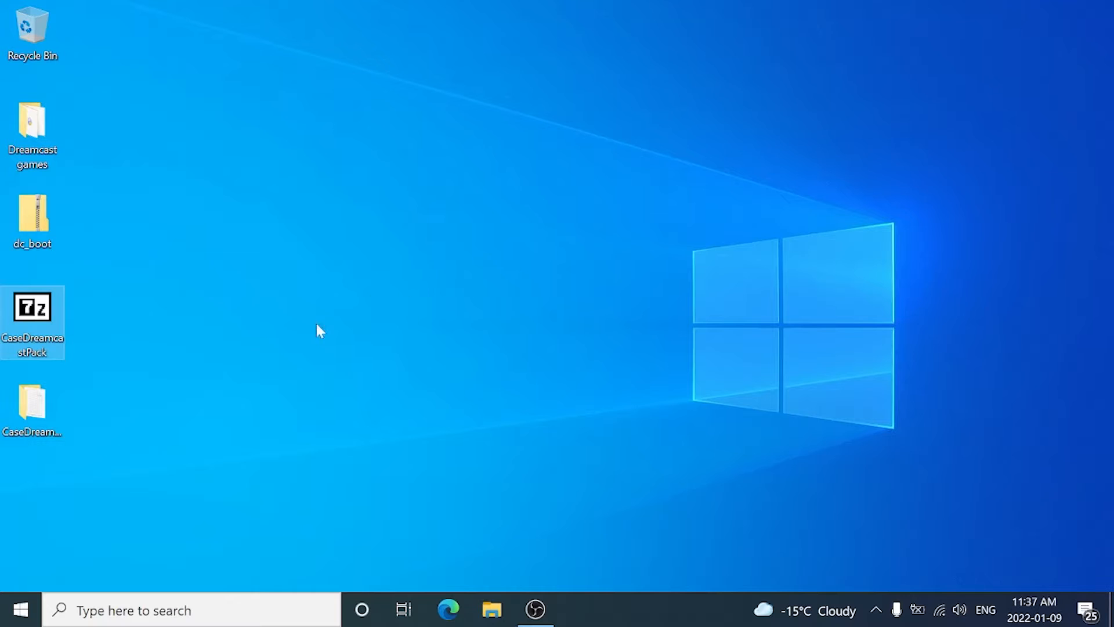
# Copy the nullDC_104_r136 folder from CaseDreamcastPack\tools\extras to the desktop using TeraCopy, and close the folder window
pyautogui.doubleClick(40, 417)
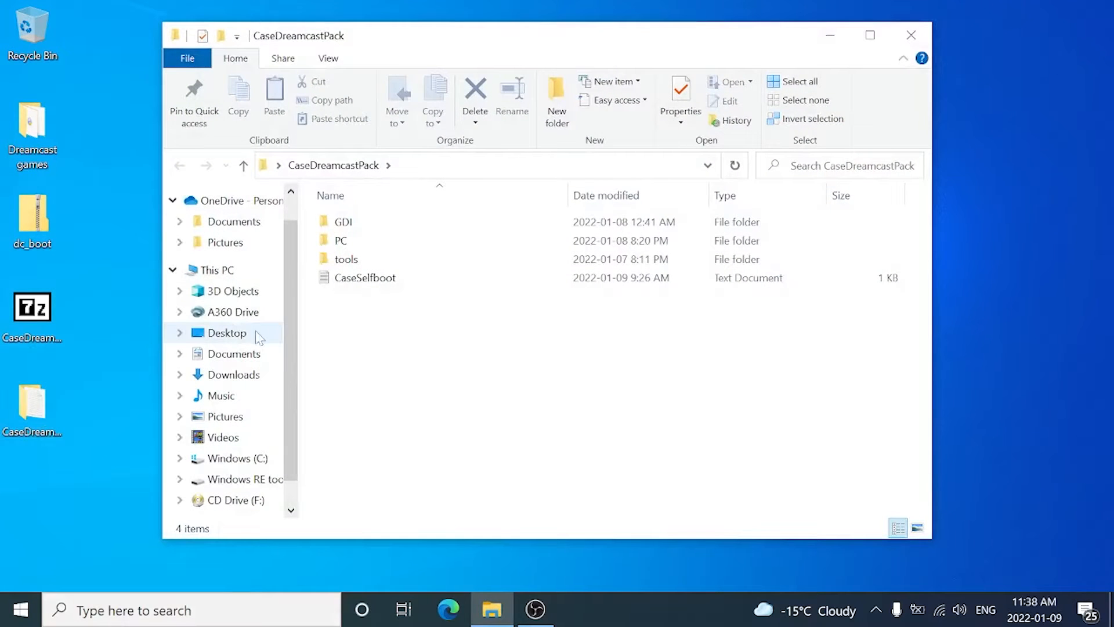
pyautogui.doubleClick(363, 271)
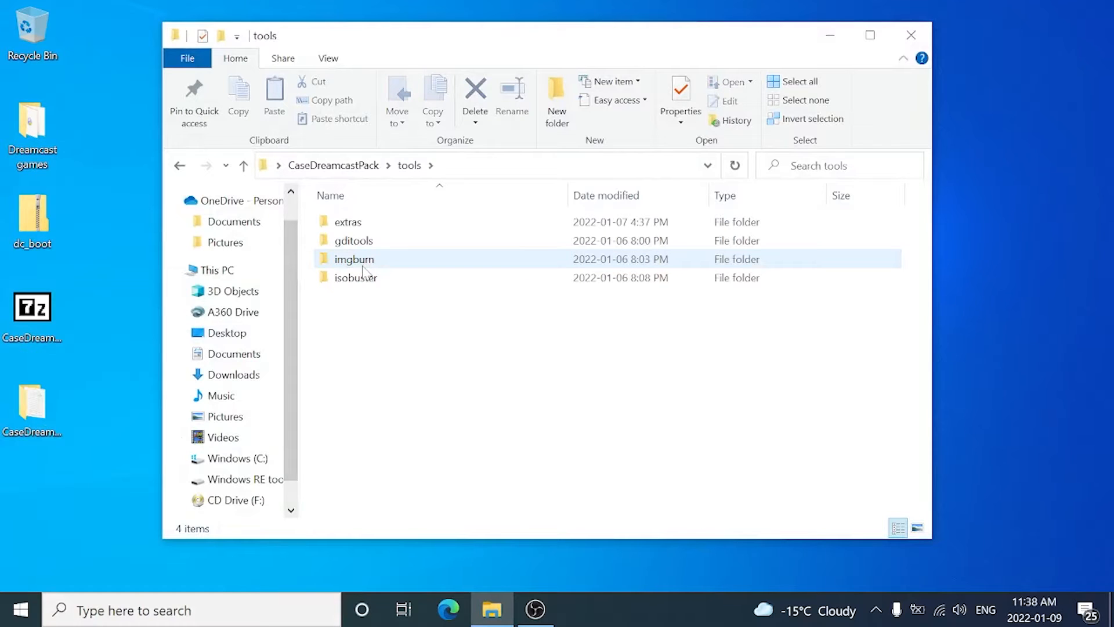
pyautogui.doubleClick(357, 226)
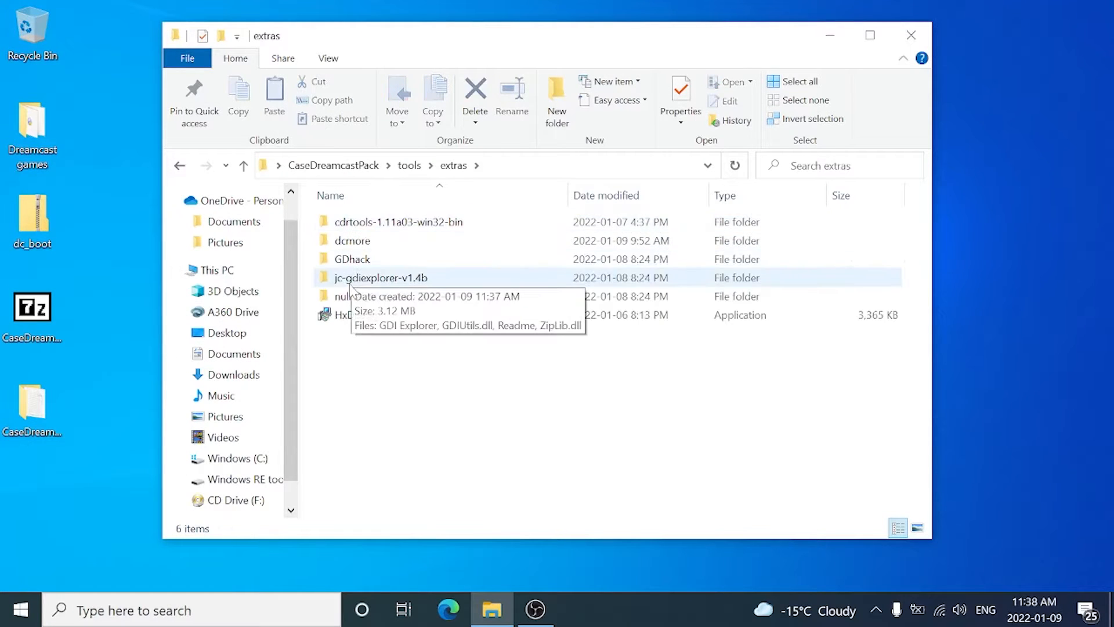
pyautogui.moveTo(351, 296)
pyautogui.mouseDown()
pyautogui.moveTo(126, 192)
pyautogui.moveTo(360, 302)
pyautogui.mouseUp()
pyautogui.rightClick(360, 301)
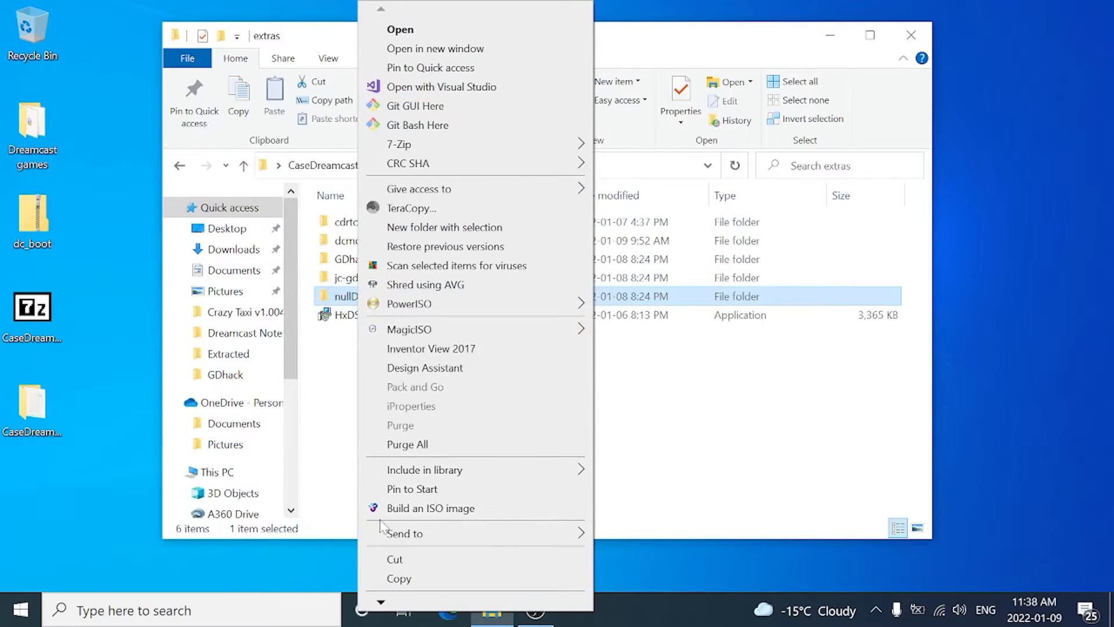
pyautogui.click(403, 578)
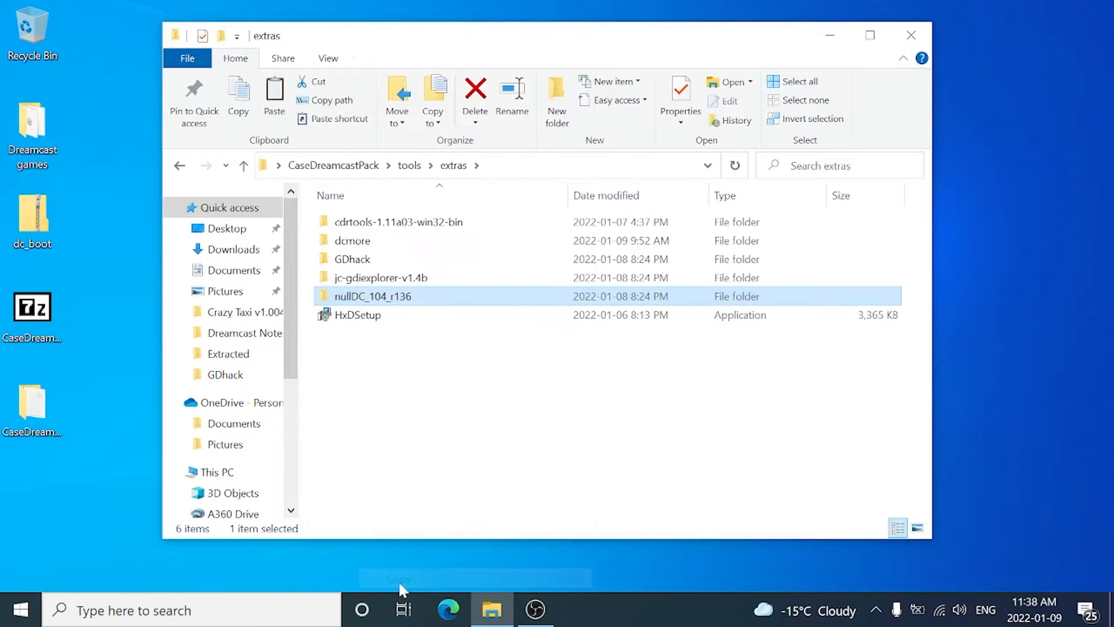
pyautogui.rightClick(120, 311)
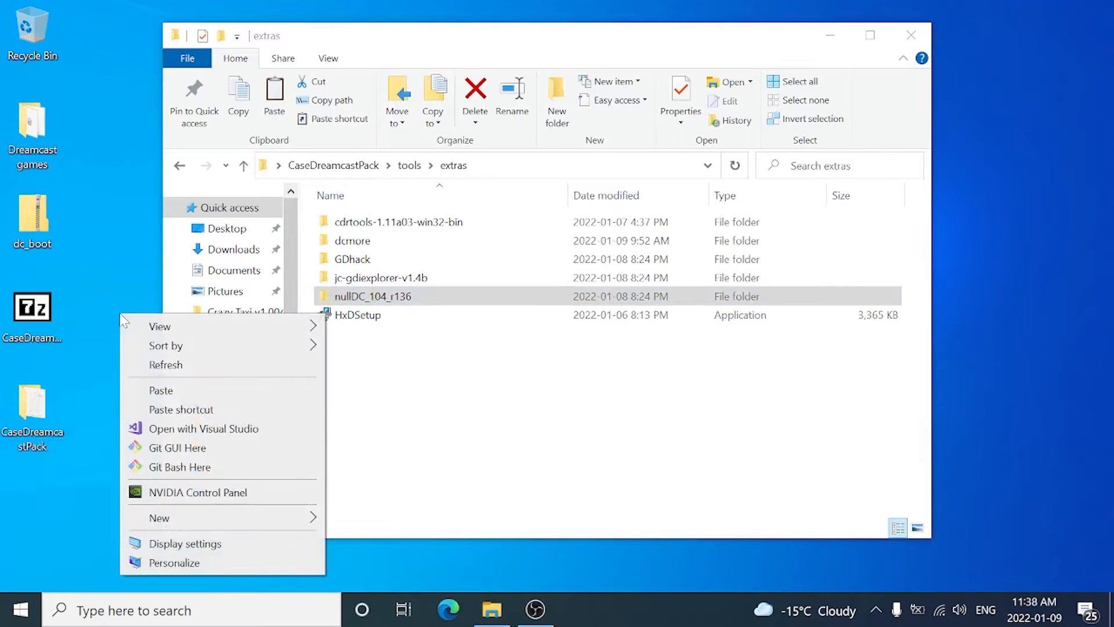
pyautogui.click(159, 392)
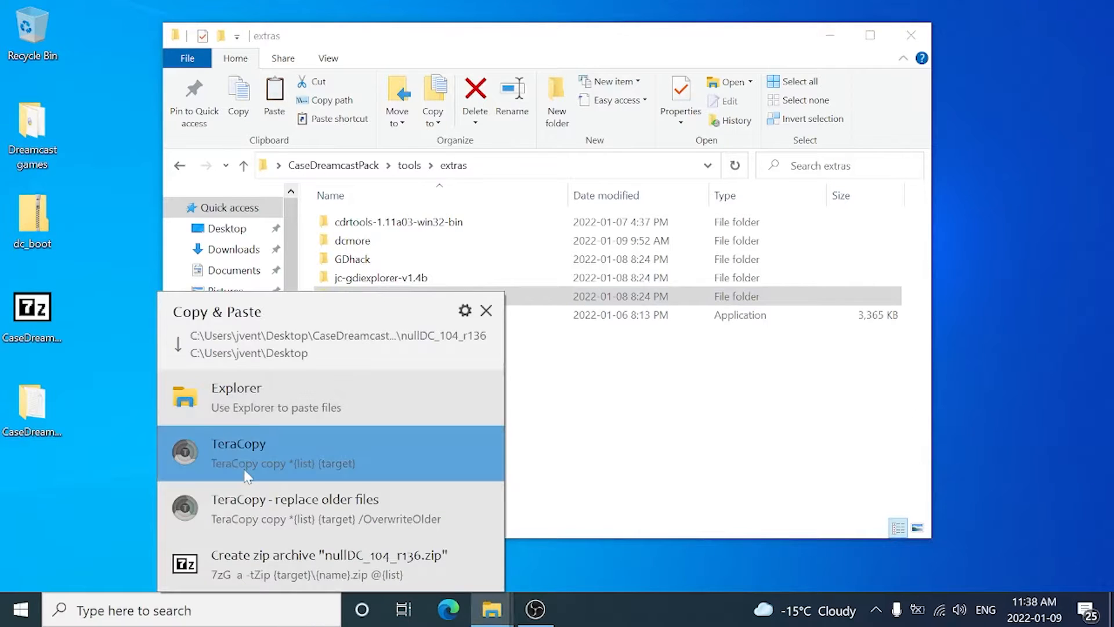
pyautogui.click(246, 475)
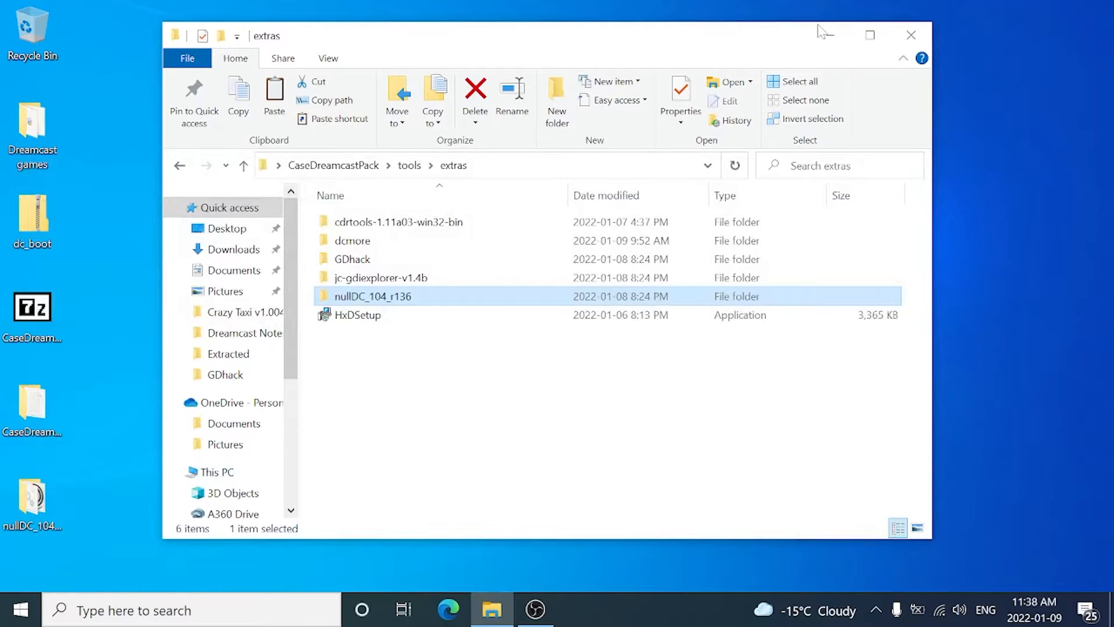
pyautogui.click(915, 38)
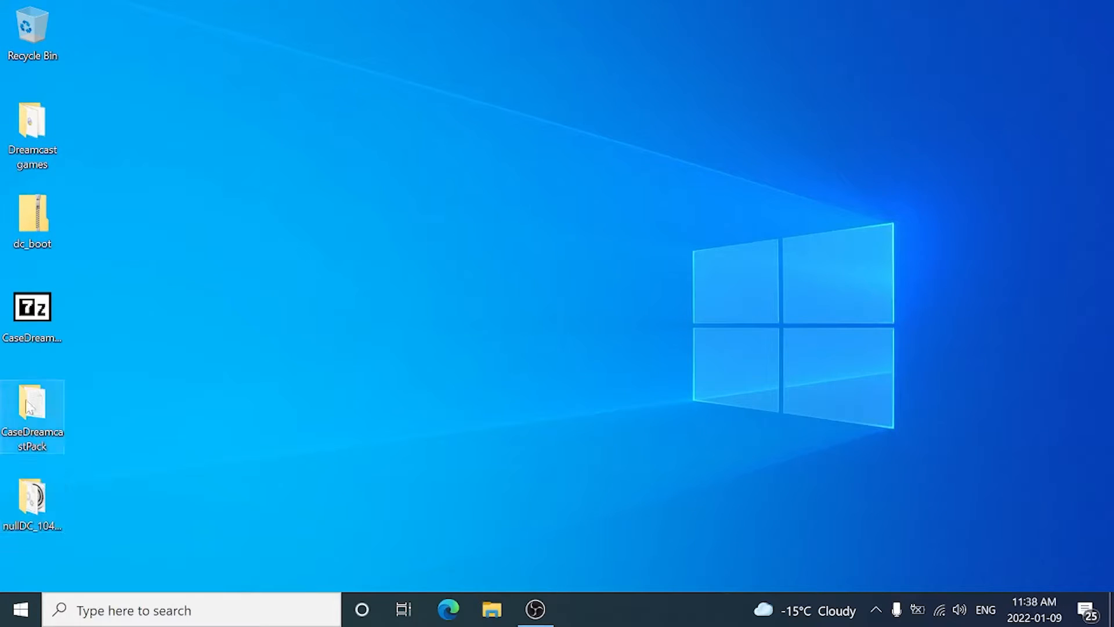
# Open the dc_boot archive and the data folder of the desktop's nullDC_104_r136 folder side by side
pyautogui.doubleClick(37, 221)
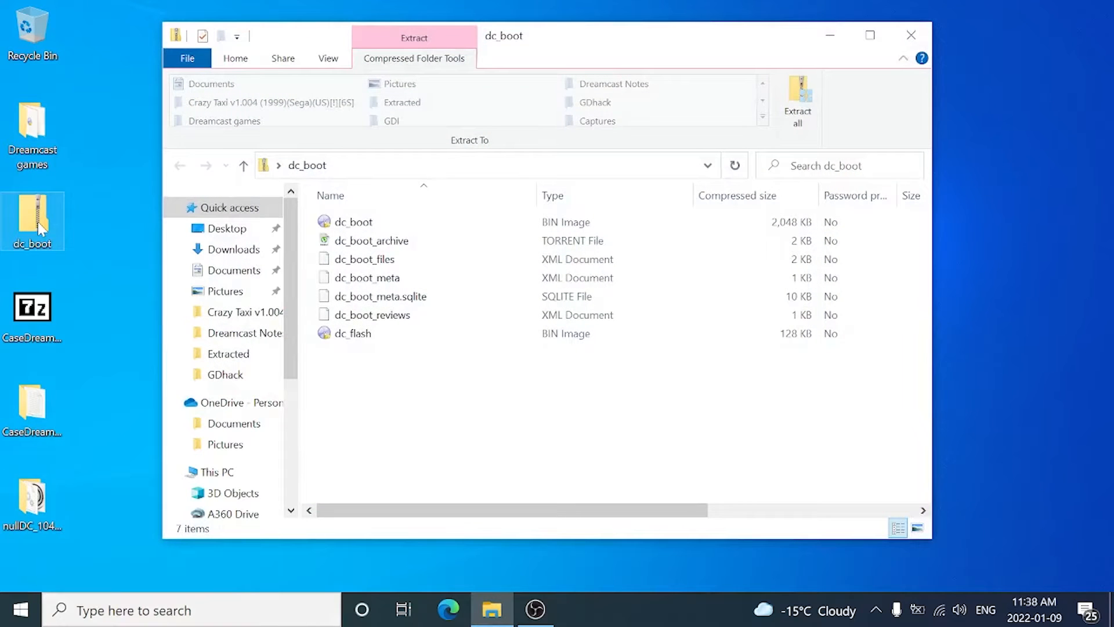
pyautogui.moveTo(306, 49); pyautogui.dragTo(778, 85)
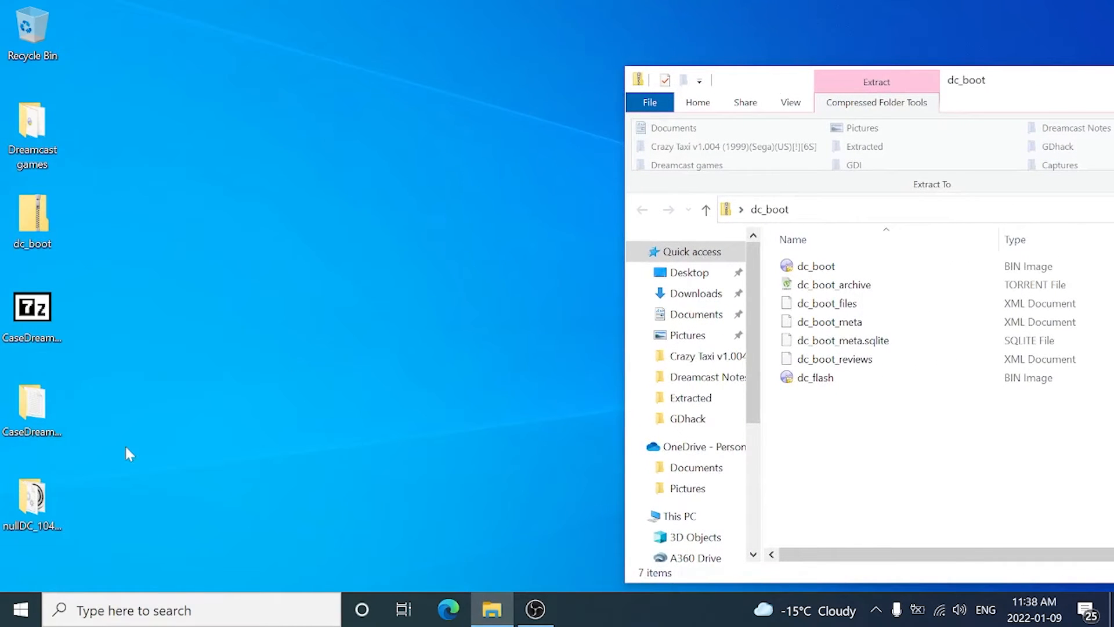
pyautogui.click(32, 518)
pyautogui.doubleClick(32, 519)
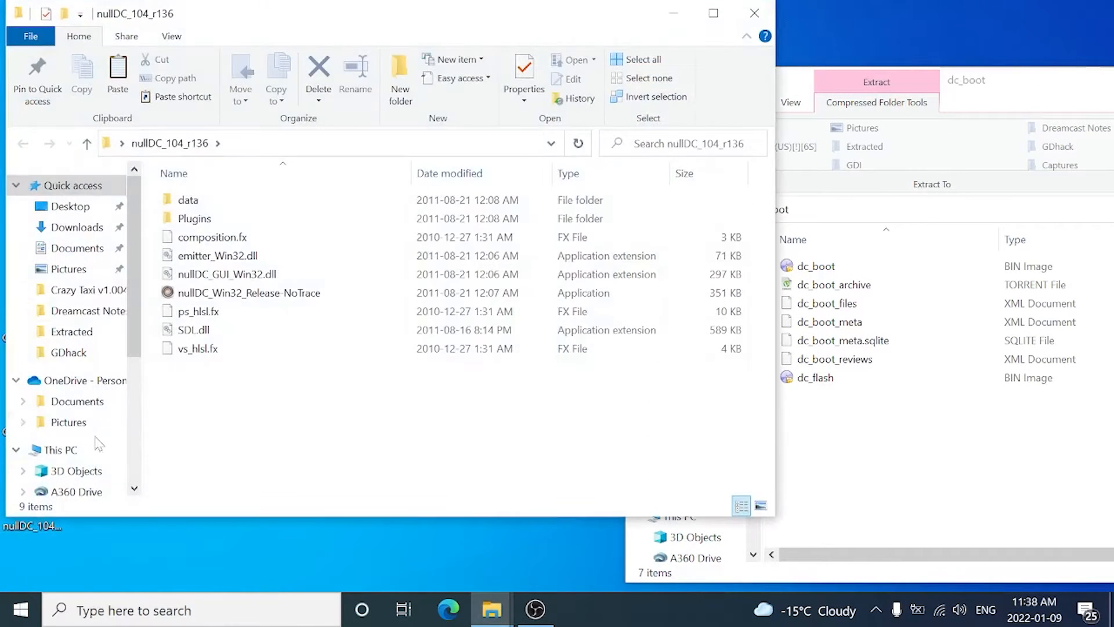
pyautogui.doubleClick(194, 203)
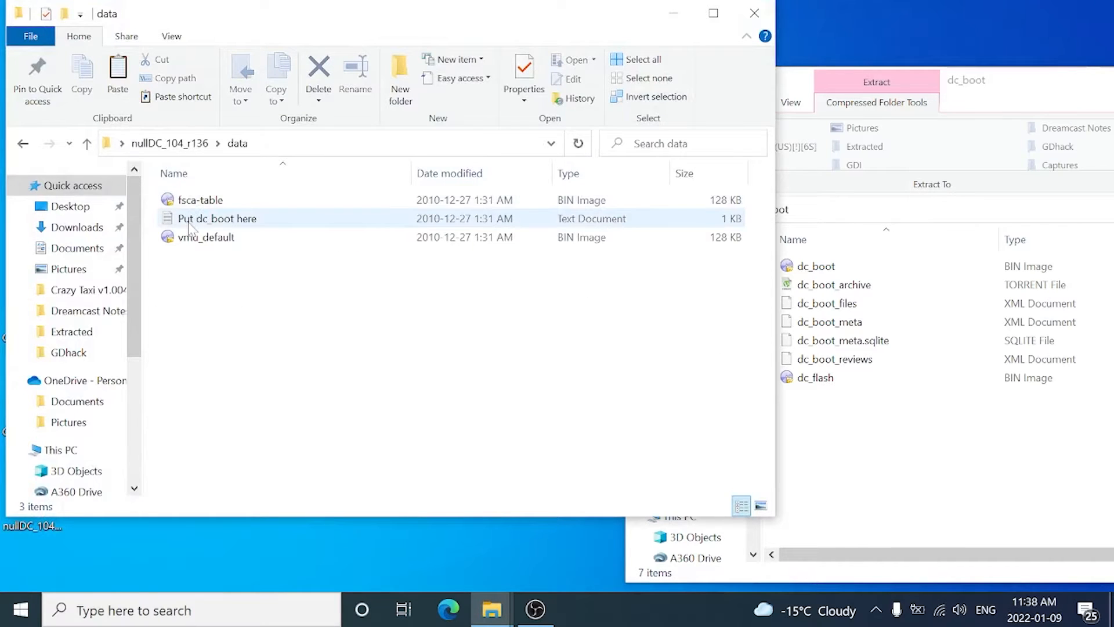
# Copy the dc_boot and dc_flash BIN files from the archive into nullDC's data folder, and close both windows
pyautogui.click(976, 67)
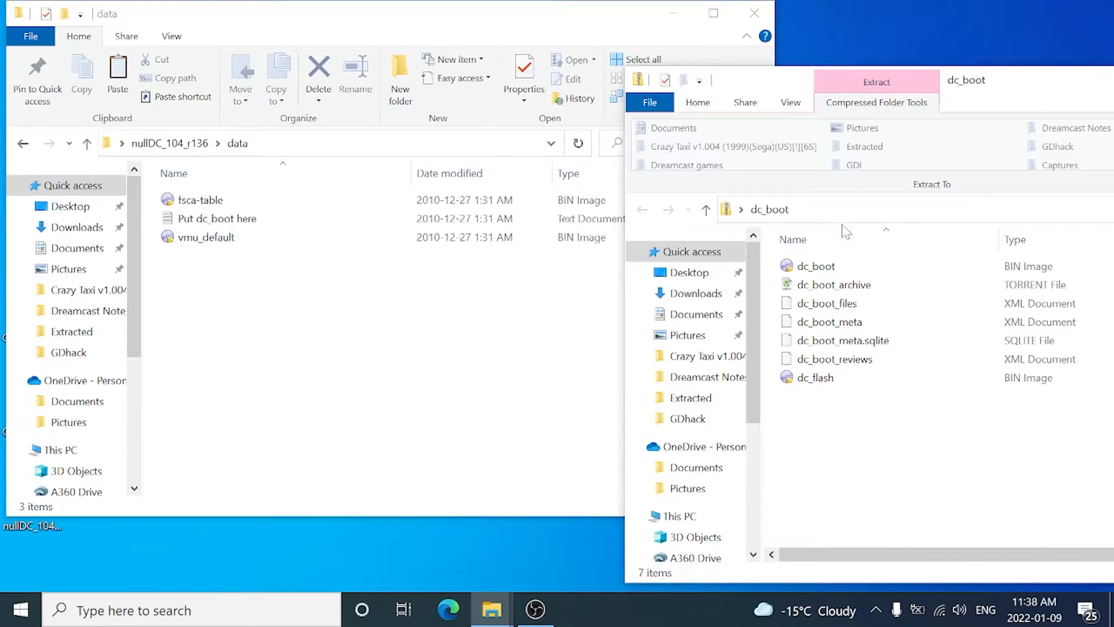
pyautogui.click(808, 271)
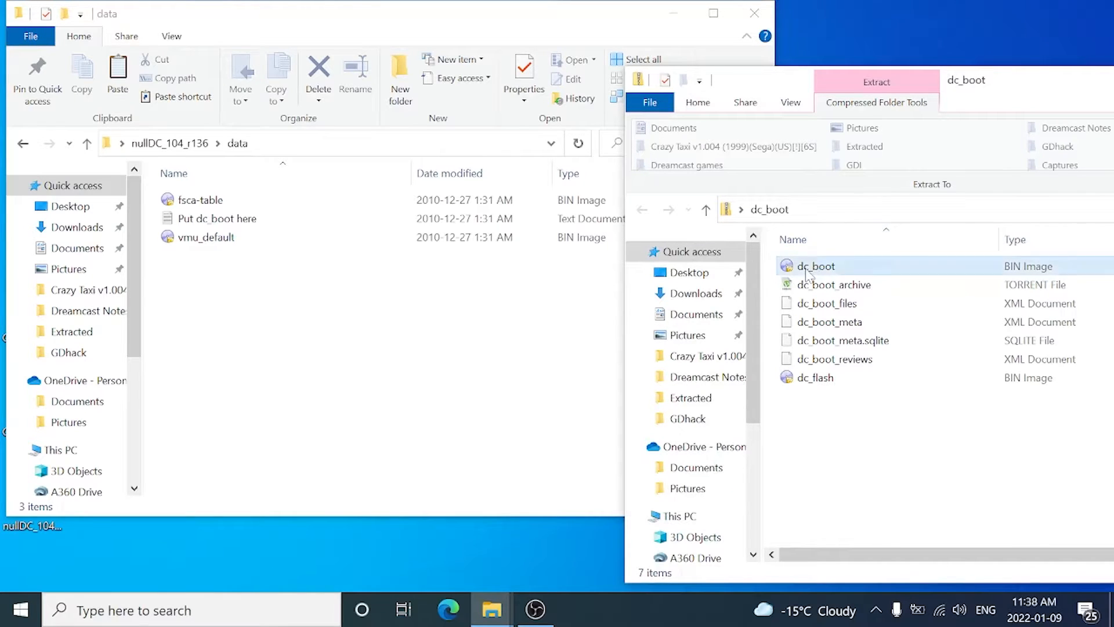
pyautogui.keyDown('ctrl'); pyautogui.click(801, 378); pyautogui.keyUp('ctrl')
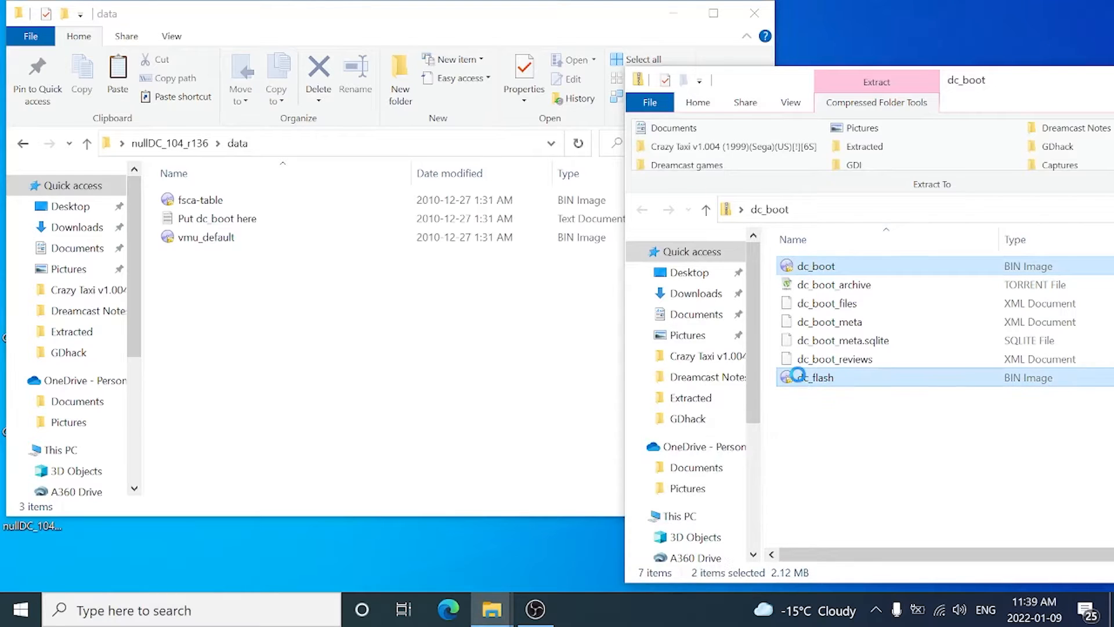
pyautogui.moveTo(802, 380); pyautogui.dragTo(535, 382)
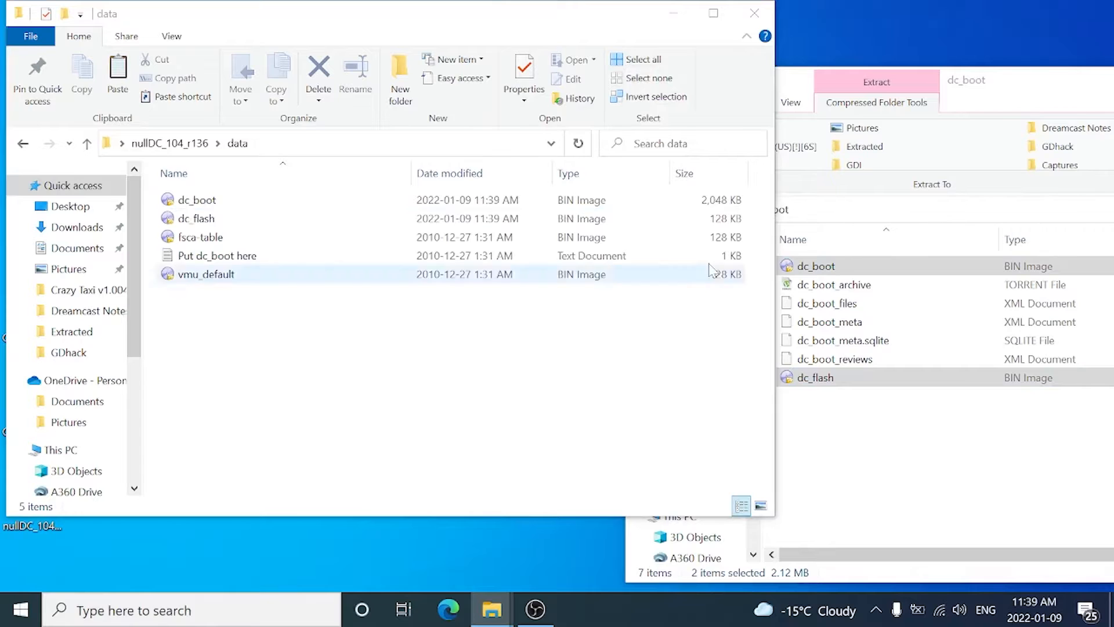
pyautogui.click(989, 80)
pyautogui.moveTo(989, 80); pyautogui.dragTo(659, 86)
pyautogui.click(1040, 85)
pyautogui.click(755, 13)
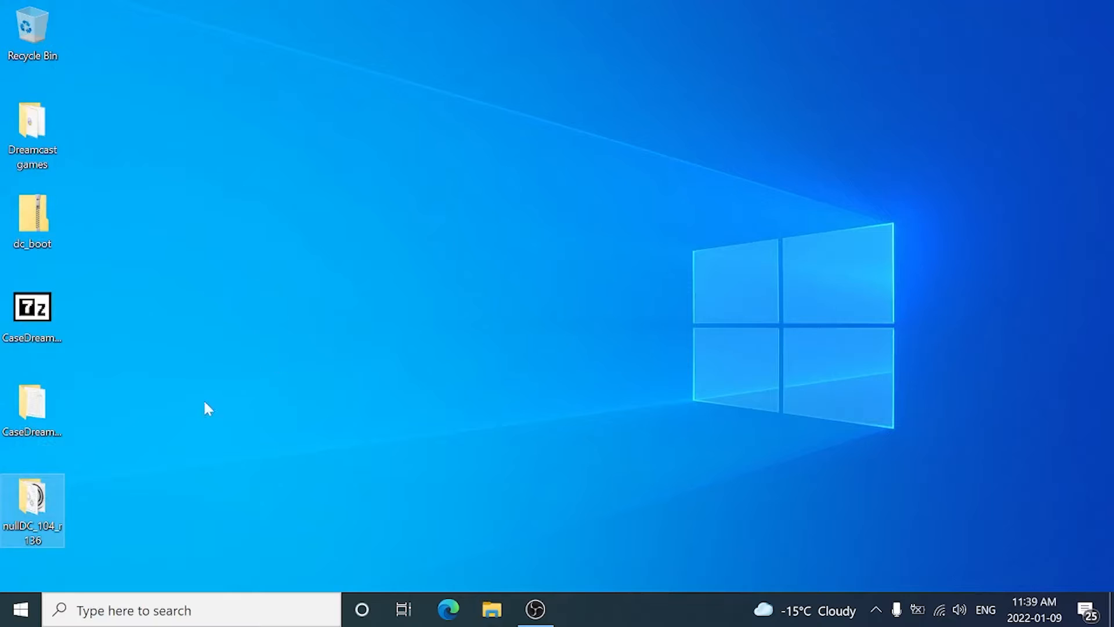
# Launch the python-2.7.18.amd64 installer from the PC folder of CaseDreamcastPack
pyautogui.doubleClick(54, 509)
pyautogui.doubleClick(46, 405)
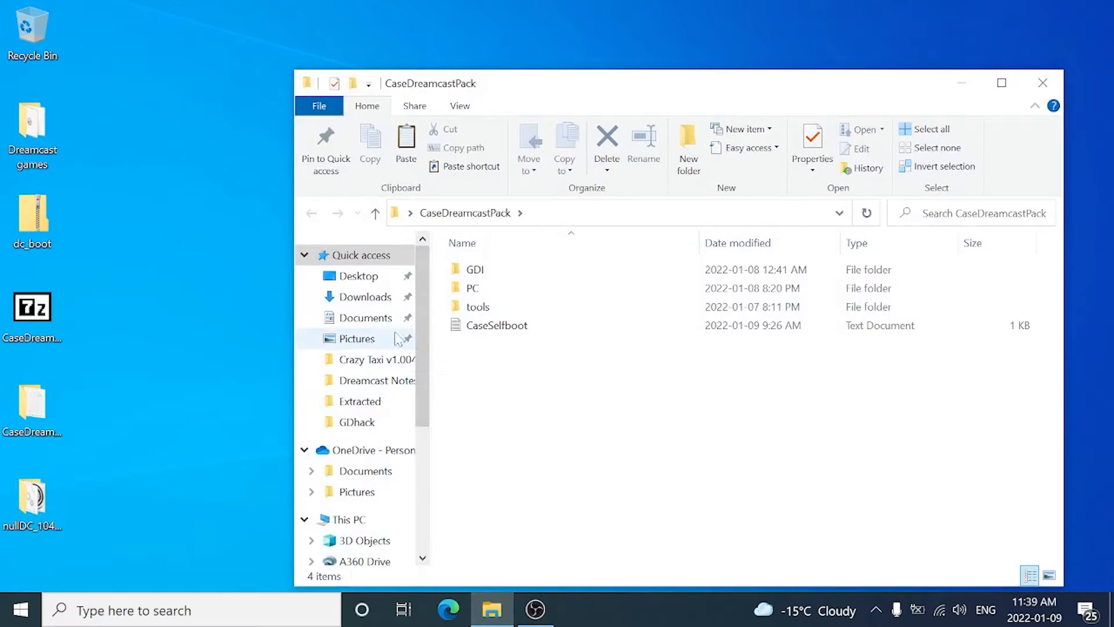
pyautogui.moveTo(504, 316)
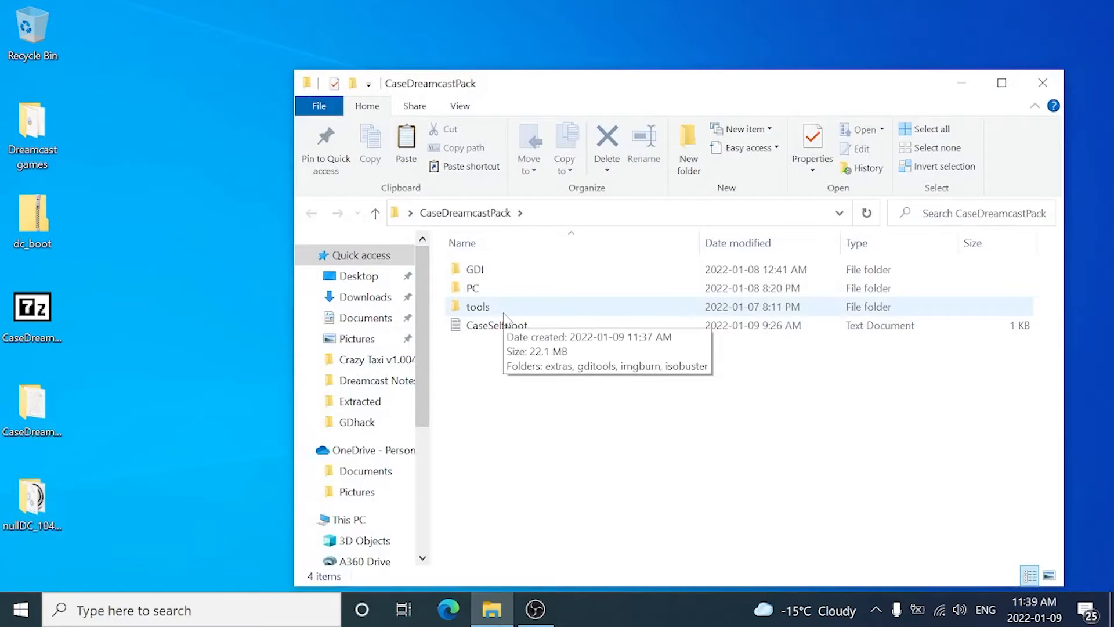
pyautogui.doubleClick(486, 290)
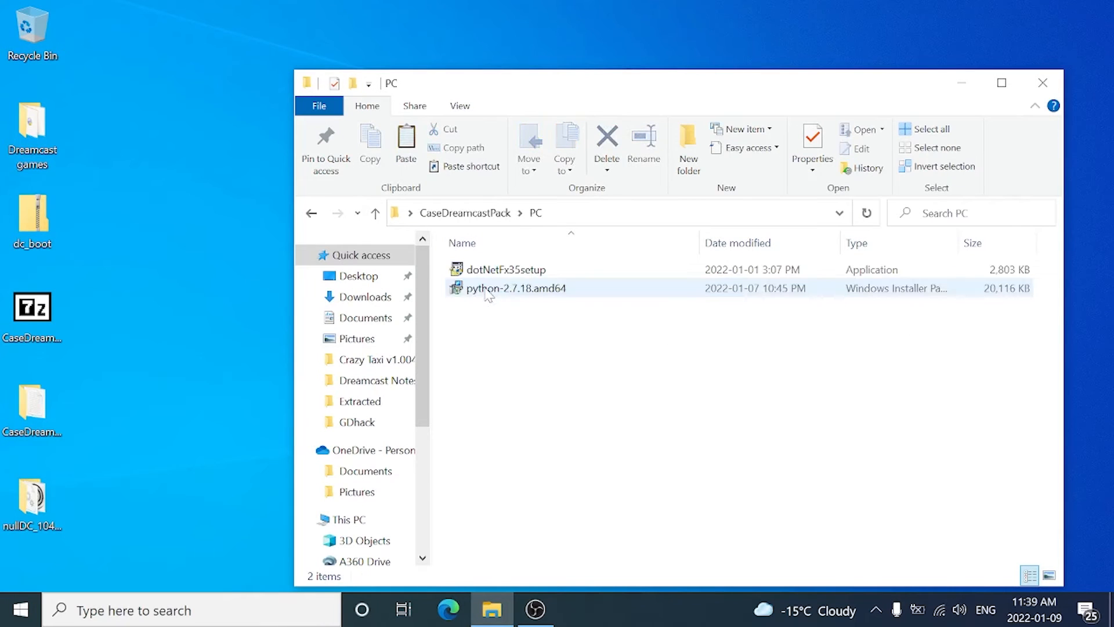
pyautogui.doubleClick(488, 289)
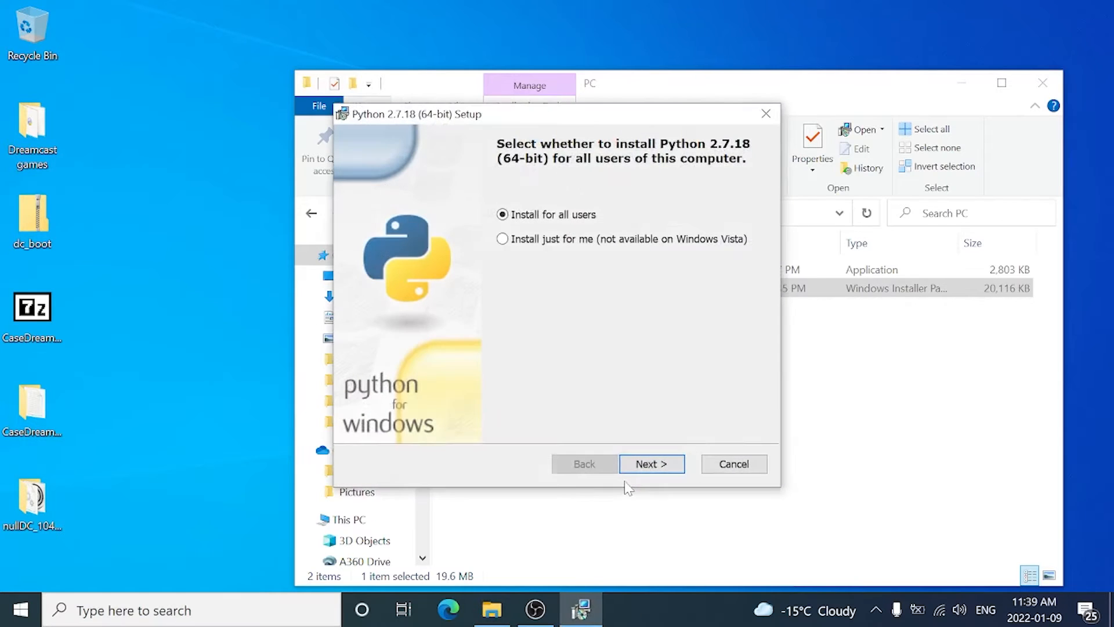
# Install Python 2.7.18 for all users in C:\Python27\, with the entire Add python.exe to Path feature included
pyautogui.click(641, 466)
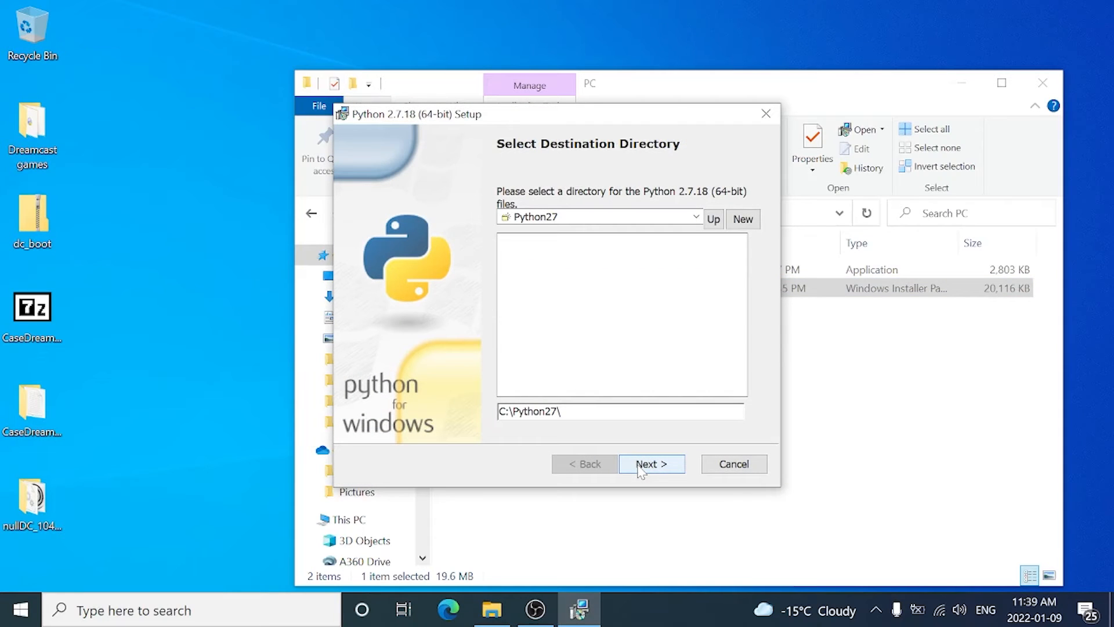
pyautogui.click(640, 465)
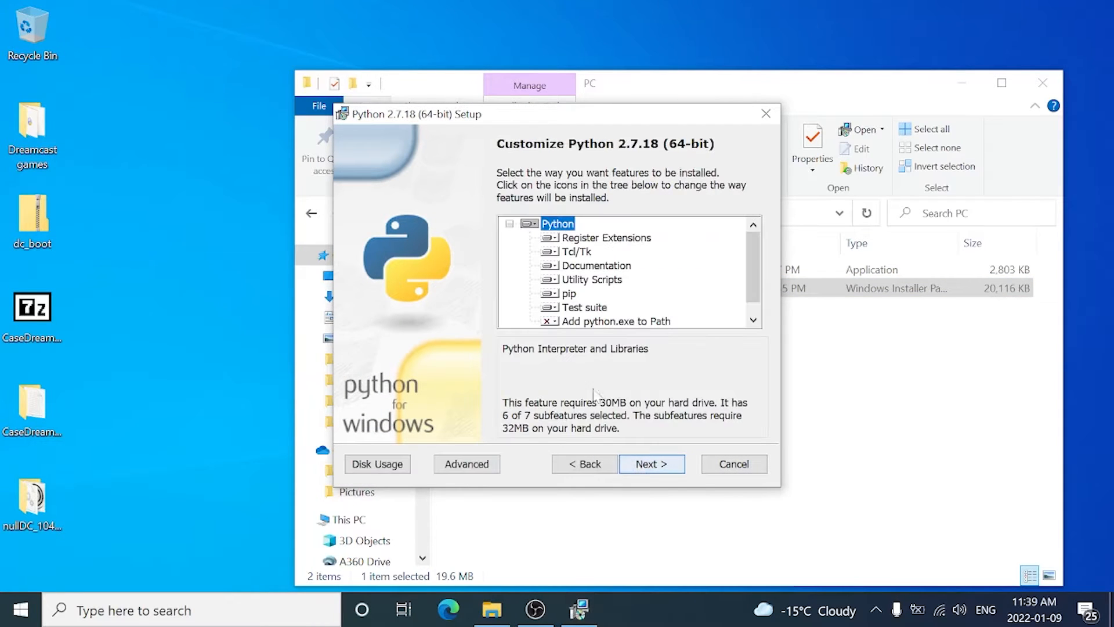
pyautogui.click(552, 323)
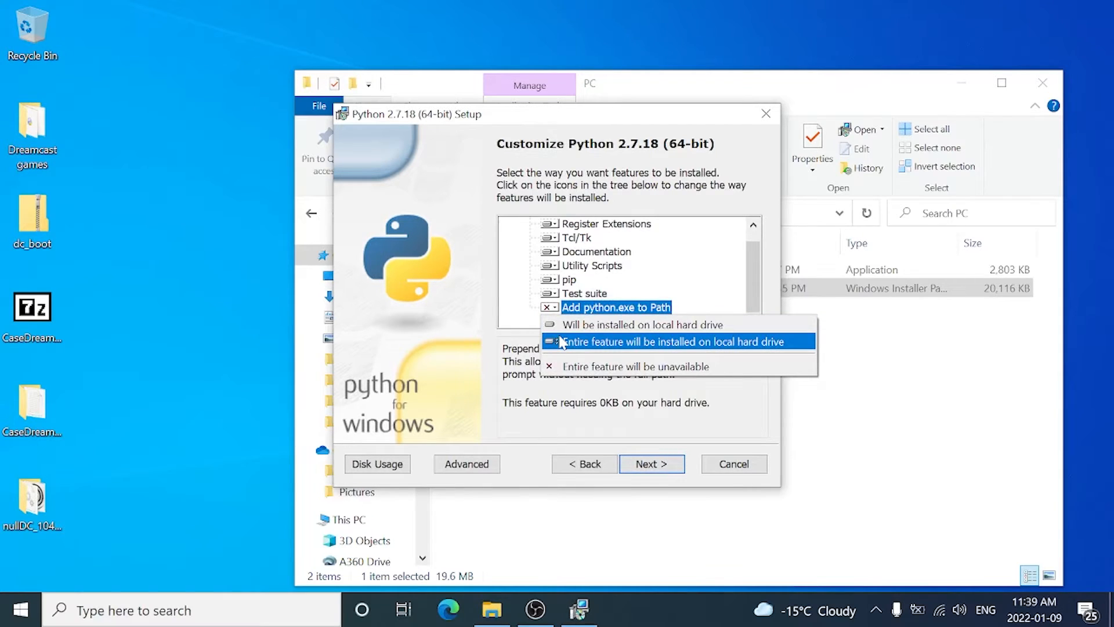
pyautogui.click(562, 342)
pyautogui.click(645, 466)
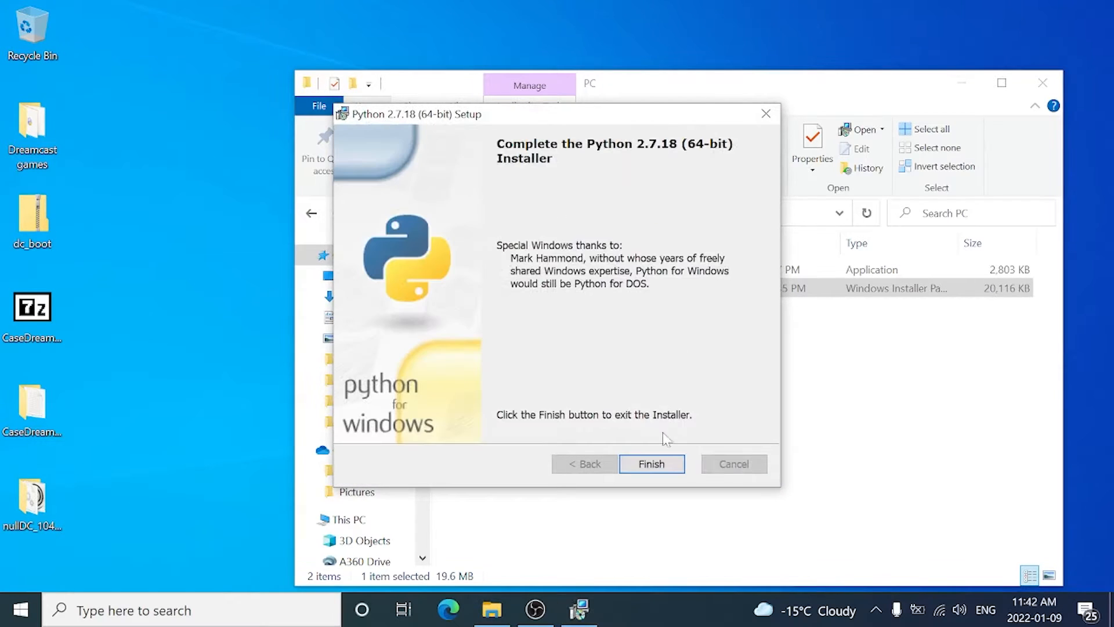
pyautogui.click(663, 467)
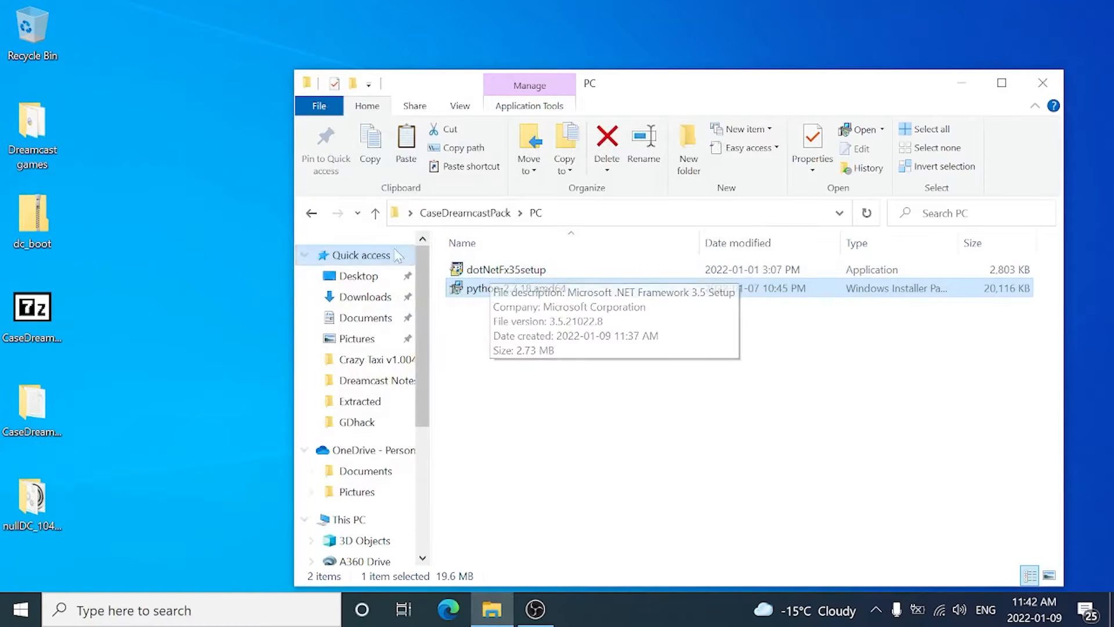
# Extract the CDIPatchFiles archive in CaseDreamcastPack\tools\imgburn into its own CDIPatchFiles subfolder with 7-Zip
pyautogui.click(312, 213)
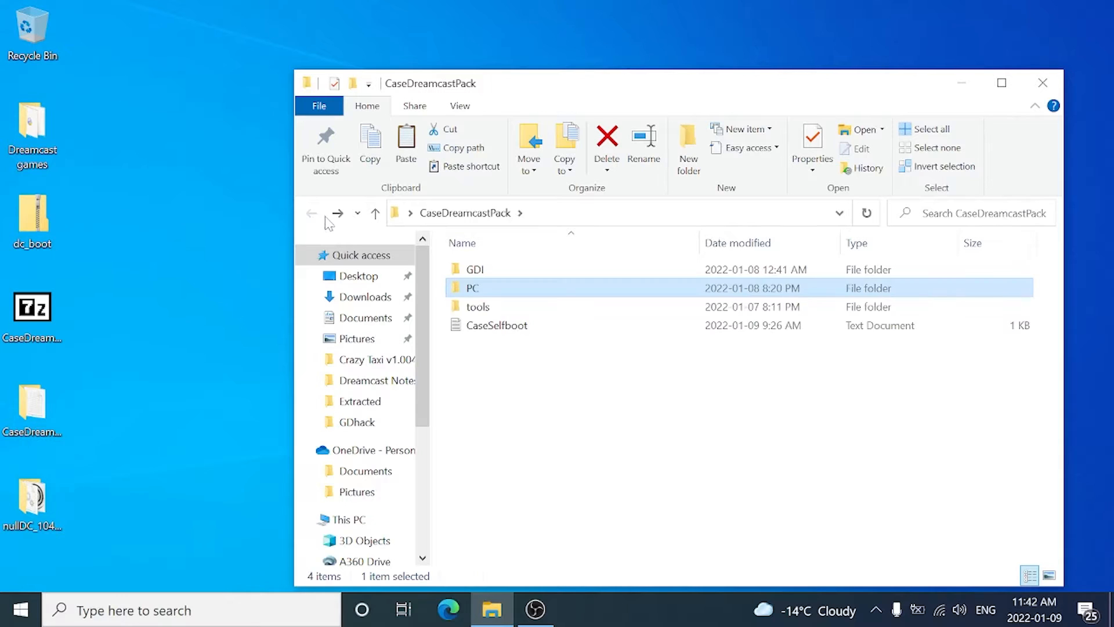
pyautogui.doubleClick(474, 308)
pyautogui.doubleClick(476, 308)
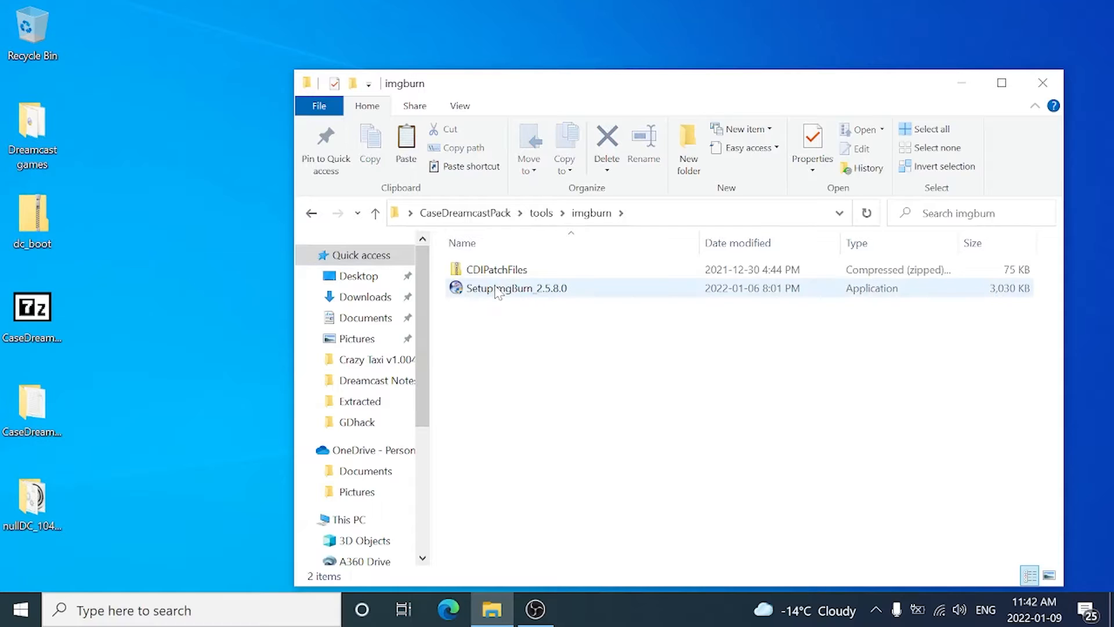
pyautogui.doubleClick(509, 269)
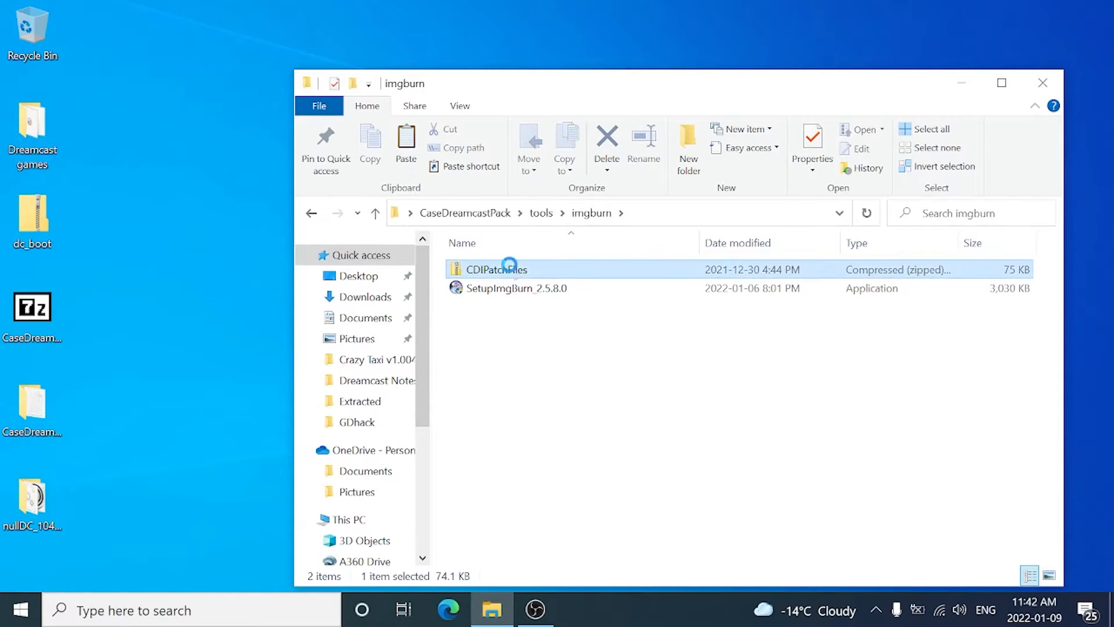
pyautogui.rightClick(509, 267)
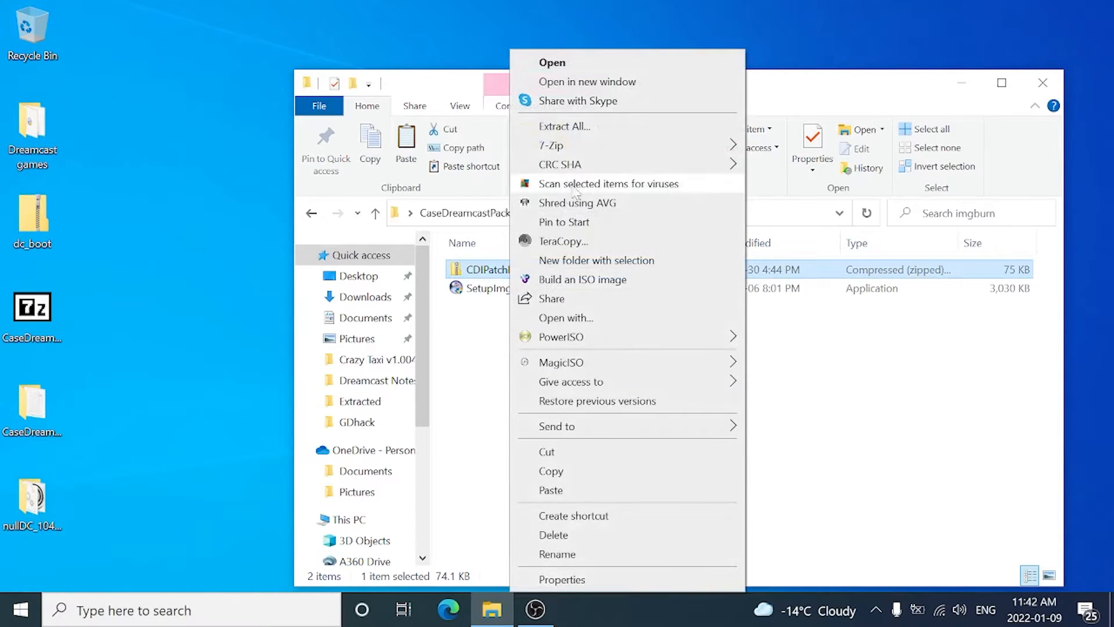
pyautogui.moveTo(589, 146)
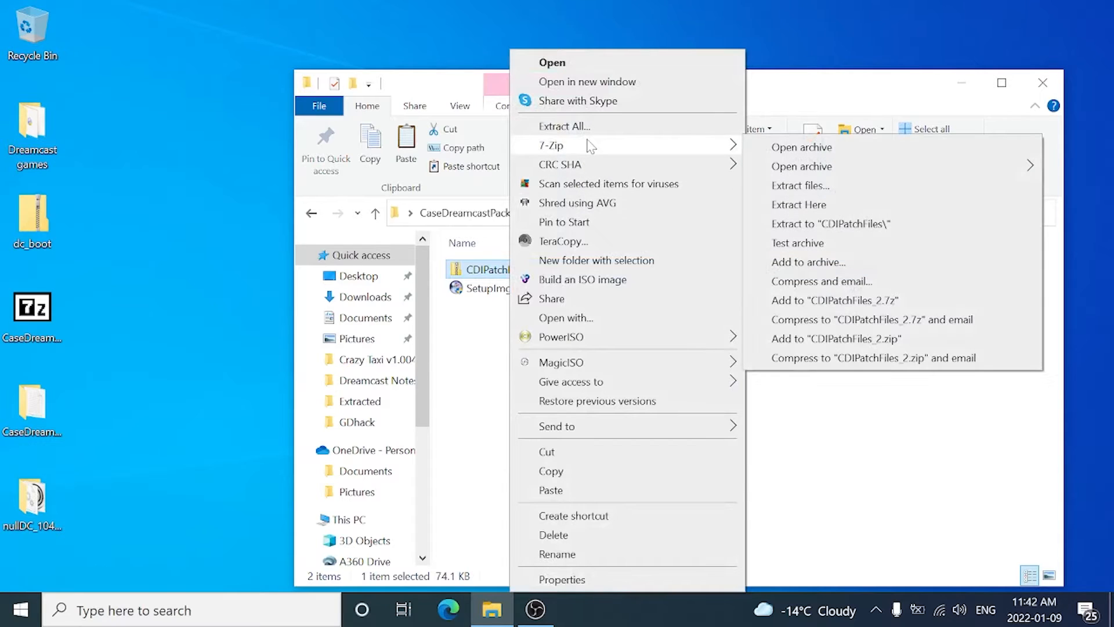
pyautogui.click(810, 224)
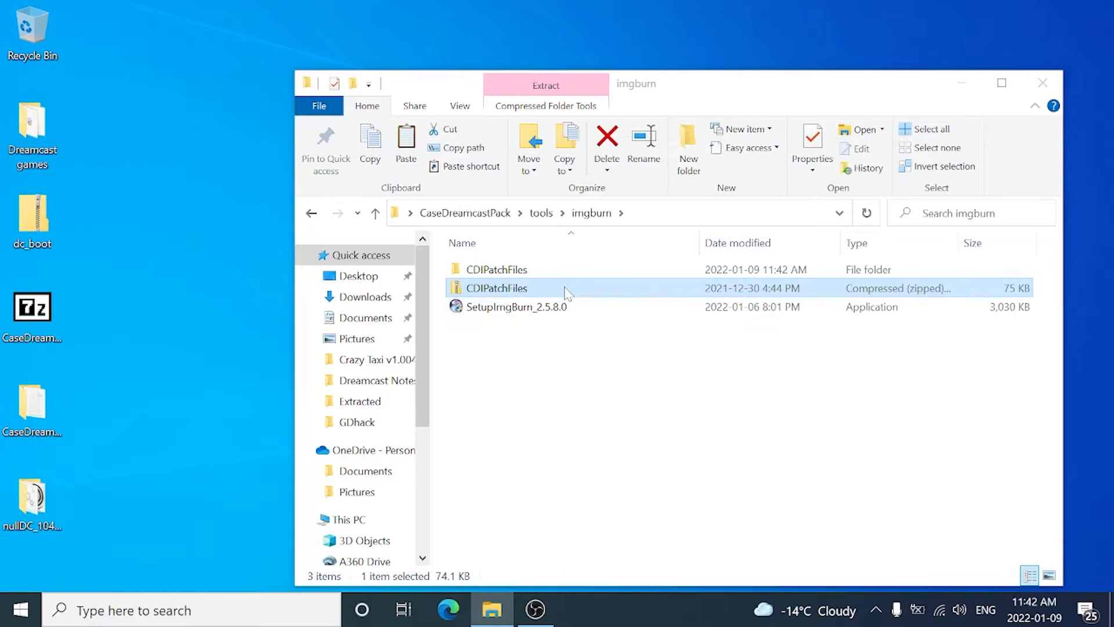
# Start the SetupImgBurn_2.5.8.0 installer from the imgburn folder, accept its license agreement and keep the Full install type
pyautogui.click(530, 308)
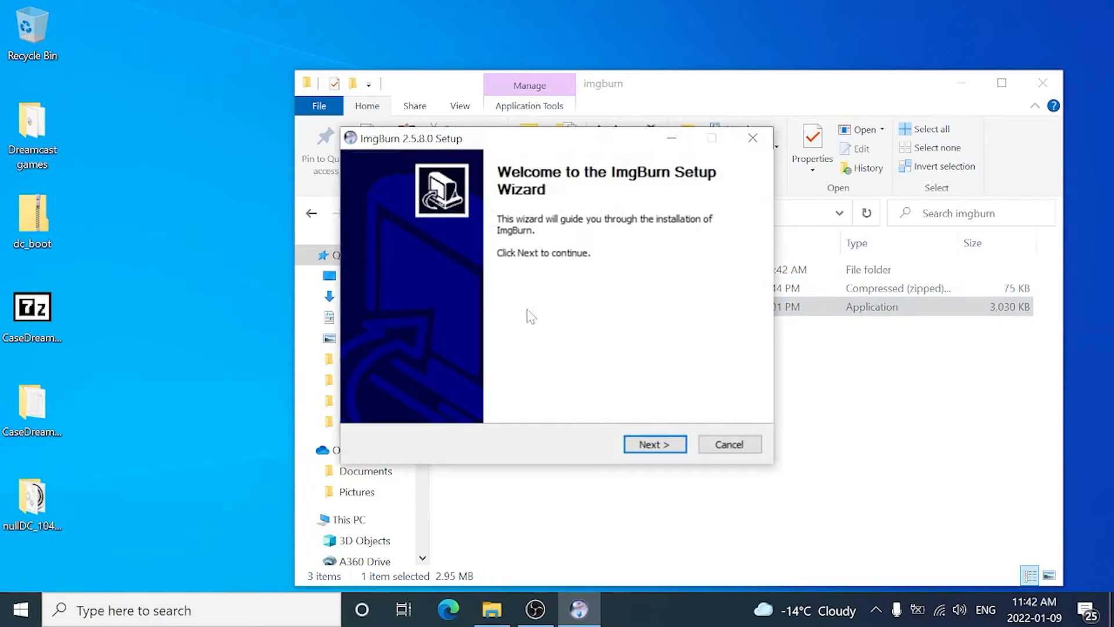
pyautogui.click(676, 443)
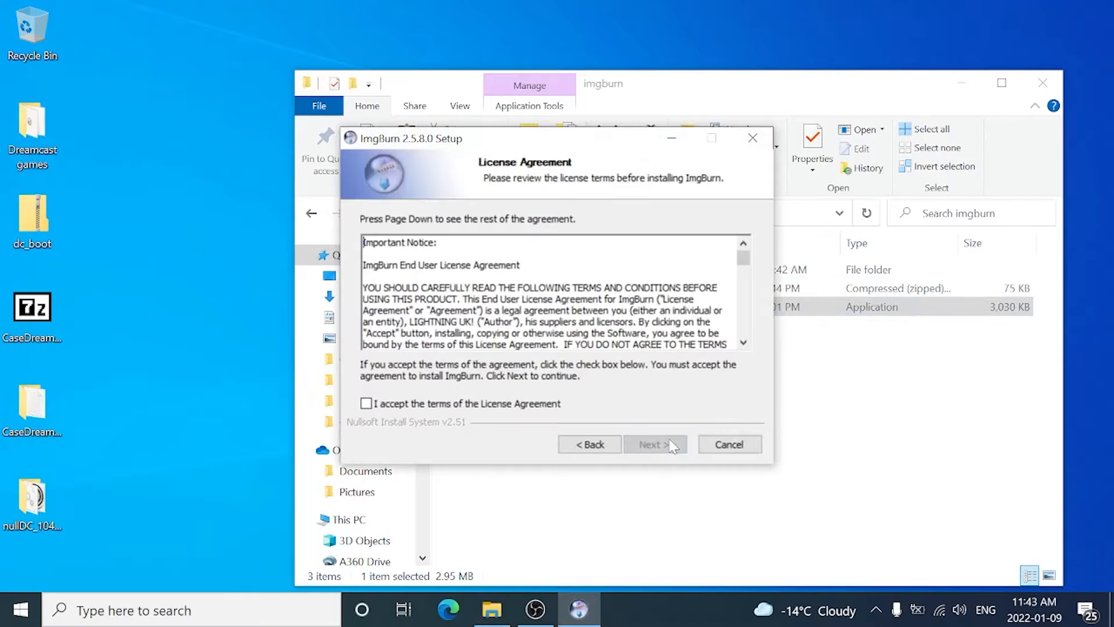
pyautogui.click(530, 406)
pyautogui.click(648, 445)
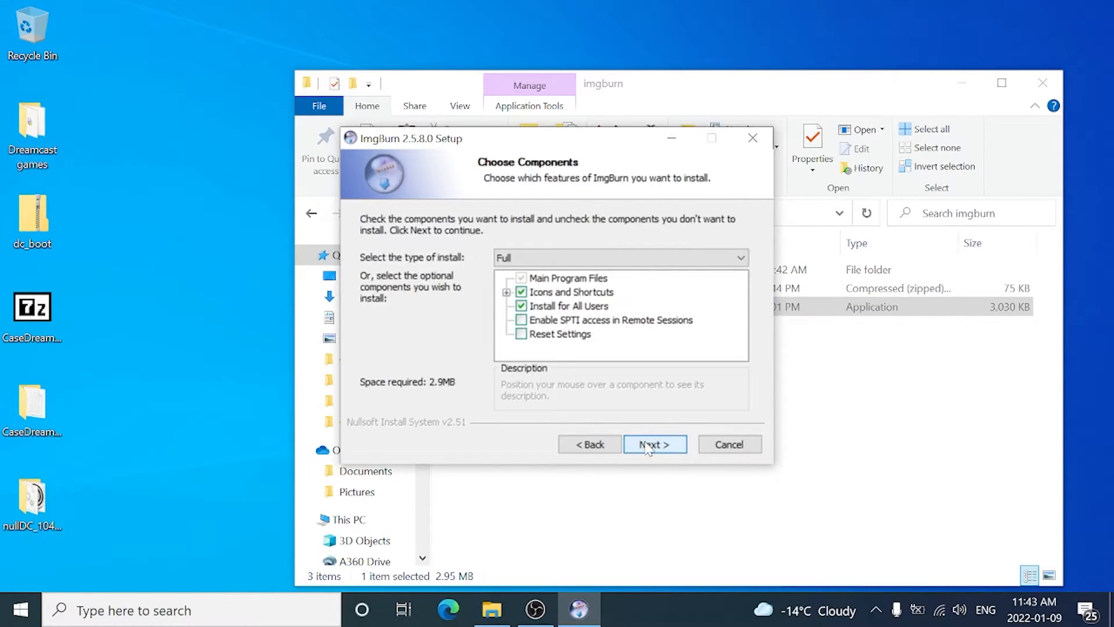
pyautogui.click(526, 293)
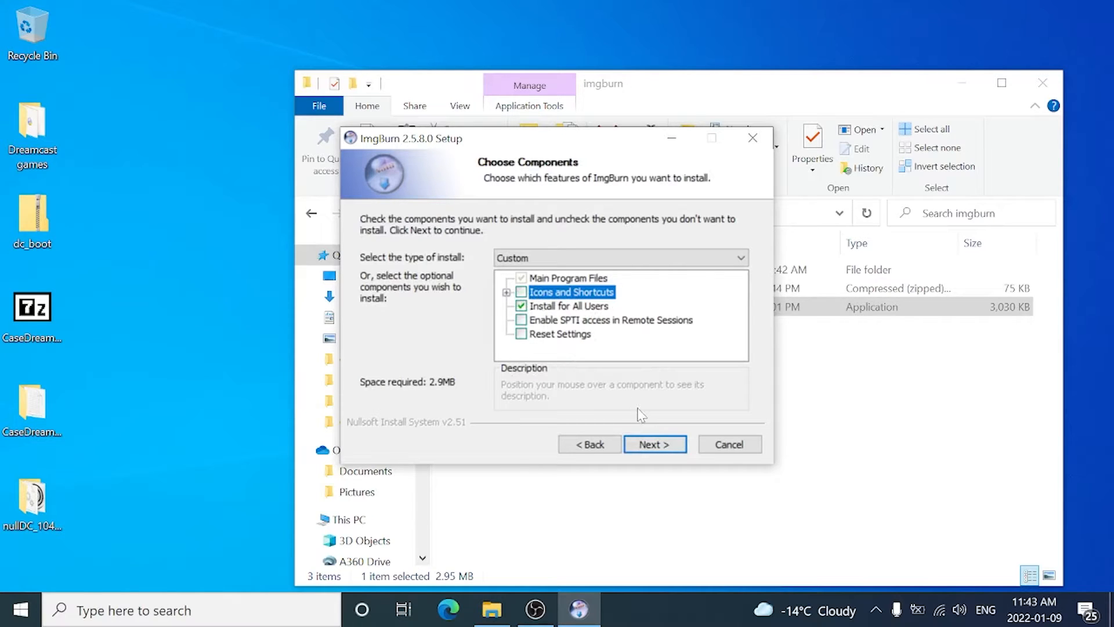
pyautogui.click(521, 293)
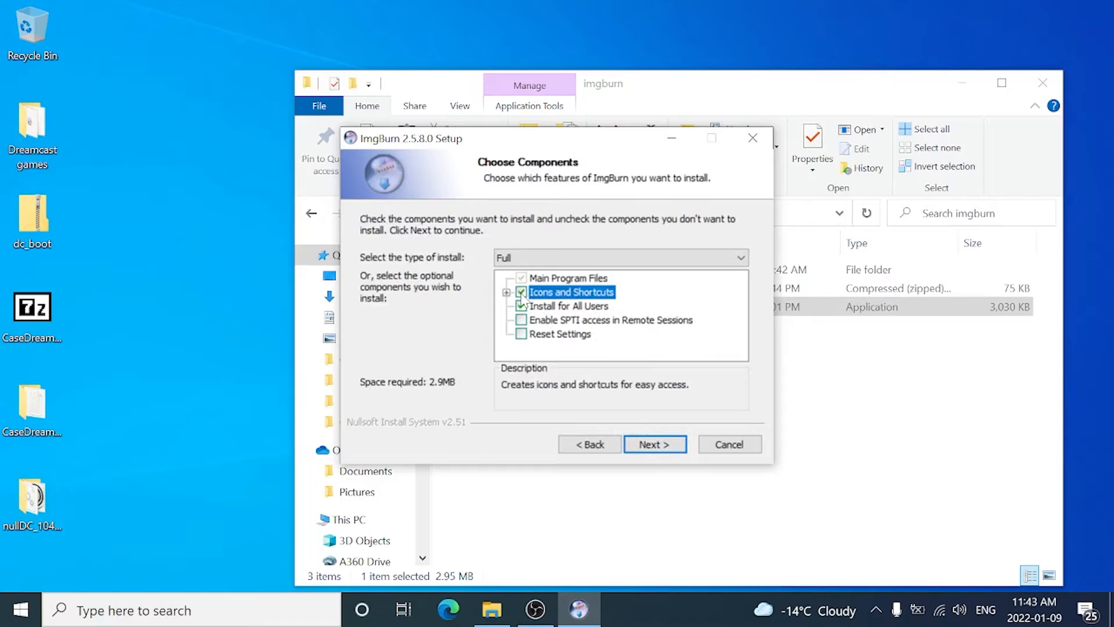
pyautogui.click(652, 445)
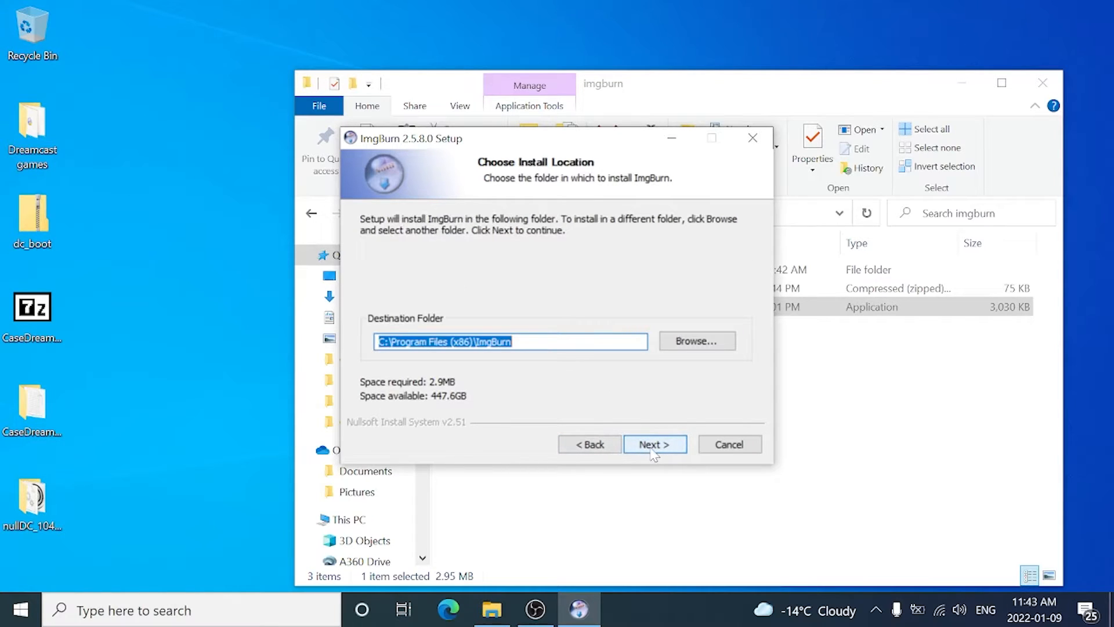
# Copy the destination path and install ImgBurn in C:\Program Files (x86)\ImgBurn without periodic update checks, closing the website and setup wizard
pyautogui.rightClick(563, 343)
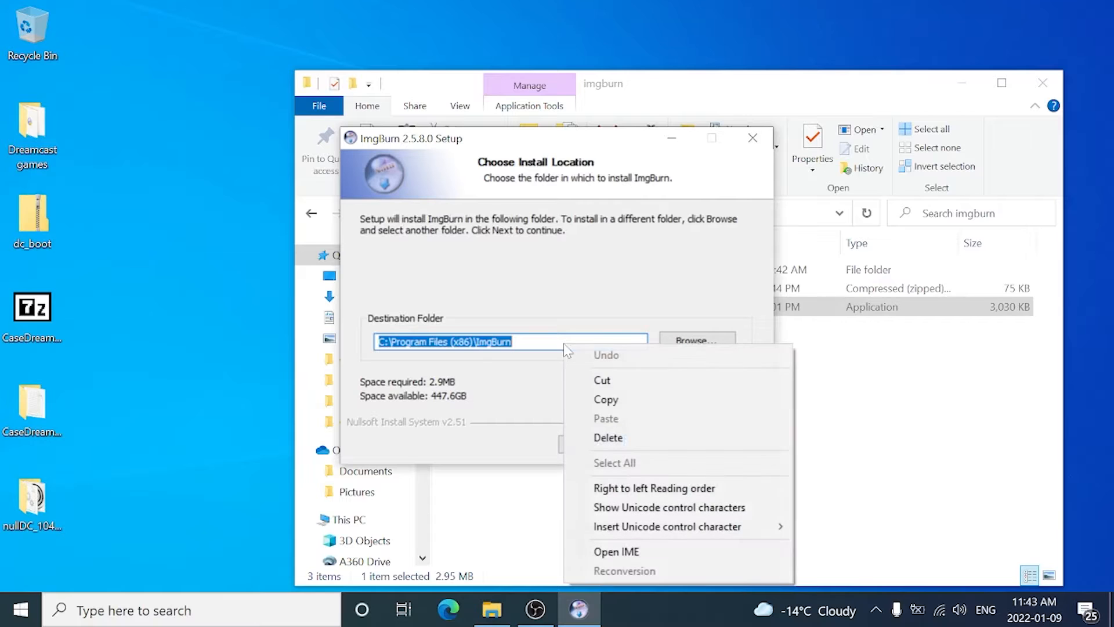
pyautogui.click(606, 399)
pyautogui.click(645, 442)
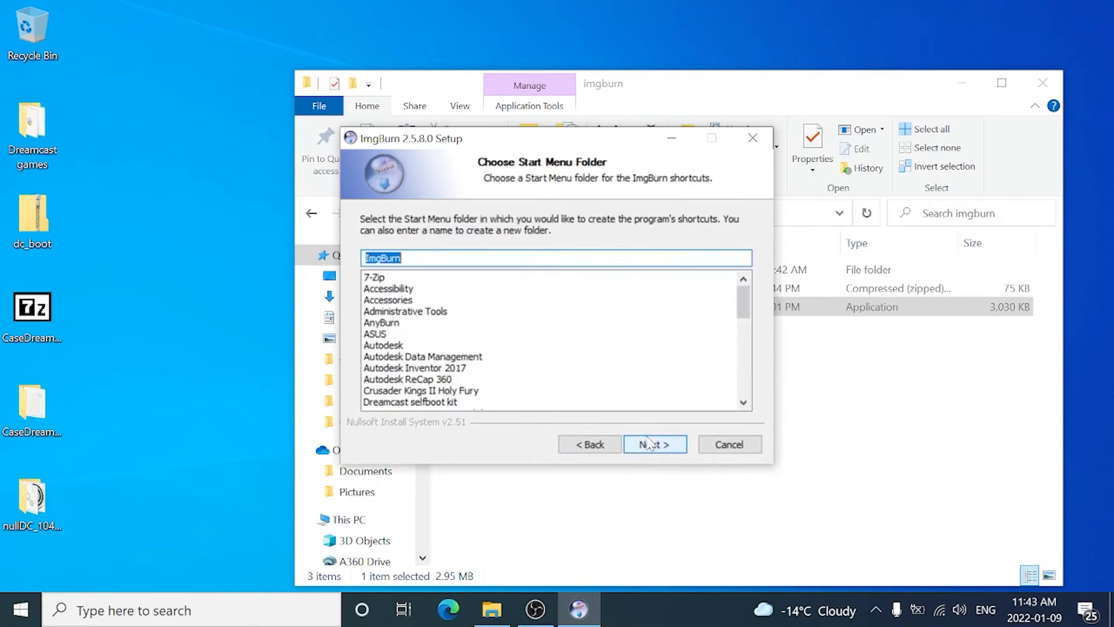
pyautogui.click(649, 444)
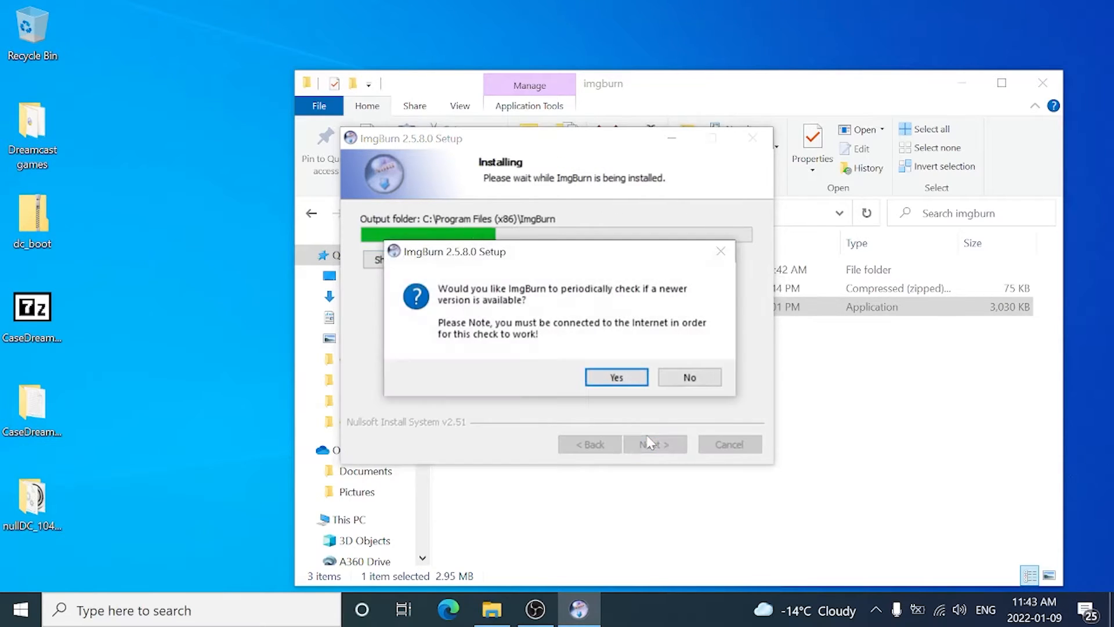
pyautogui.click(685, 378)
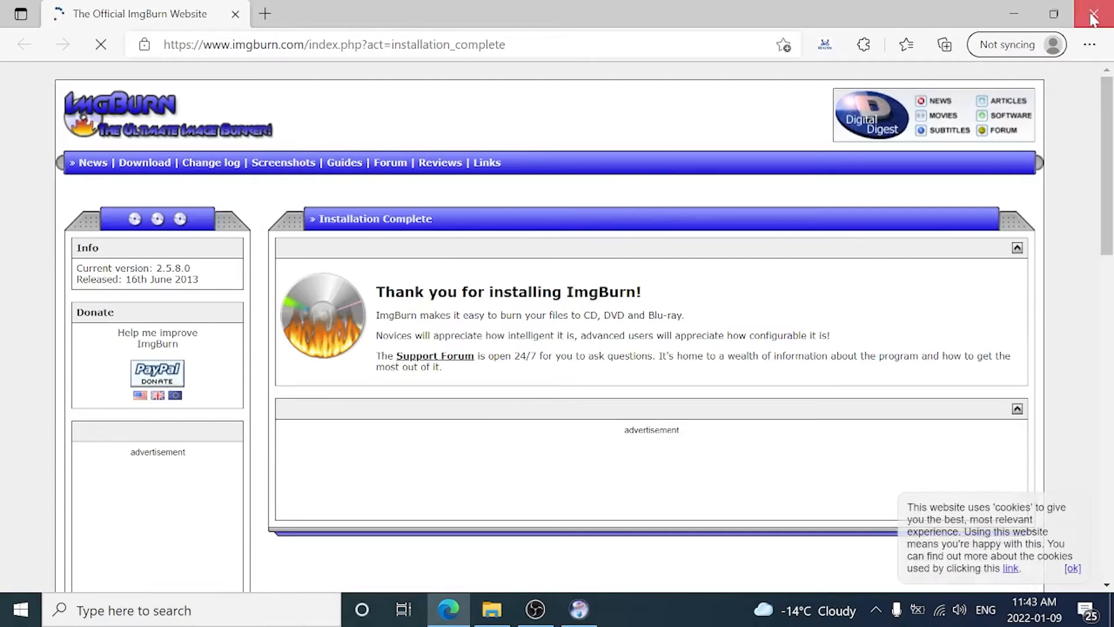
pyautogui.click(1094, 14)
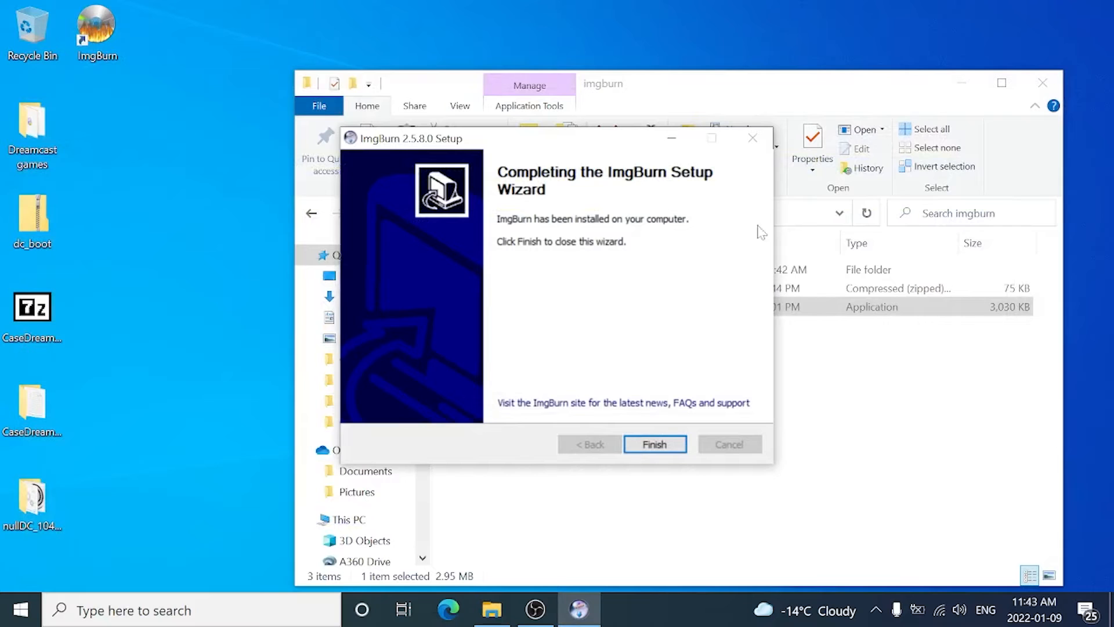
pyautogui.click(643, 445)
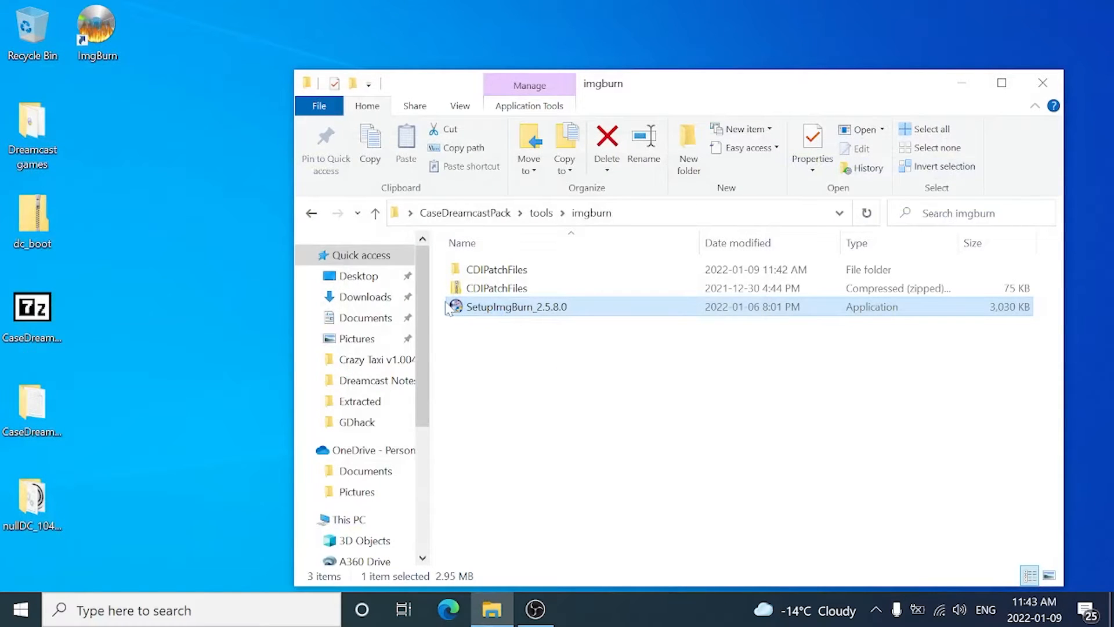
# Open CaseDreamcastPack in a second window and go to the copied path C:\Program Files (x86)\ImgBurn there
pyautogui.doubleClick(35, 429)
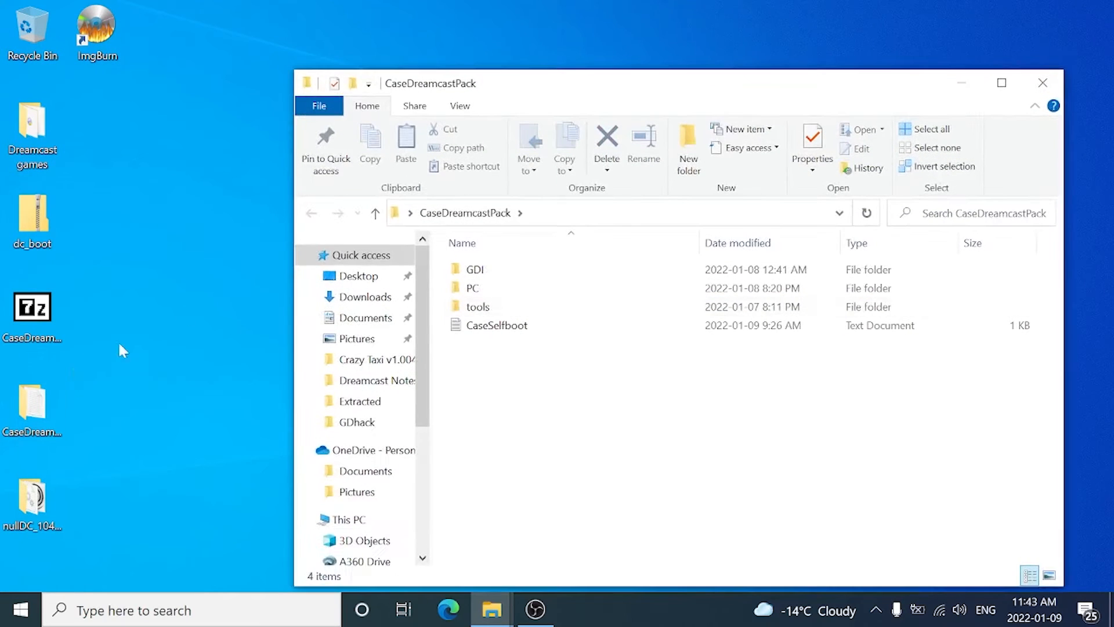
pyautogui.rightClick(464, 220)
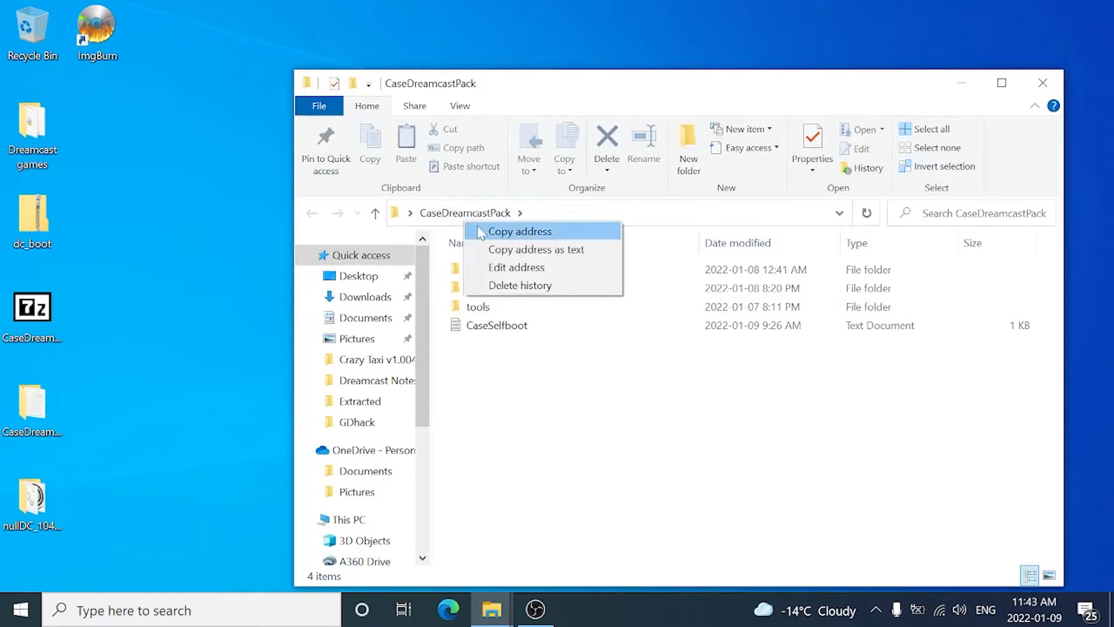
pyautogui.click(517, 267)
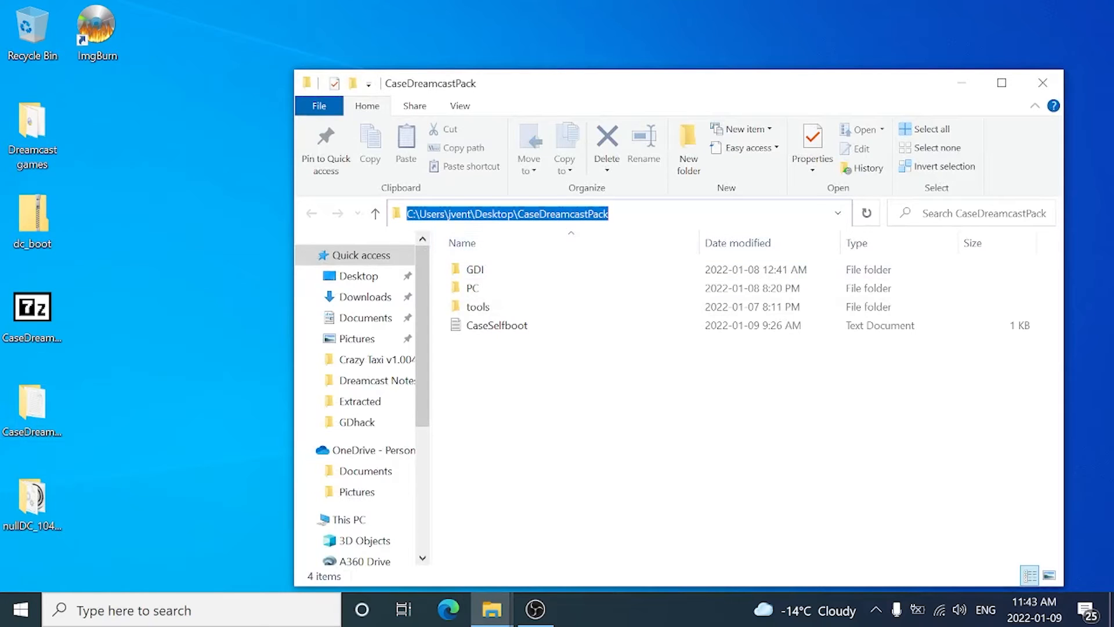
pyautogui.rightClick(485, 214)
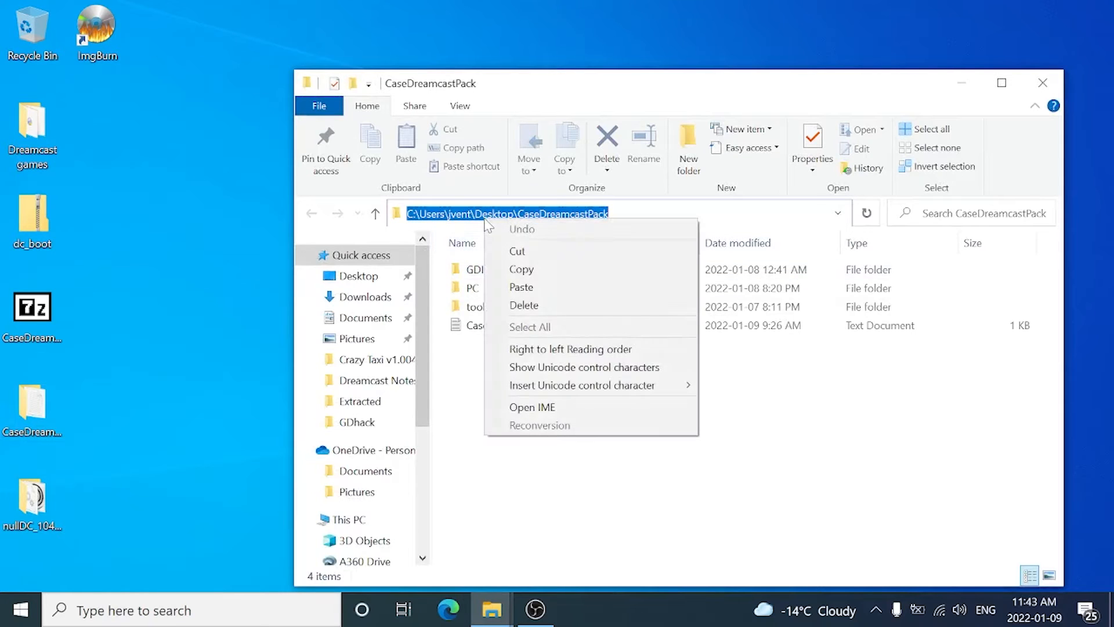
pyautogui.click(521, 287)
pyautogui.press('Return')
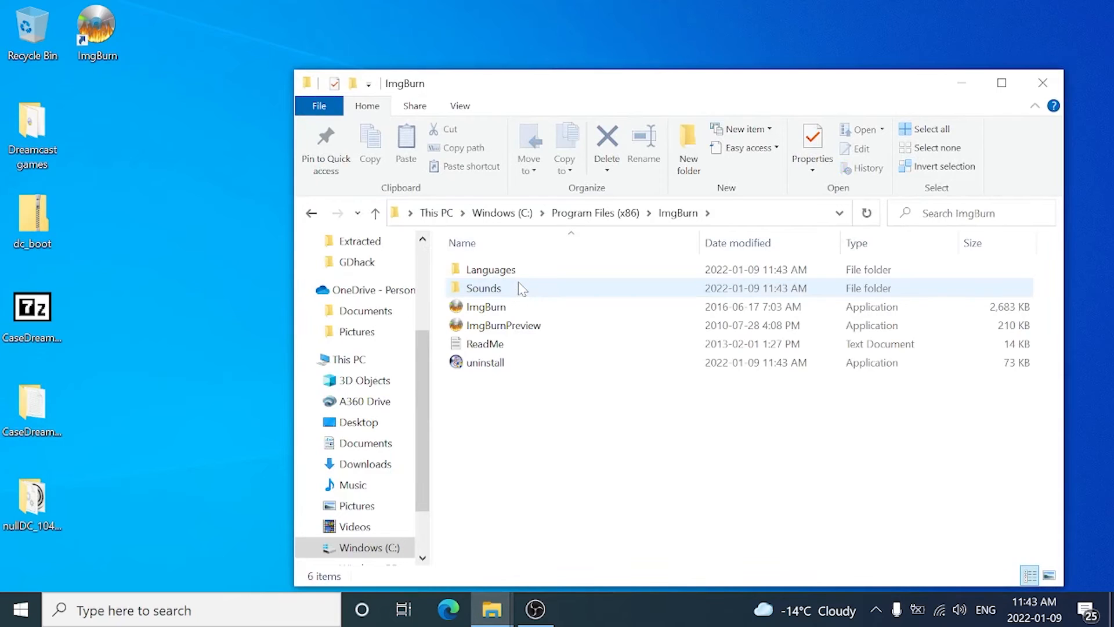
# Move pfctoc.dll, pfctoc.h and pfctoc.lib from the extracted CDIPatchFiles folder into the ImgBurn program folder, and close both folder windows
pyautogui.moveTo(543, 91); pyautogui.dragTo(264, 90)
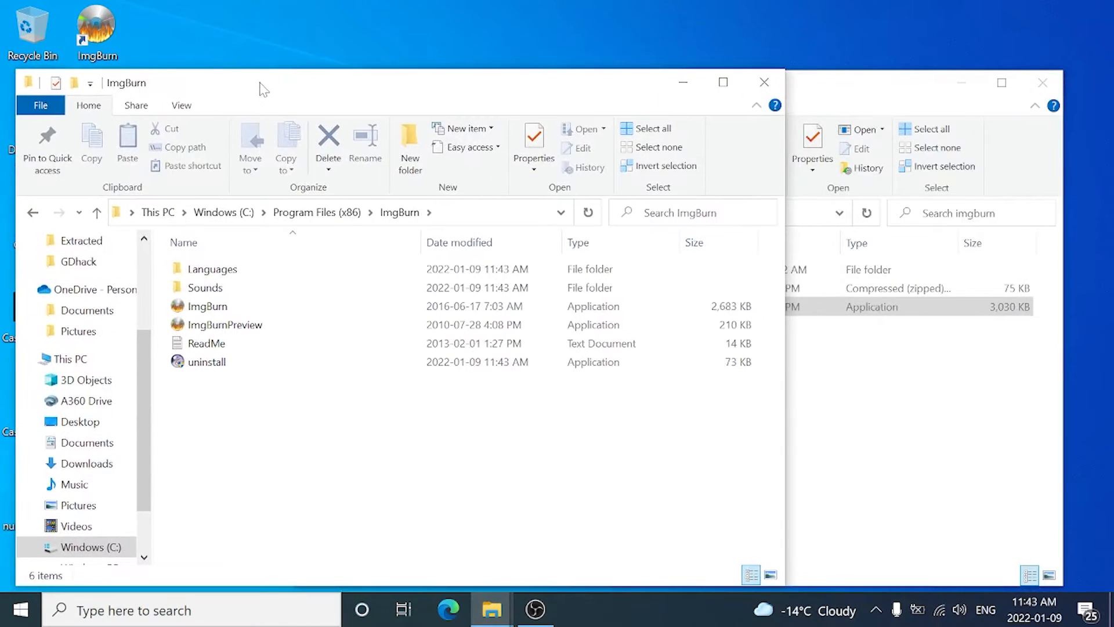
pyautogui.click(823, 90)
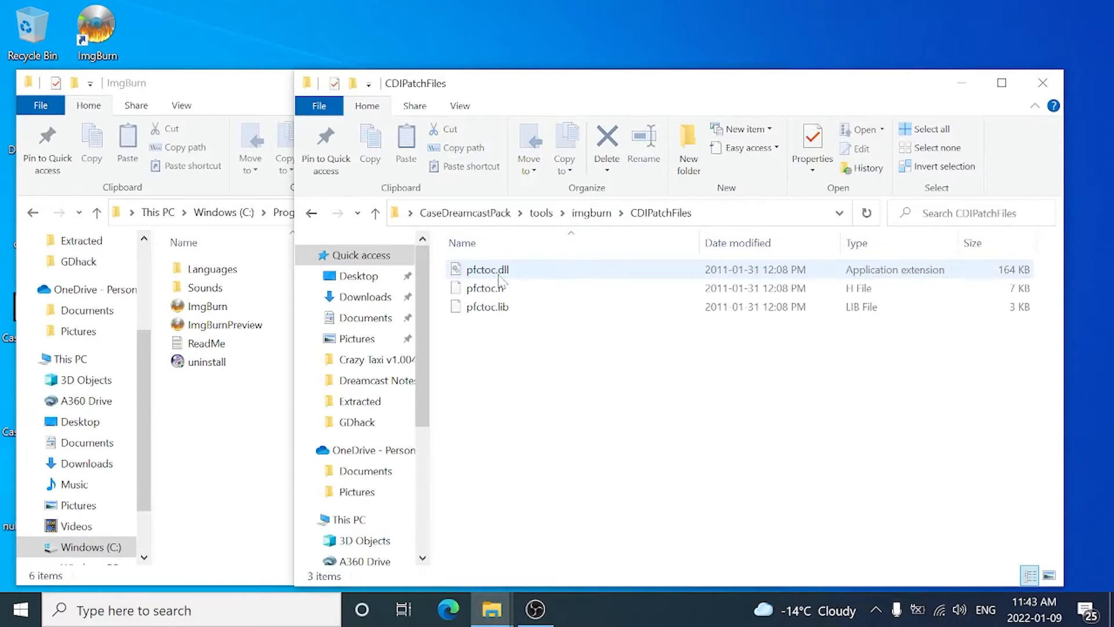
pyautogui.moveTo(503, 346); pyautogui.dragTo(236, 445)
pyautogui.click(295, 443)
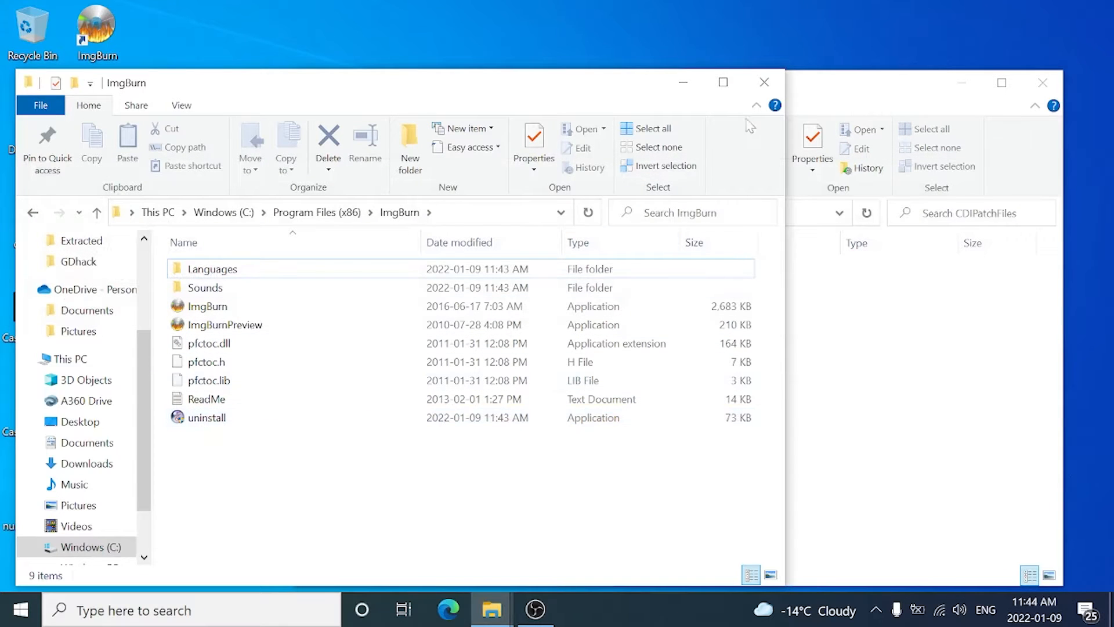
pyautogui.click(763, 84)
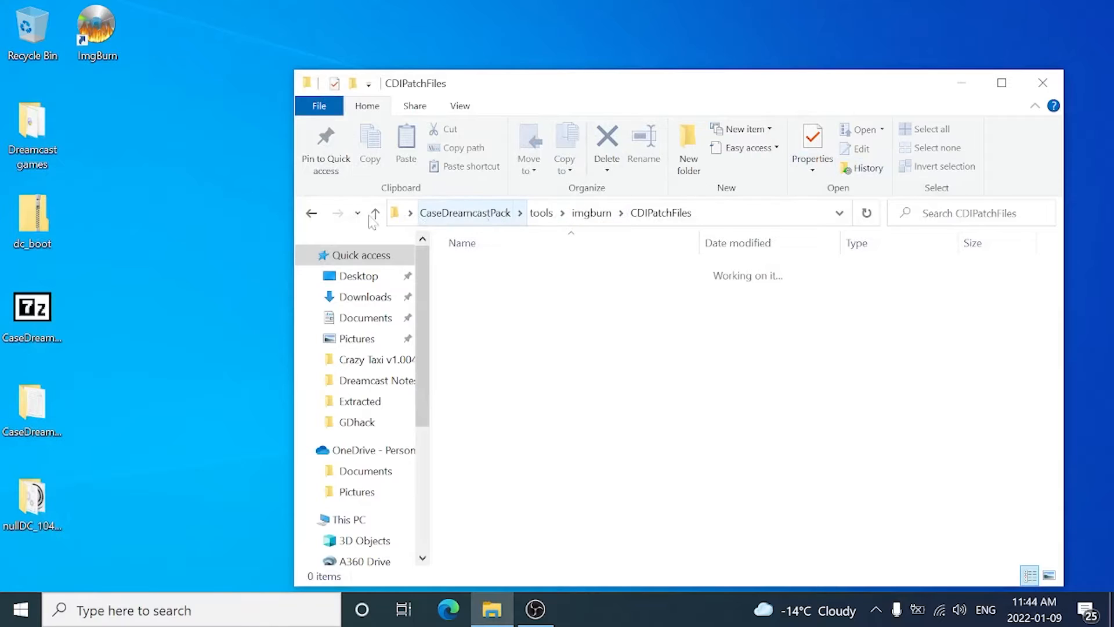
pyautogui.click(317, 219)
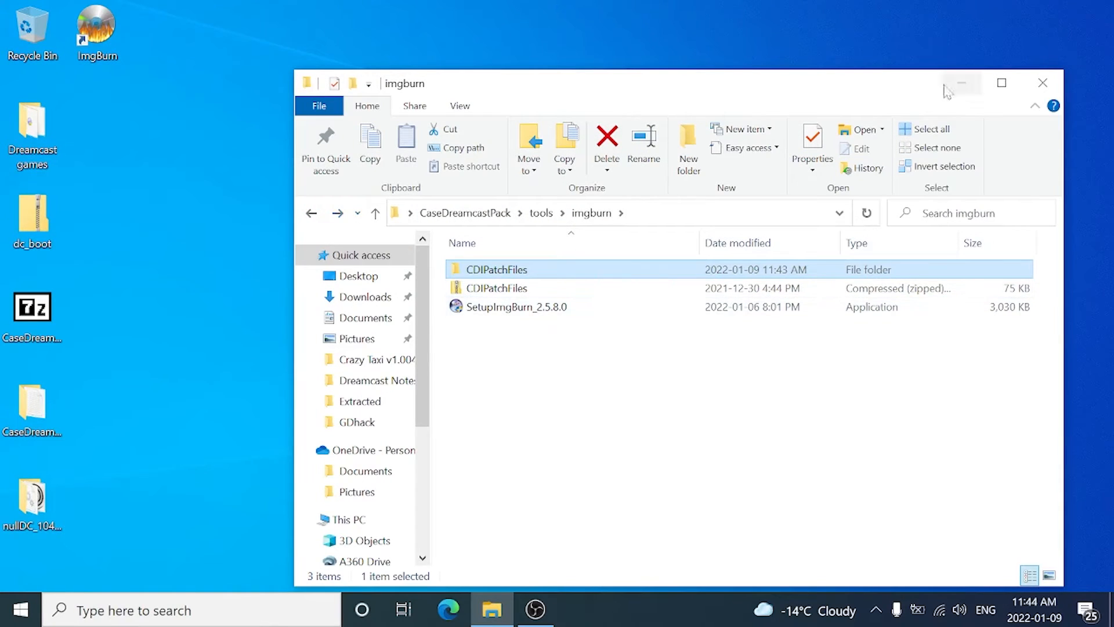
pyautogui.click(1043, 84)
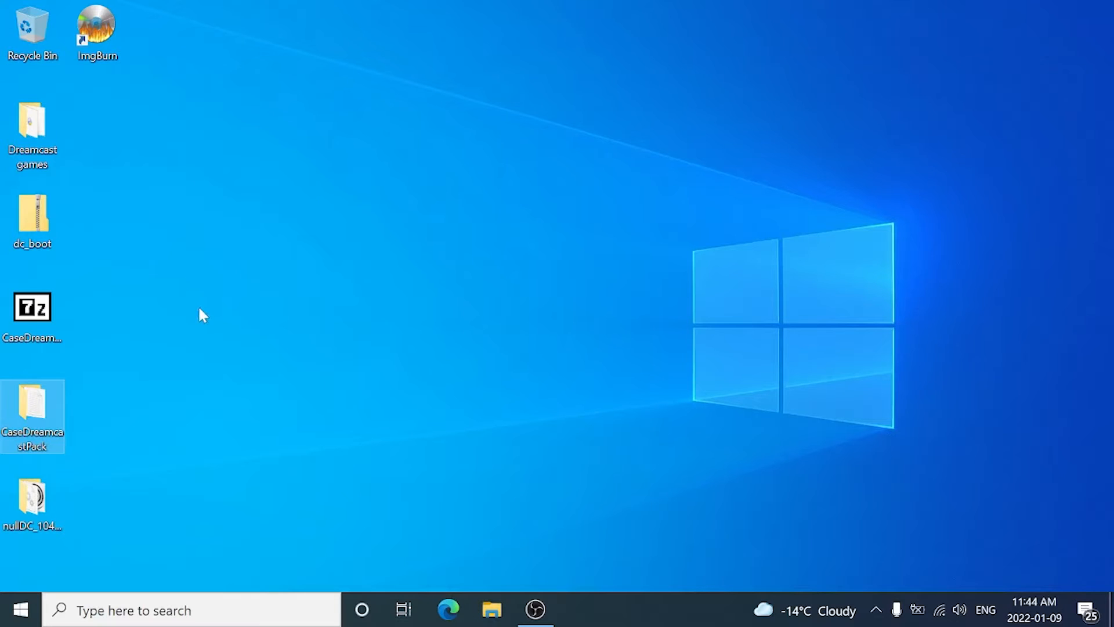
# Launch isobuster_install from CaseDreamcastPack\tools\isobuster with English as the setup language
pyautogui.doubleClick(46, 392)
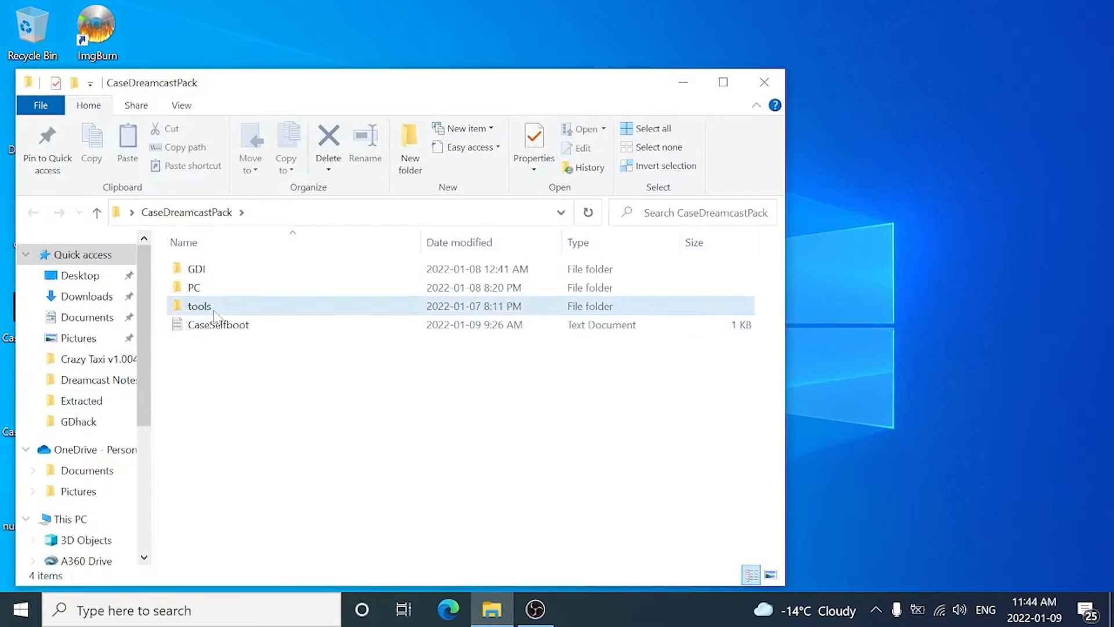
pyautogui.doubleClick(200, 306)
pyautogui.doubleClick(215, 328)
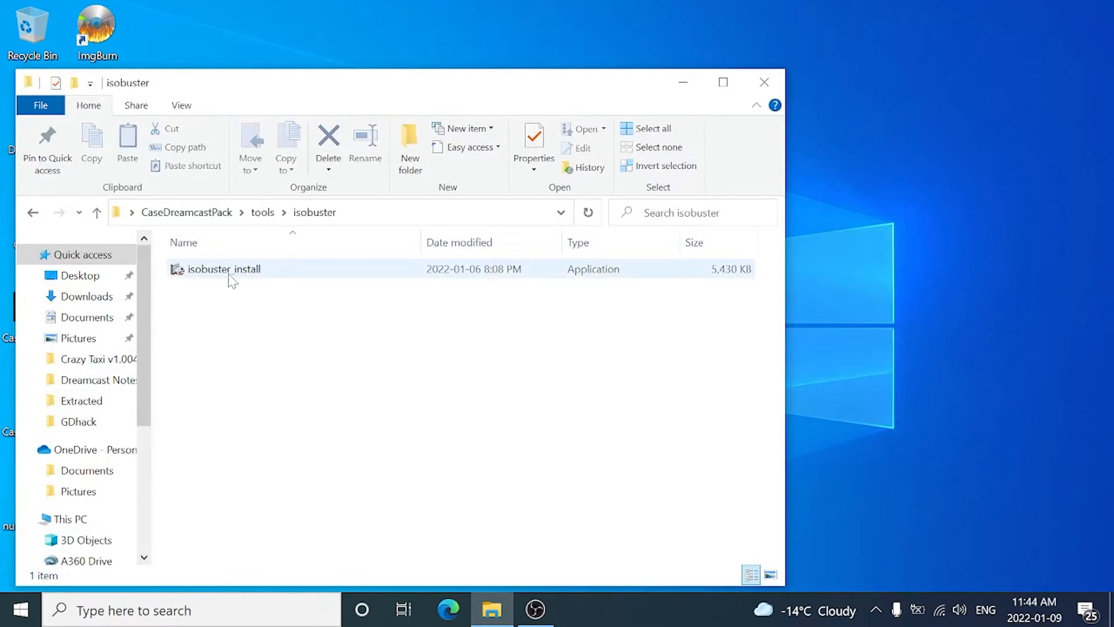
pyautogui.doubleClick(229, 274)
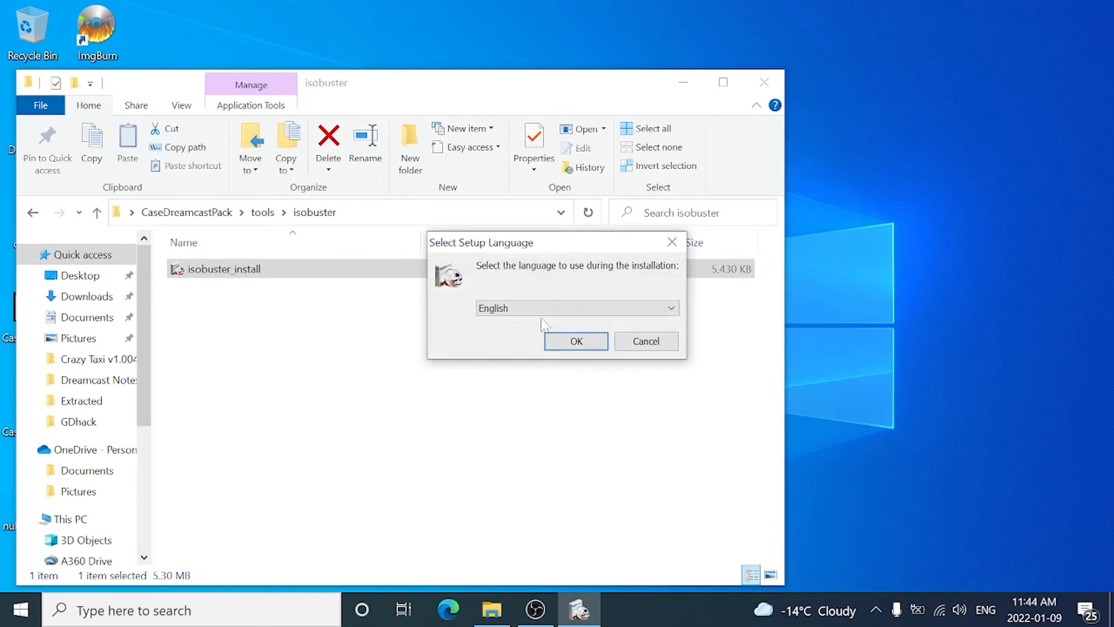
pyautogui.click(577, 342)
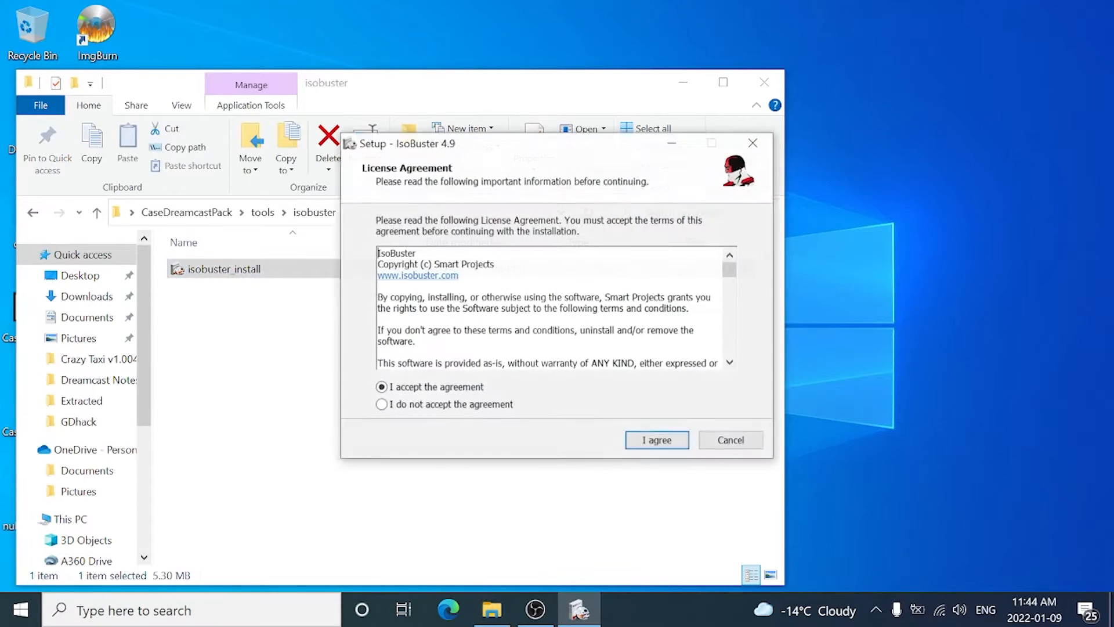
# Install IsoBuster 4.9 with the default file associations and additional tasks, without launching it, and close the website and folder window
pyautogui.click(651, 447)
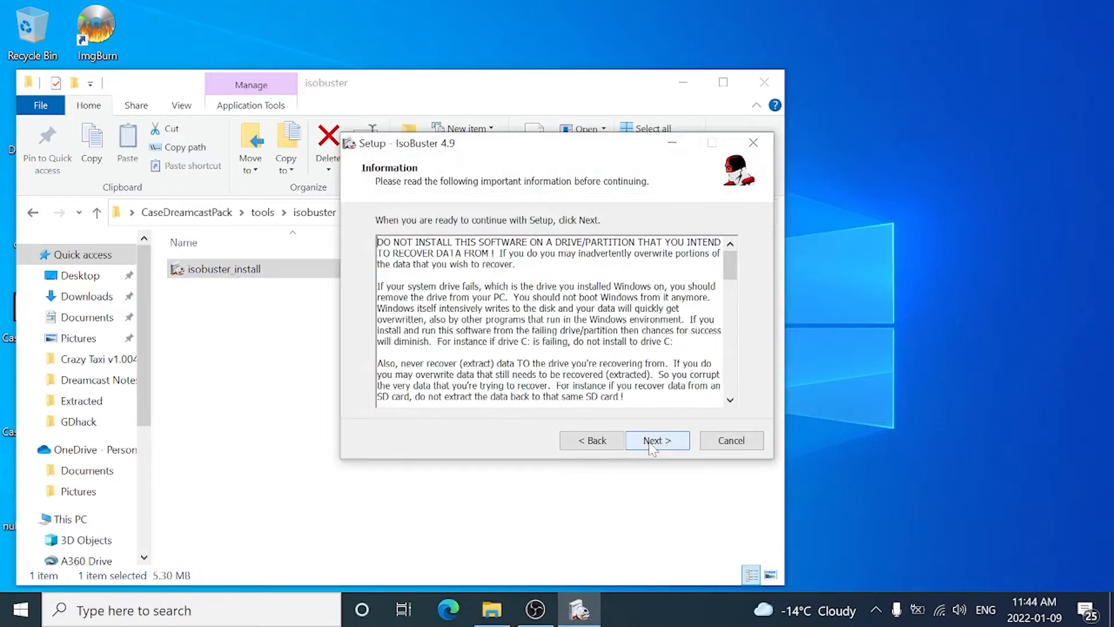
pyautogui.click(651, 447)
pyautogui.click(651, 447)
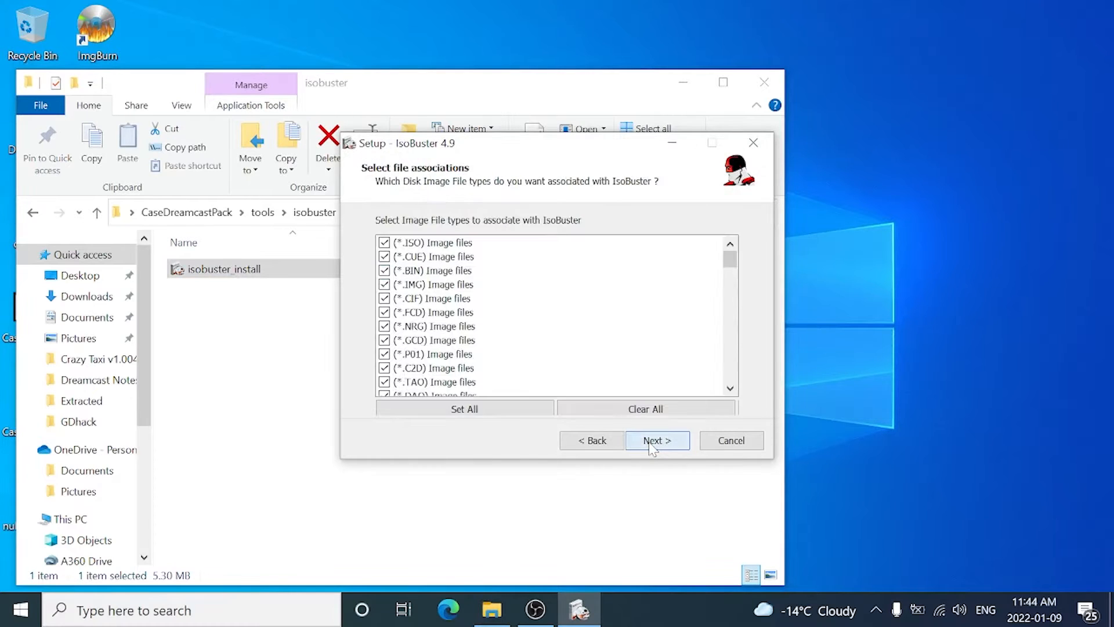
pyautogui.click(651, 447)
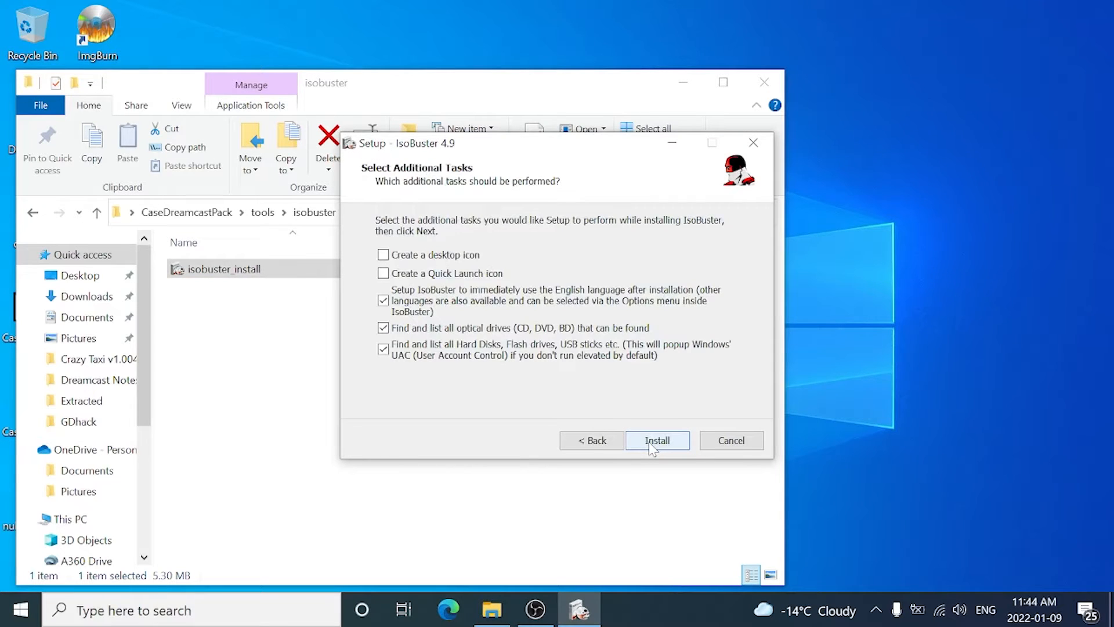
pyautogui.click(649, 442)
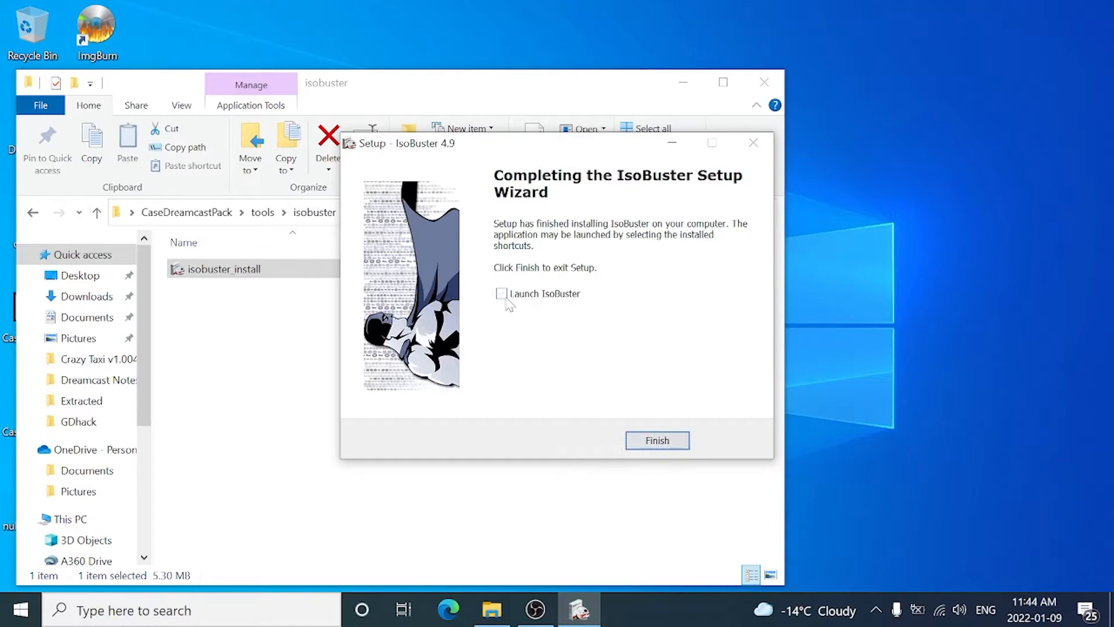
pyautogui.click(640, 442)
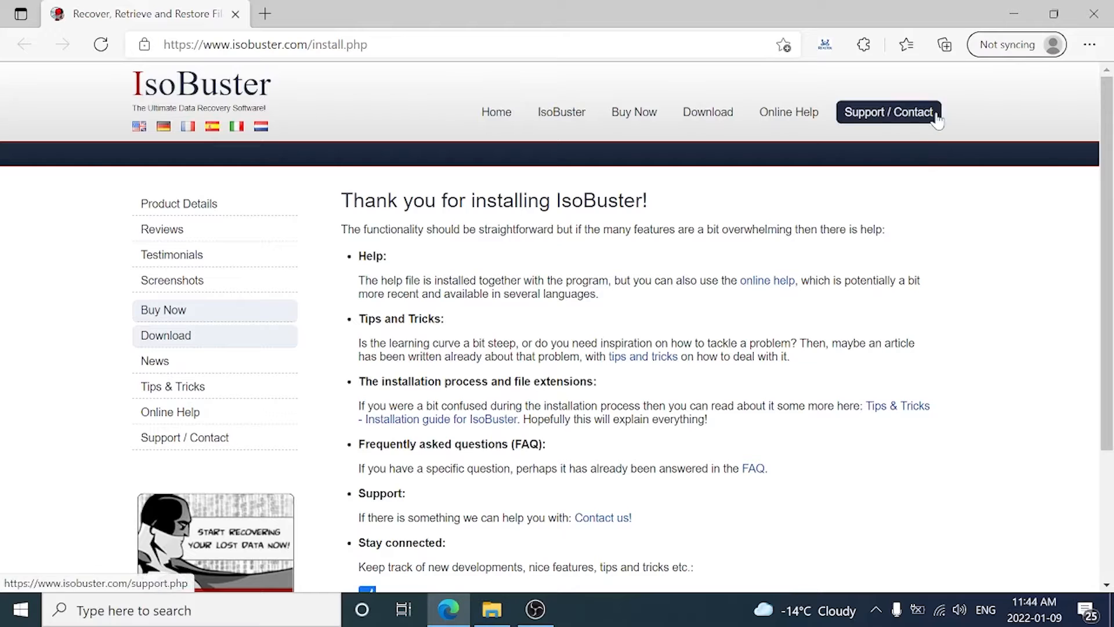
pyautogui.click(1097, 13)
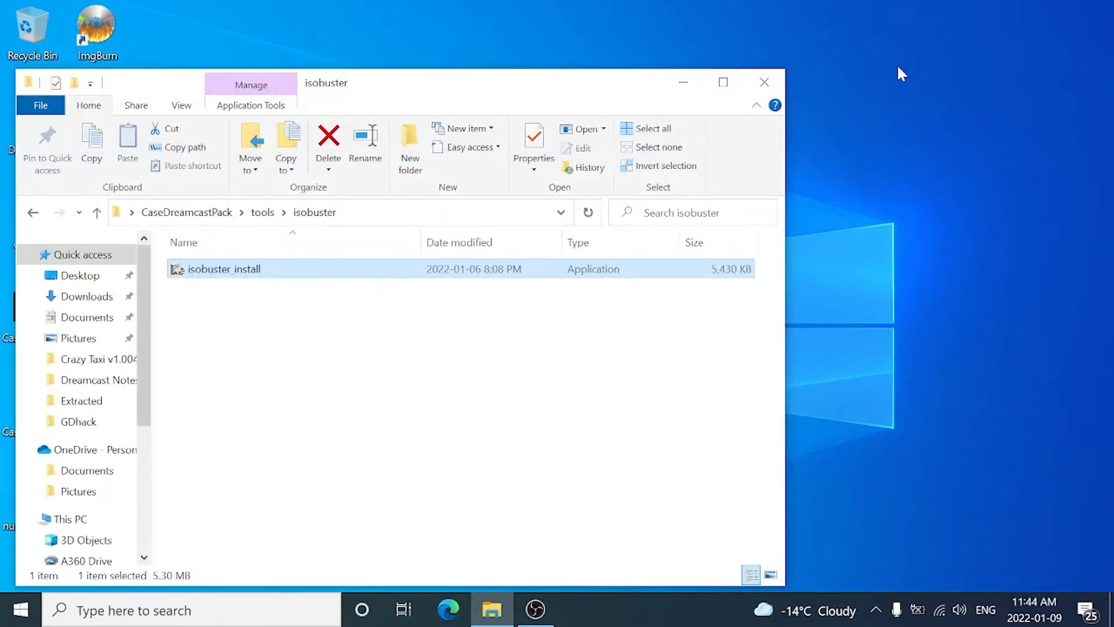
pyautogui.click(761, 83)
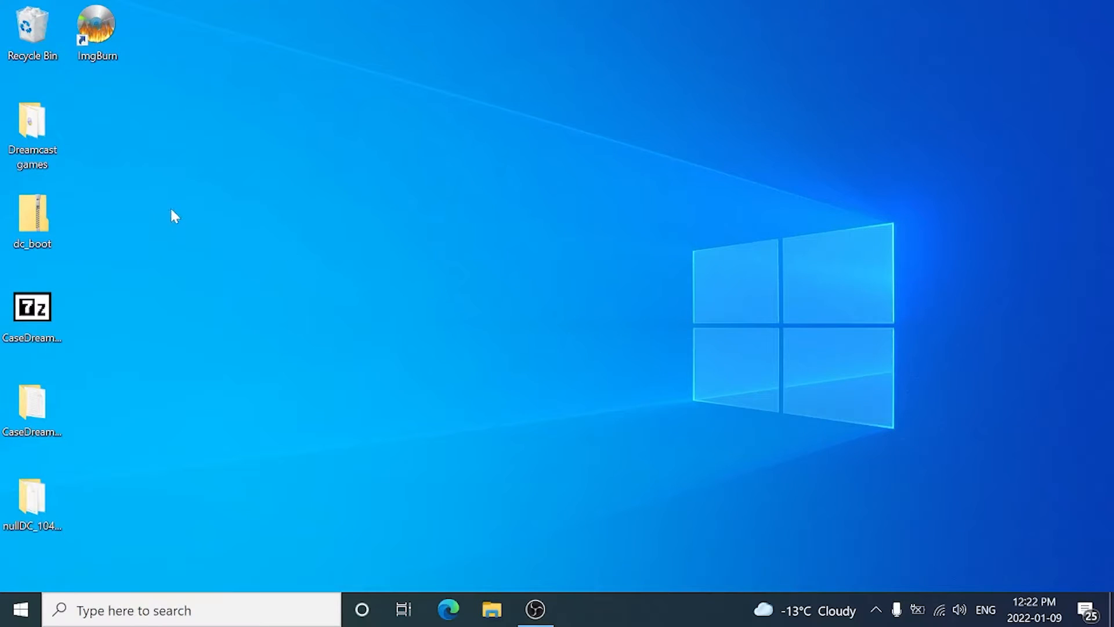
# Open the Dreamcast games folder on the desktop and check the file type in the properties of Crazy Taxi (USA)
pyautogui.doubleClick(42, 136)
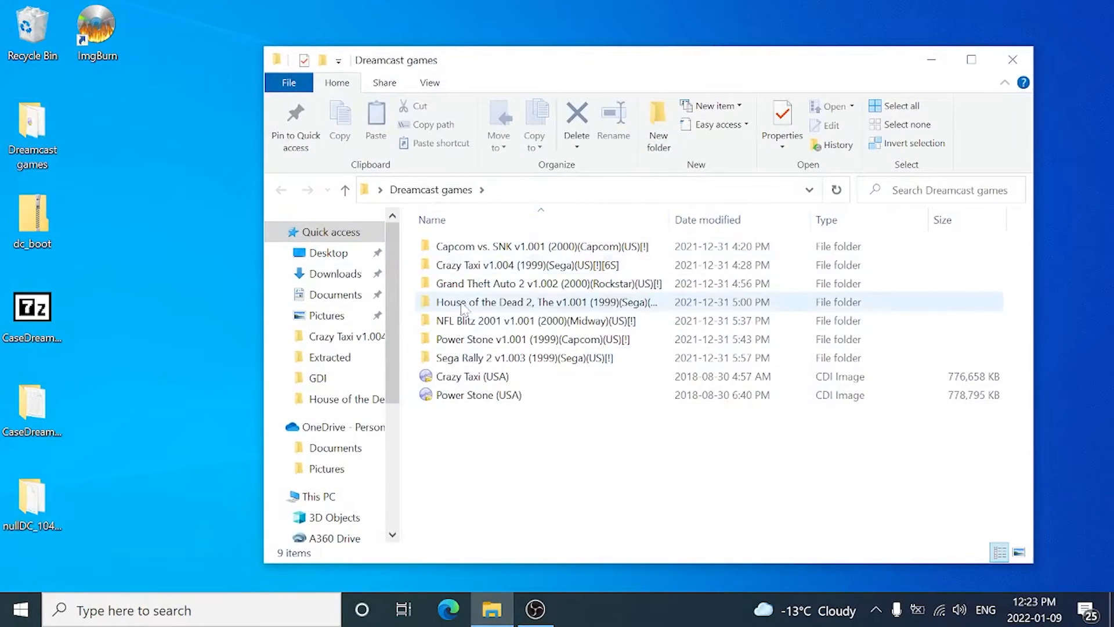
pyautogui.rightClick(458, 381)
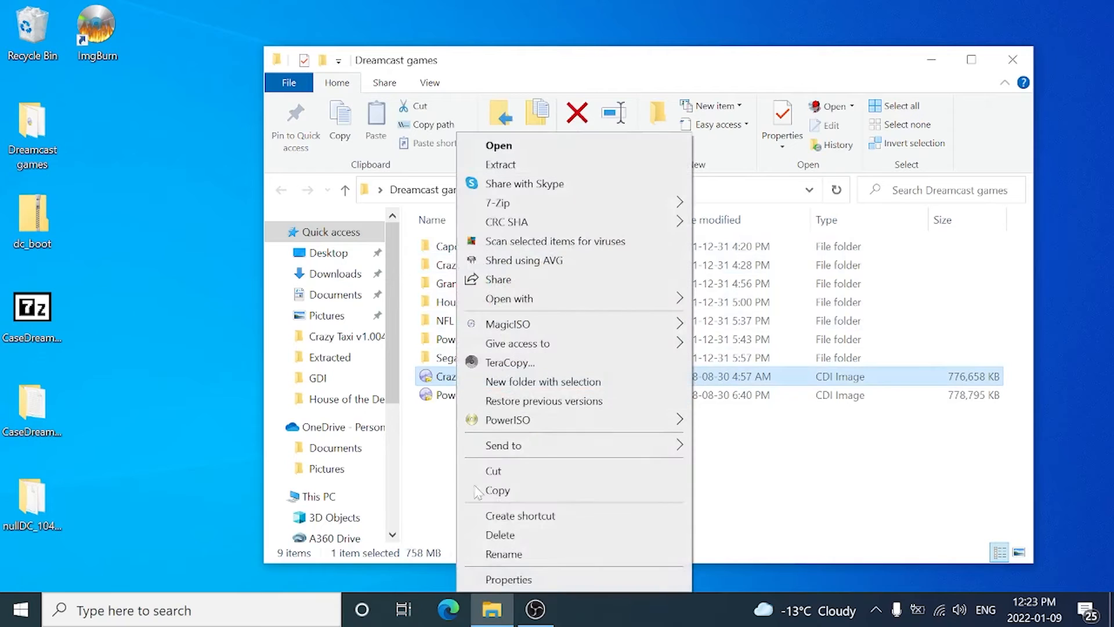
pyautogui.click(487, 579)
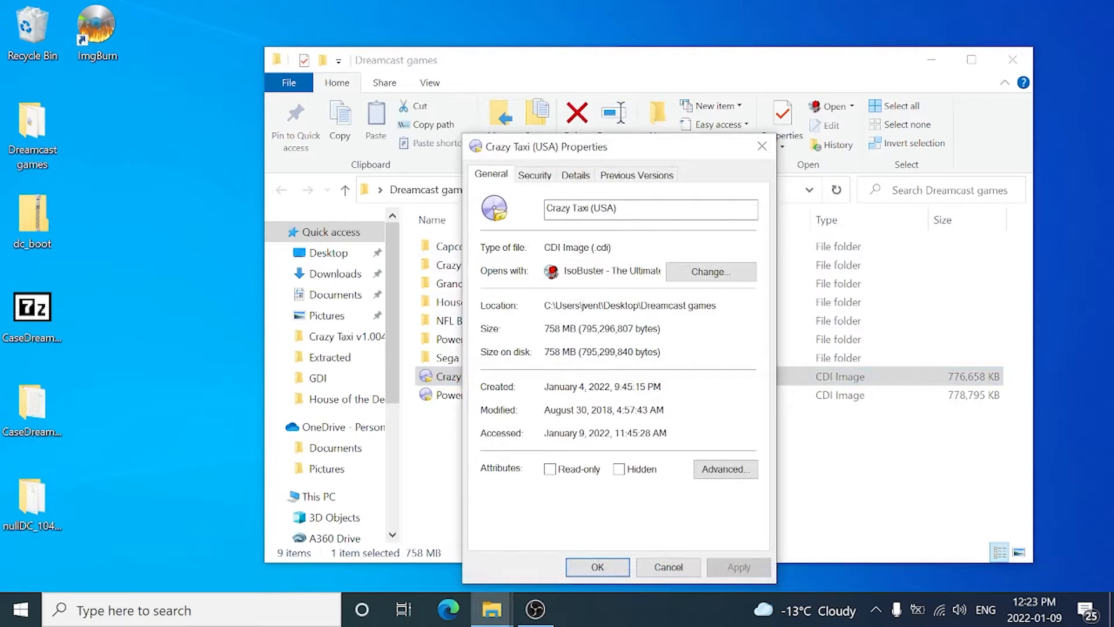
pyautogui.click(762, 145)
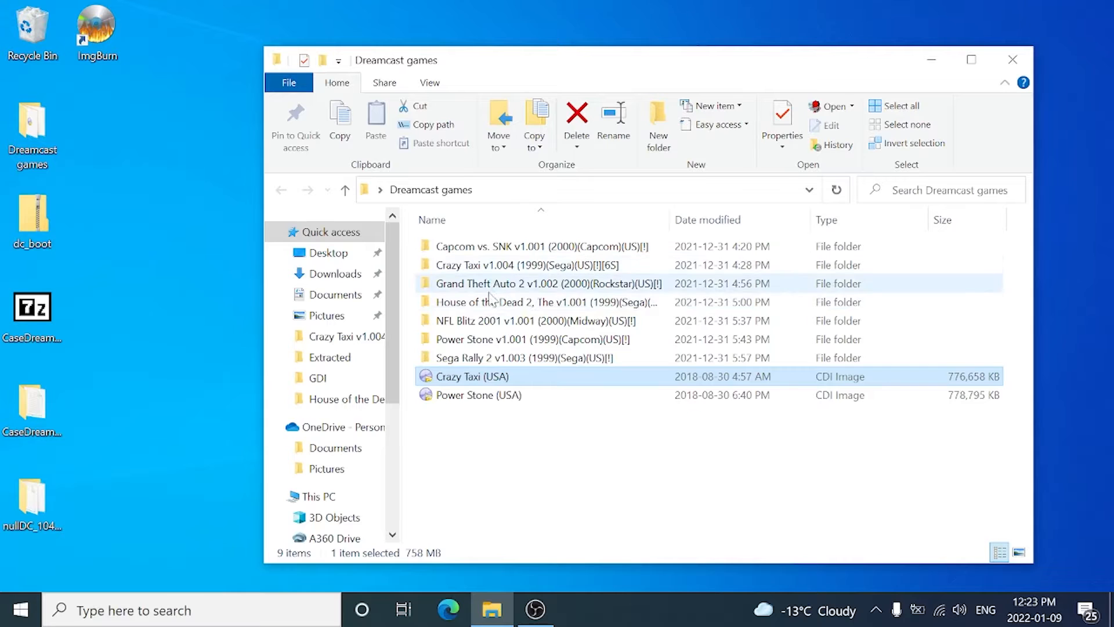
# Open the Dreamcast GD-ROM image in the Crazy Taxi v1.004 folder with IsoBuster, without making it the permanent default
pyautogui.doubleClick(481, 265)
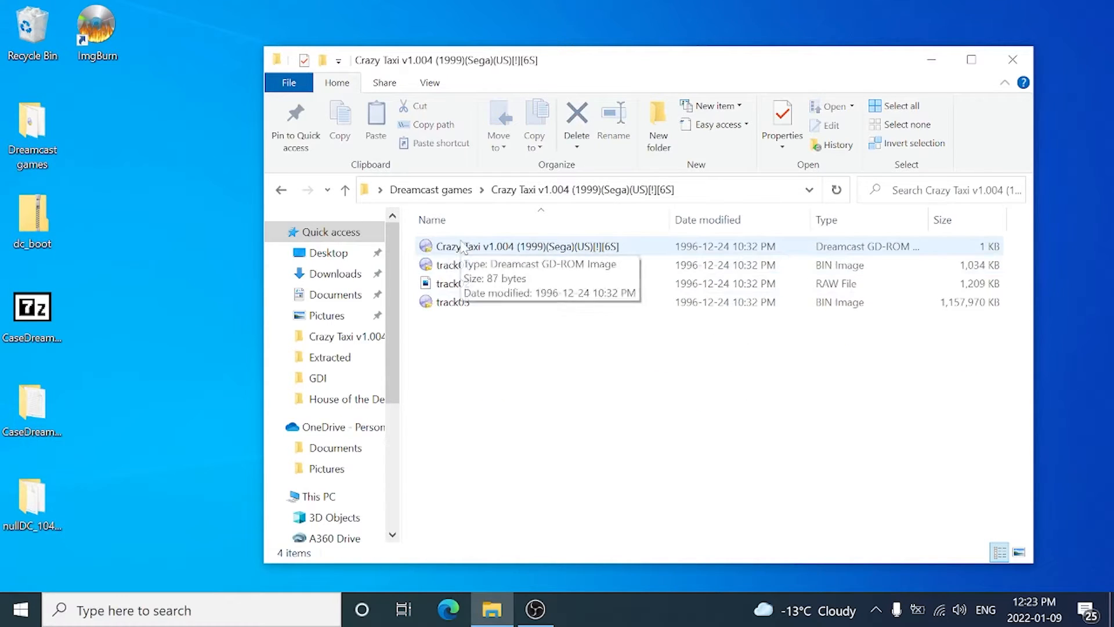
pyautogui.rightClick(462, 246)
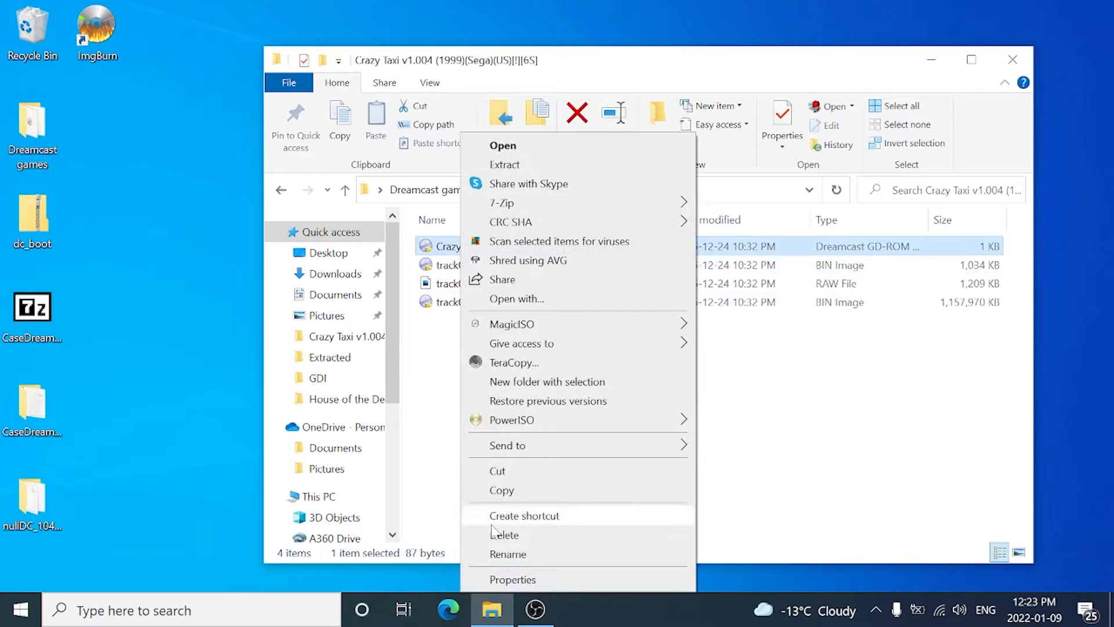
pyautogui.click(521, 299)
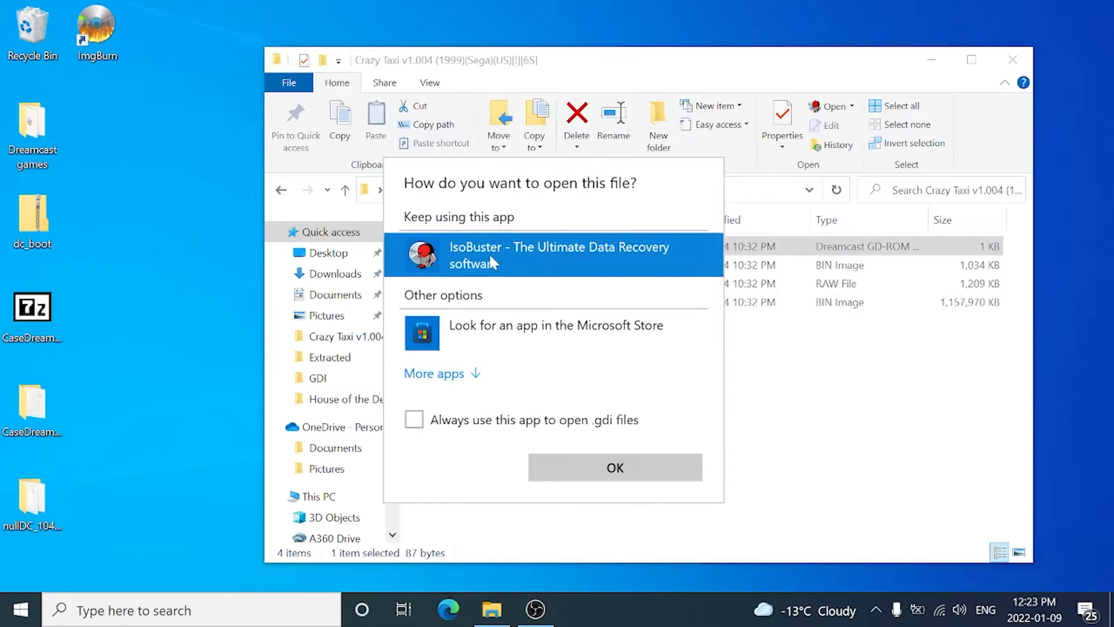
pyautogui.click(575, 474)
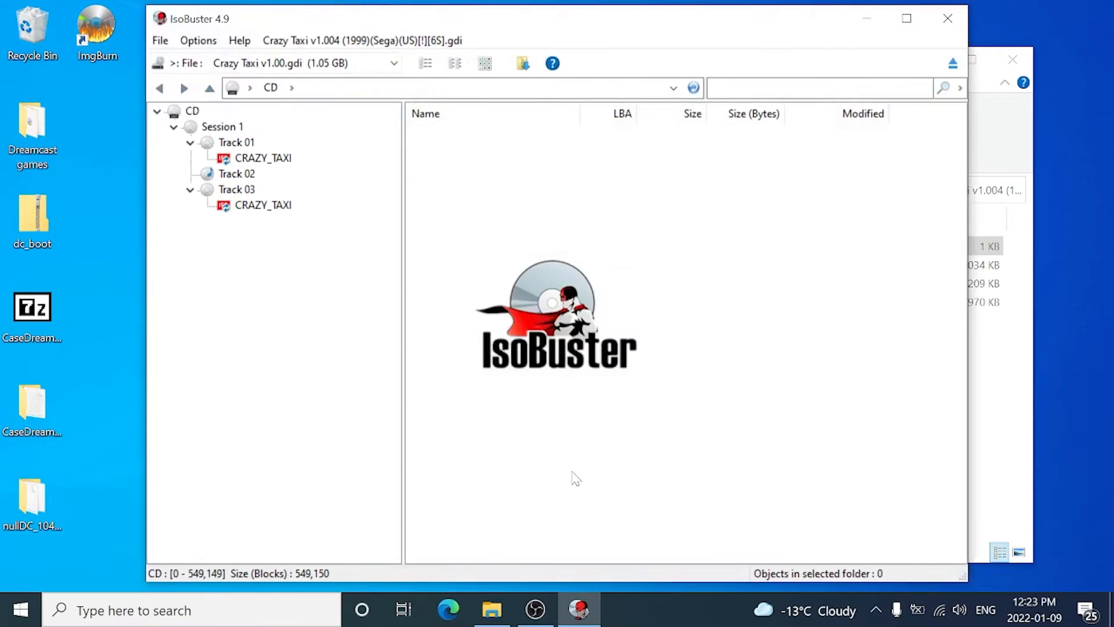
# Examine Track 03 of Crazy Taxi in Sector View, highlight the boot file name, and close the view
pyautogui.click(247, 206)
pyautogui.click(238, 190)
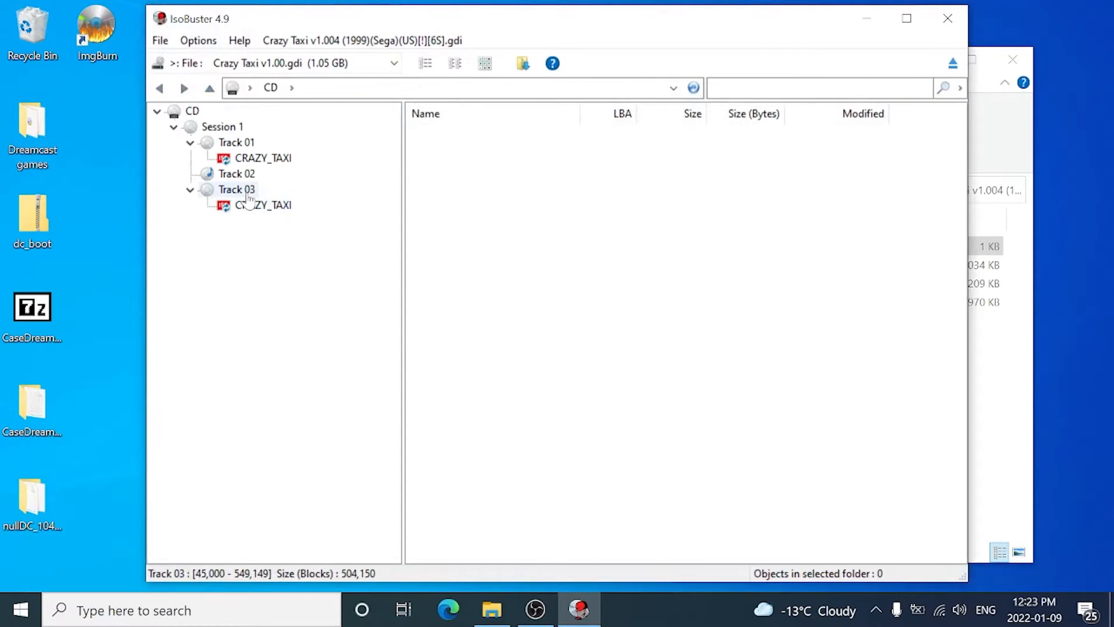
pyautogui.rightClick(248, 194)
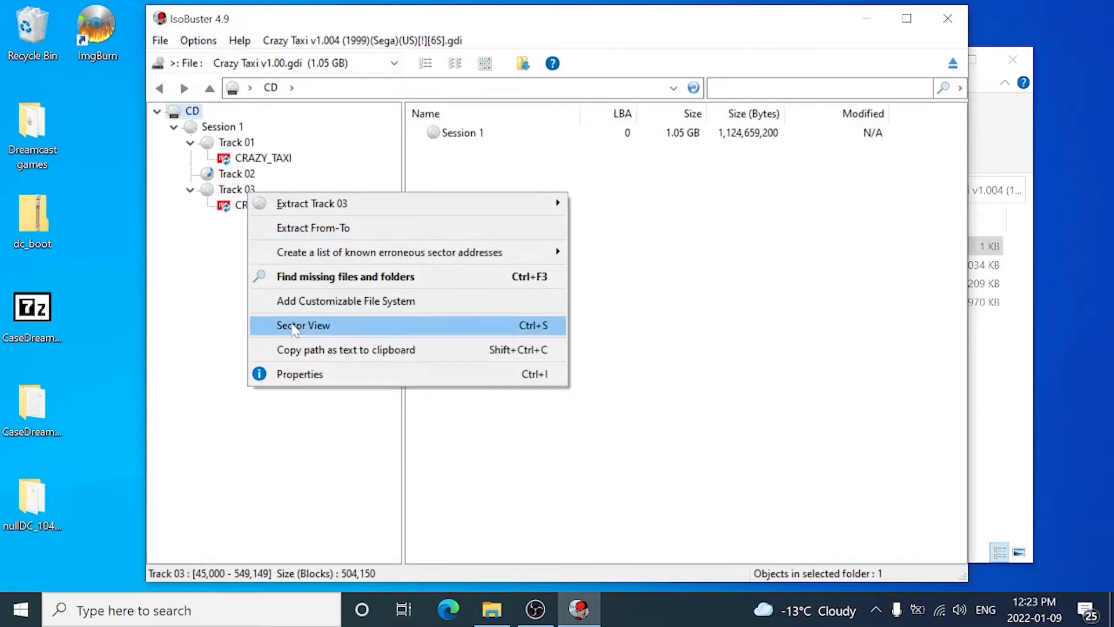
pyautogui.click(292, 325)
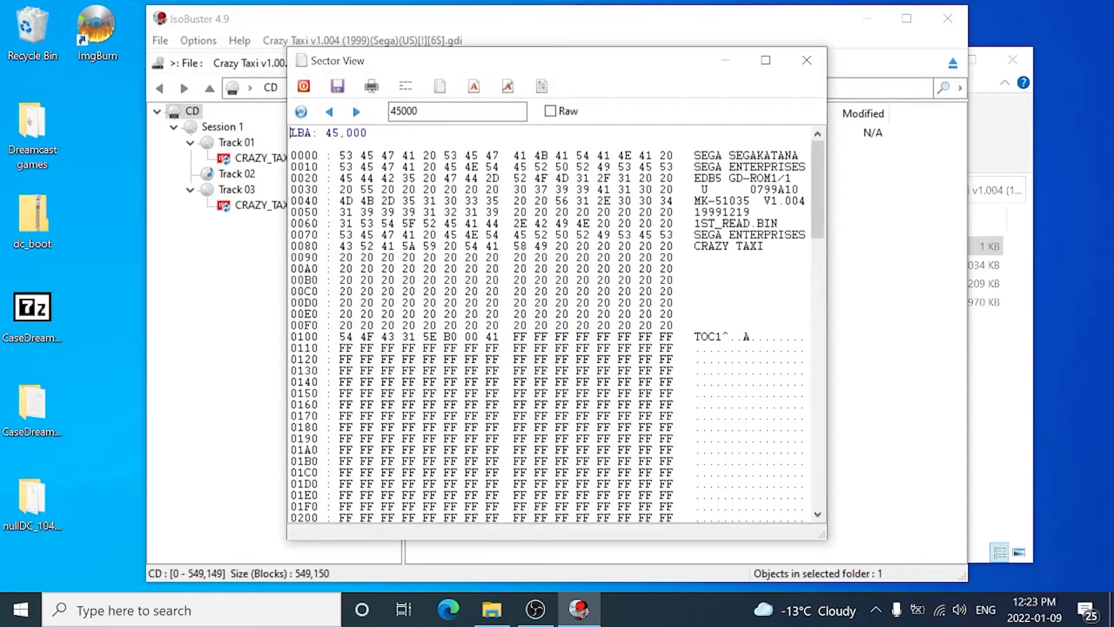
pyautogui.moveTo(778, 224); pyautogui.dragTo(694, 223)
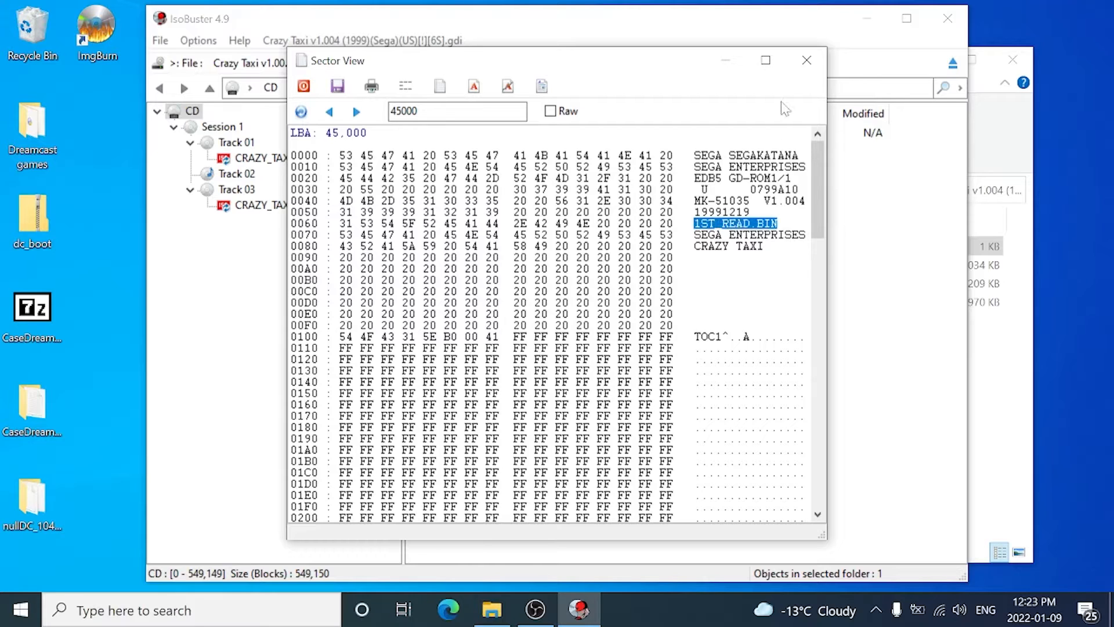
pyautogui.click(807, 61)
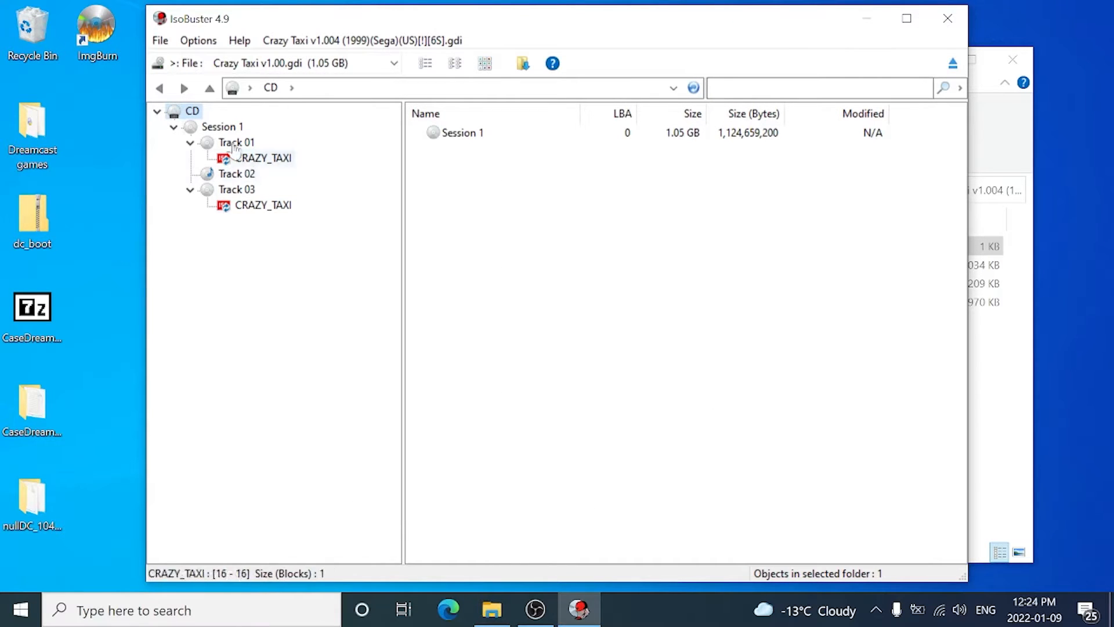
# Collapse Tracks 01 and 03 of Crazy Taxi to review its track layout, close IsoBuster and return to Dreamcast games
pyautogui.click(191, 142)
pyautogui.click(190, 174)
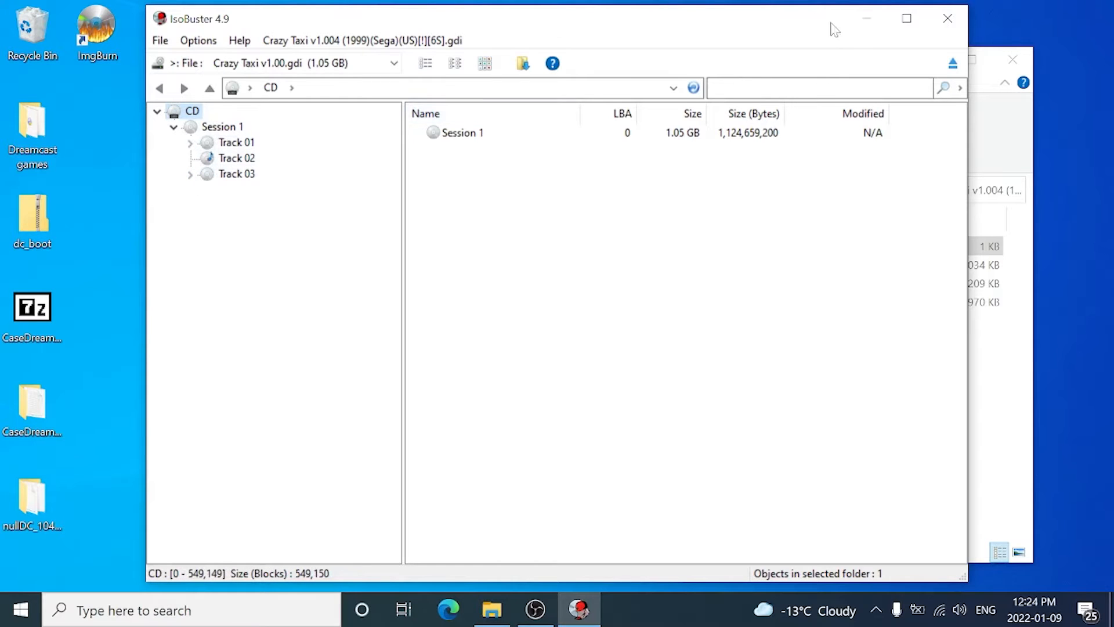
pyautogui.click(943, 17)
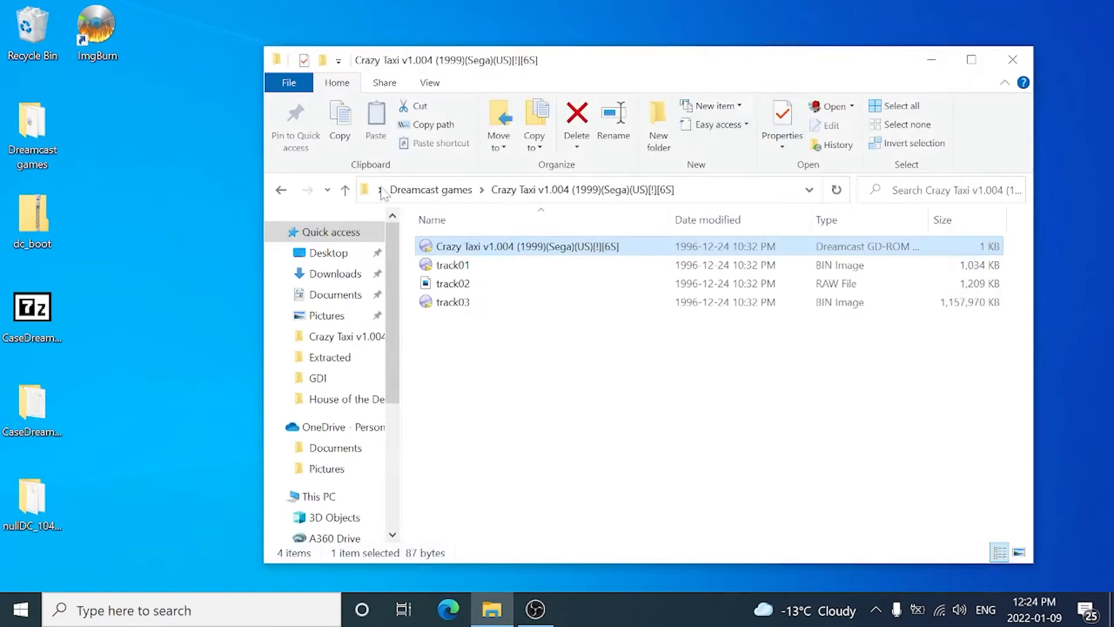
pyautogui.click(278, 194)
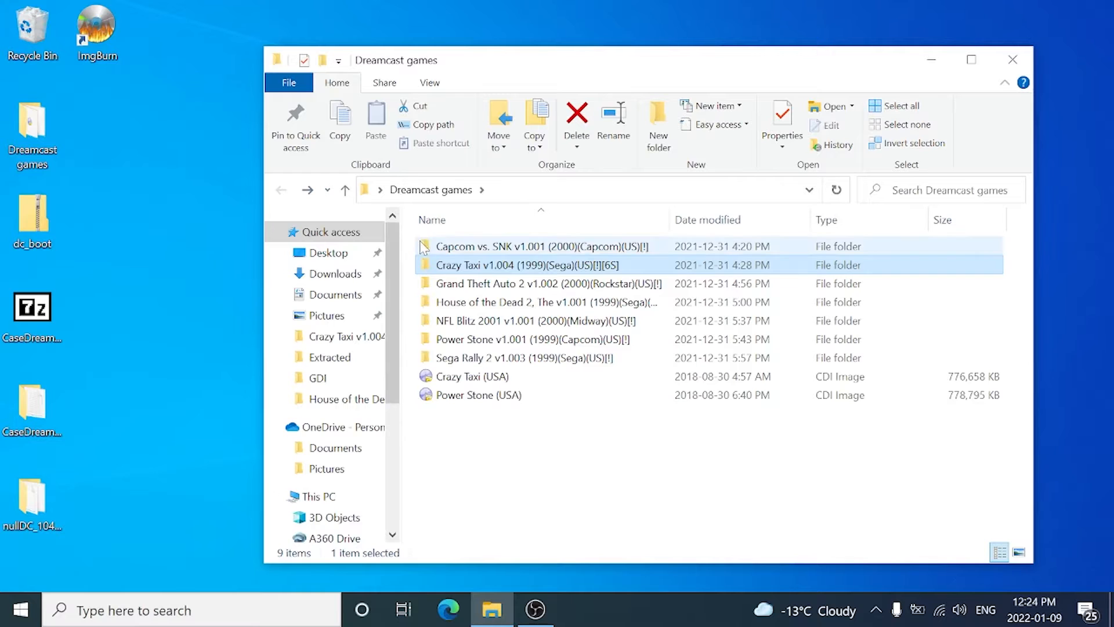
# Open the Grand Theft Auto 2 GD-ROM image in IsoBuster and examine the boot file name in Track 03's Sector View
pyautogui.doubleClick(459, 283)
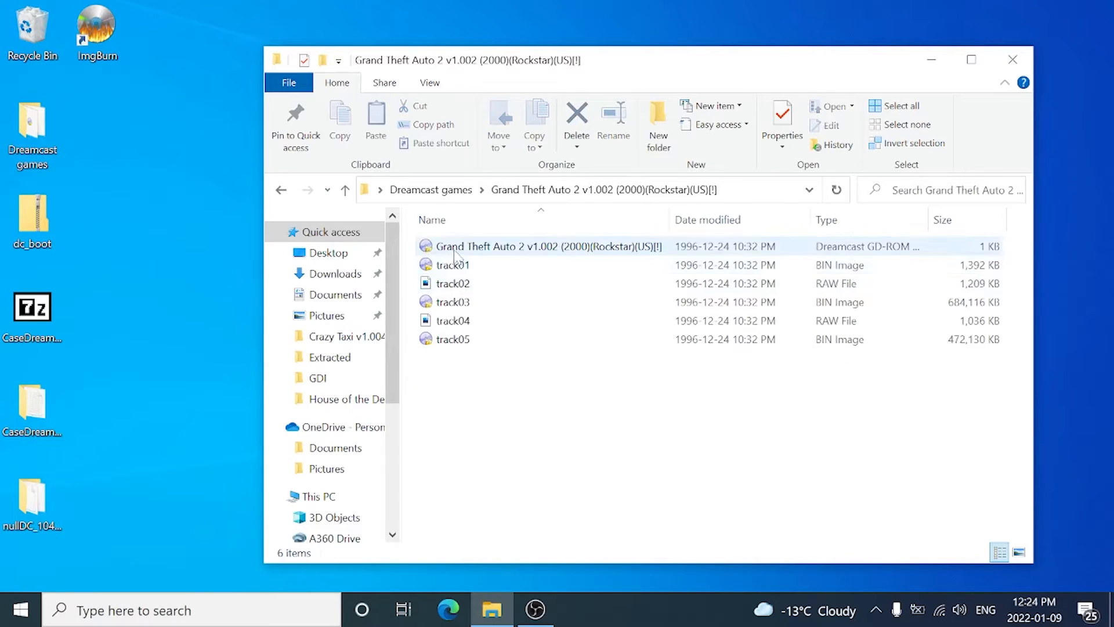
pyautogui.doubleClick(458, 254)
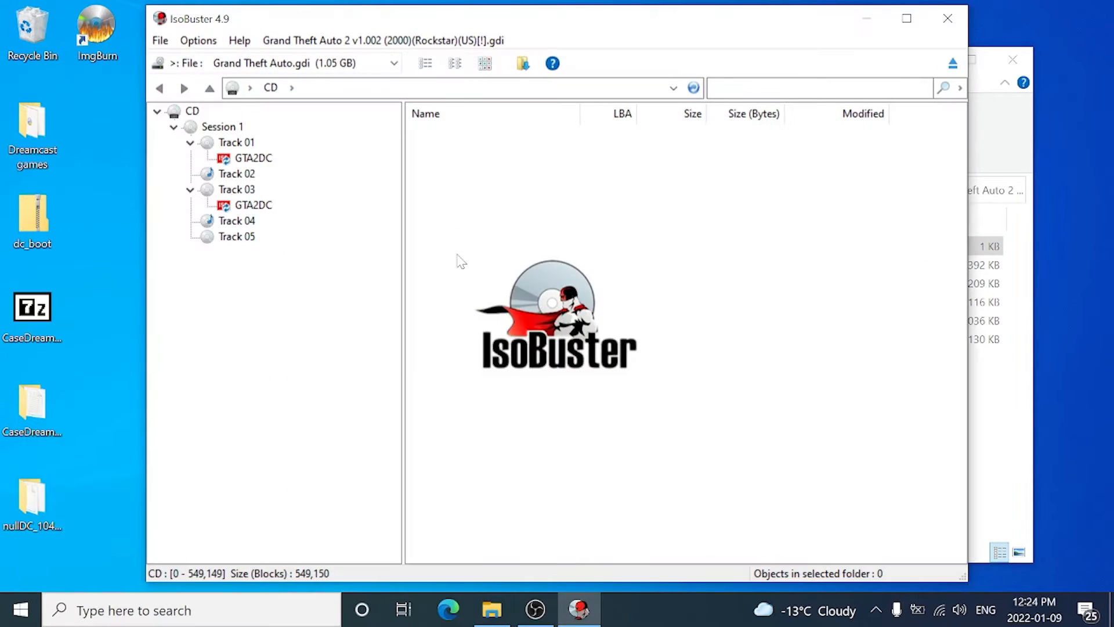
pyautogui.rightClick(237, 197)
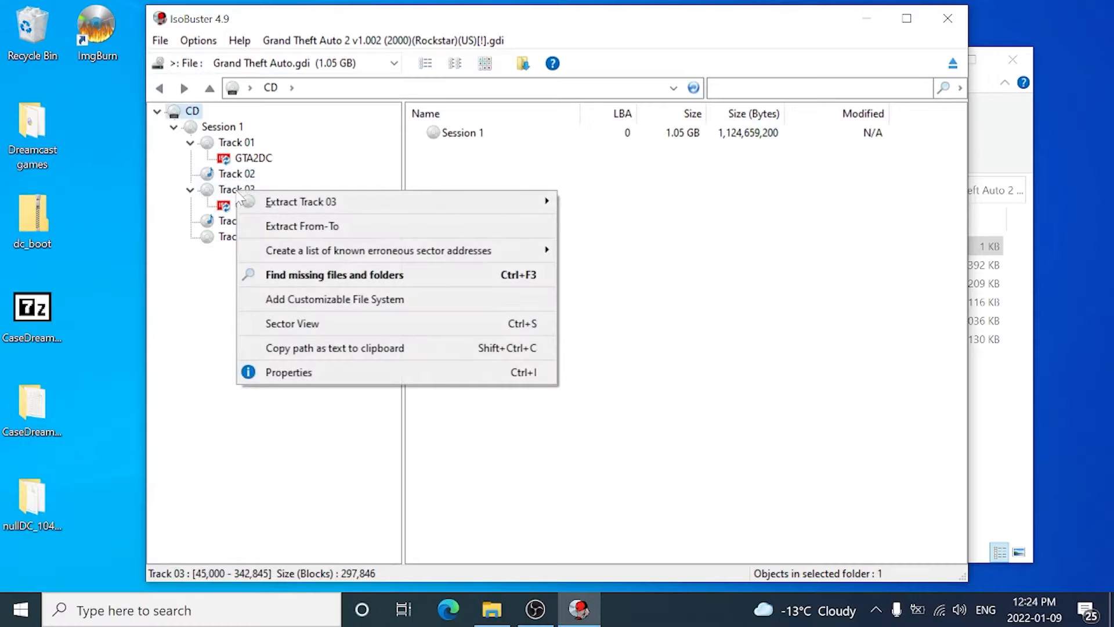
pyautogui.click(272, 330)
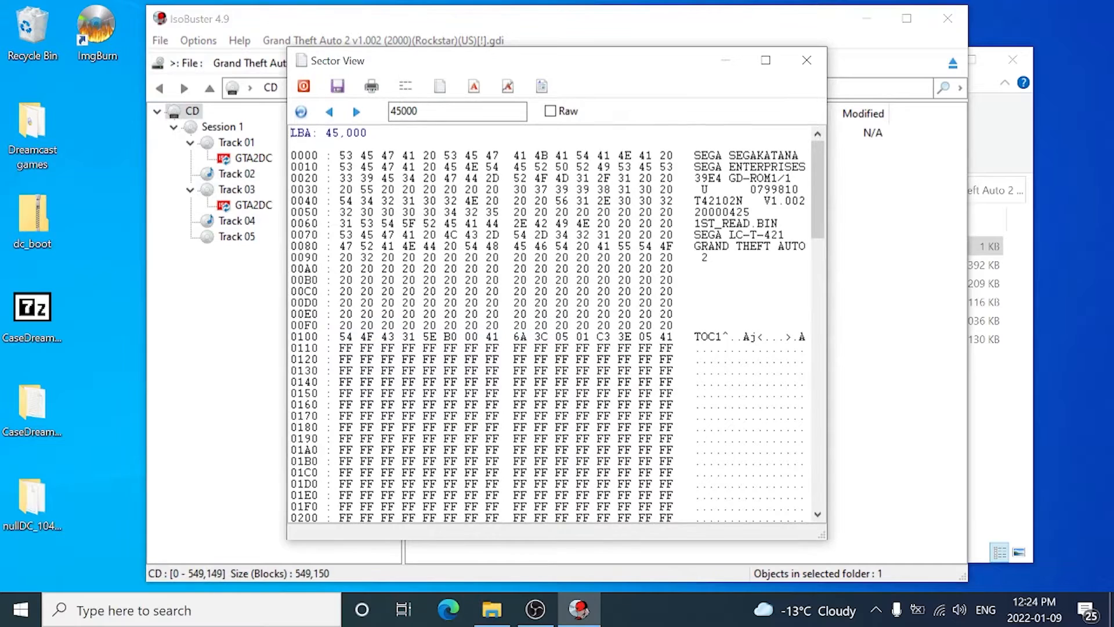
pyautogui.moveTo(694, 223); pyautogui.dragTo(778, 213)
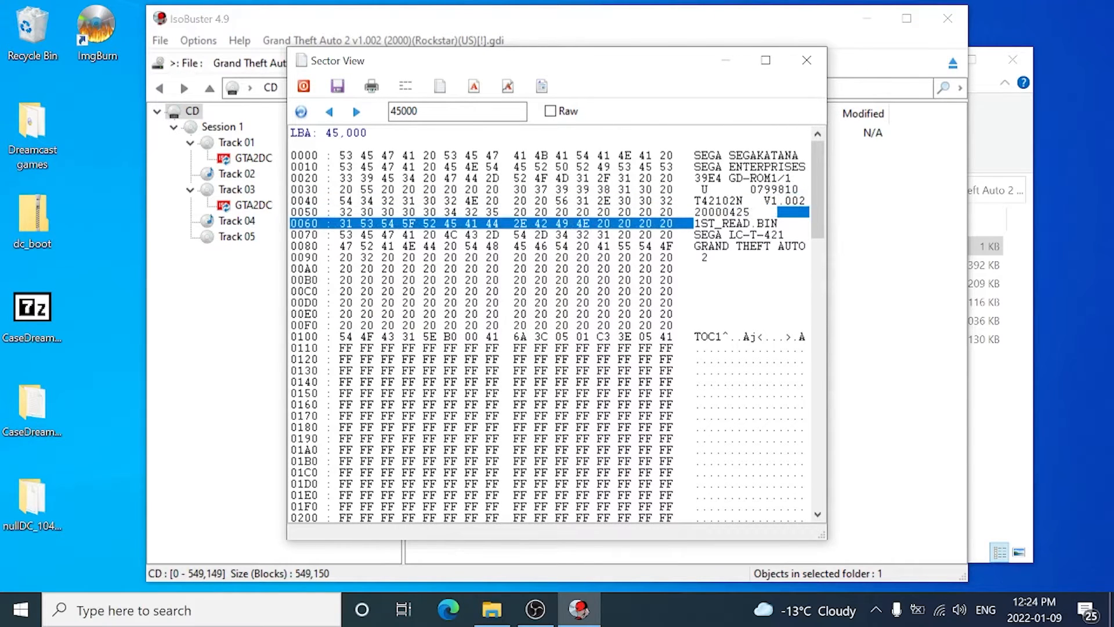
pyautogui.click(778, 213)
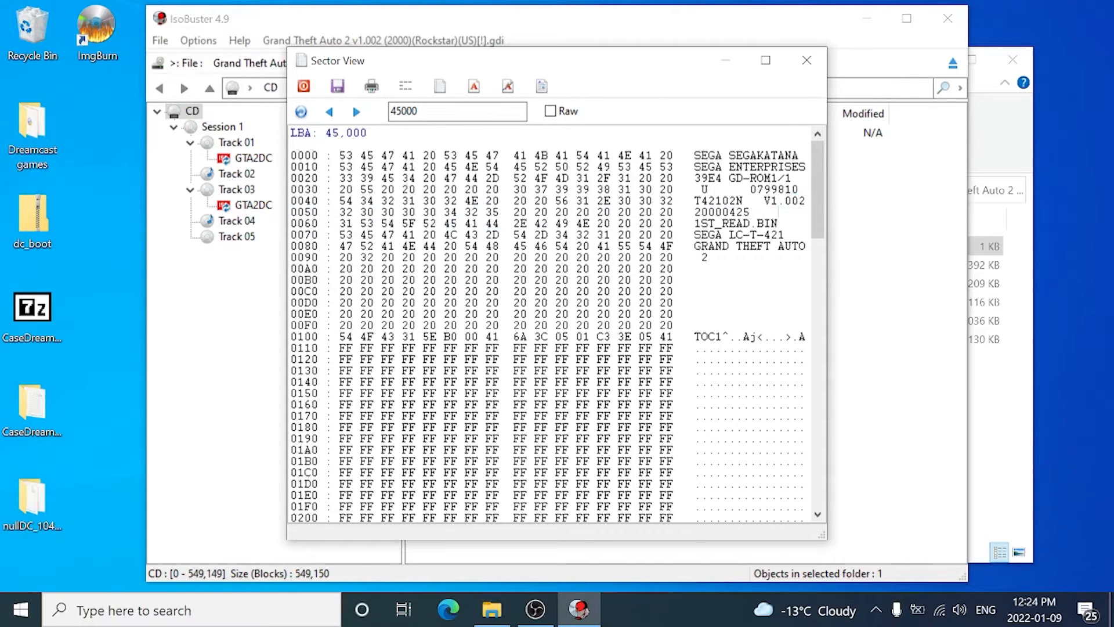
pyautogui.click(807, 62)
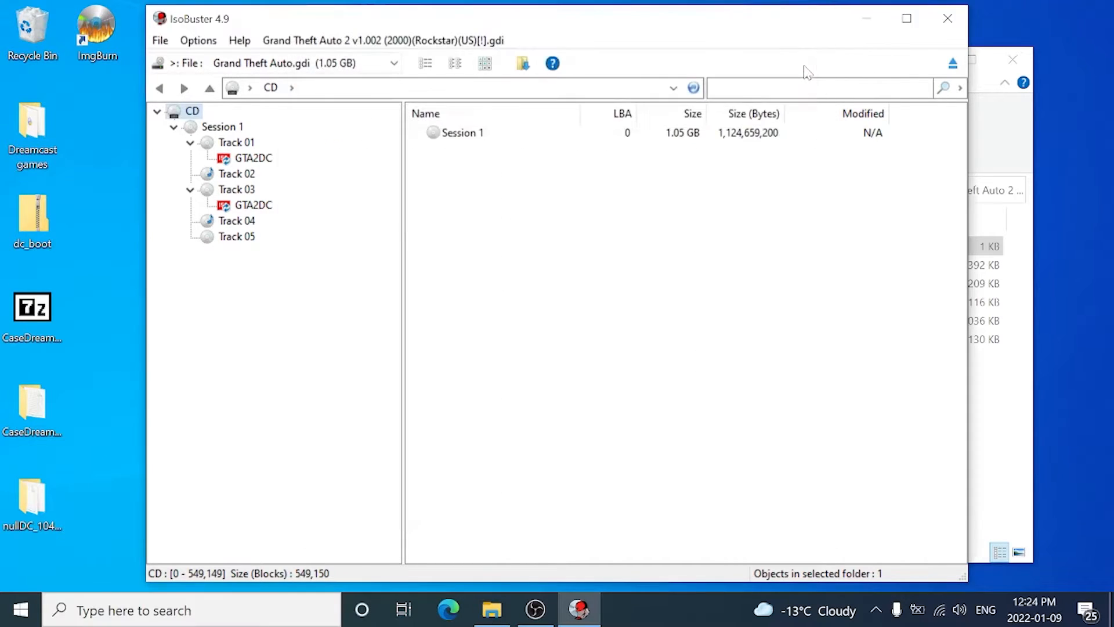
# Collapse Tracks 03 and 01 of Grand Theft Auto 2 to review its track layout, close IsoBuster and return to Dreamcast games
pyautogui.click(190, 190)
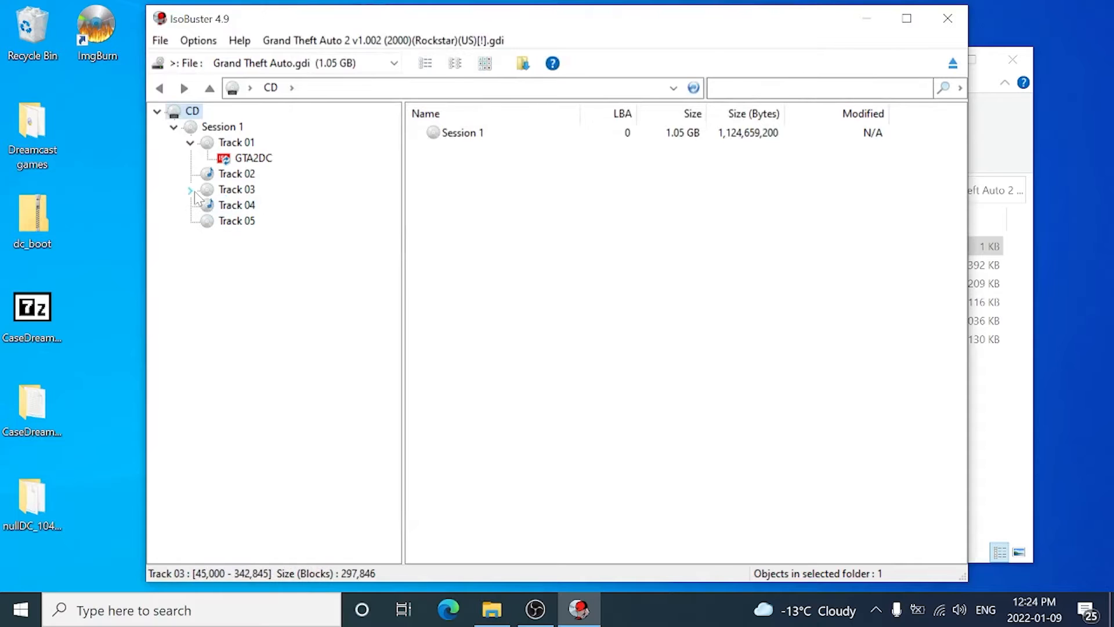
pyautogui.click(190, 143)
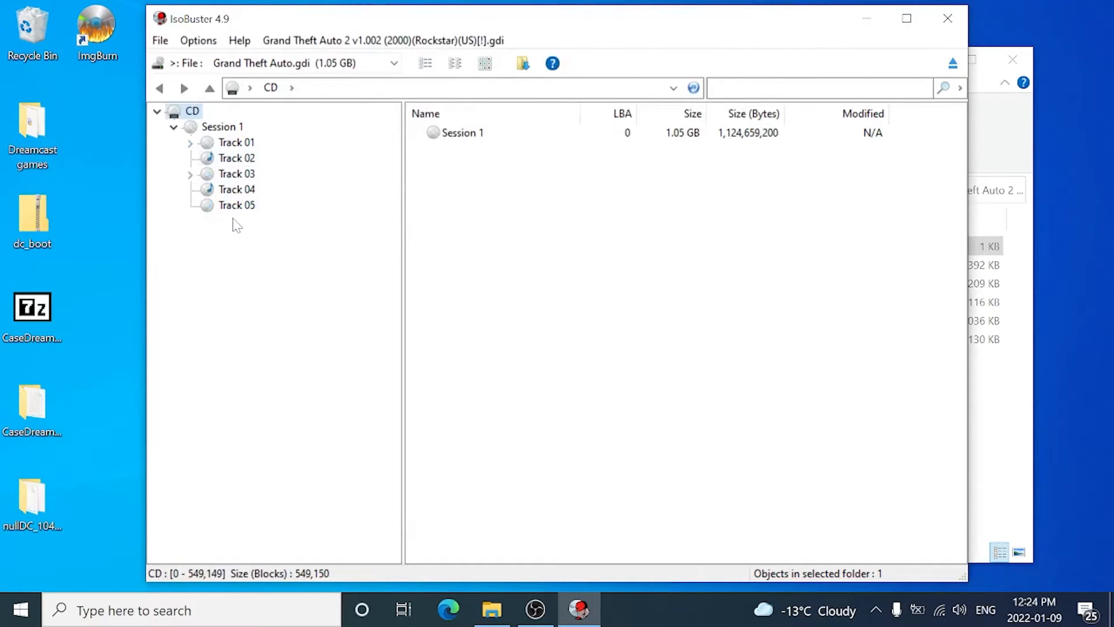
pyautogui.click(951, 20)
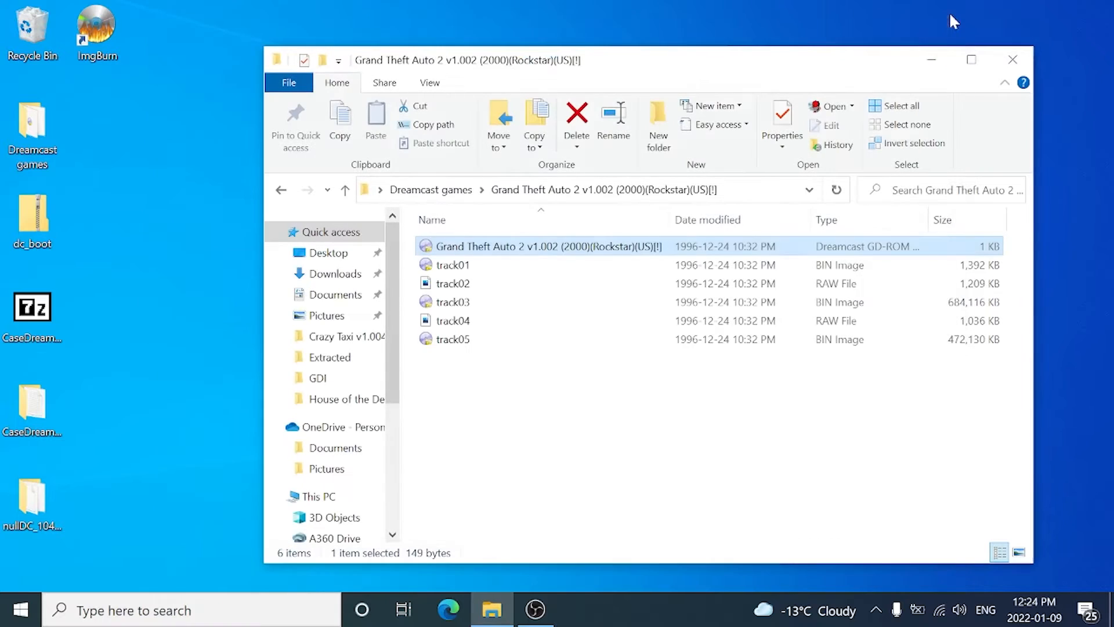
pyautogui.click(282, 191)
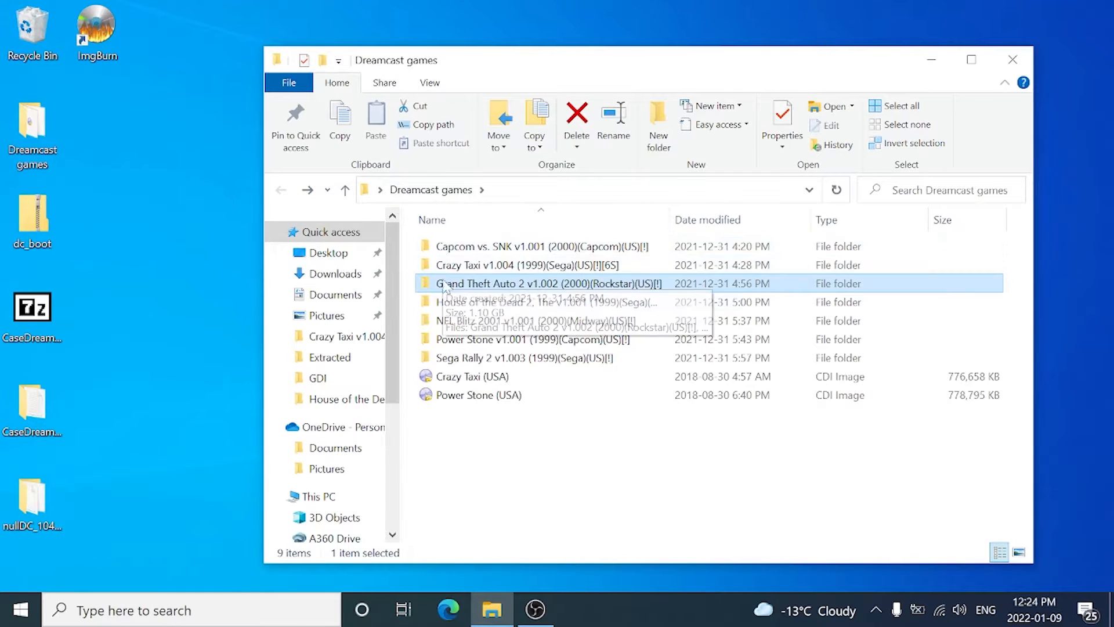
# Open the GD-ROM image from the Sega Rally 2 v1.003 folder in IsoBuster
pyautogui.doubleClick(455, 361)
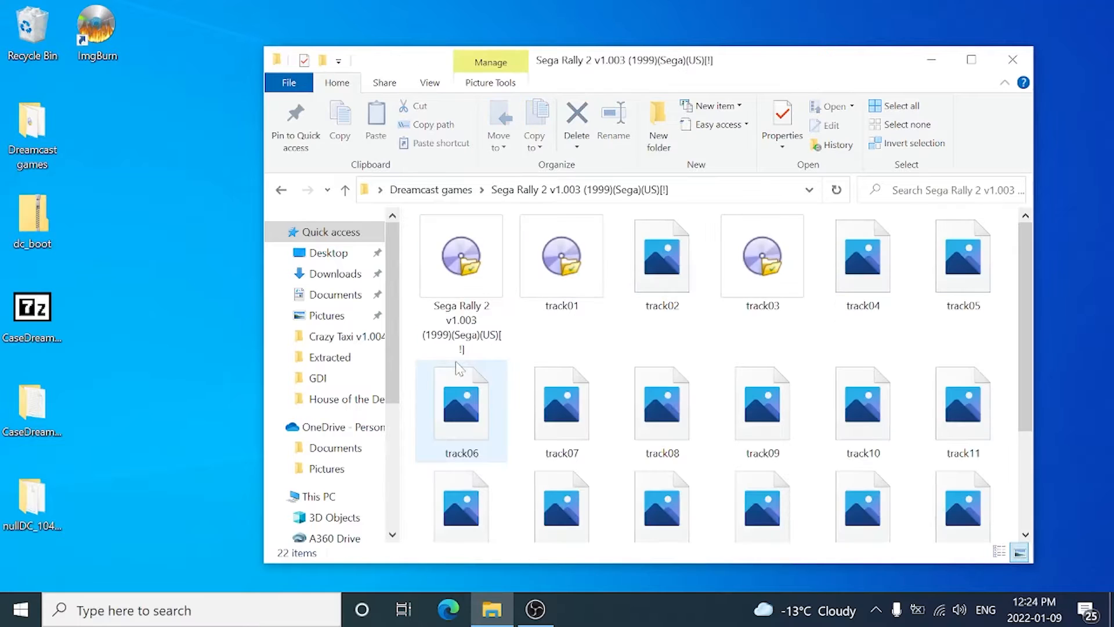
pyautogui.click(445, 287)
pyautogui.doubleClick(445, 287)
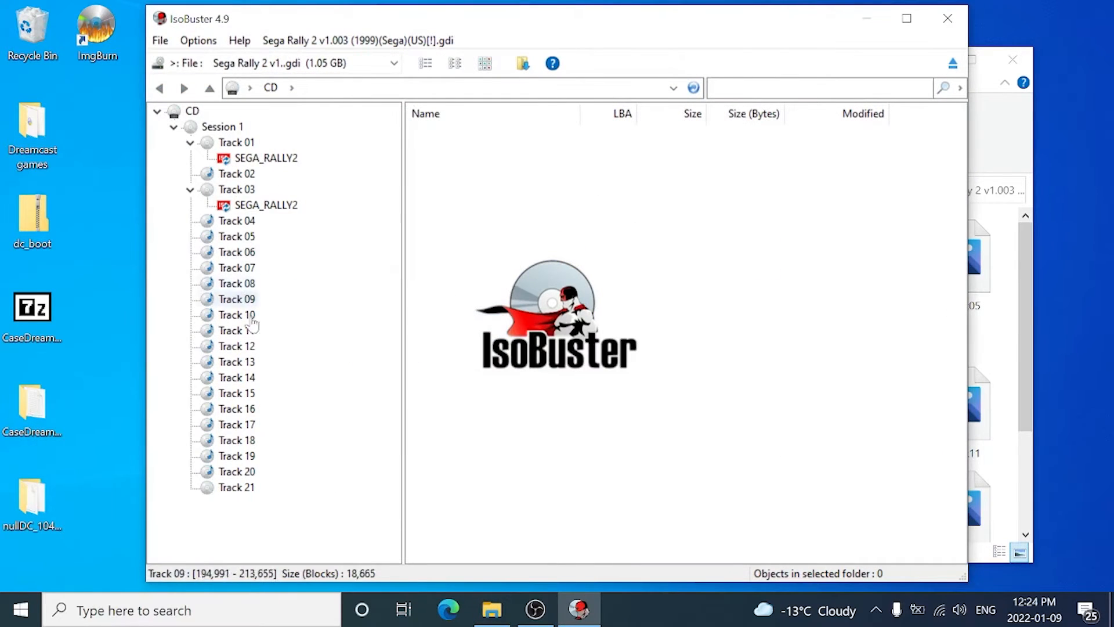
# Examine the boot file name in Sector View for Track 03 of Sega Rally 2, close IsoBuster and return to Dreamcast games
pyautogui.click(229, 209)
pyautogui.rightClick(243, 191)
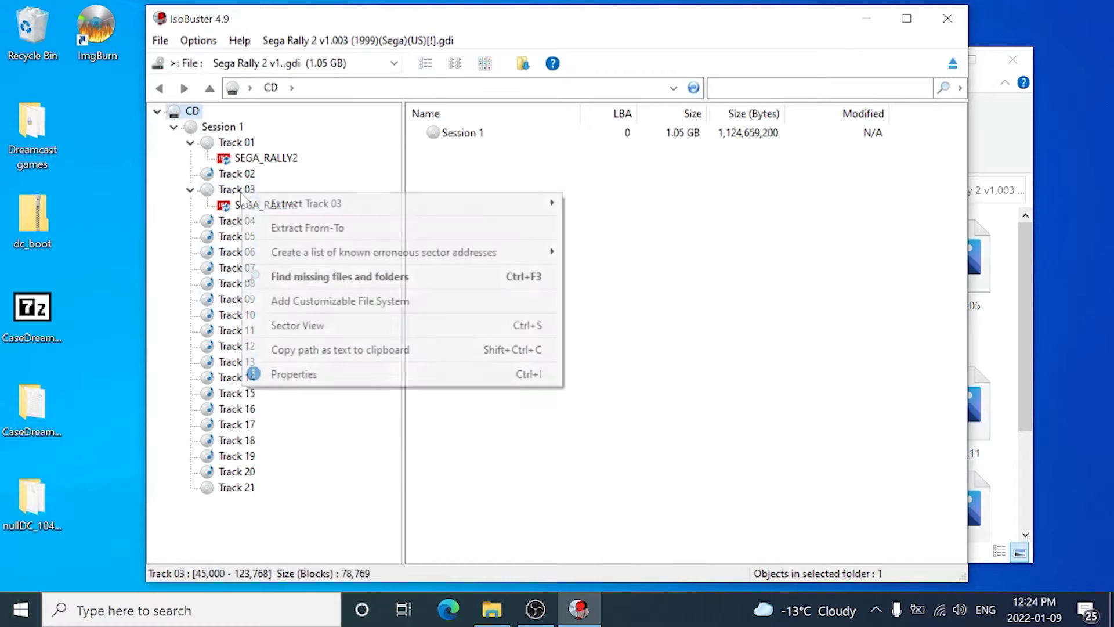
pyautogui.click(283, 324)
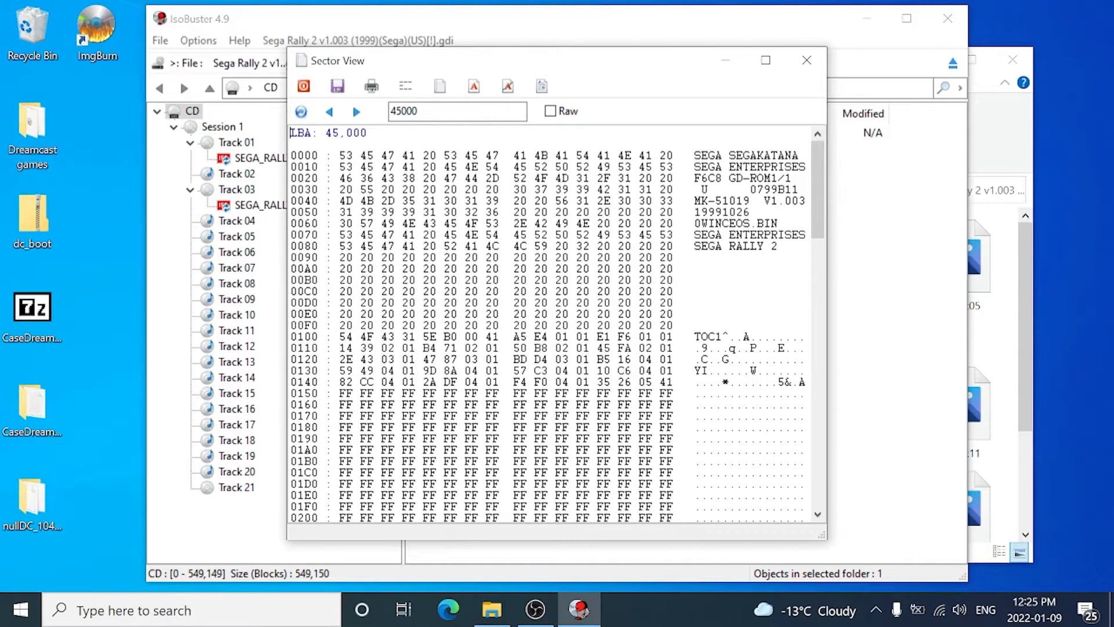
pyautogui.moveTo(790, 223); pyautogui.dragTo(696, 223)
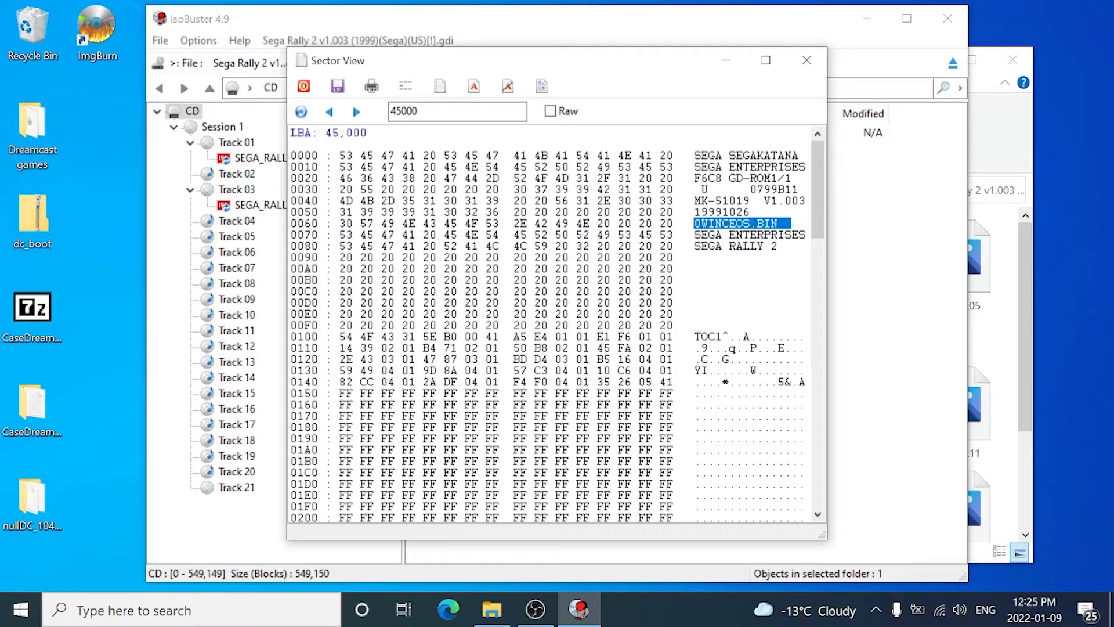
pyautogui.click(807, 61)
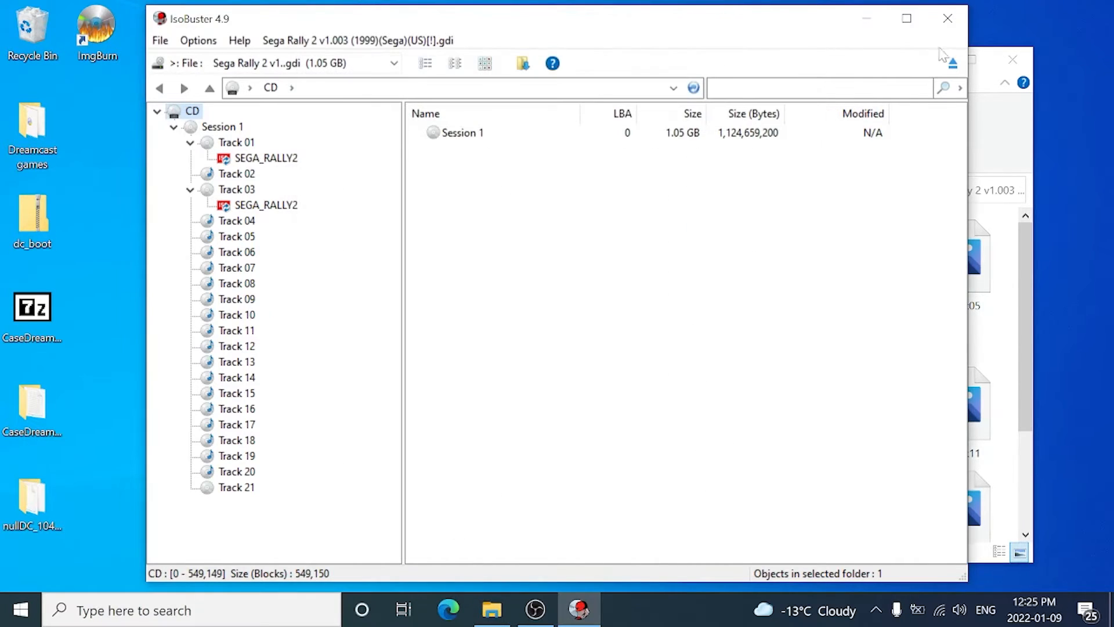
pyautogui.click(948, 18)
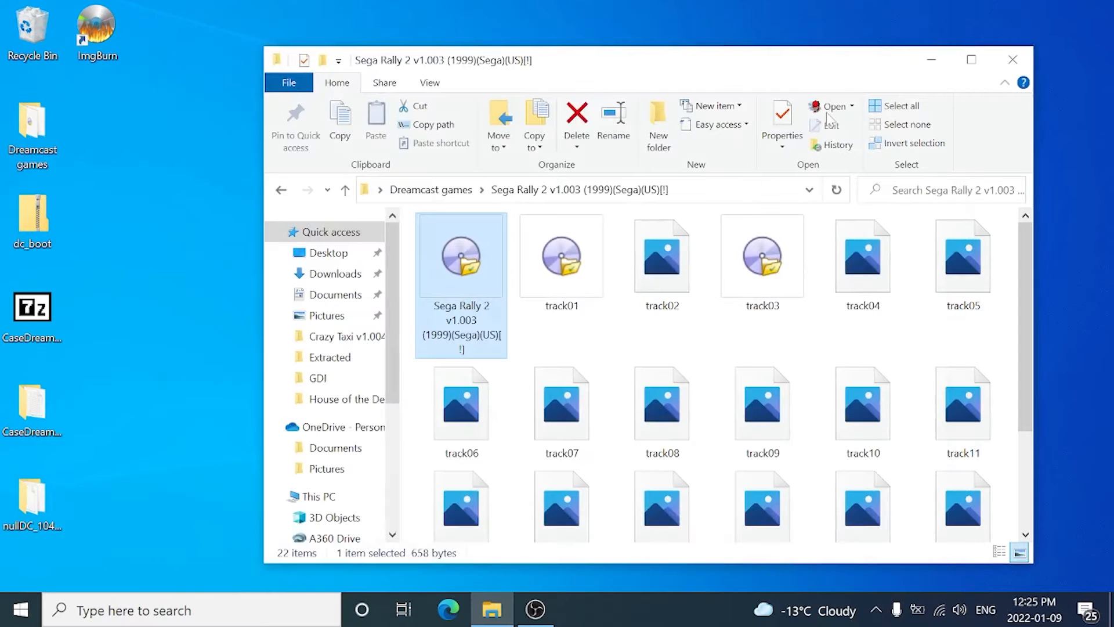
pyautogui.click(284, 192)
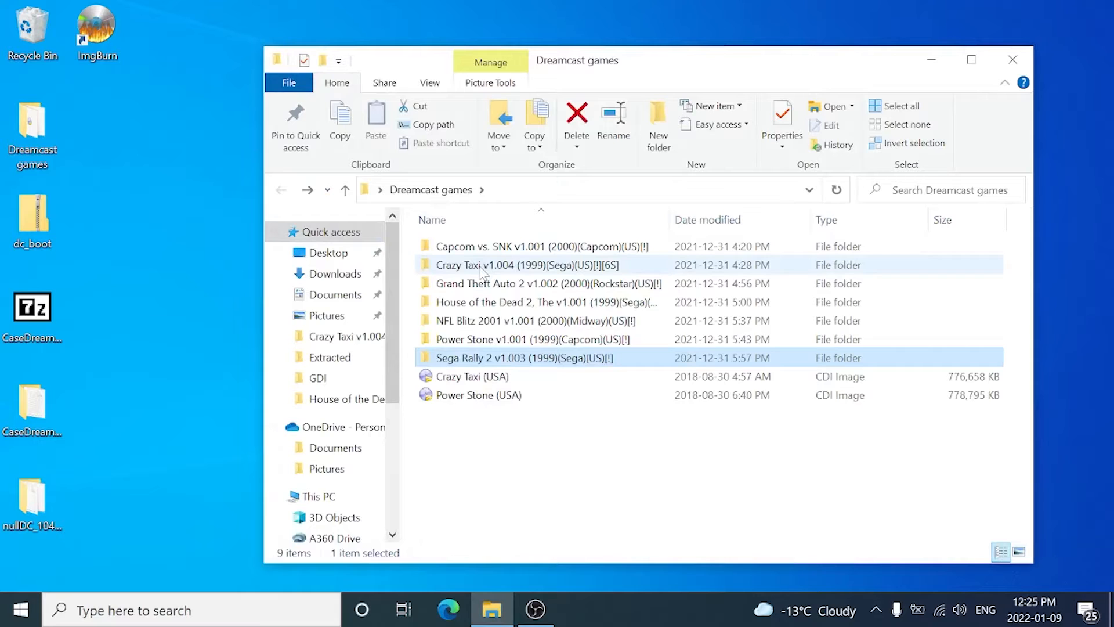
# Open the House of the Dead 2 GD-ROM image in IsoBuster and collapse Tracks 01 and 03 to review its track layout
pyautogui.doubleClick(479, 303)
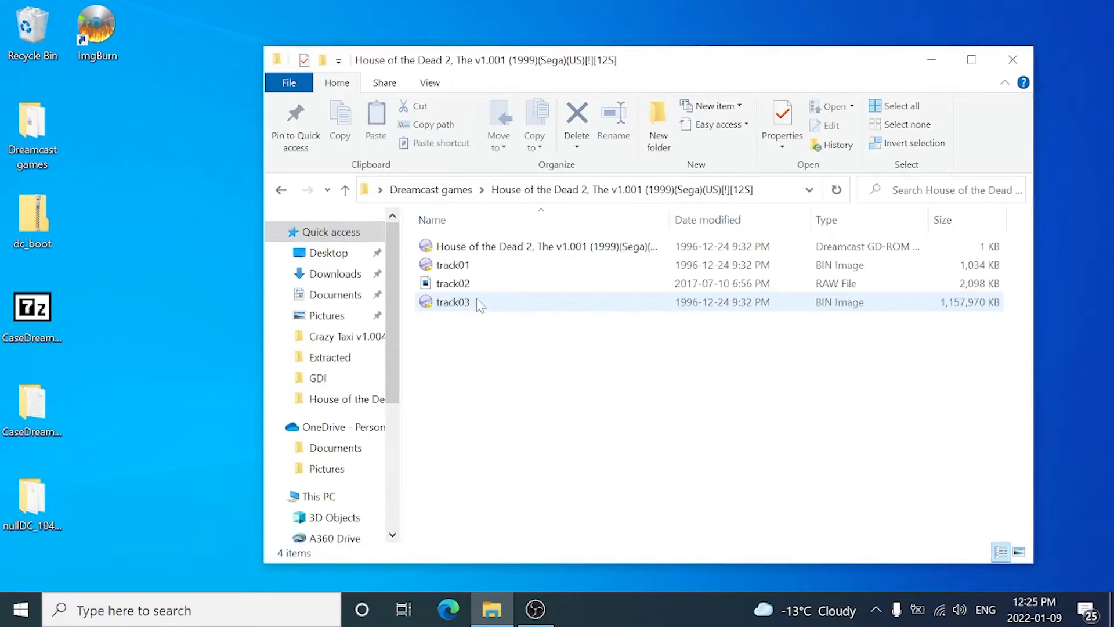
pyautogui.doubleClick(469, 248)
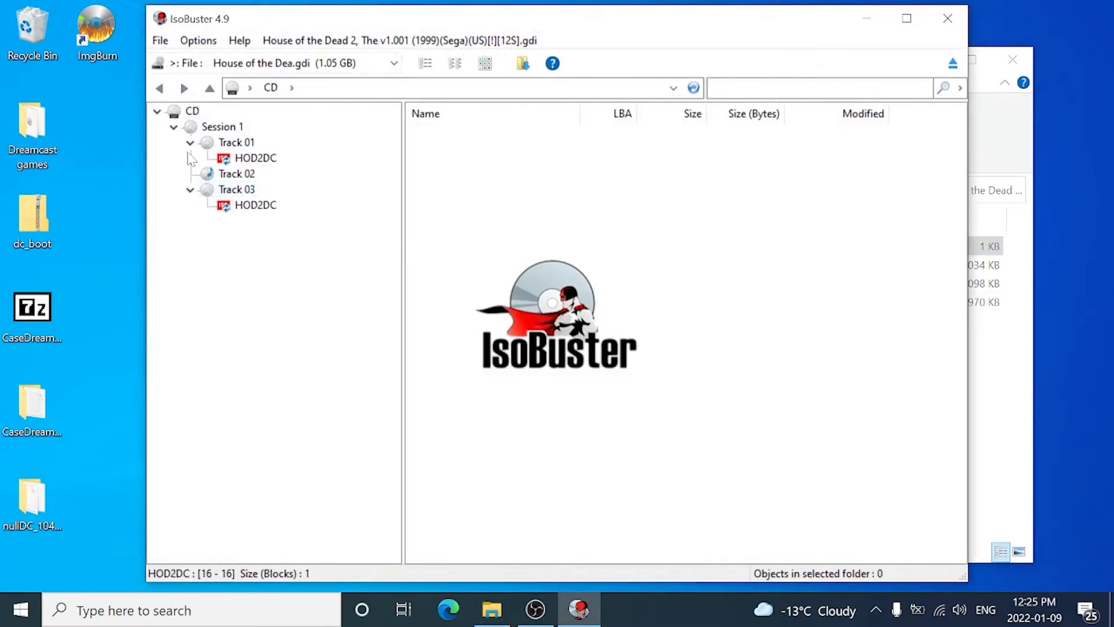
pyautogui.click(190, 142)
pyautogui.click(190, 174)
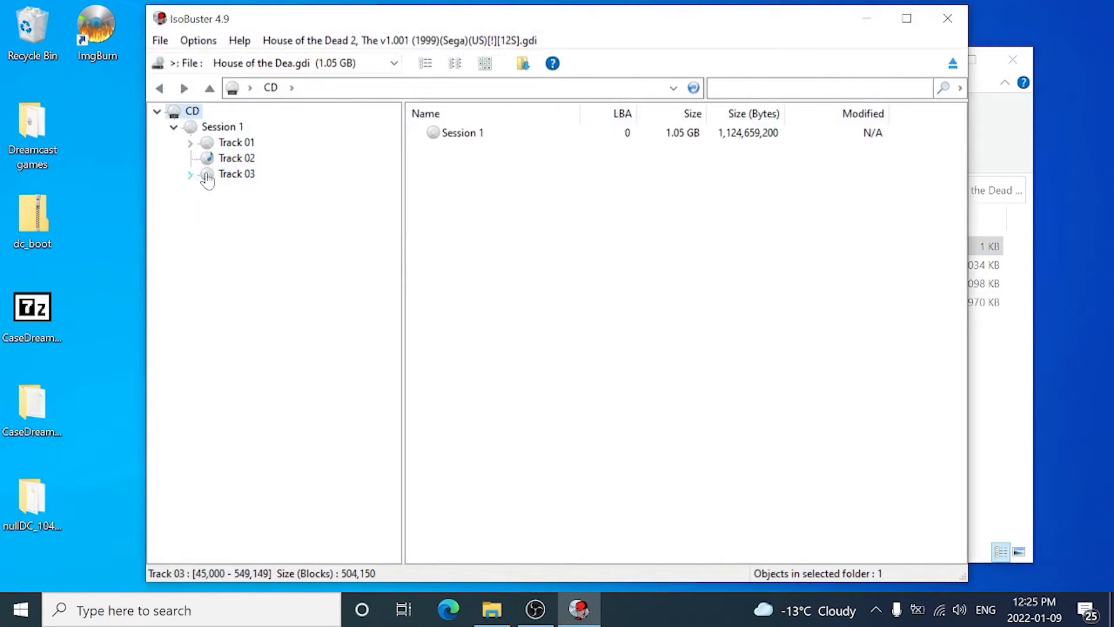
pyautogui.rightClick(222, 177)
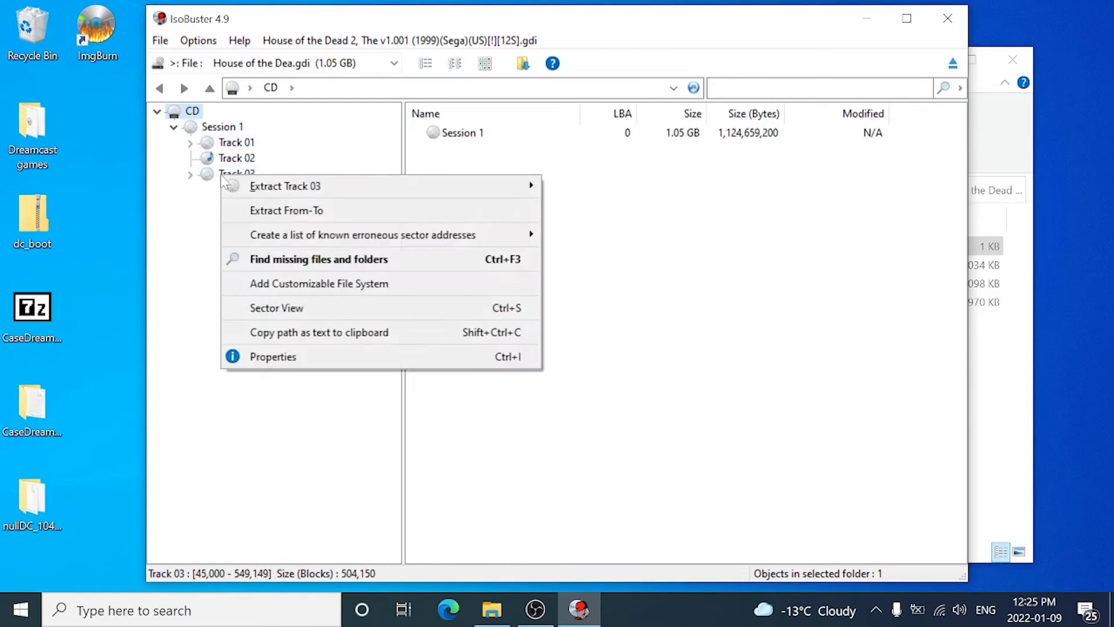
pyautogui.click(260, 358)
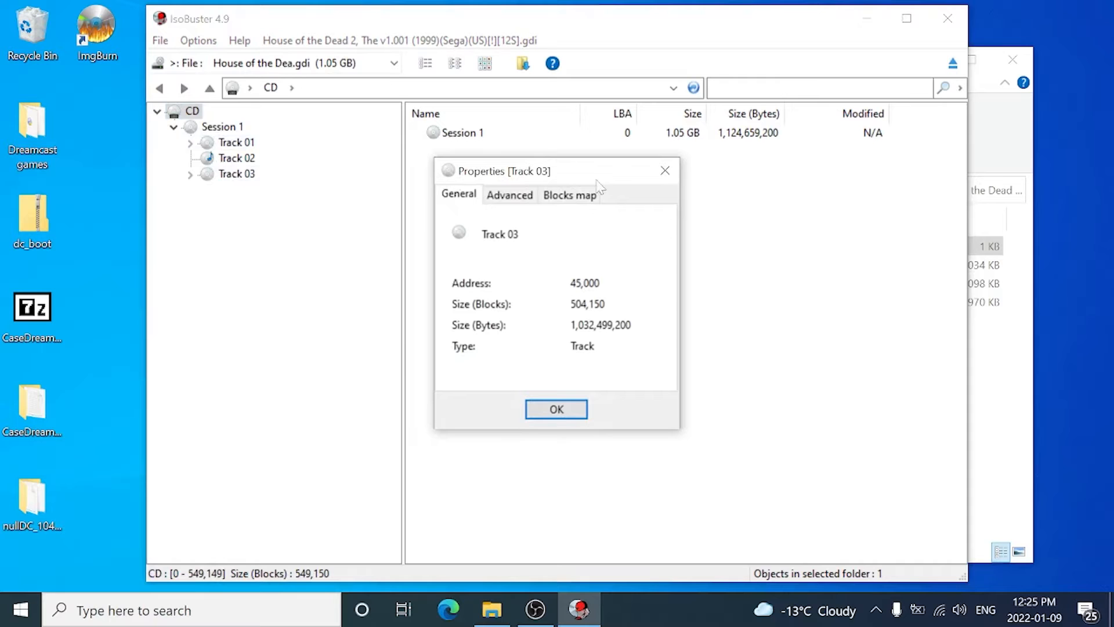
pyautogui.click(665, 171)
# Examine the boot file name in Sector View for Track 03 of House of the Dead 2, then close IsoBuster and the game folder
pyautogui.click(235, 158)
pyautogui.click(233, 174)
pyautogui.rightClick(225, 180)
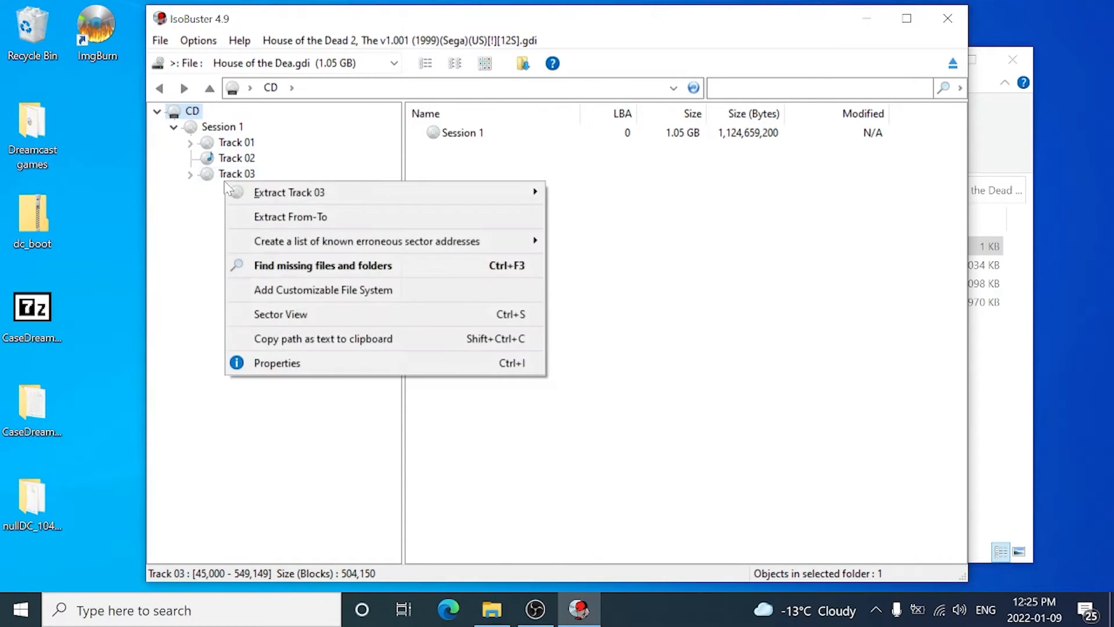
pyautogui.click(265, 317)
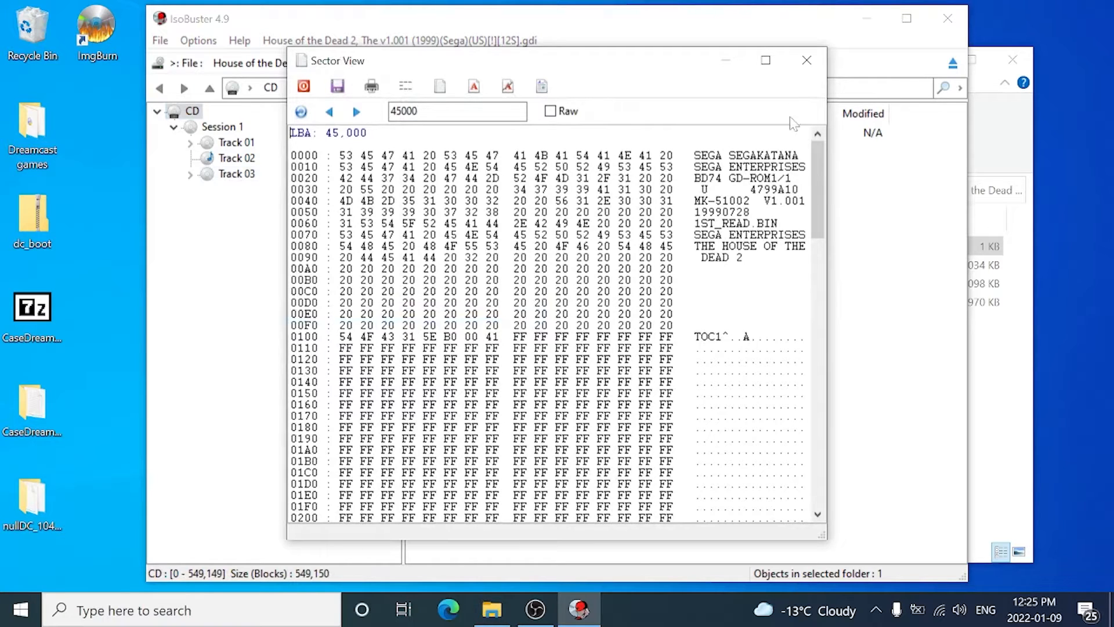
pyautogui.click(807, 60)
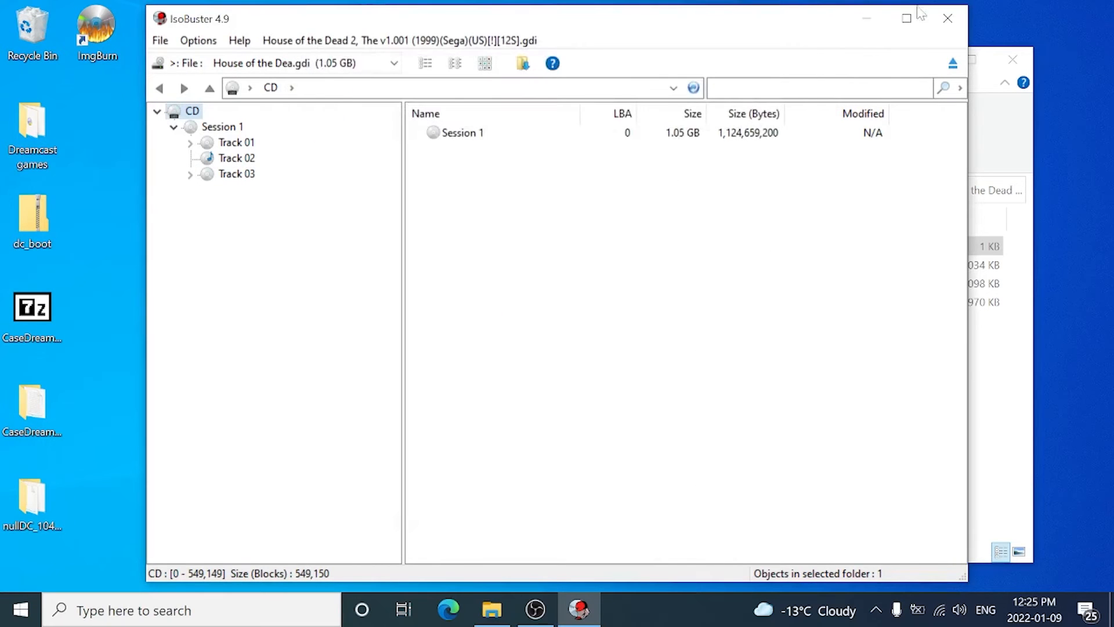
pyautogui.click(943, 20)
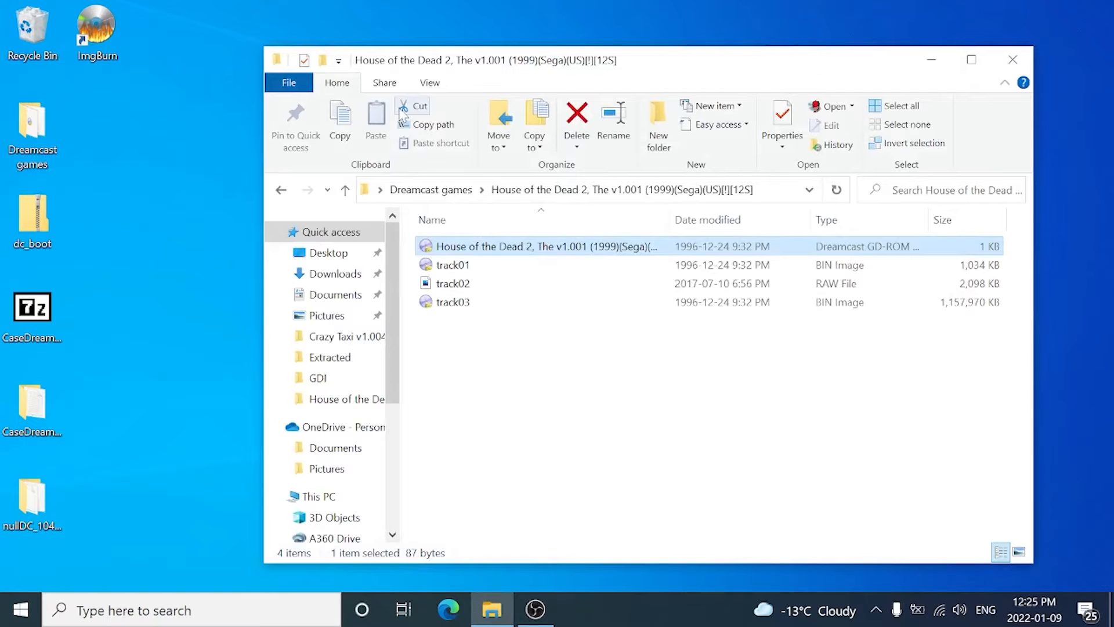
pyautogui.click(1007, 64)
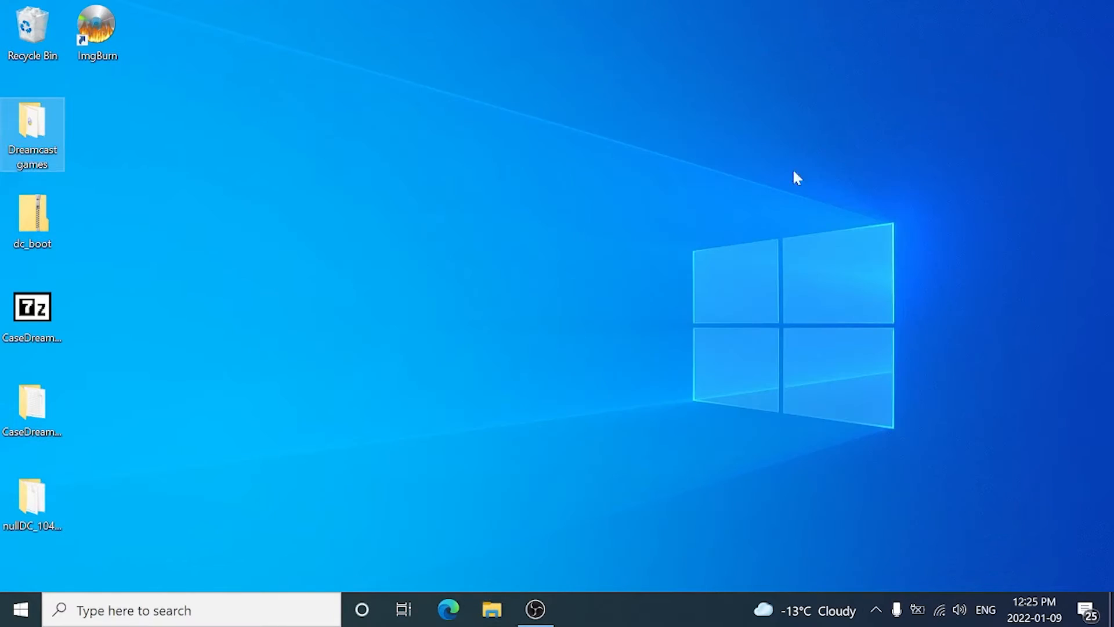
pyautogui.click(527, 233)
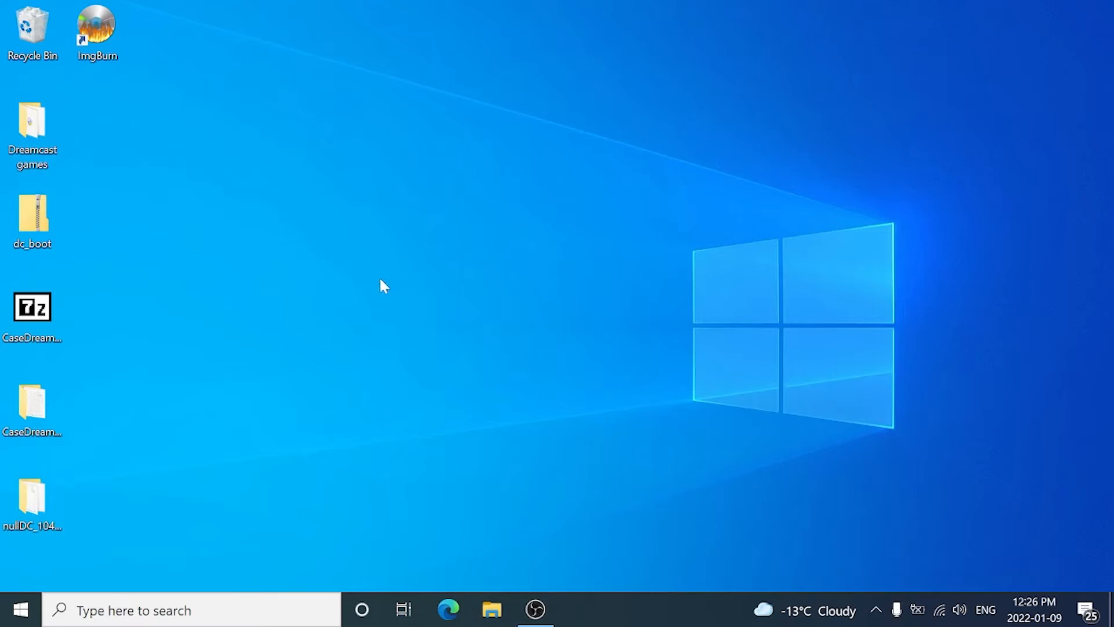
# Run gditools as administrator from the tools\gditools folder of CaseDreamcastPack and move its window aside
pyautogui.doubleClick(49, 412)
pyautogui.doubleClick(445, 284)
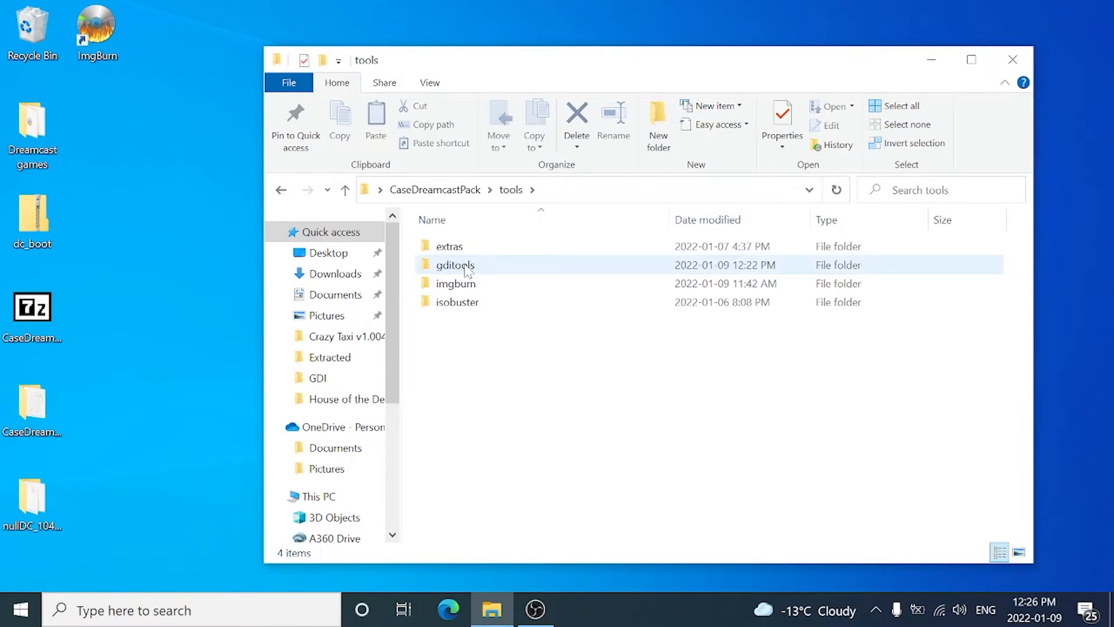
pyautogui.doubleClick(468, 270)
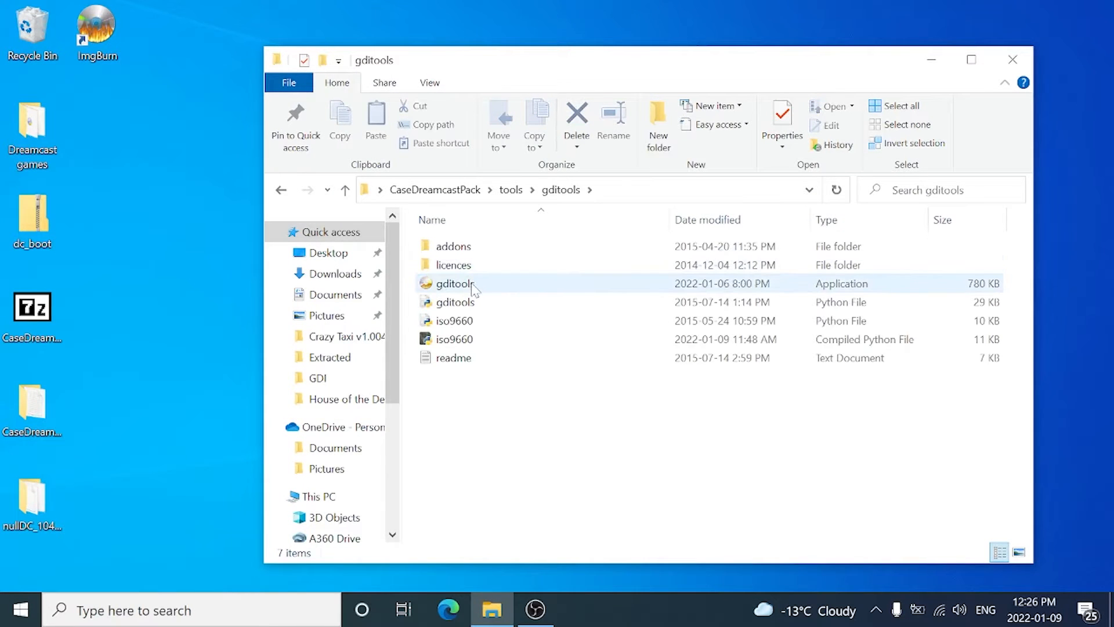
pyautogui.rightClick(473, 286)
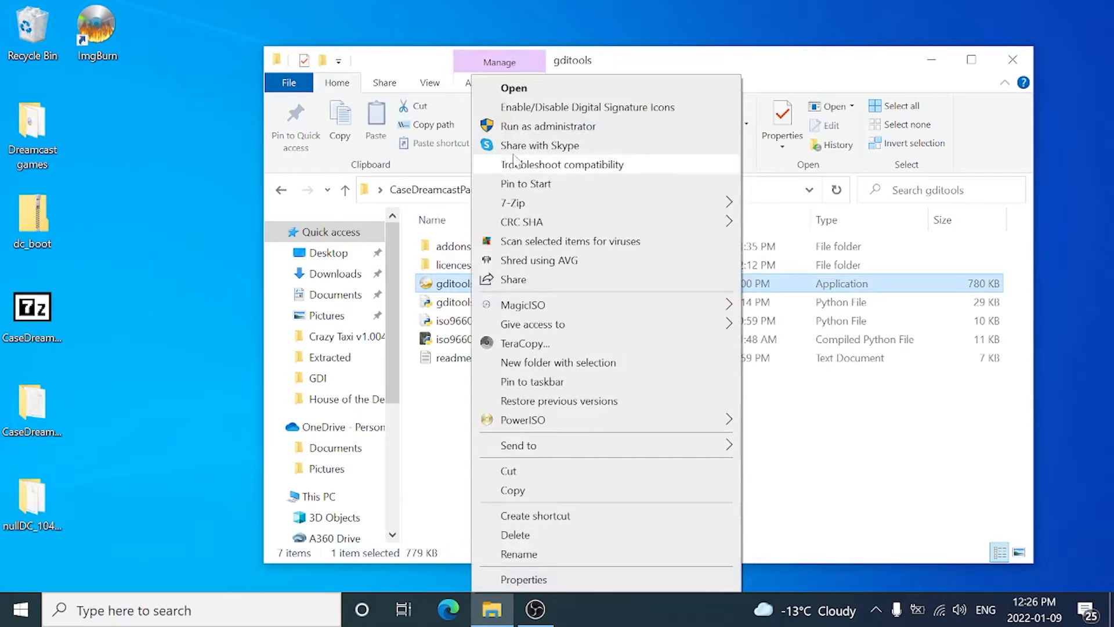
pyautogui.click(527, 127)
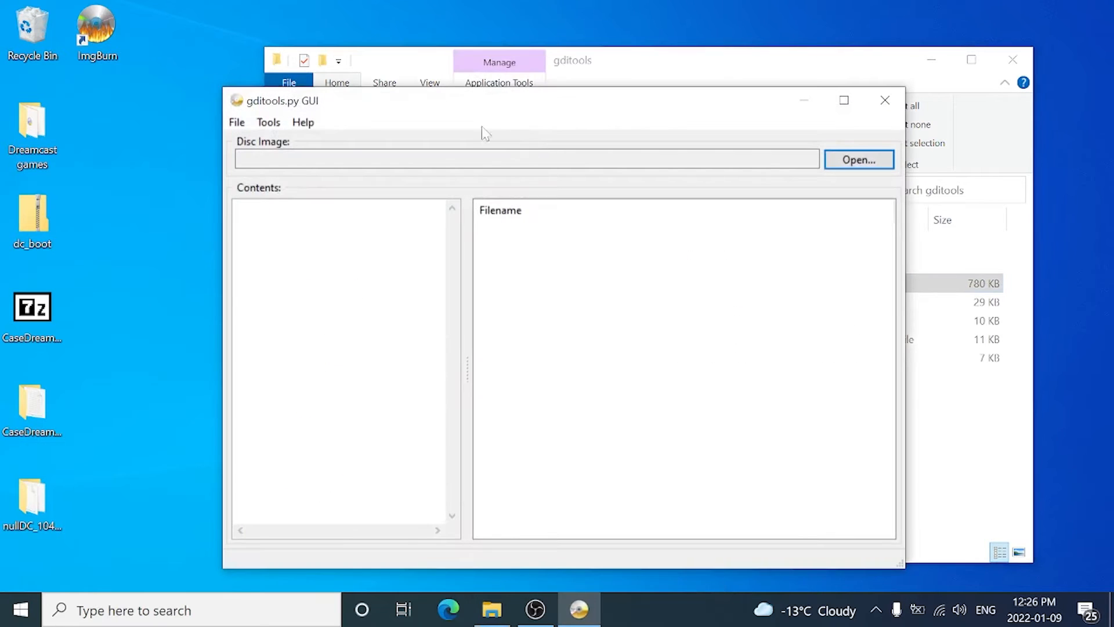
pyautogui.moveTo(428, 111); pyautogui.dragTo(601, 40)
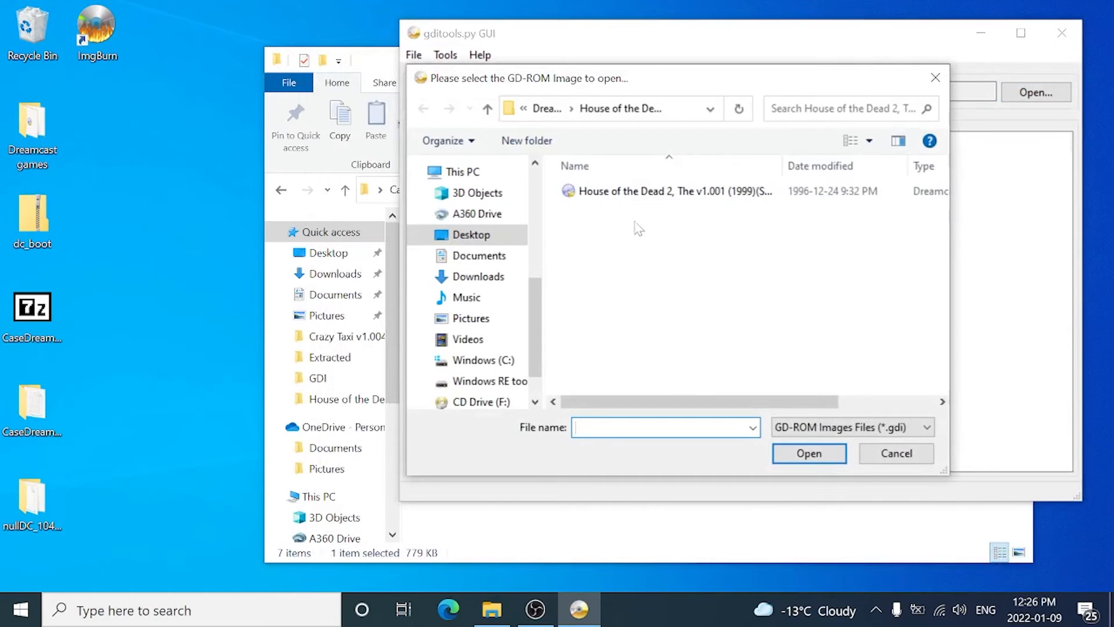
# Load the House of the Dead 2 GD-ROM image from the desktop's Dreamcast games folder into gditools
pyautogui.click(477, 235)
pyautogui.doubleClick(689, 213)
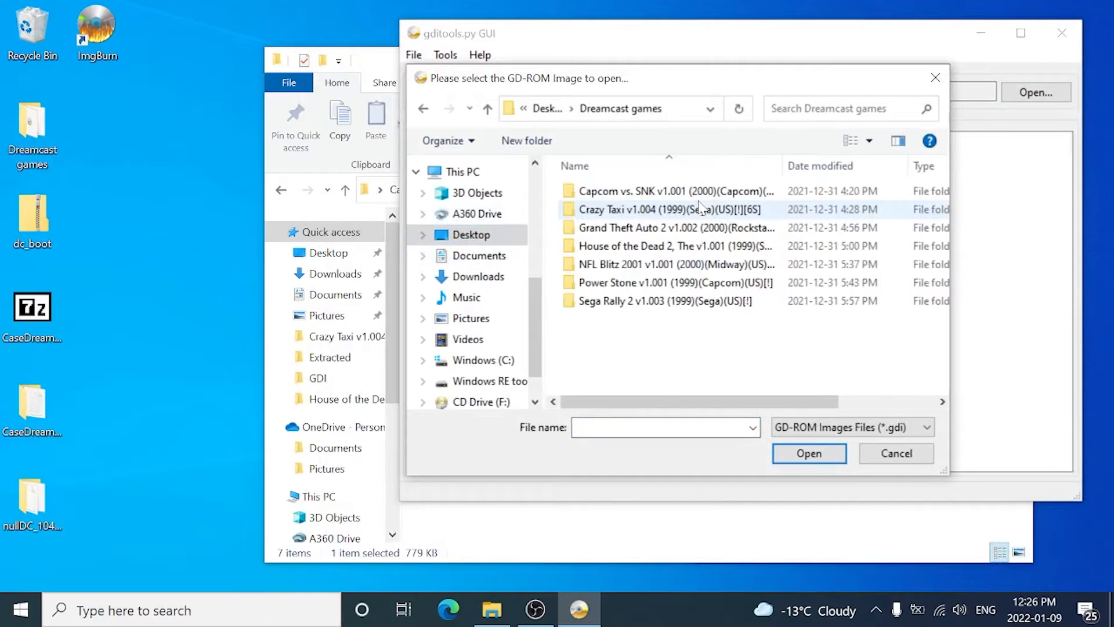
pyautogui.click(657, 245)
pyautogui.doubleClick(658, 245)
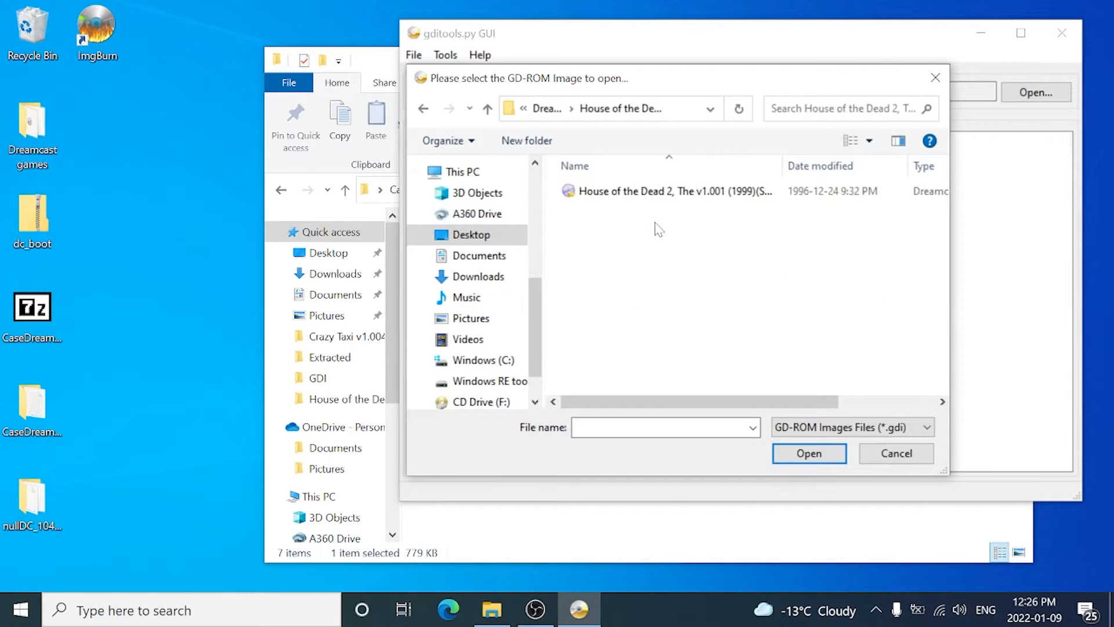
pyautogui.doubleClick(659, 194)
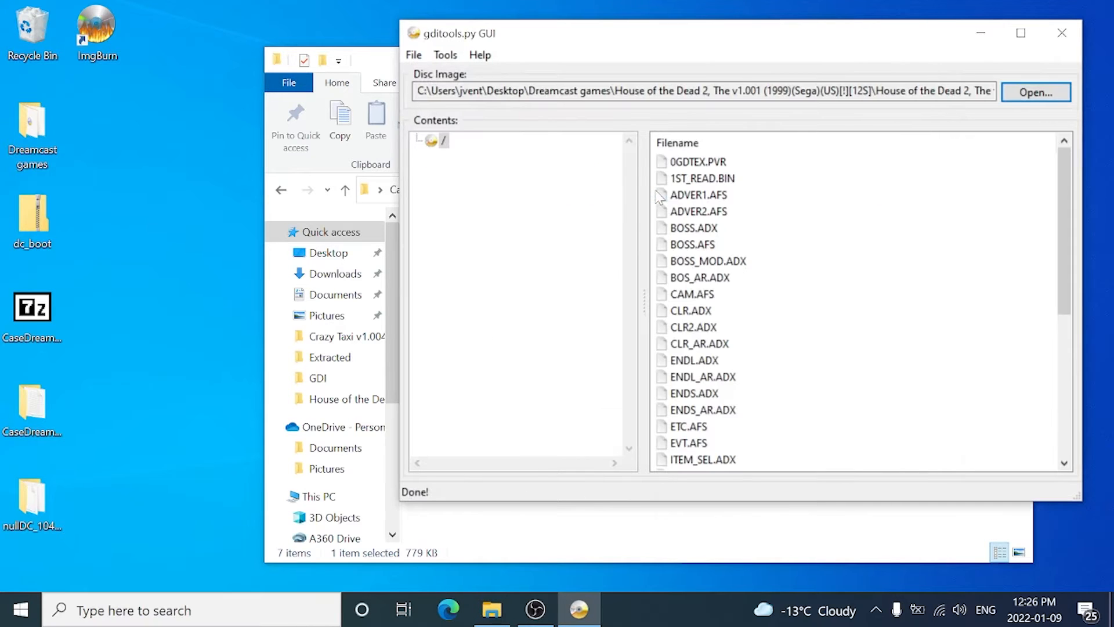
# Extract all game files, IP.BIN and sorttxt.txt to CaseDreamcastPack's GDI folder, with data as the data directory
pyautogui.click(442, 56)
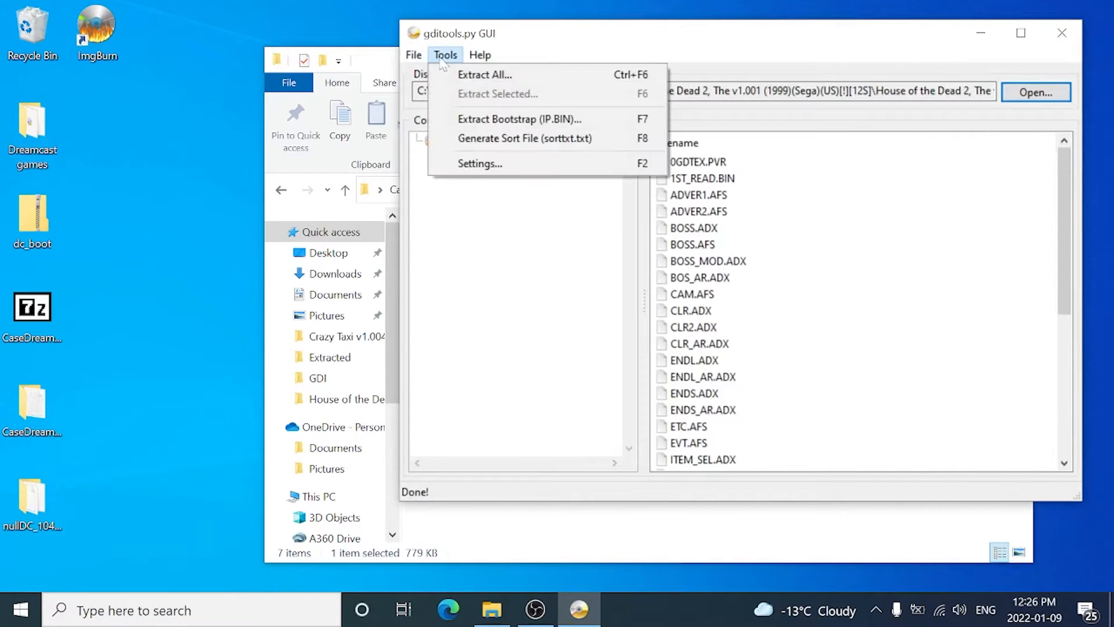
pyautogui.click(451, 75)
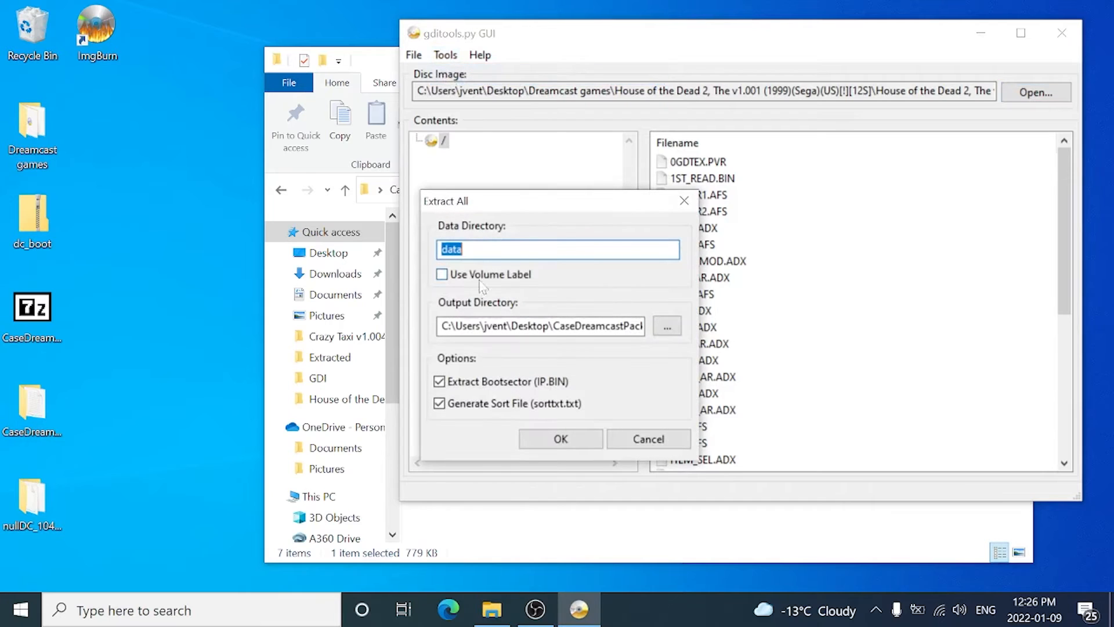
pyautogui.click(662, 328)
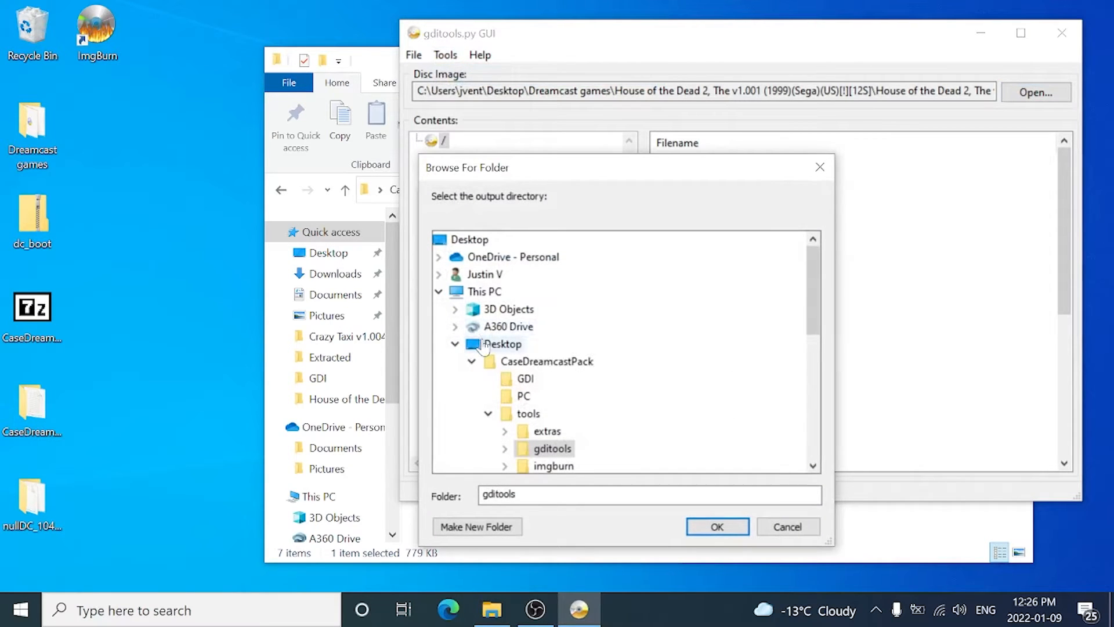
pyautogui.click(499, 349)
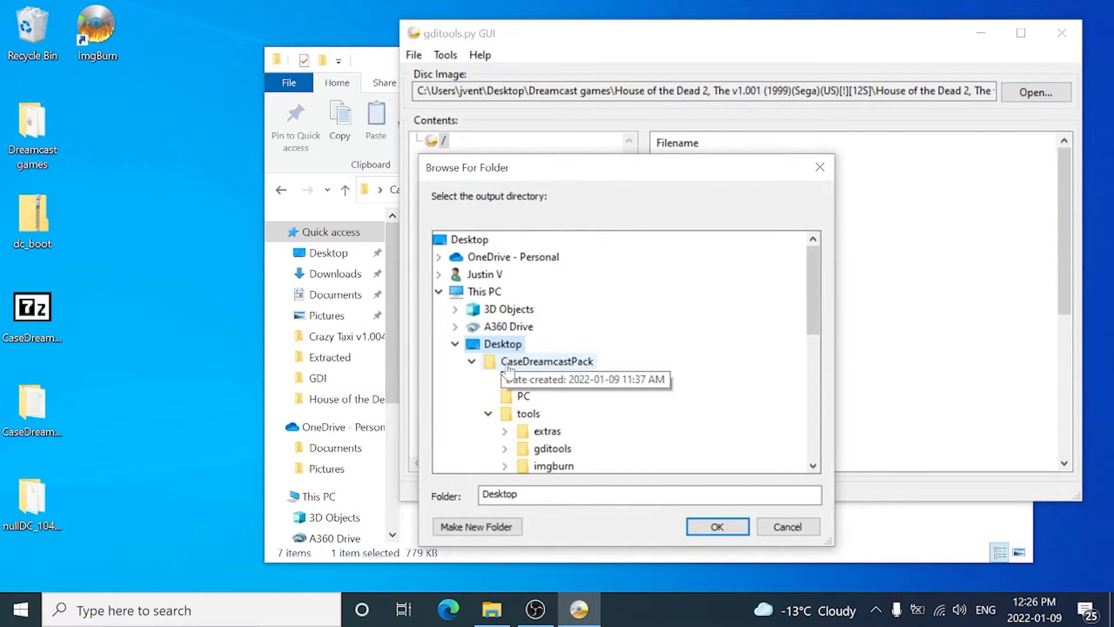
pyautogui.click(520, 379)
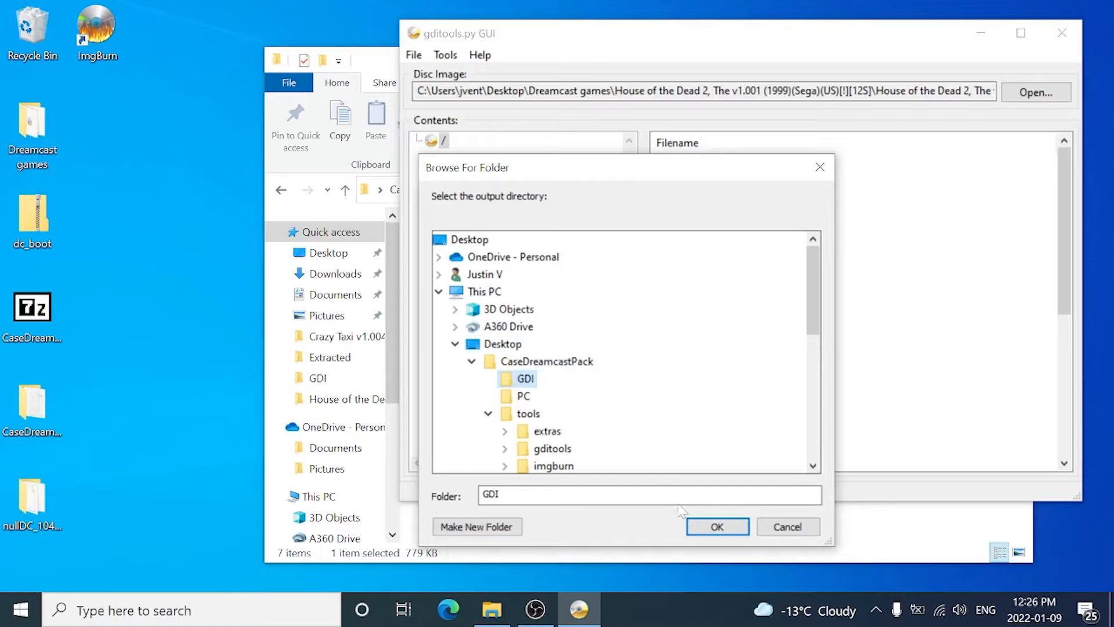
pyautogui.click(715, 526)
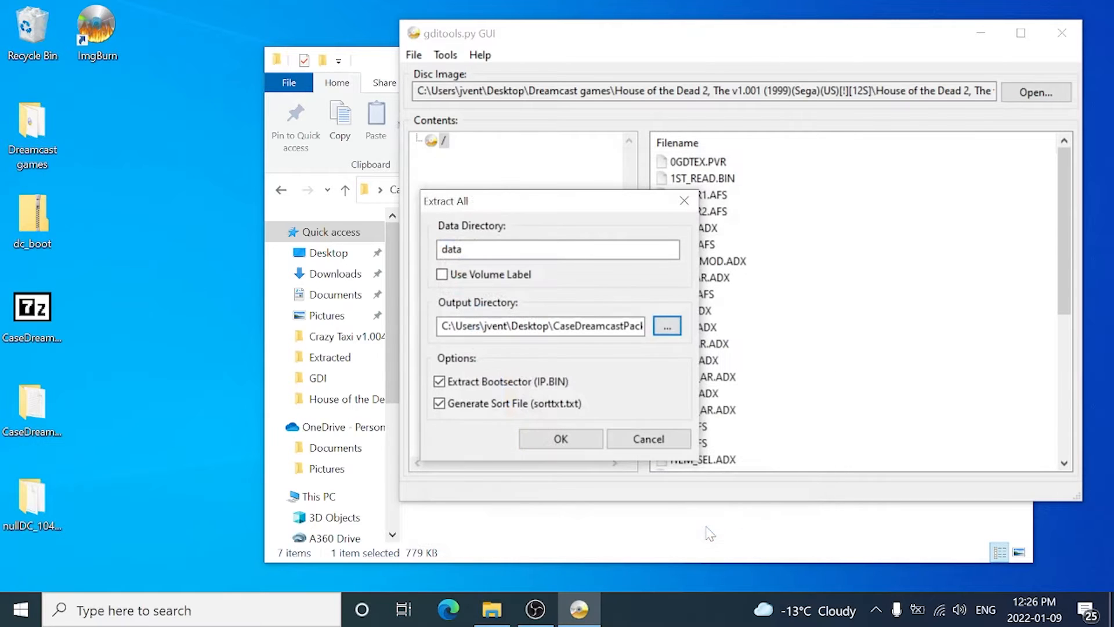
pyautogui.click(560, 439)
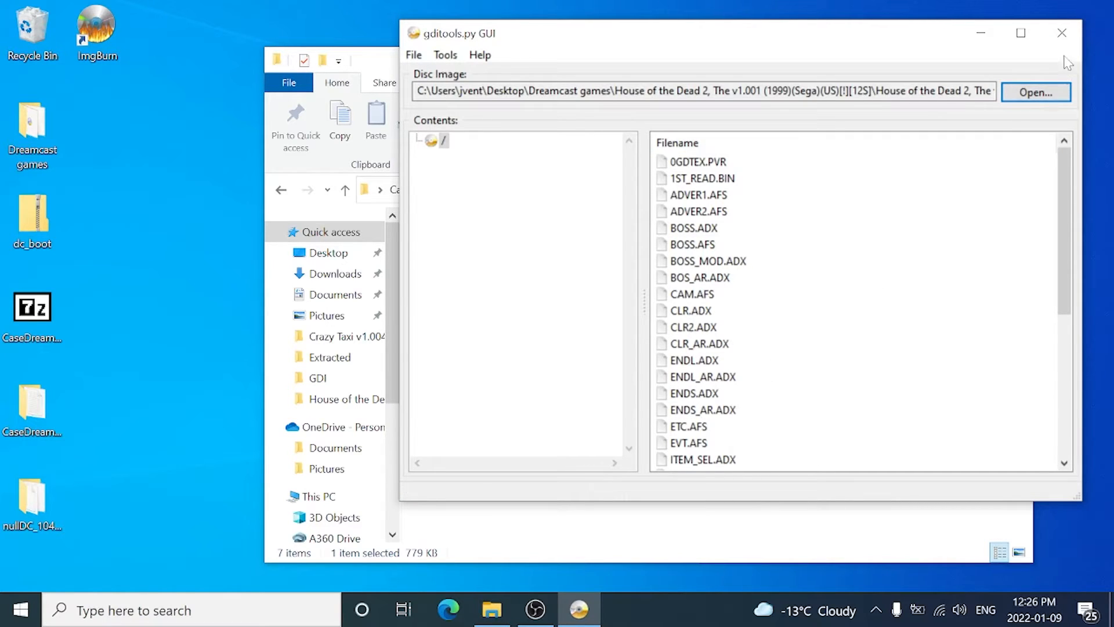
# Close gditools and its folder, and open the extracted data folder inside CaseDreamcastPack's GDI folder
pyautogui.click(1062, 35)
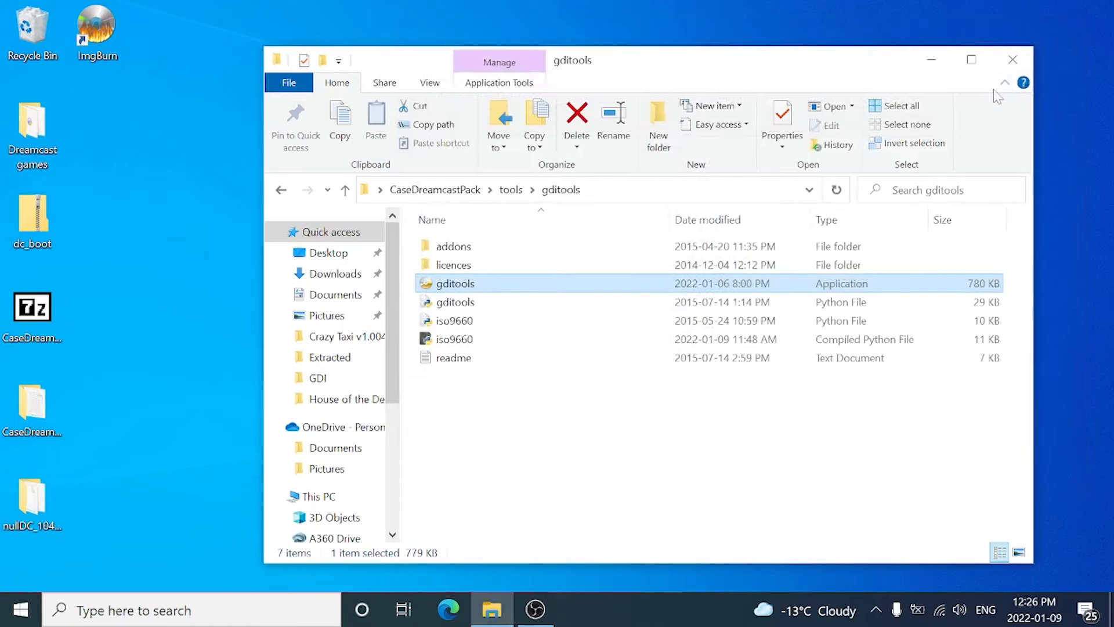
pyautogui.click(1012, 61)
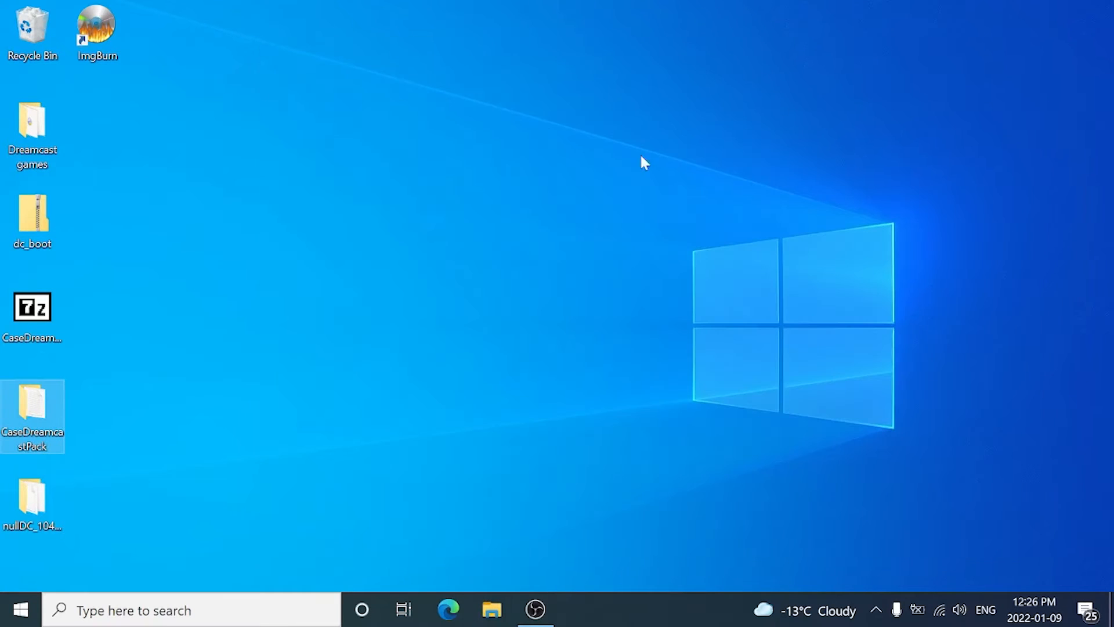
pyautogui.doubleClick(51, 390)
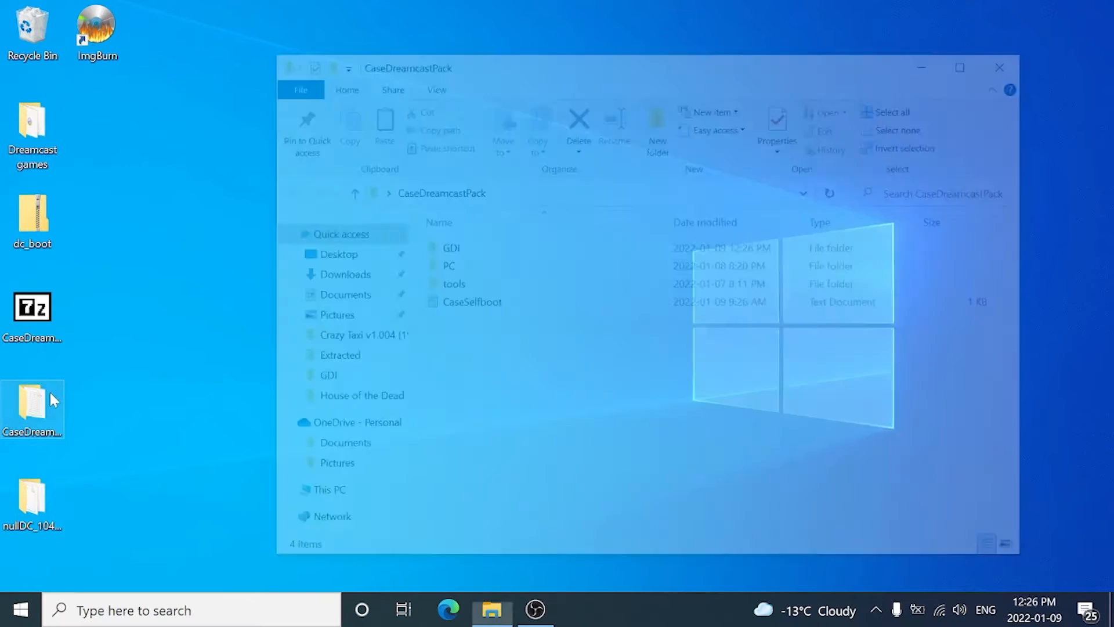
pyautogui.doubleClick(443, 248)
pyautogui.doubleClick(443, 248)
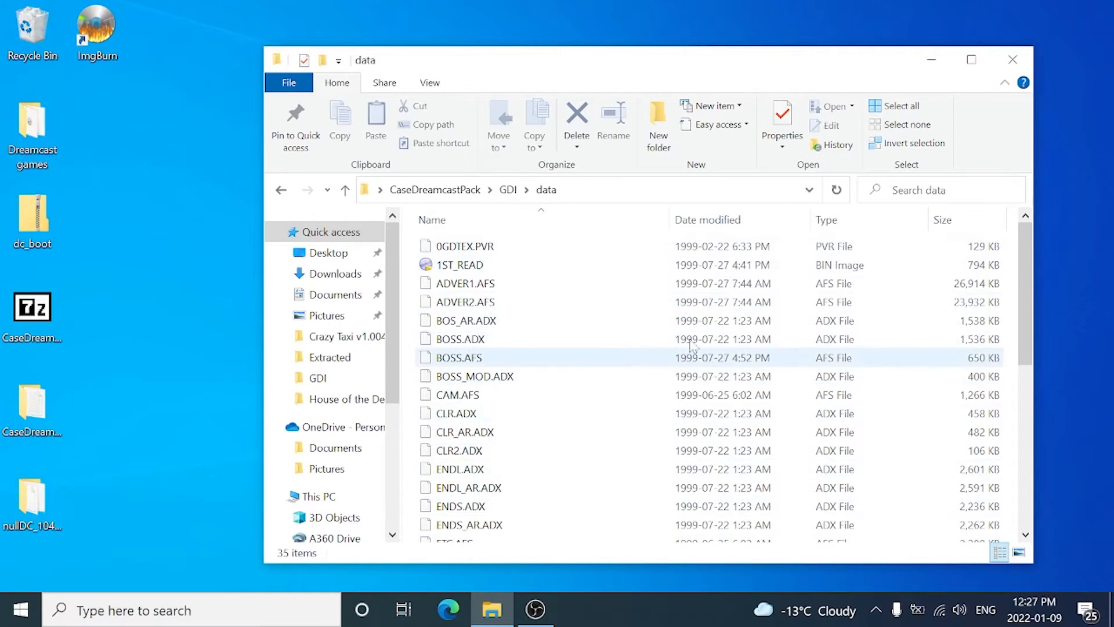
# Look through the extracted game files in data, and return to the GDI folder to check the IP and sorttxt files
pyautogui.click(1026, 468)
pyautogui.moveTo(1031, 463); pyautogui.dragTo(1035, 517)
pyautogui.moveTo(1029, 452); pyautogui.dragTo(1027, 291)
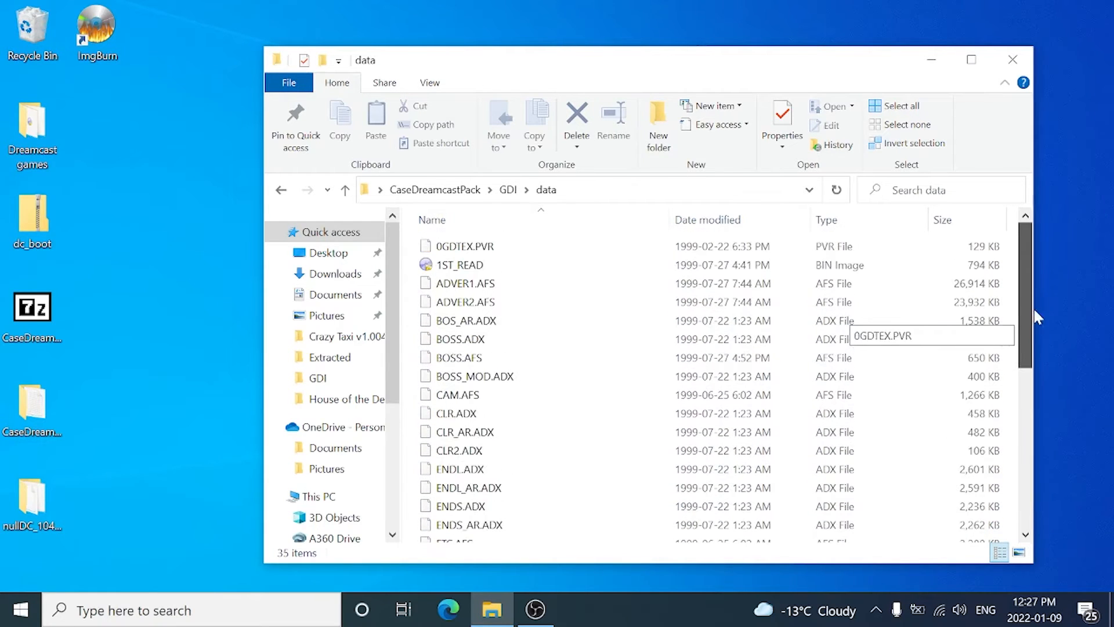
pyautogui.click(283, 191)
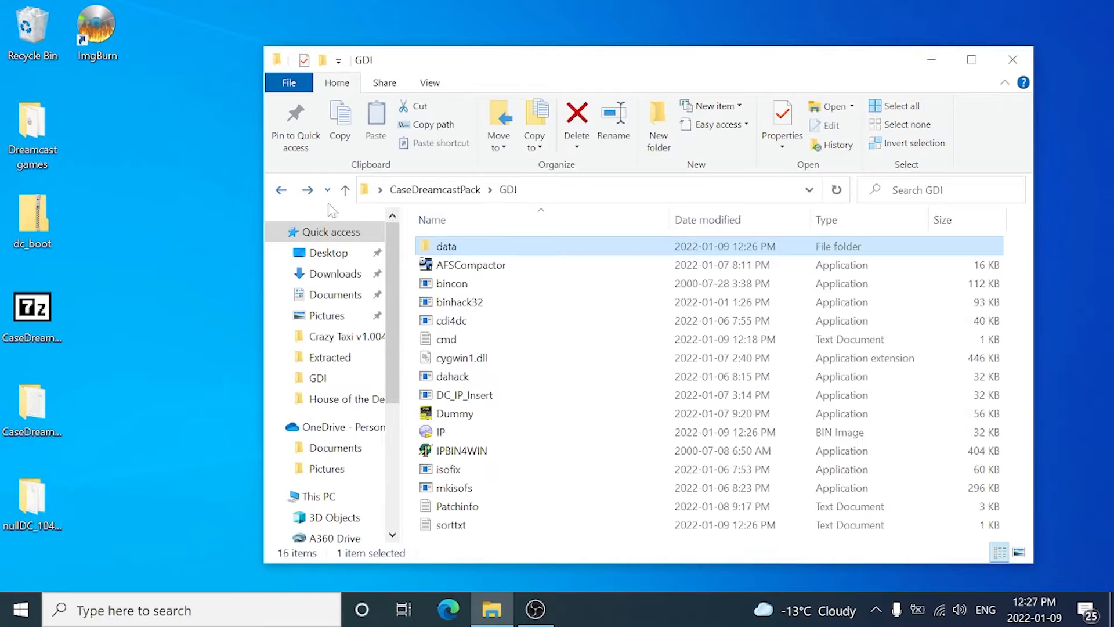
pyautogui.click(442, 432)
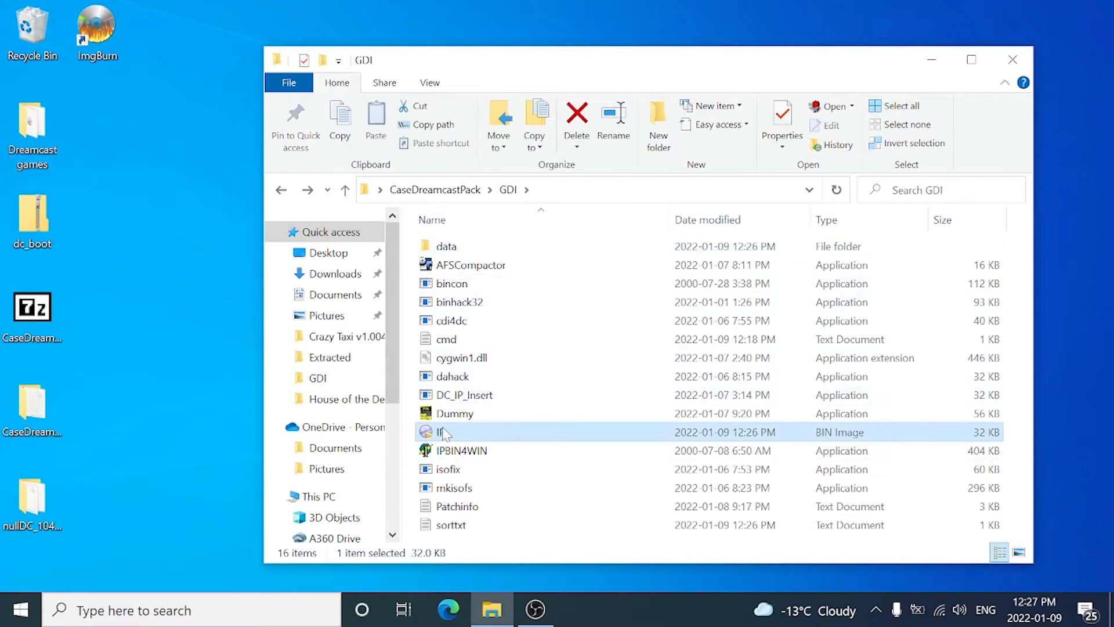
pyautogui.click(446, 525)
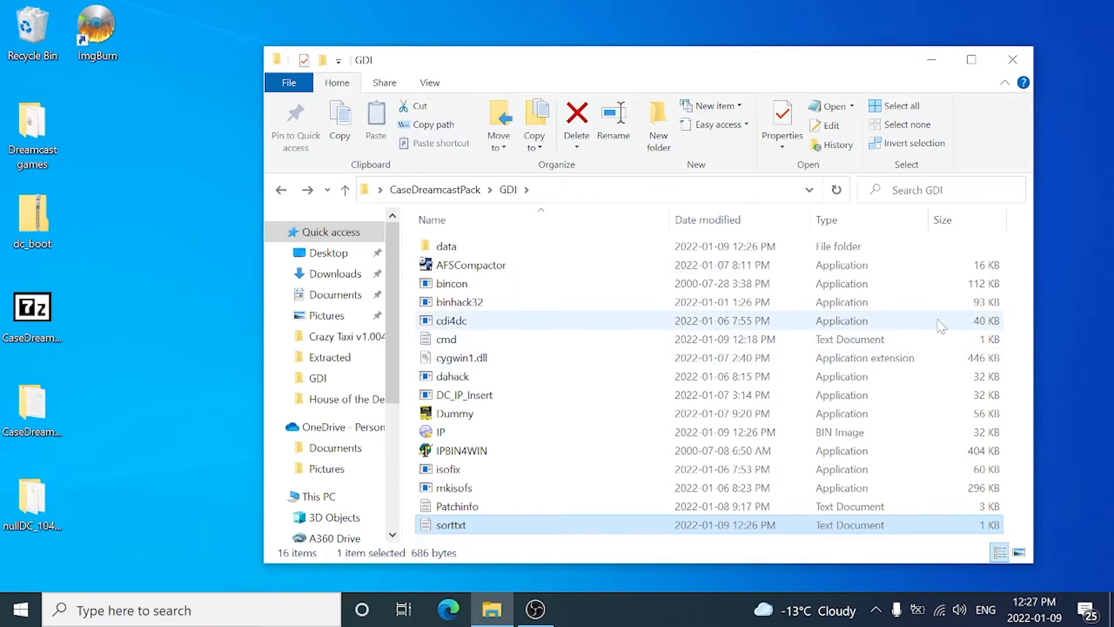
pyautogui.moveTo(850, 59); pyautogui.dragTo(887, 21)
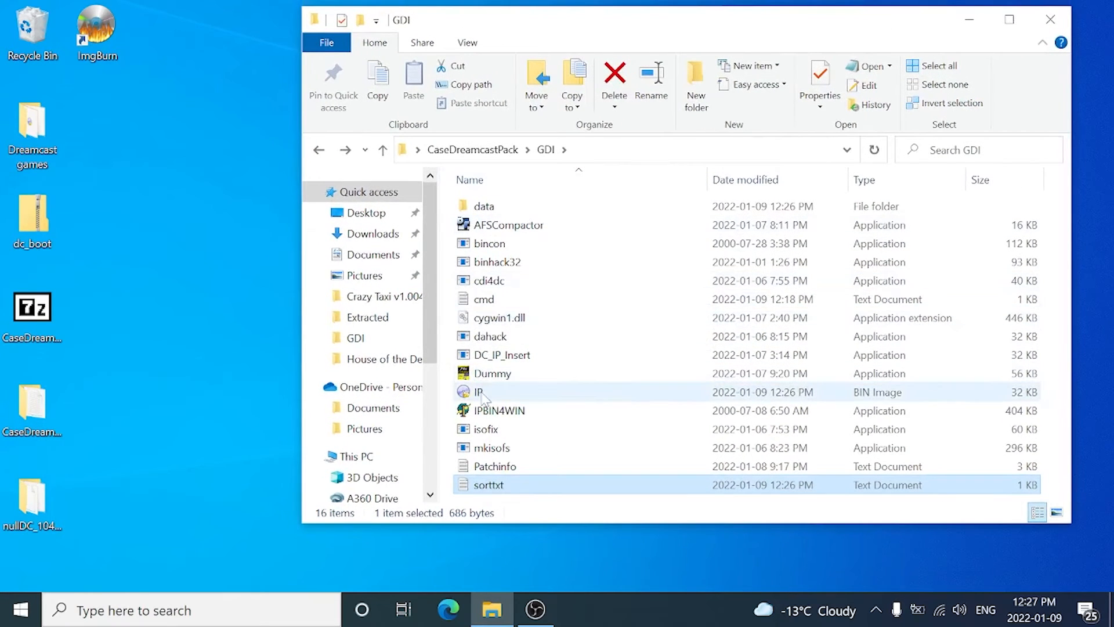
# Delete the 0GDTEX.PVR file from the extracted data folder
pyautogui.doubleClick(478, 208)
pyautogui.click(486, 210)
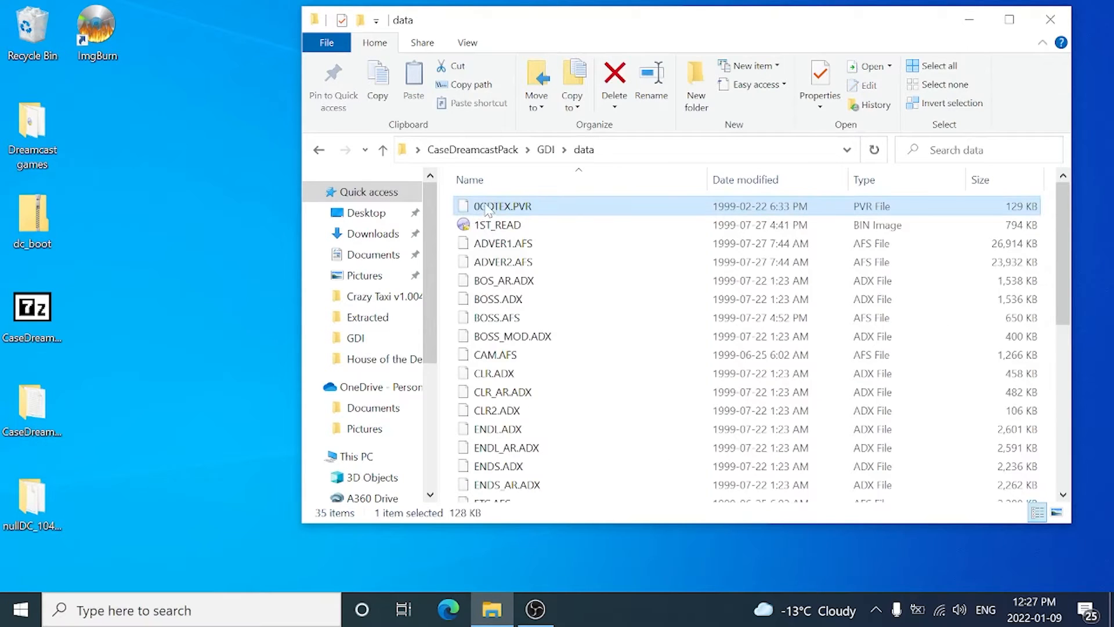
pyautogui.press('Delete')
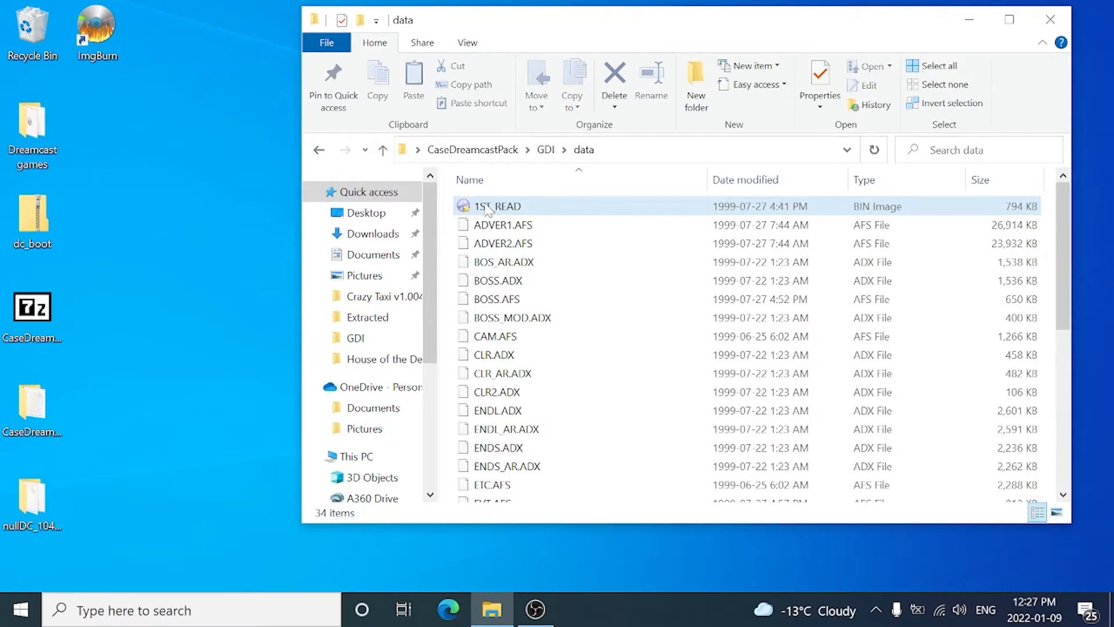
# Move 1ST_READ.BIN from the data folder up into the GDI folder with TeraCopy, and return to the GDI folder
pyautogui.click(320, 152)
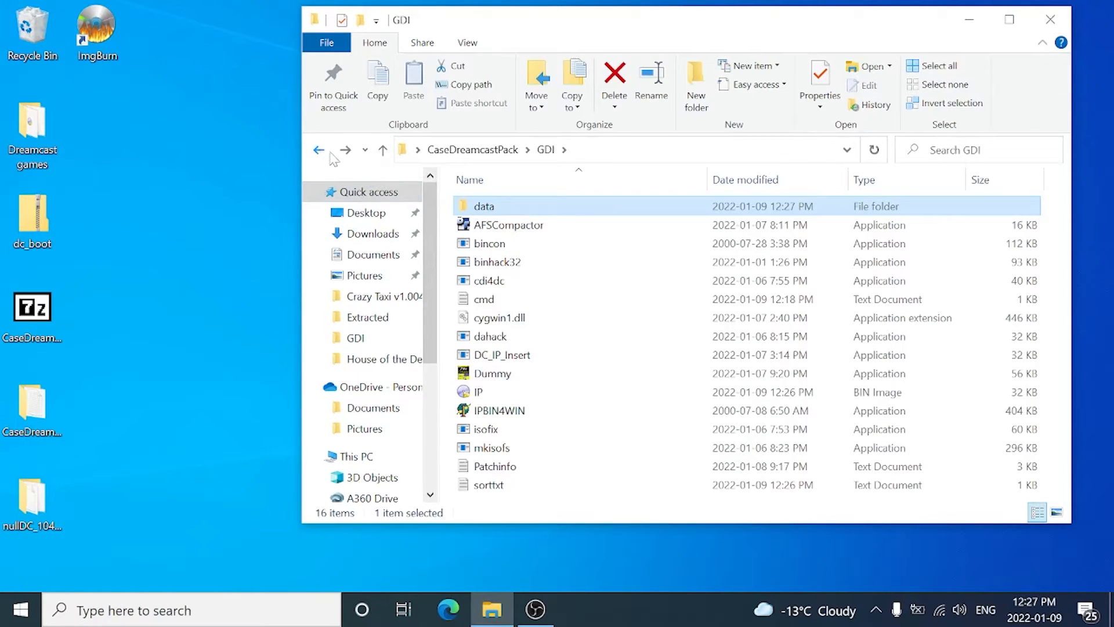
pyautogui.click(346, 150)
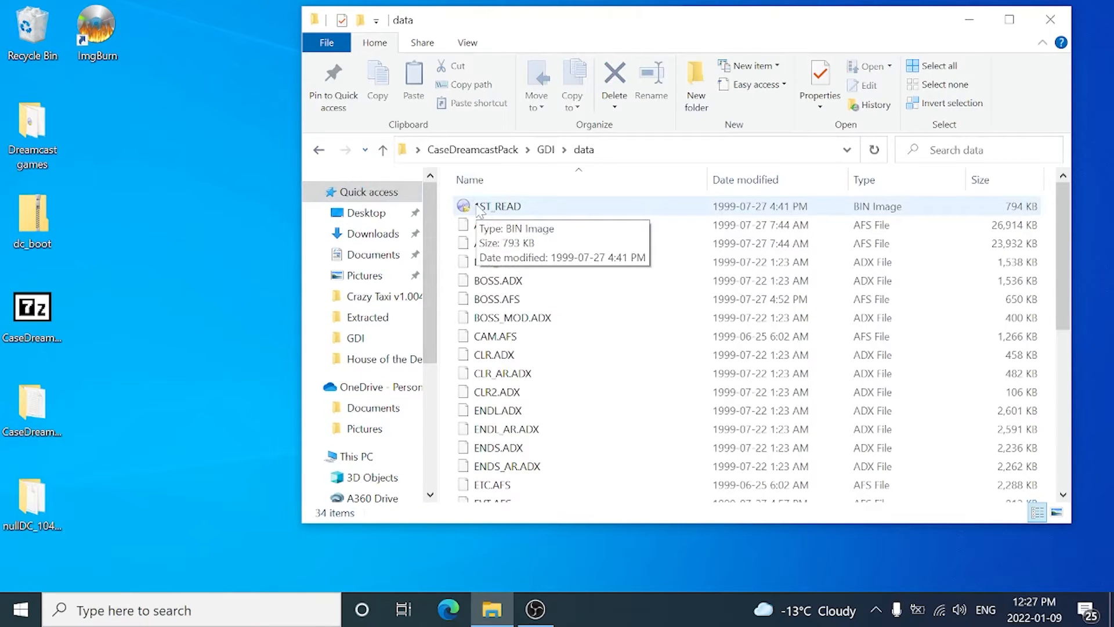
pyautogui.moveTo(479, 210); pyautogui.dragTo(588, 152)
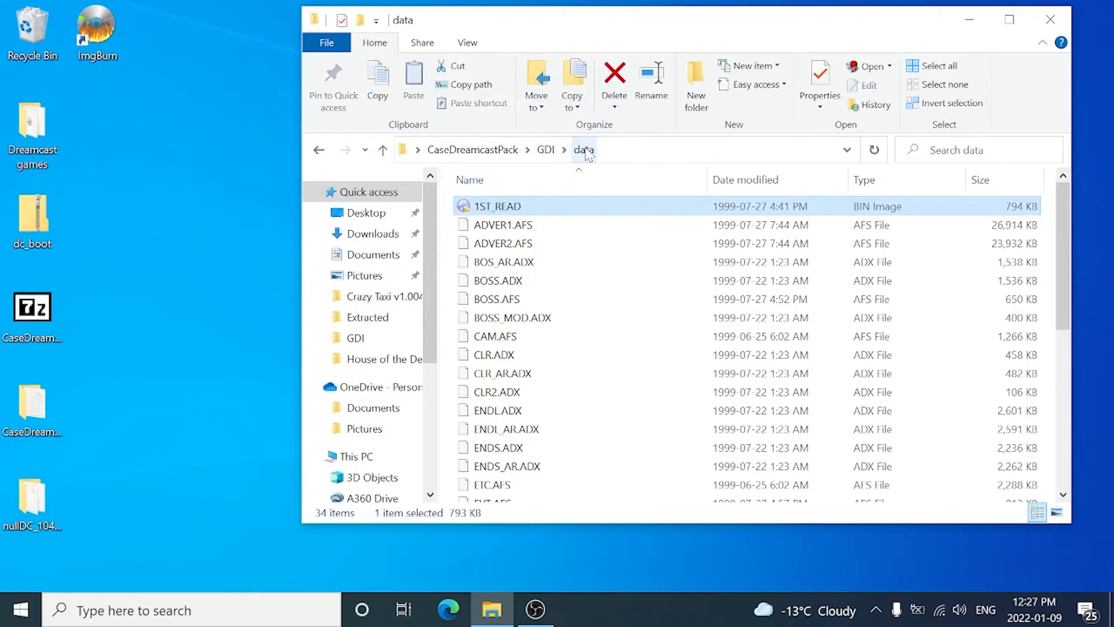
pyautogui.moveTo(519, 216); pyautogui.dragTo(541, 158)
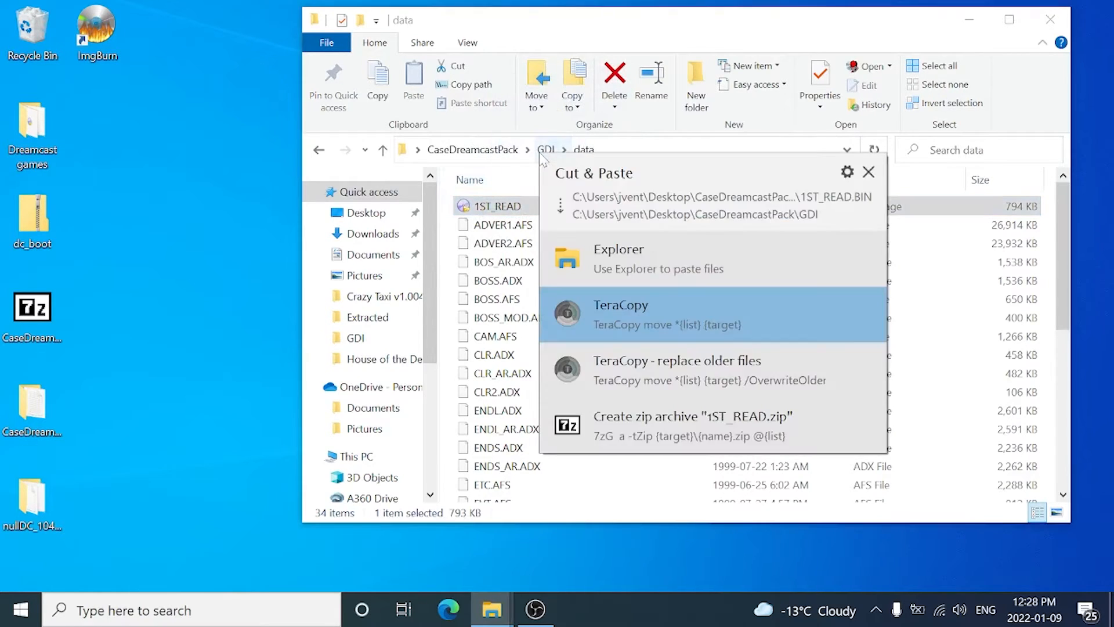
pyautogui.click(588, 311)
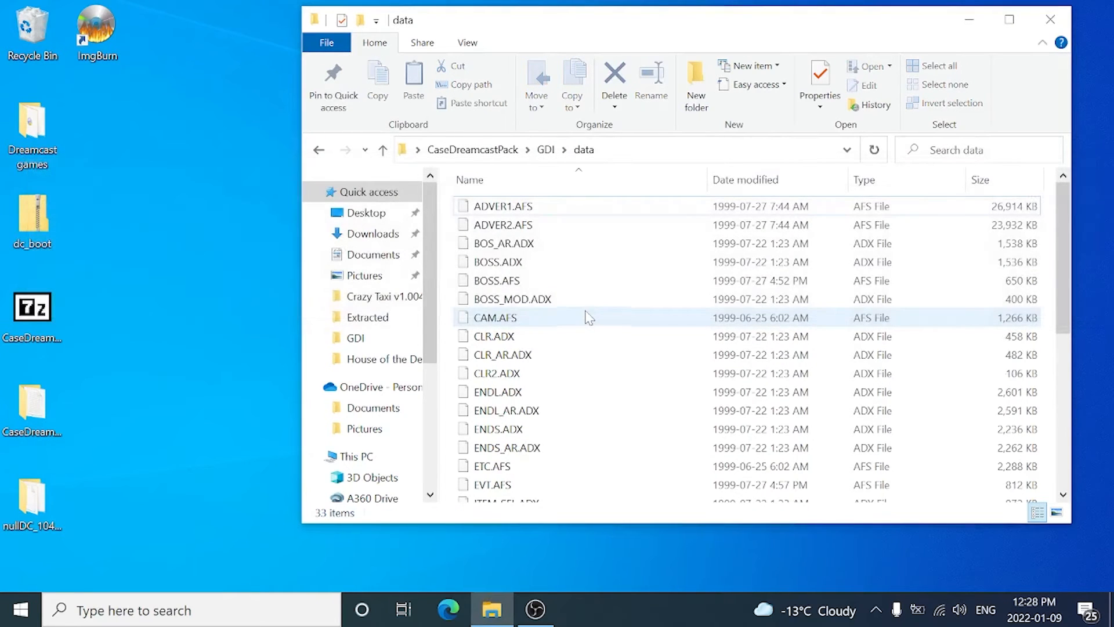
pyautogui.click(319, 151)
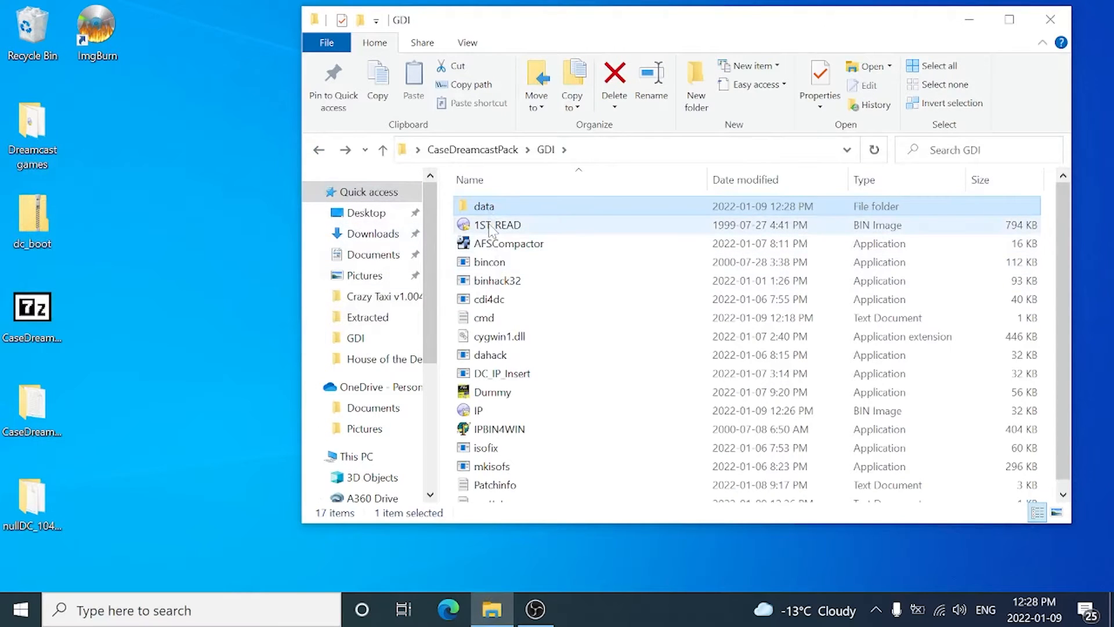
# Sort the GDI folder by type in descending order and run AFSCompactor as administrator
pyautogui.click(907, 181)
pyautogui.click(907, 179)
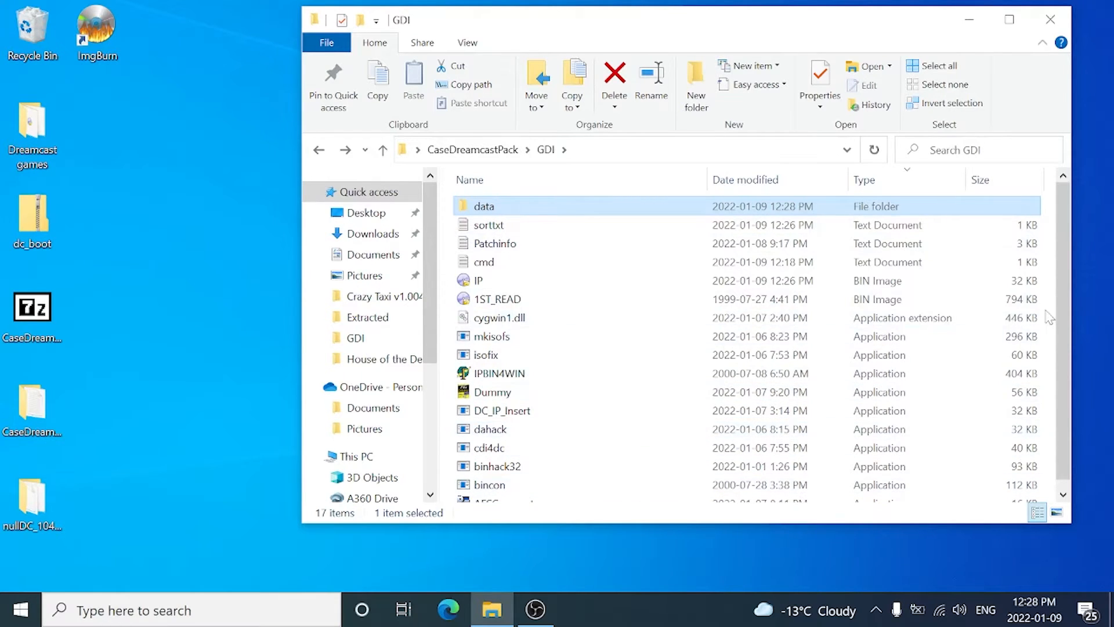
pyautogui.moveTo(1061, 314); pyautogui.dragTo(1068, 351)
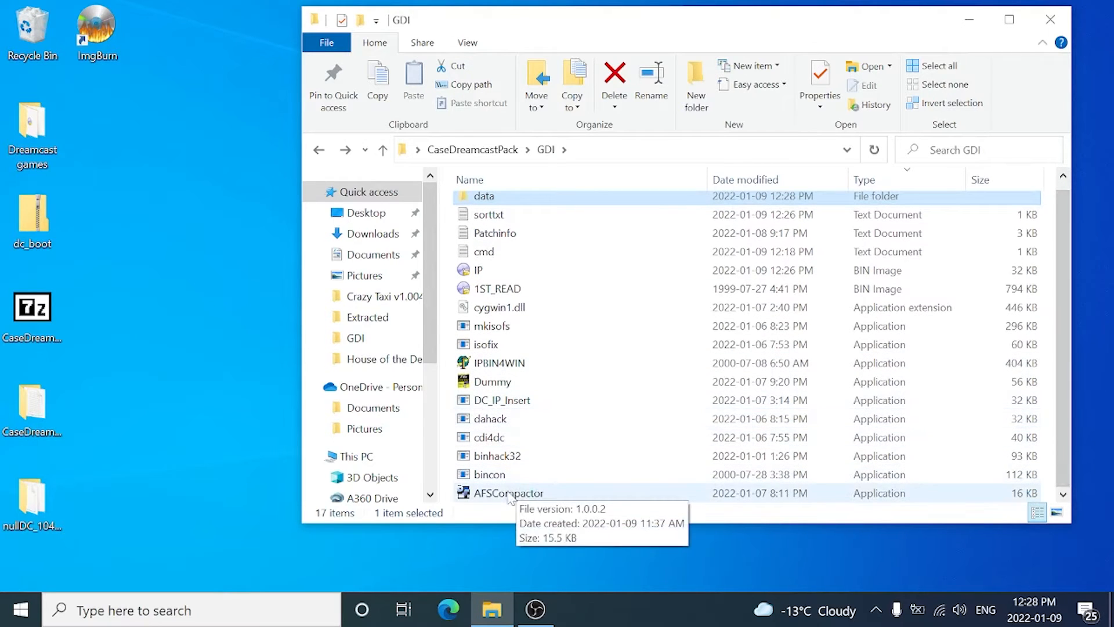
pyautogui.rightClick(483, 493)
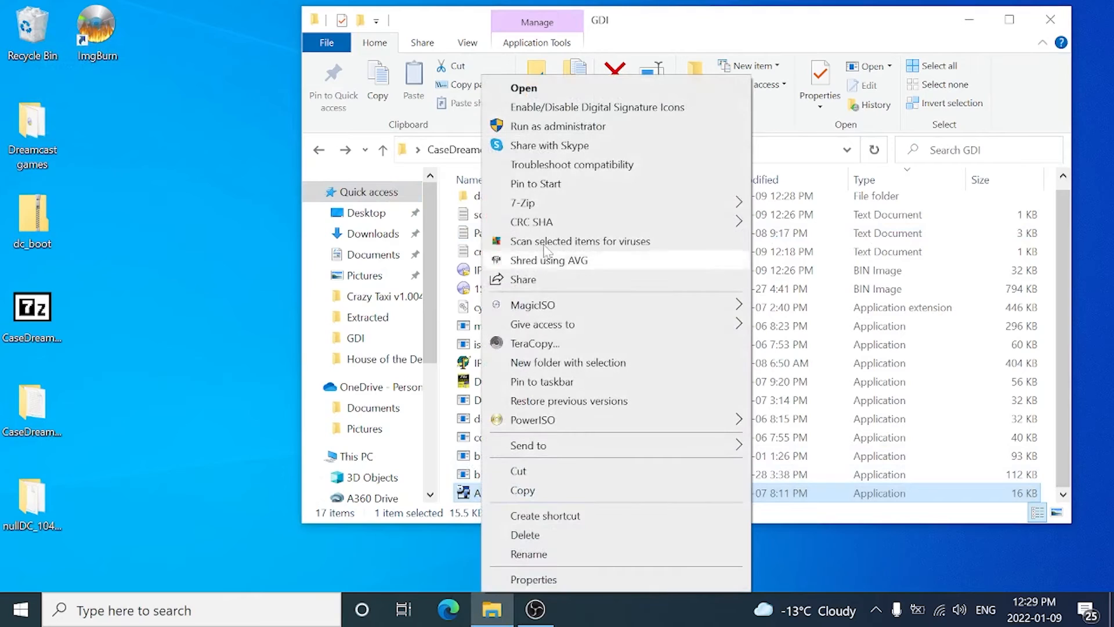
pyautogui.click(539, 129)
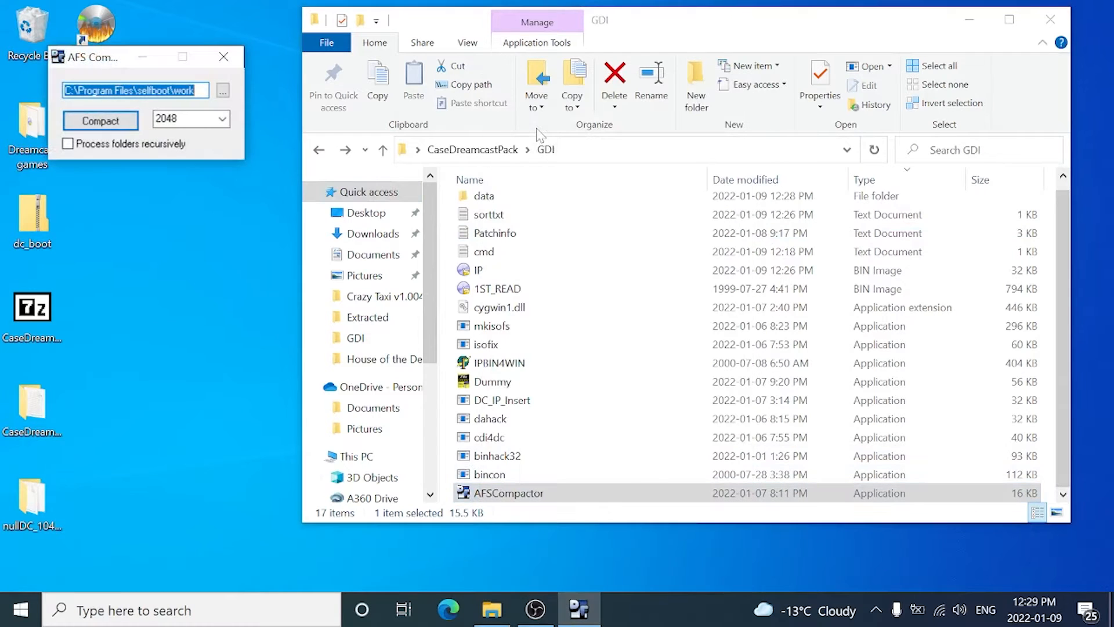
# Set AFS Compactor's directory to the copied path of the data folder inside CaseDreamcastPack's GDI folder
pyautogui.click(494, 200)
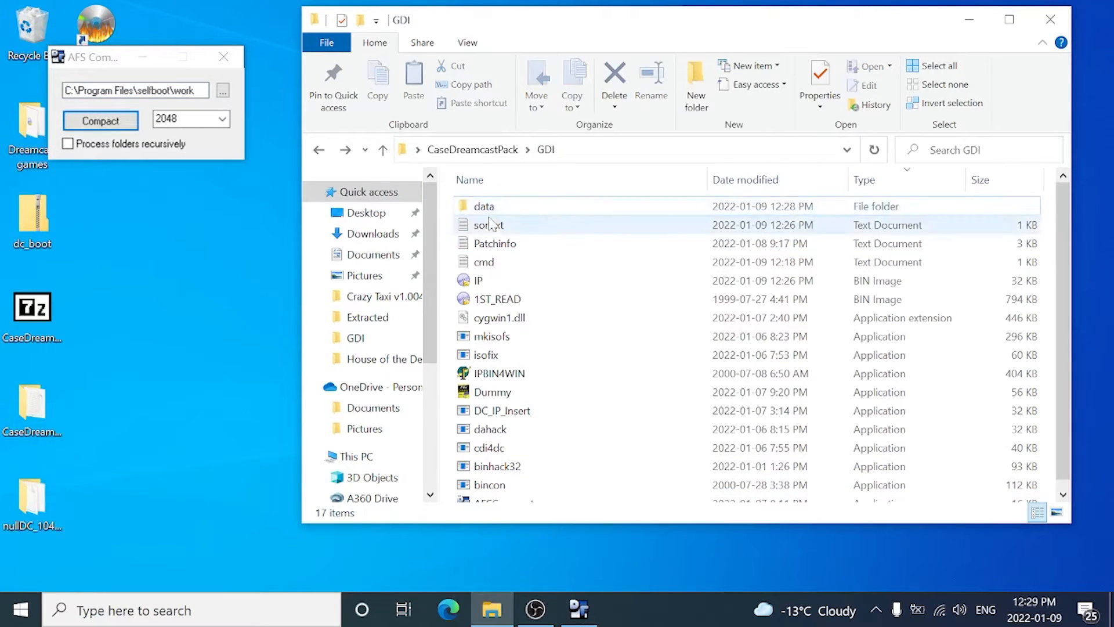
pyautogui.doubleClick(490, 209)
pyautogui.rightClick(584, 151)
pyautogui.click(608, 176)
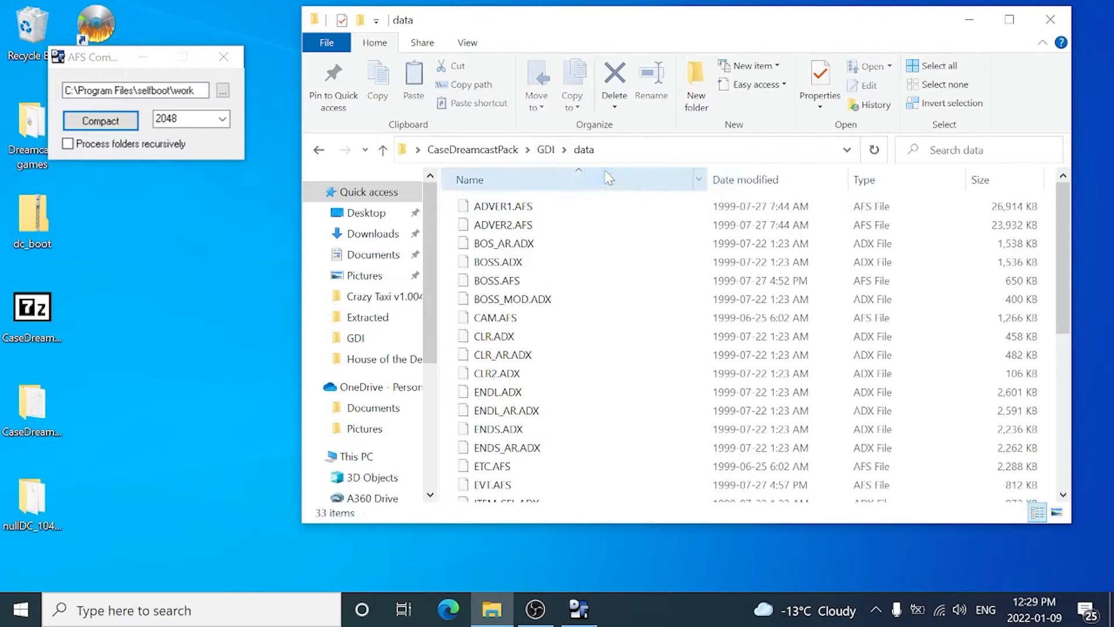
pyautogui.click(174, 90)
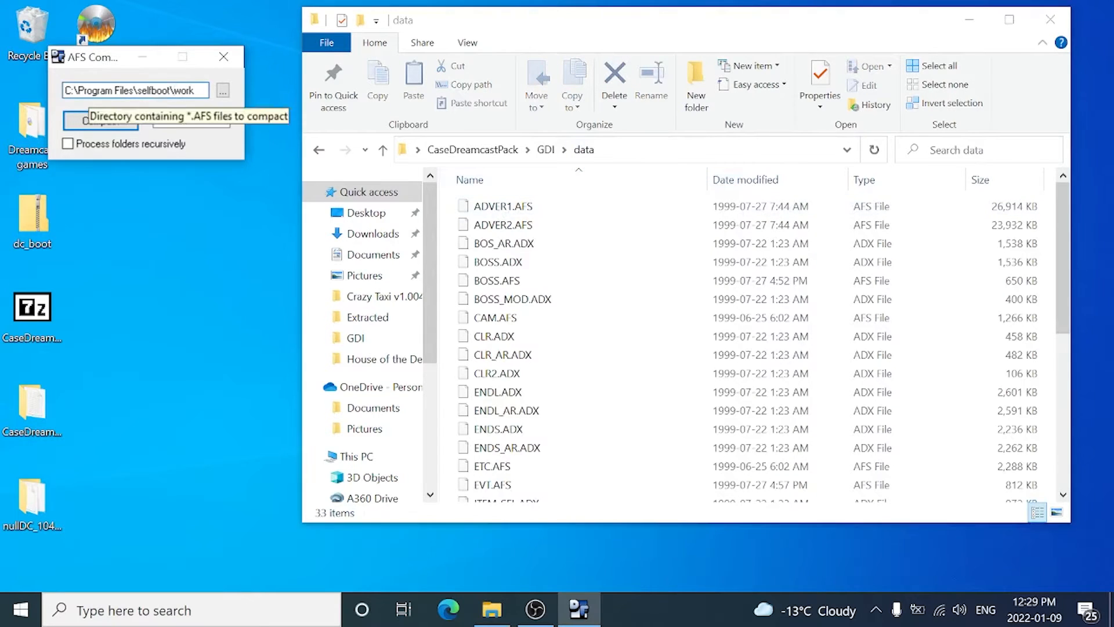
pyautogui.hotkey('ctrl', 'a')
pyautogui.hotkey('ctrl', 'v')
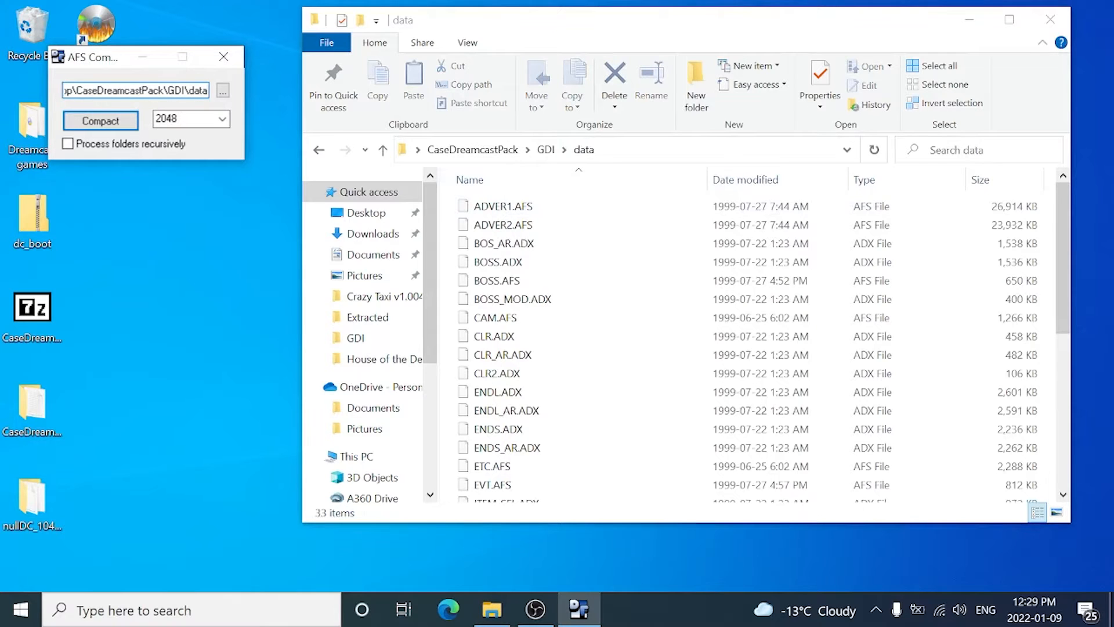
# Compact the AFS files with recursive folder processing enabled, close AFS Compactor and return to the GDI folder
pyautogui.click(68, 144)
pyautogui.click(101, 120)
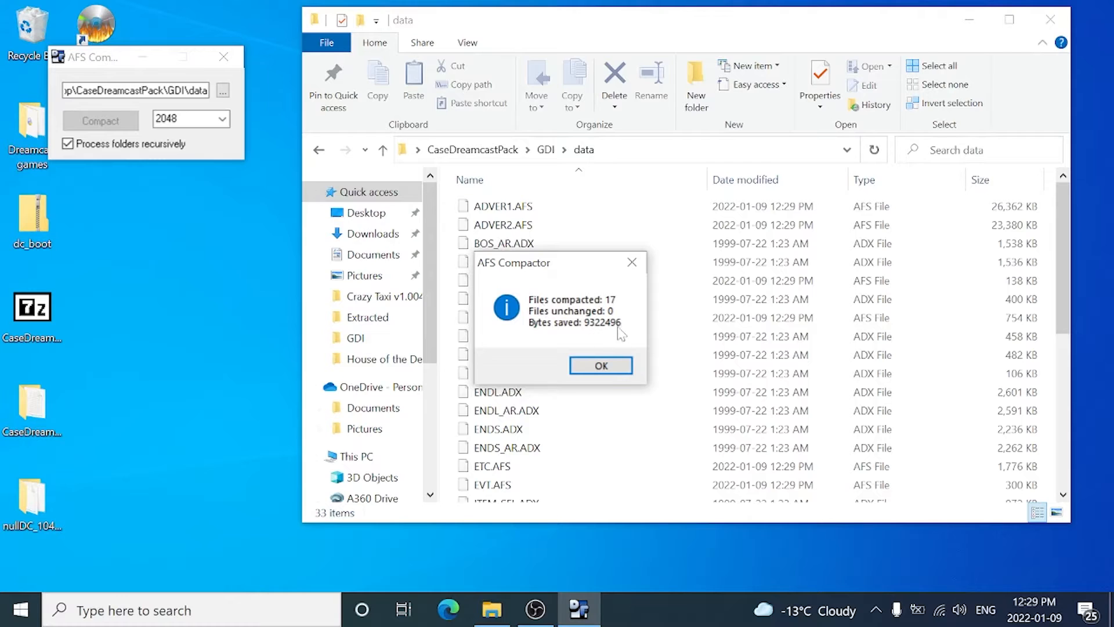
pyautogui.click(601, 366)
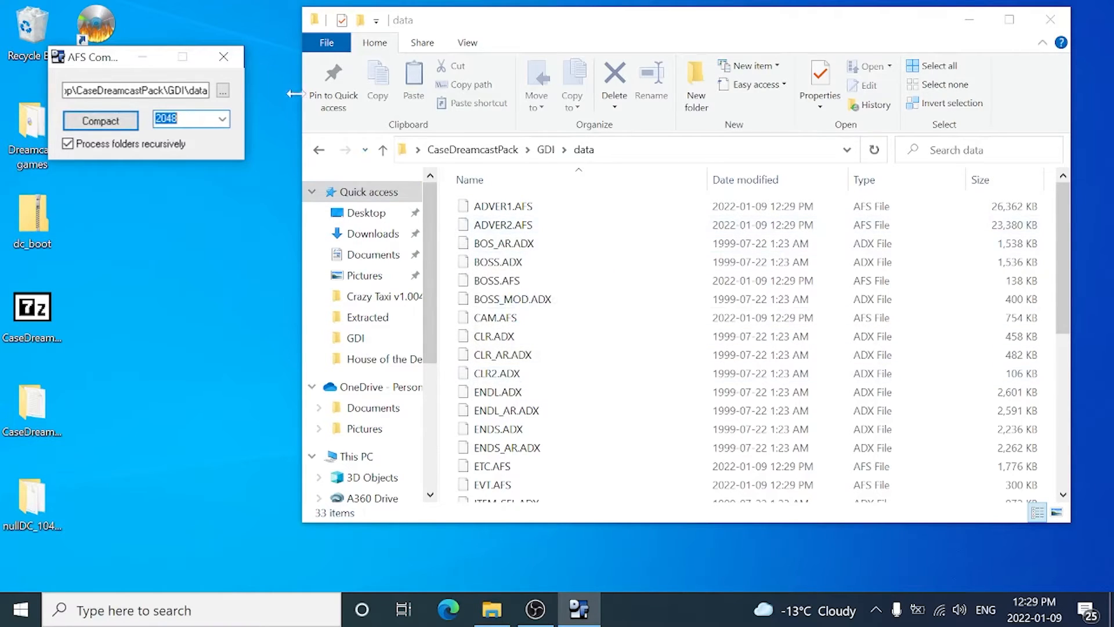
pyautogui.click(224, 59)
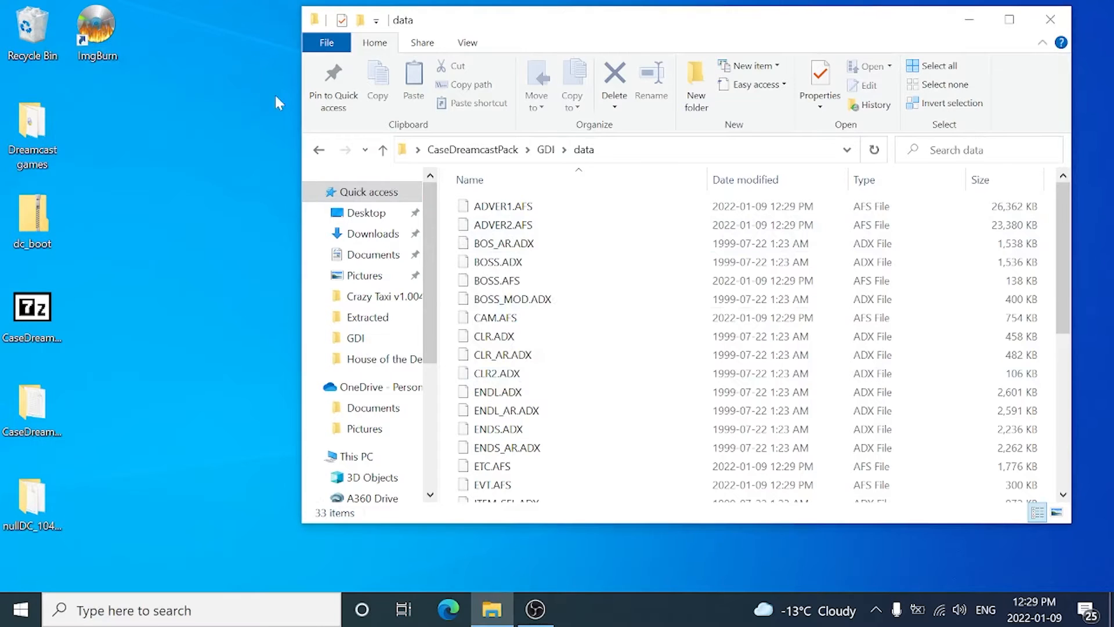
pyautogui.click(319, 150)
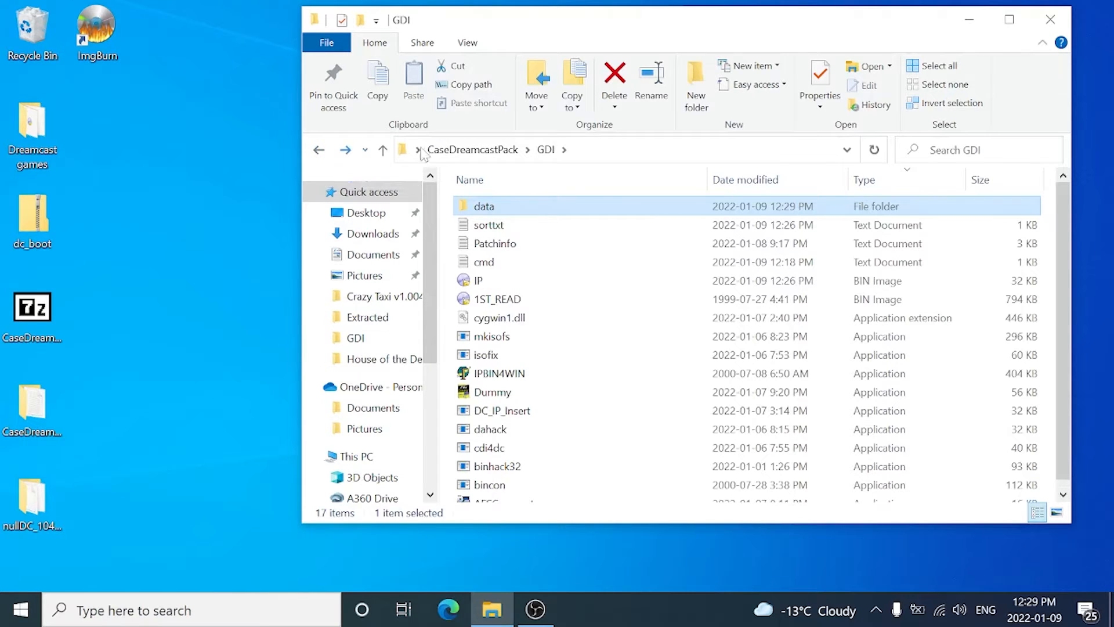
# Patch IP.BIN in IPBIN4WIN with the Japanese and Europe area symbols enabled, and close the program
pyautogui.doubleClick(493, 376)
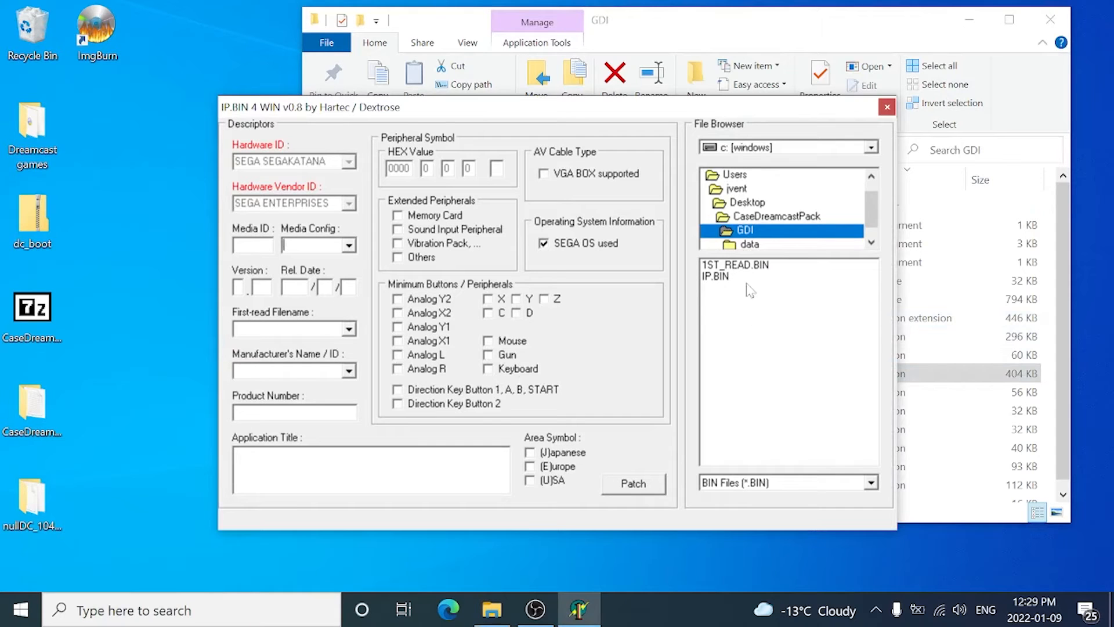
pyautogui.click(726, 276)
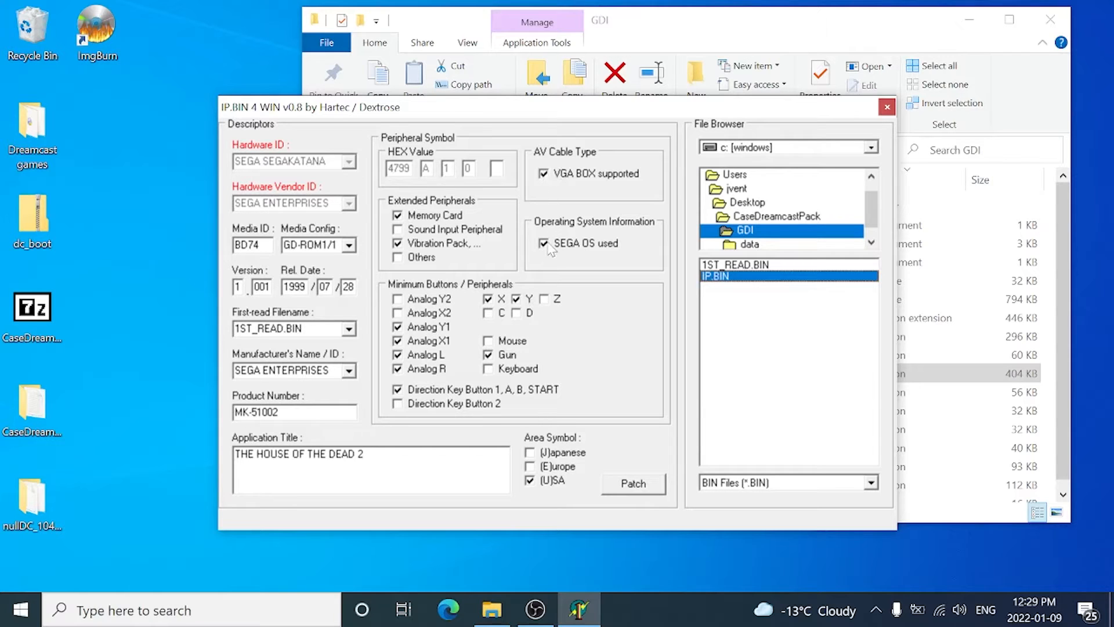
pyautogui.click(529, 453)
pyautogui.click(530, 468)
pyautogui.click(627, 490)
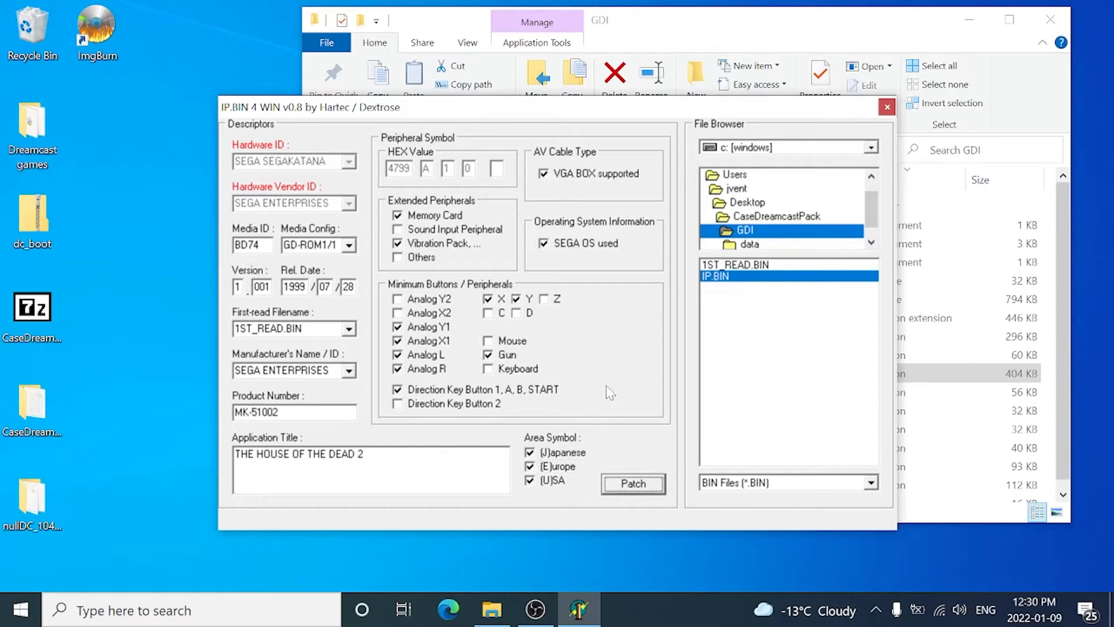
pyautogui.click(886, 108)
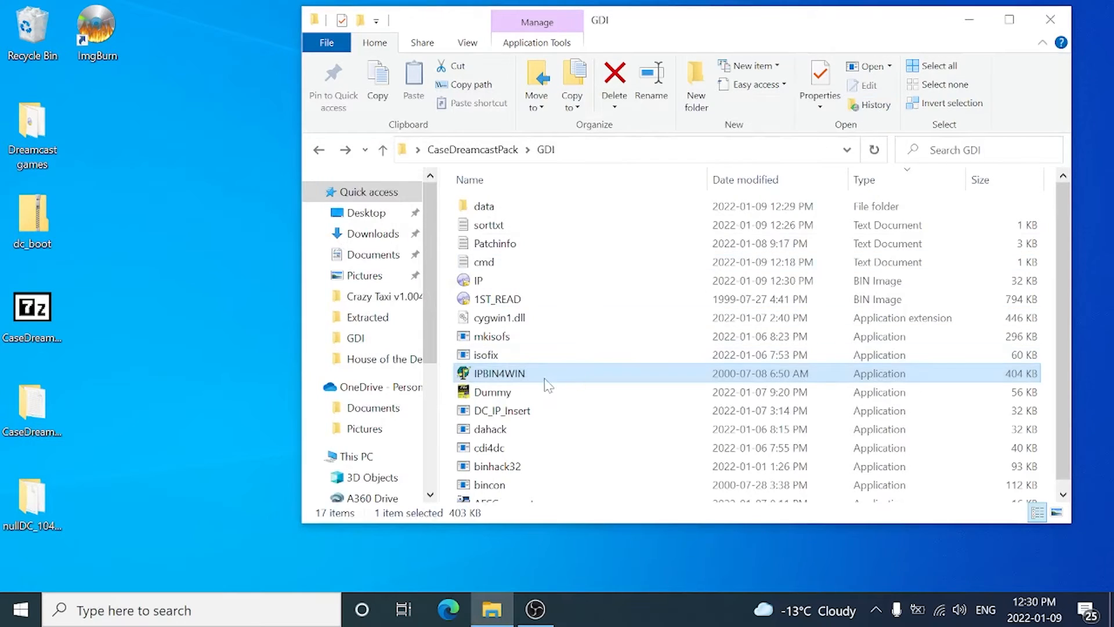
# Reload IP.BIN in IPBIN4WIN to check its area symbols, and close the program
pyautogui.doubleClick(533, 381)
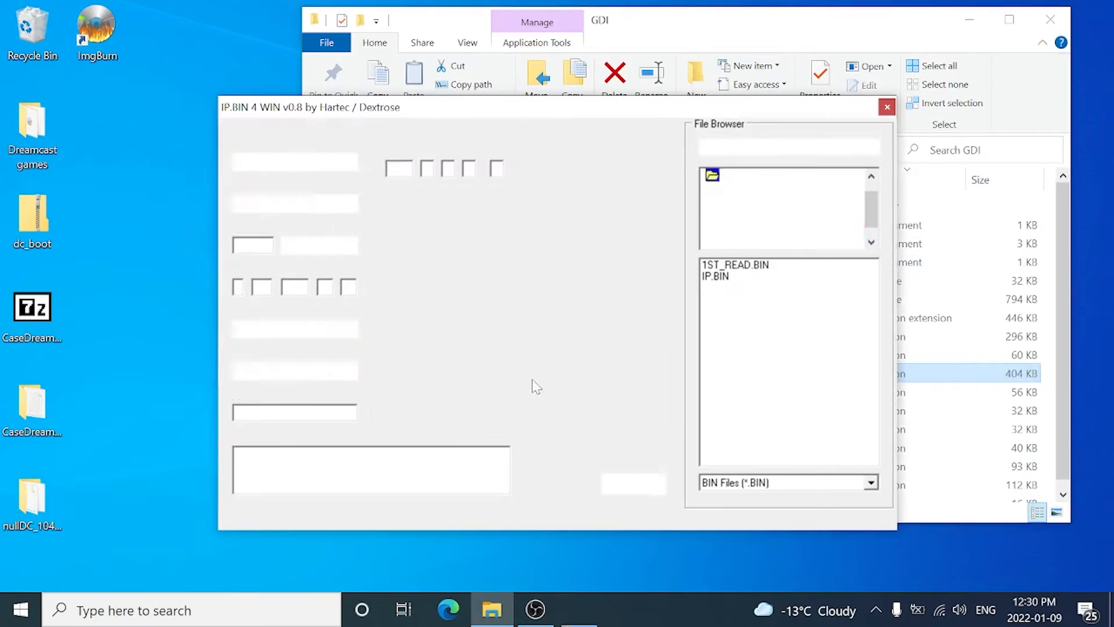
pyautogui.click(725, 276)
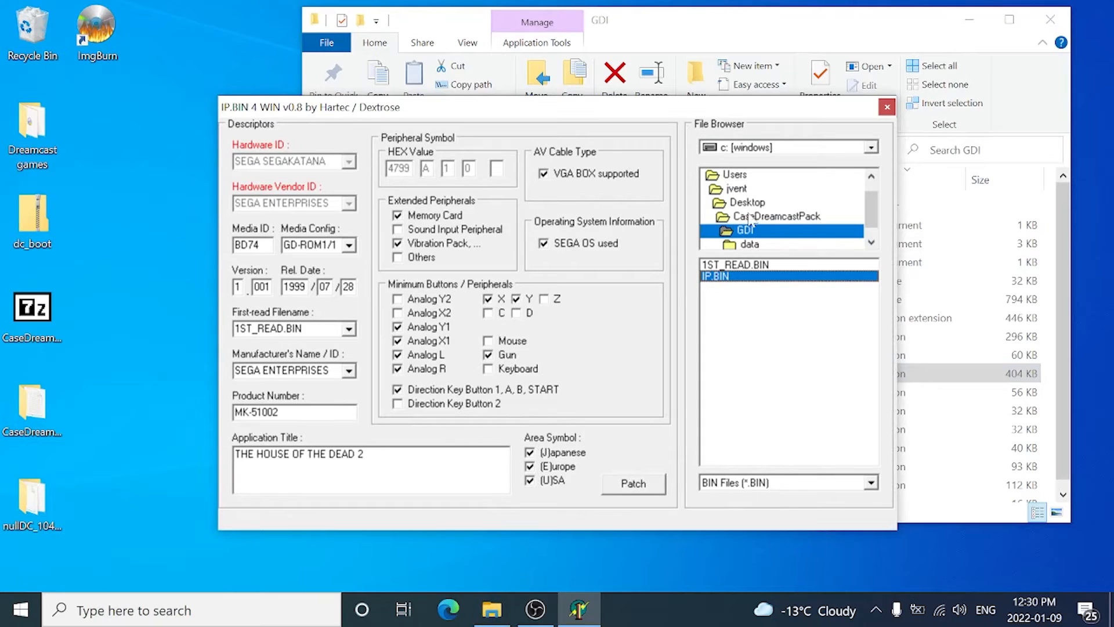
pyautogui.click(748, 265)
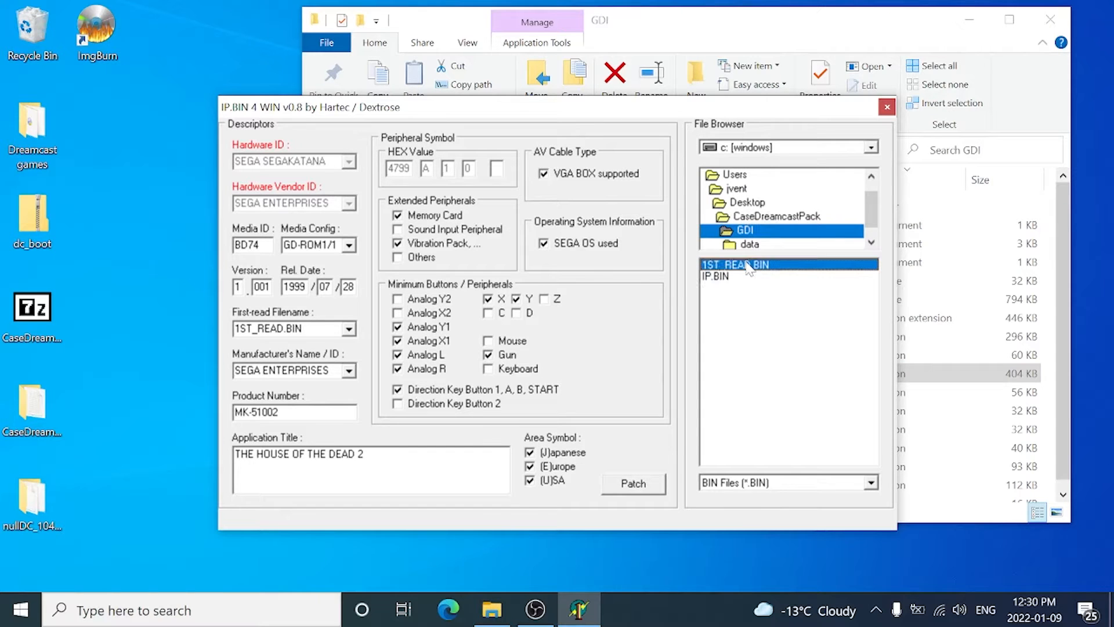
pyautogui.click(887, 105)
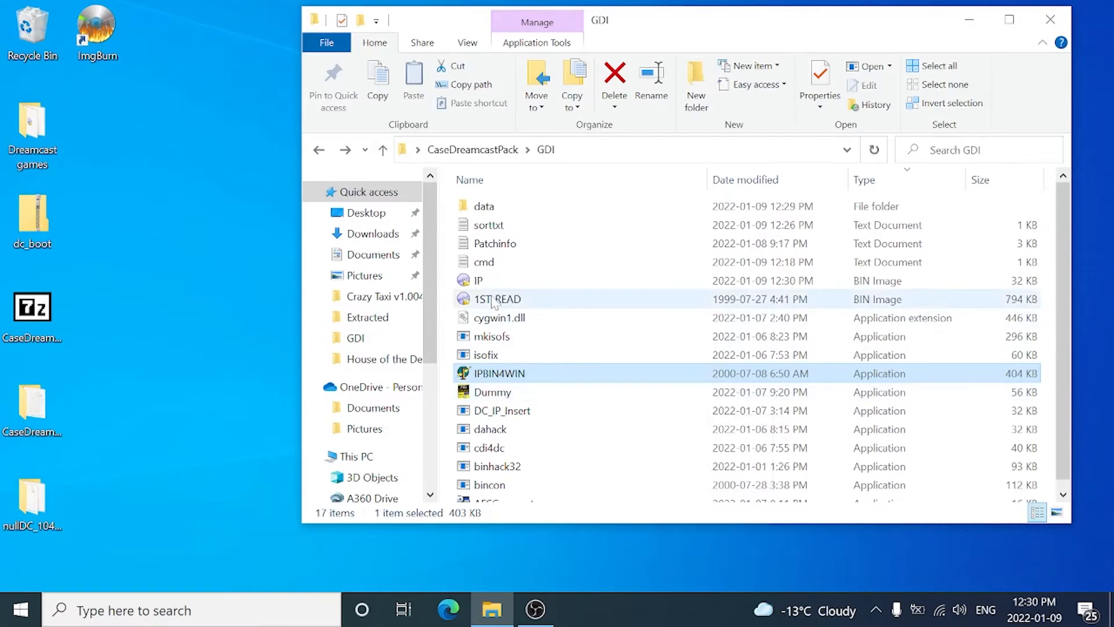
# Open the cmd text file from the GDI folder, move its window aside, and start Command Prompt as administrator
pyautogui.doubleClick(489, 268)
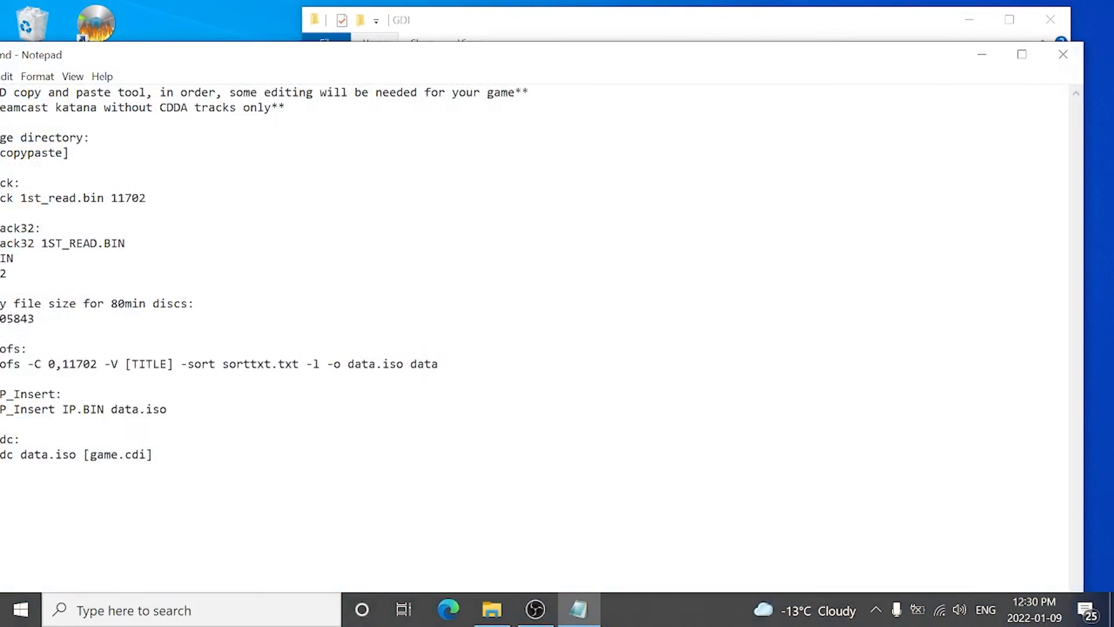
pyautogui.moveTo(226, 67); pyautogui.dragTo(778, 118)
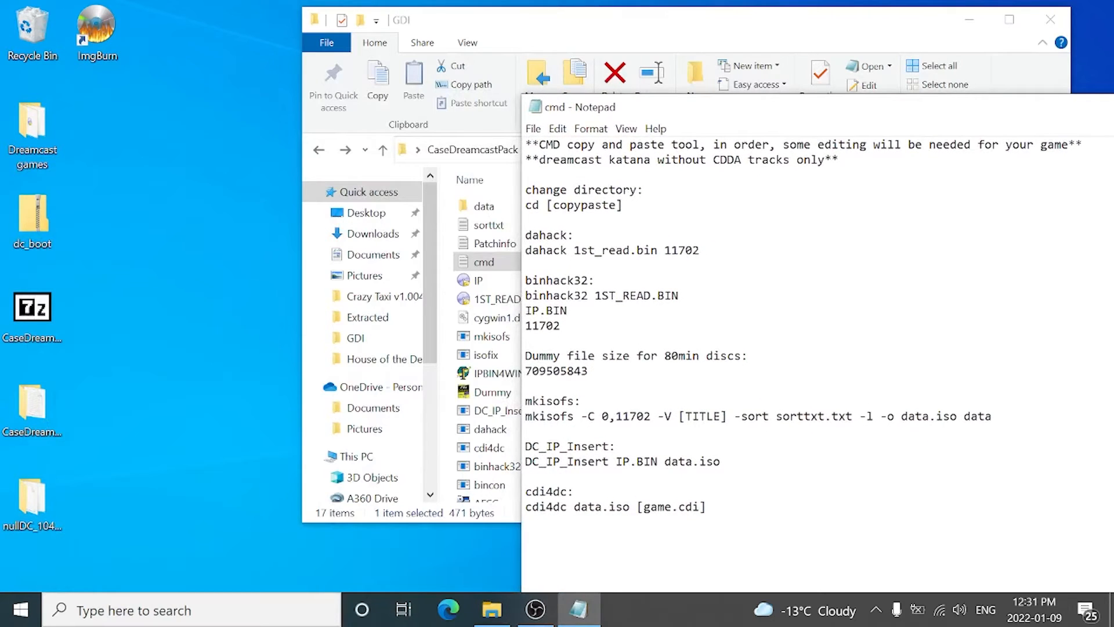
pyautogui.click(203, 607)
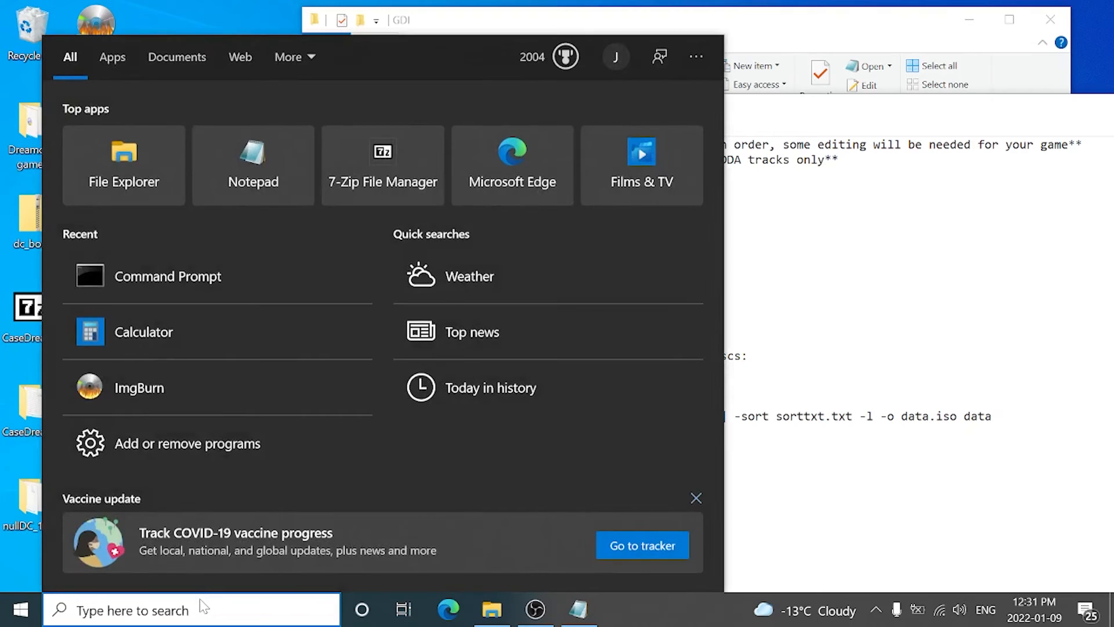
pyautogui.write('cmd')
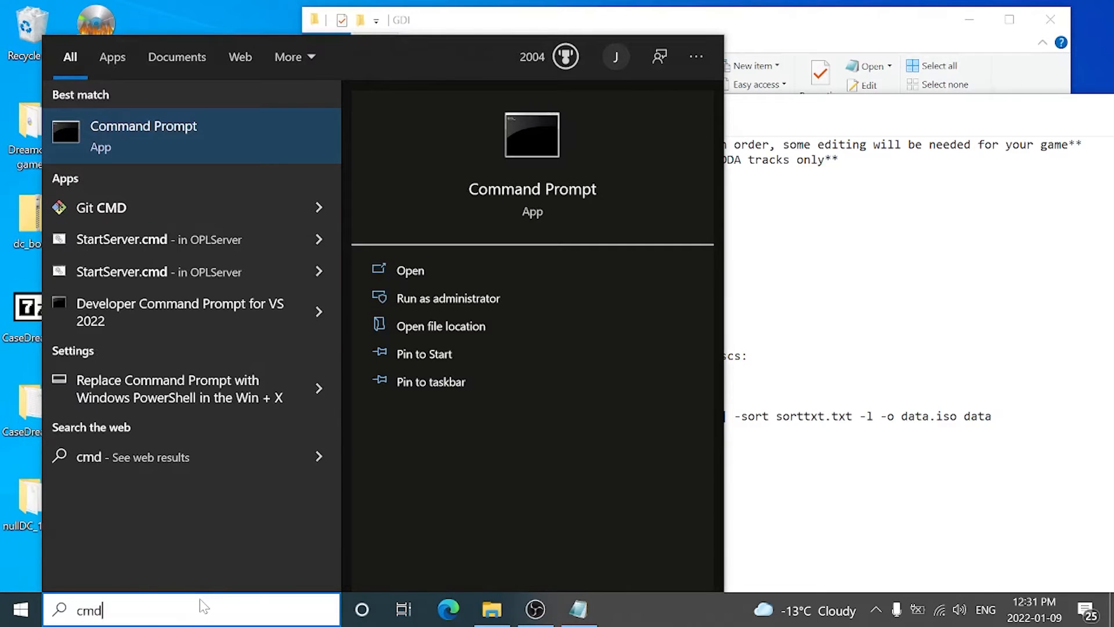
pyautogui.click(427, 298)
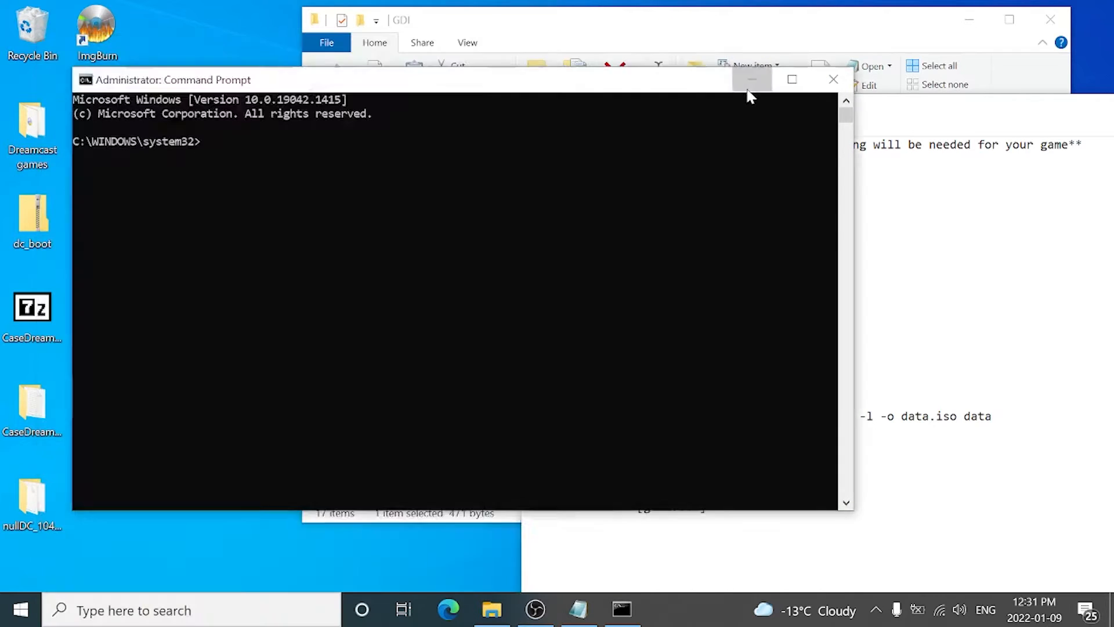
# Move the Command Prompt window off to the side and bring the GDI folder window to the front
pyautogui.click(621, 609)
pyautogui.click(621, 610)
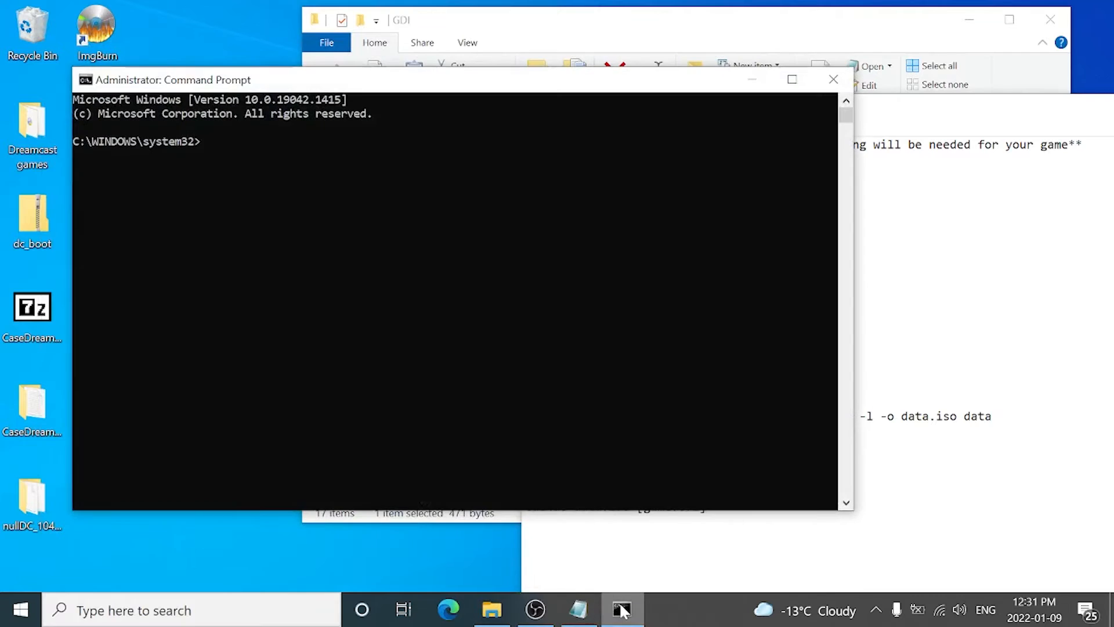
pyautogui.moveTo(393, 91); pyautogui.dragTo(326, 162)
pyautogui.click(473, 21)
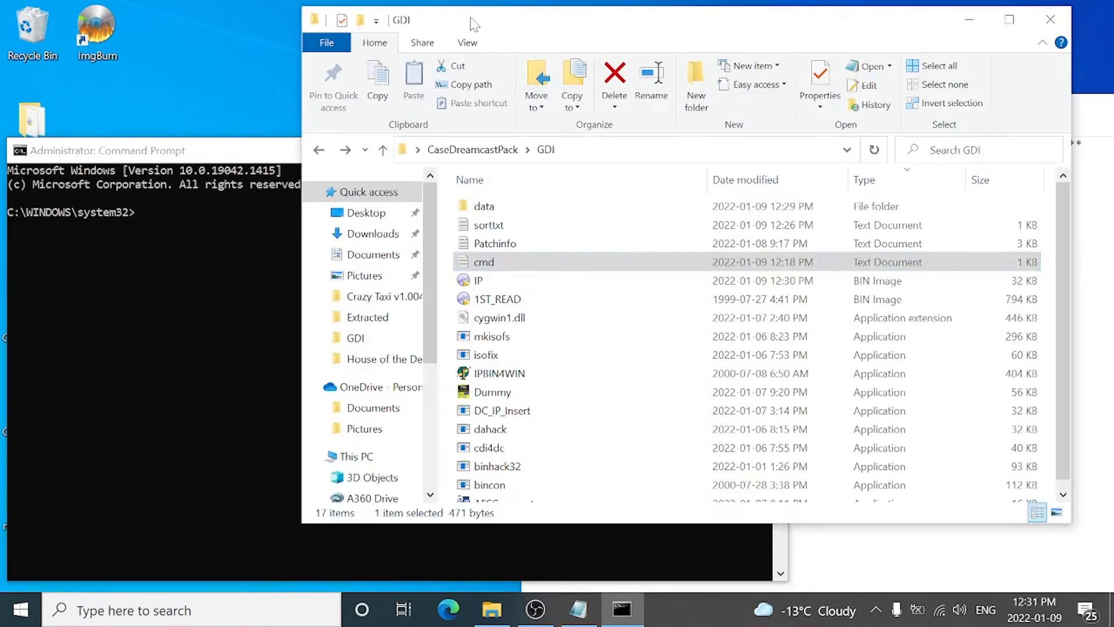
# Change the Command Prompt directory to the desktop's CaseDreamcastPack\GDI folder with cd, using the path copied from the folder window
pyautogui.rightClick(546, 152)
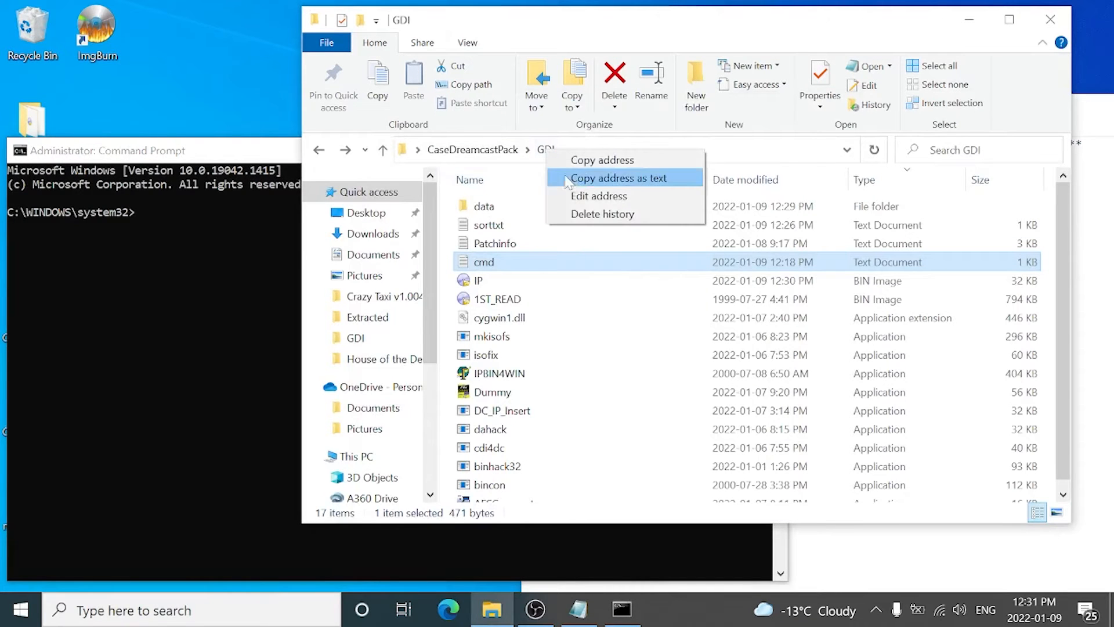
pyautogui.click(580, 178)
pyautogui.click(231, 221)
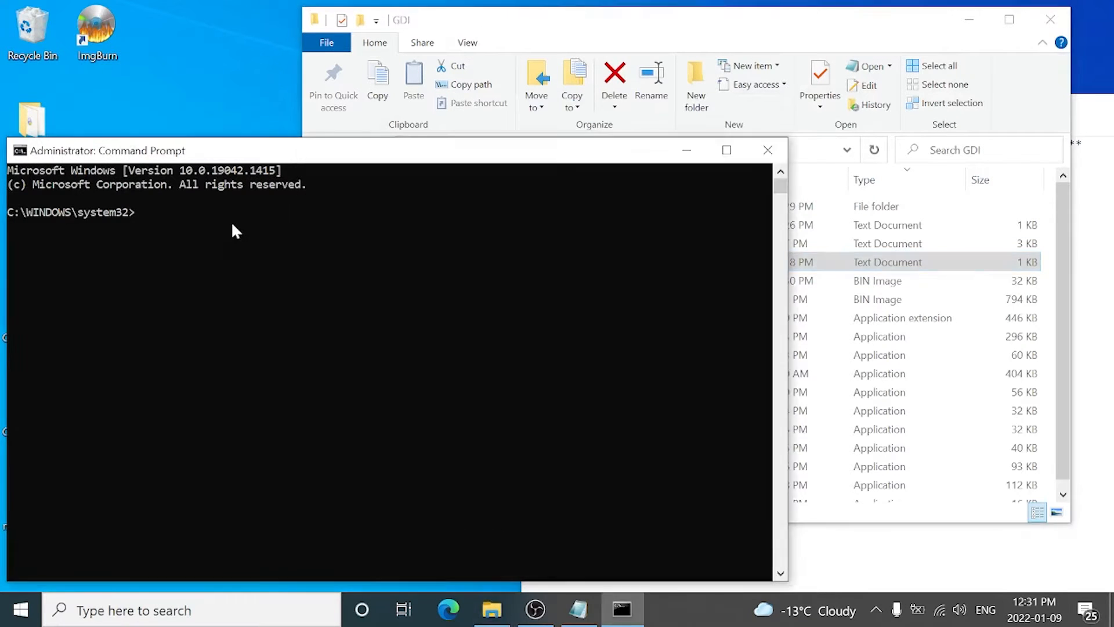
pyautogui.hotkey('ctrl', 'v')
pyautogui.press('Home')
pyautogui.write('cd')
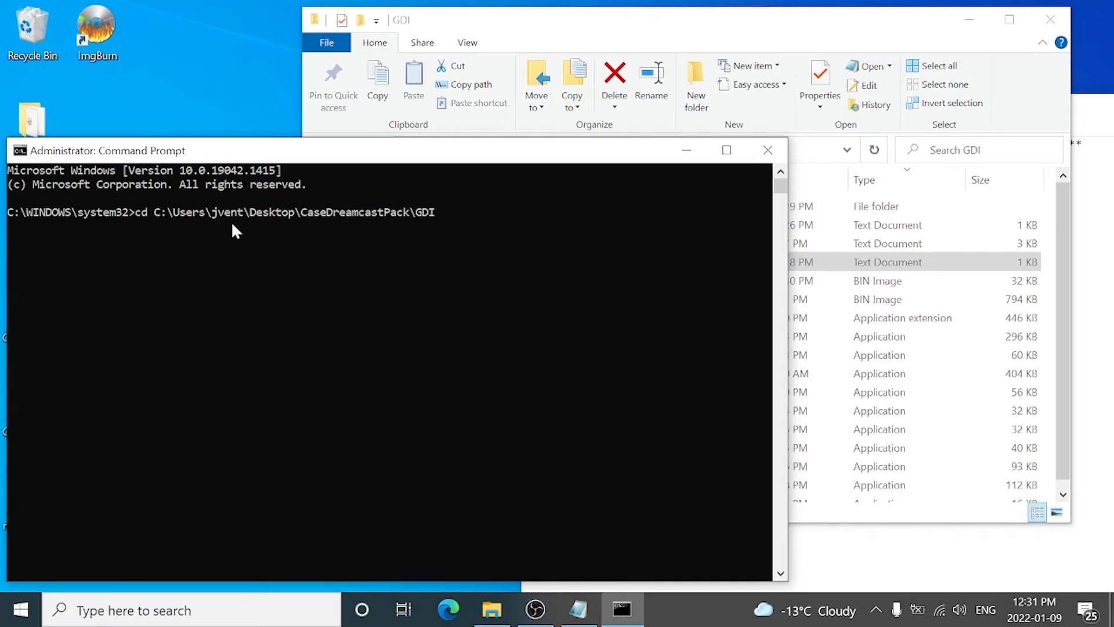
pyautogui.press('Return')
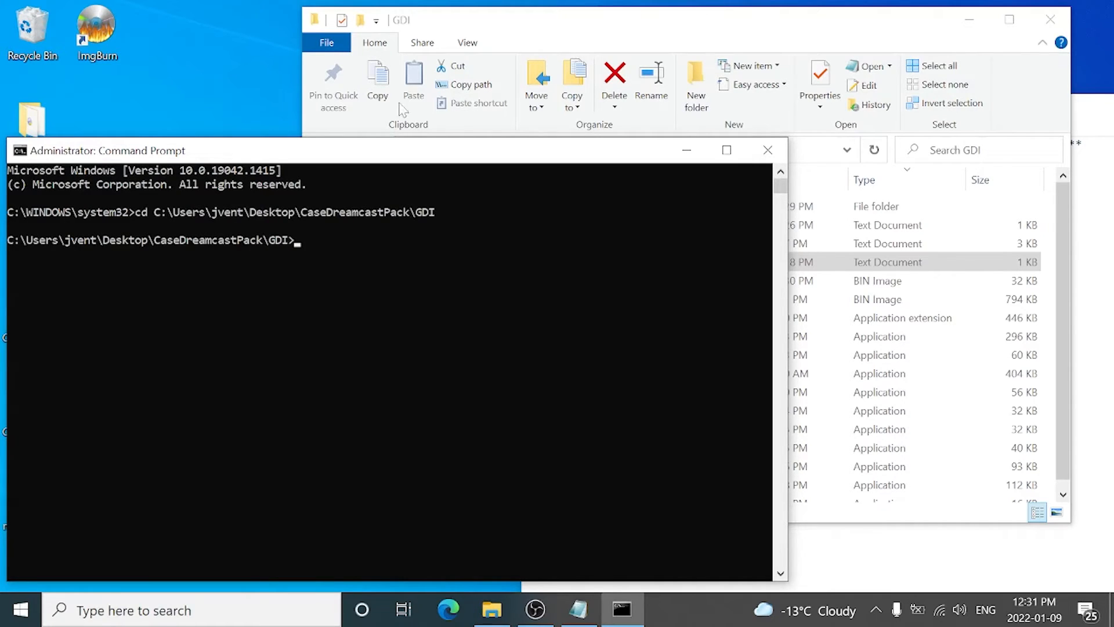
# Run dahack 1st_read.bin 11702 in Command Prompt, copied from the cmd notes, and check the patched file in the GDI folder
pyautogui.click(491, 34)
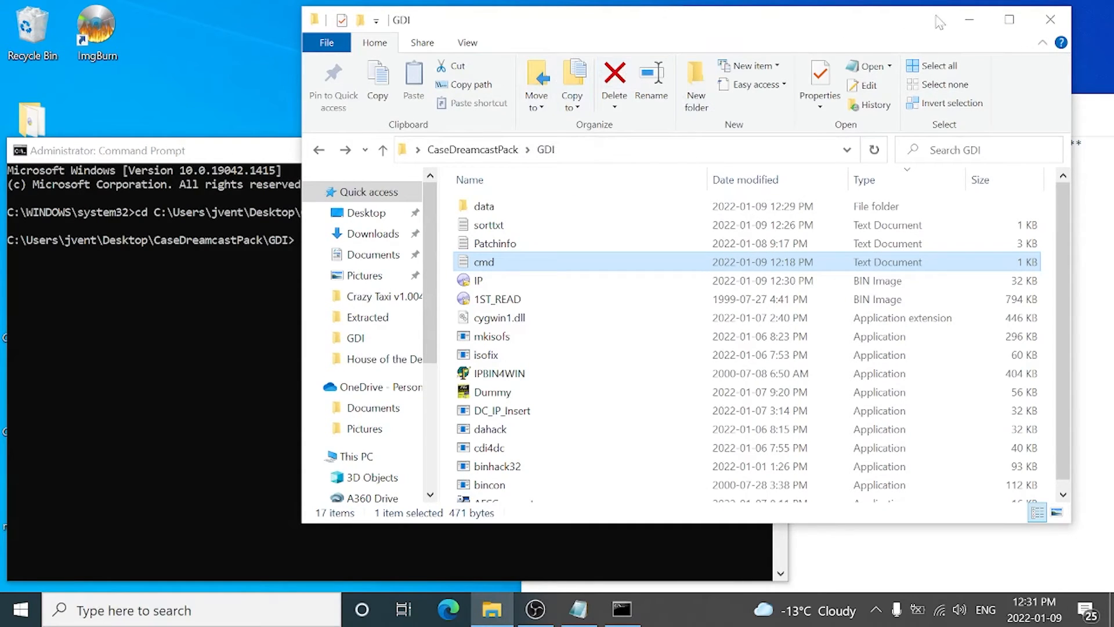
pyautogui.click(968, 22)
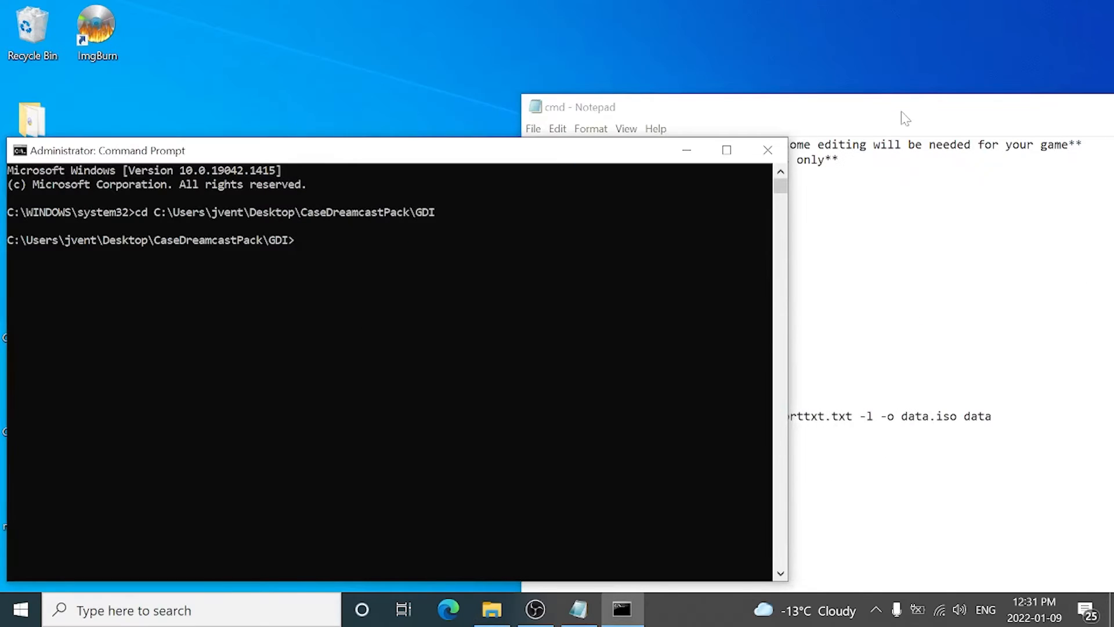
pyautogui.click(860, 112)
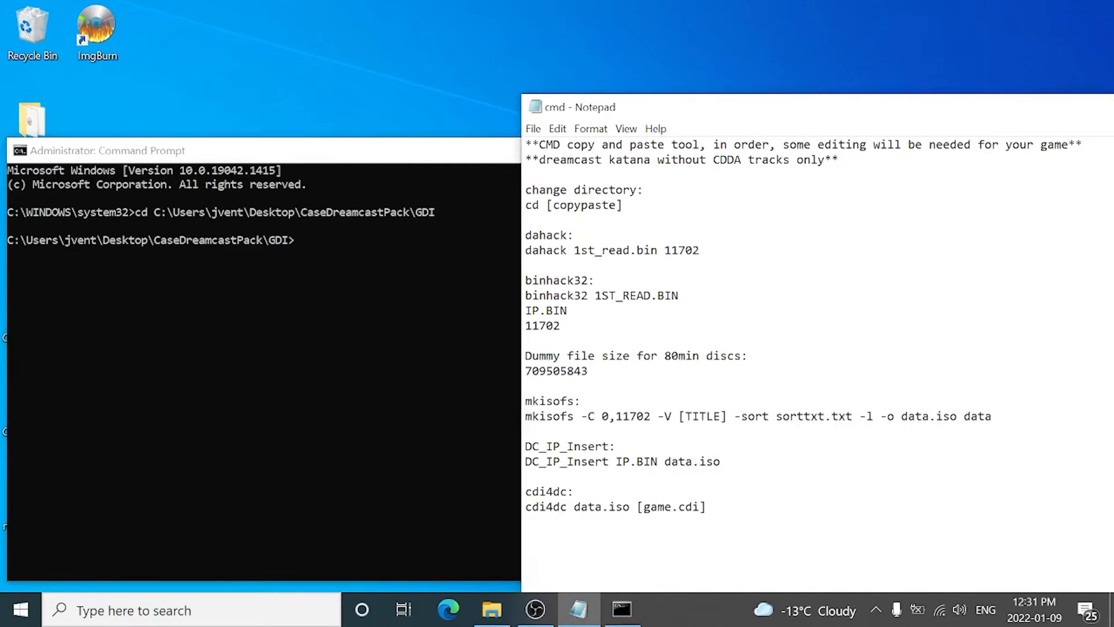
pyautogui.moveTo(700, 250); pyautogui.dragTo(526, 250)
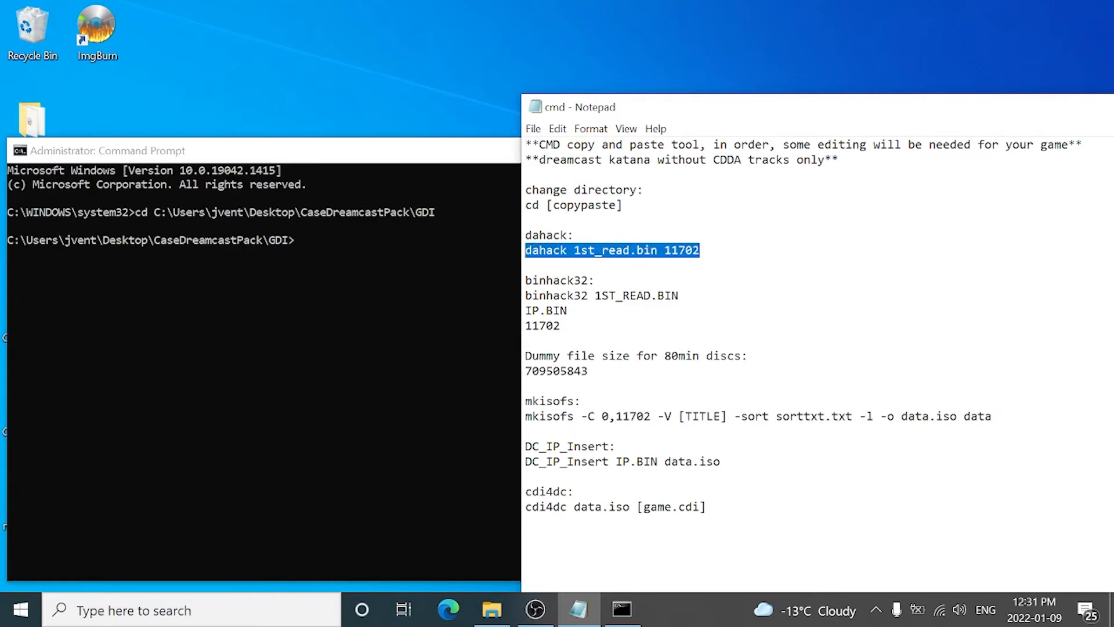
pyautogui.rightClick(533, 247)
pyautogui.click(580, 296)
pyautogui.click(405, 244)
pyautogui.rightClick(405, 244)
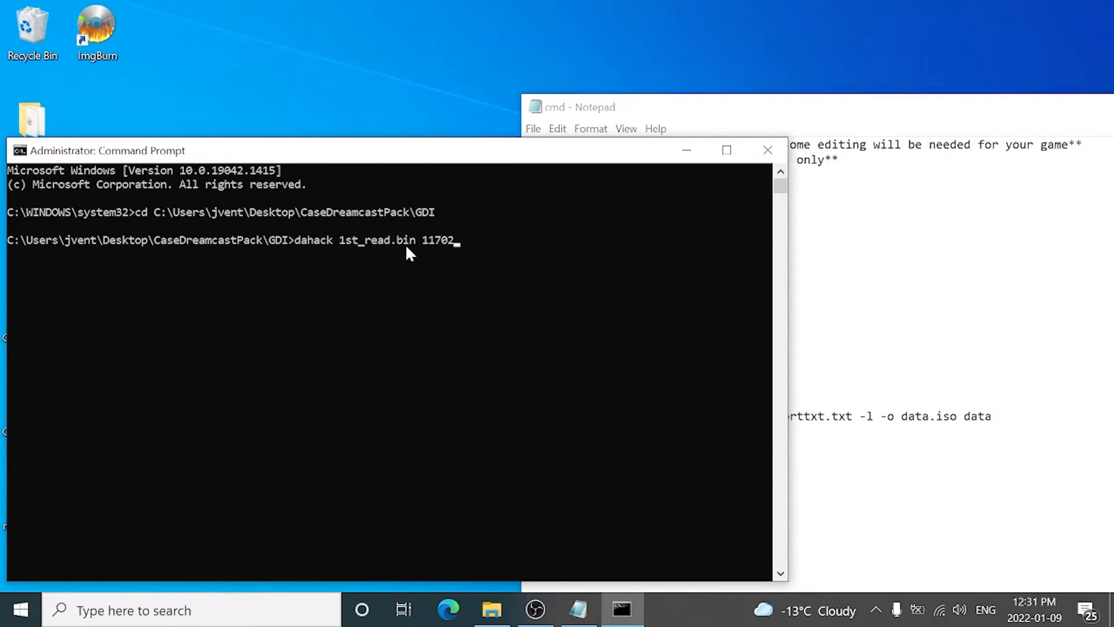
pyautogui.press('Return')
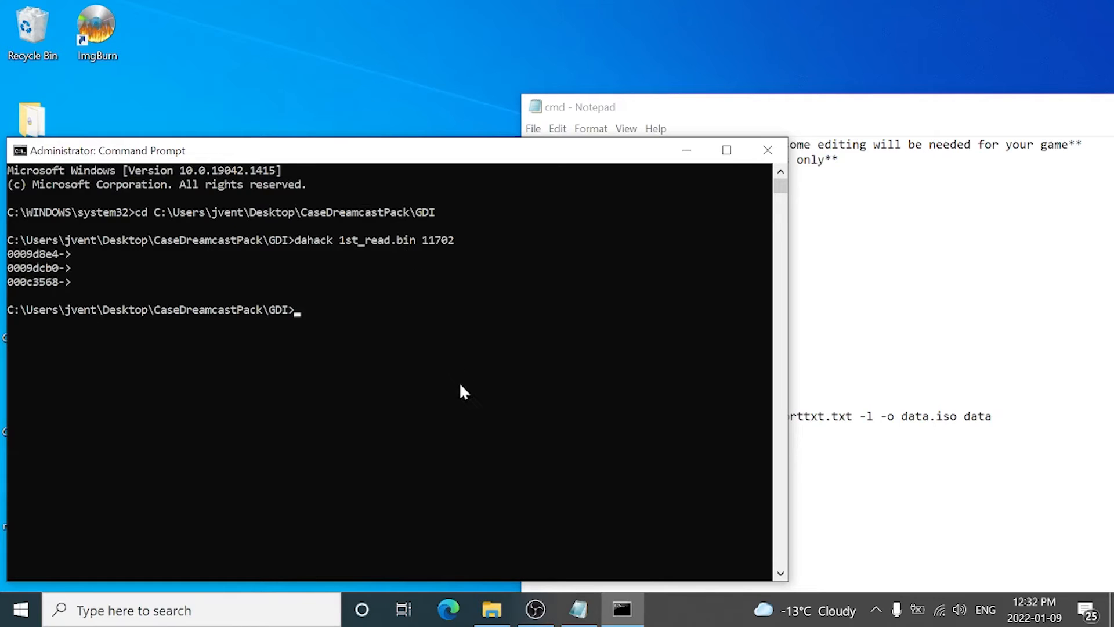
pyautogui.click(490, 616)
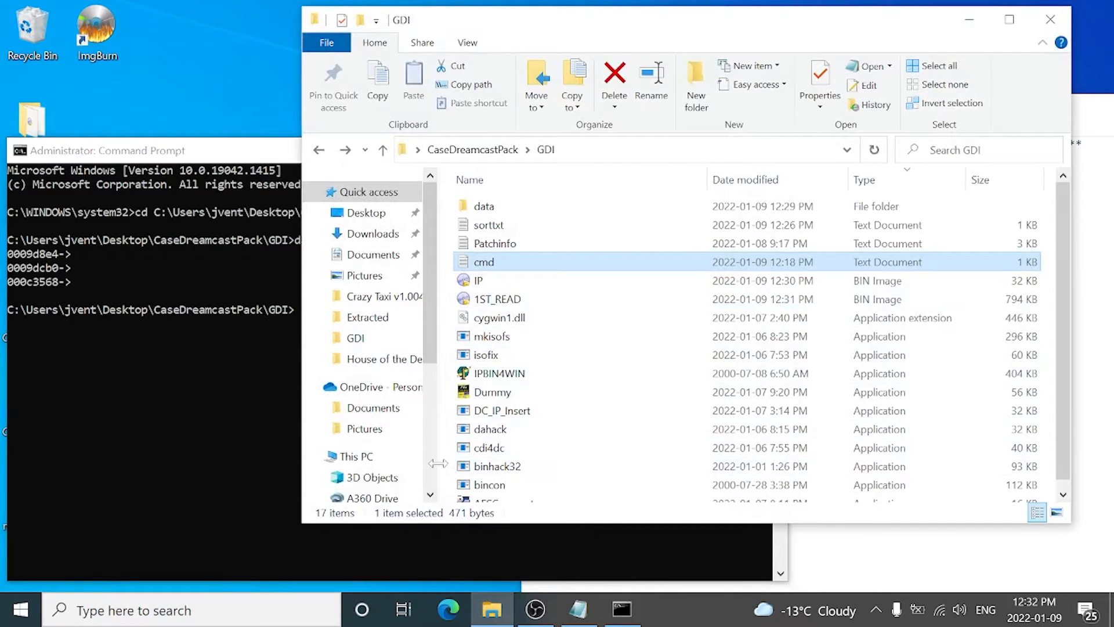
pyautogui.click(263, 402)
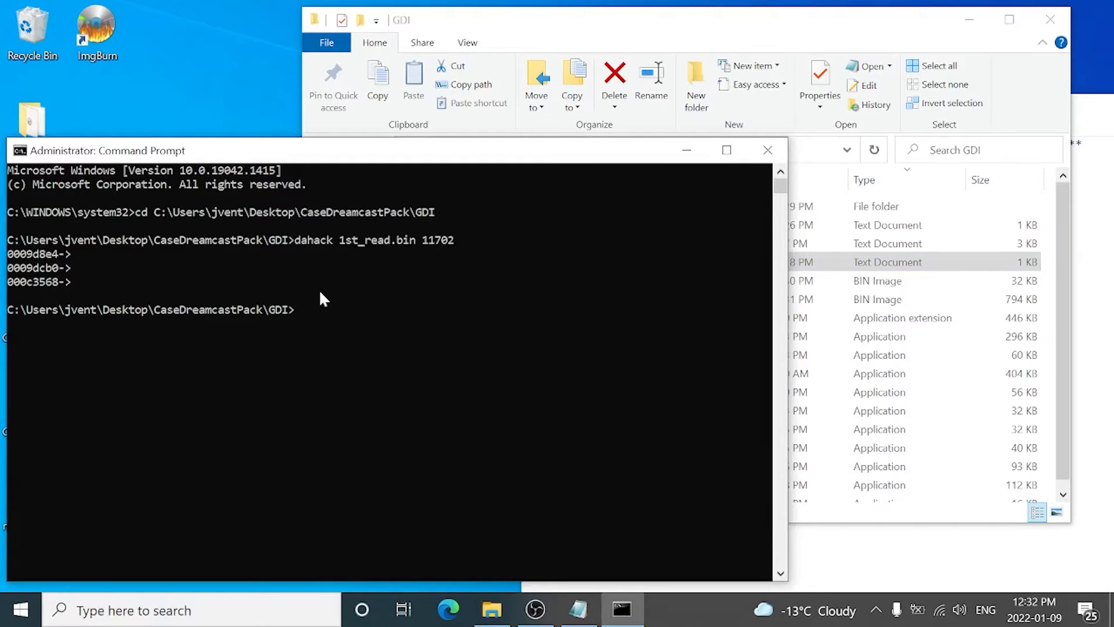
# Copy the binhack32 command name from the cmd notes and run it in Command Prompt
pyautogui.click(579, 609)
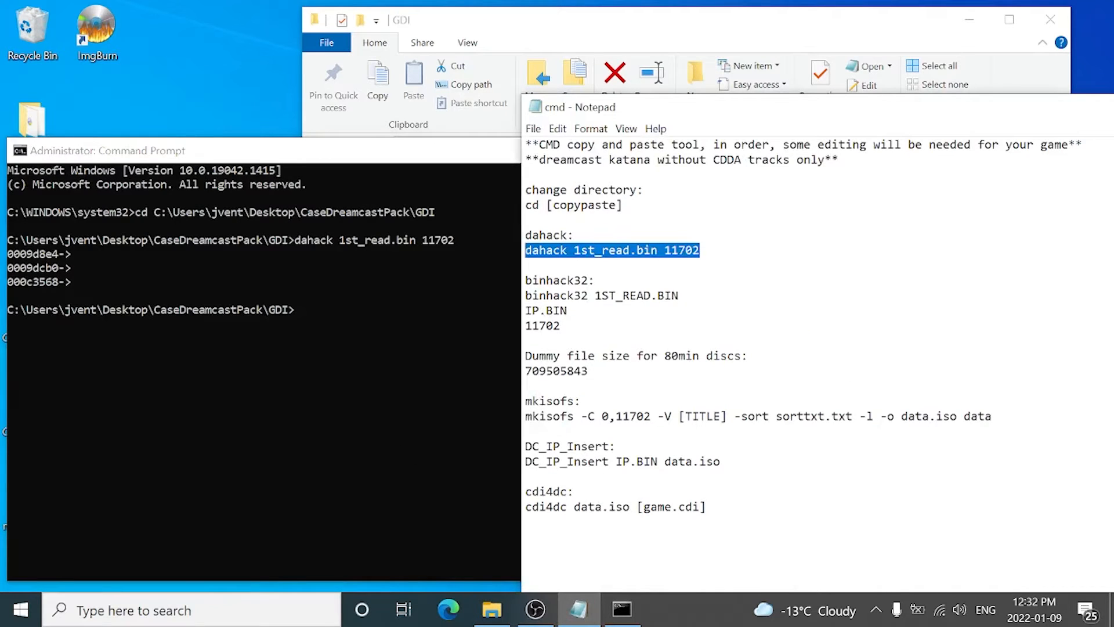
pyautogui.moveTo(589, 296); pyautogui.dragTo(526, 295)
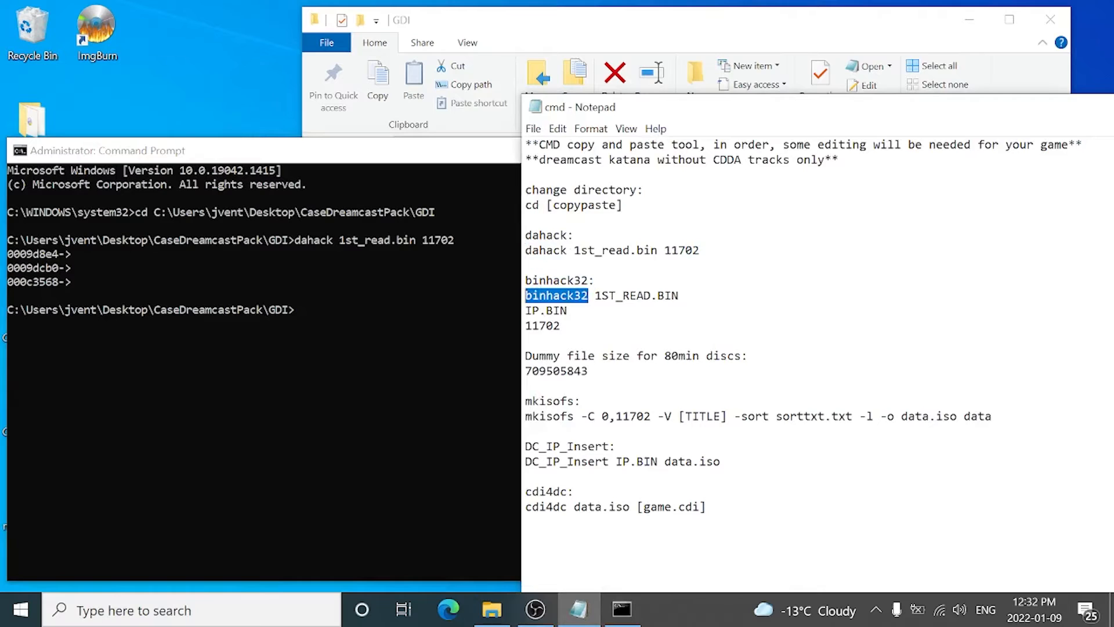
pyautogui.rightClick(528, 296)
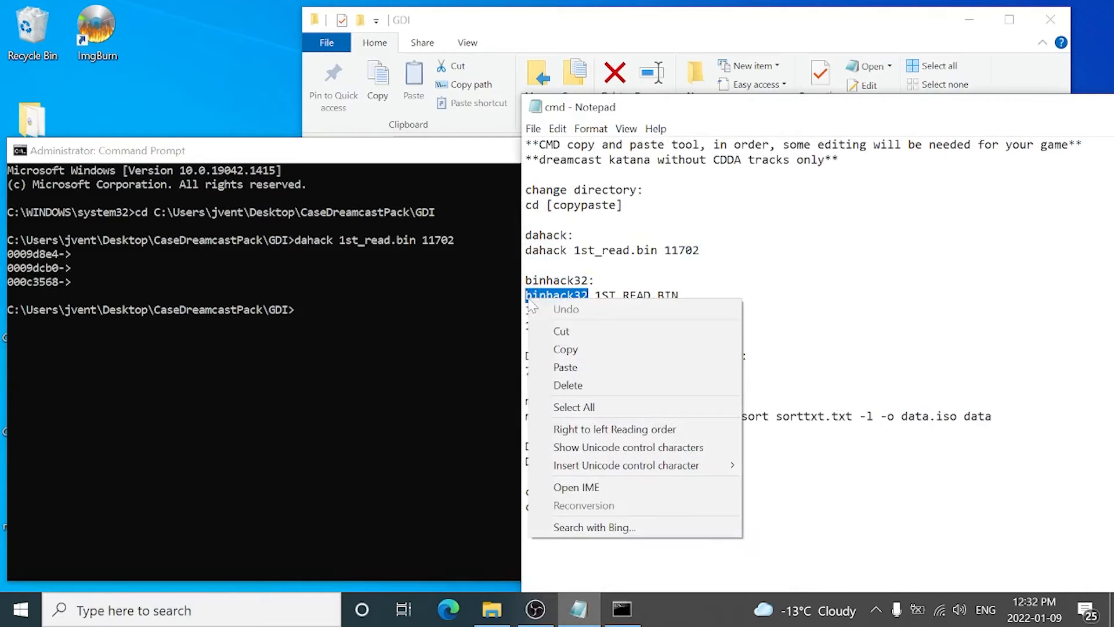
pyautogui.click(566, 350)
pyautogui.click(338, 307)
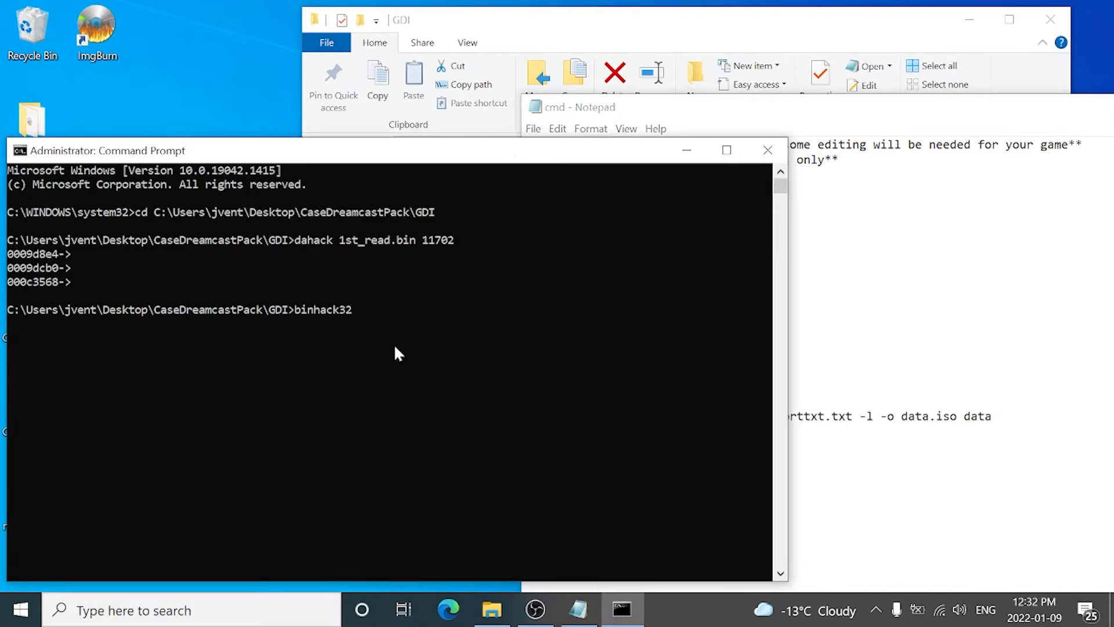
pyautogui.press('Return')
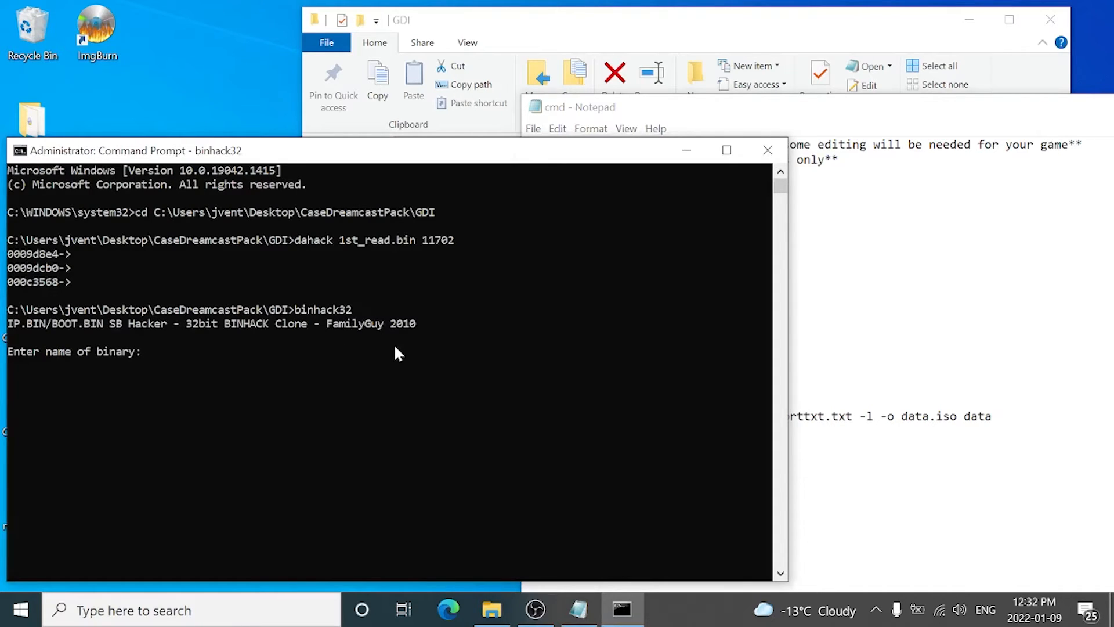
# Copy 1ST_READ.BIN from the cmd notes and enter it as binhack32's binary name
pyautogui.click(813, 372)
pyautogui.click(749, 355)
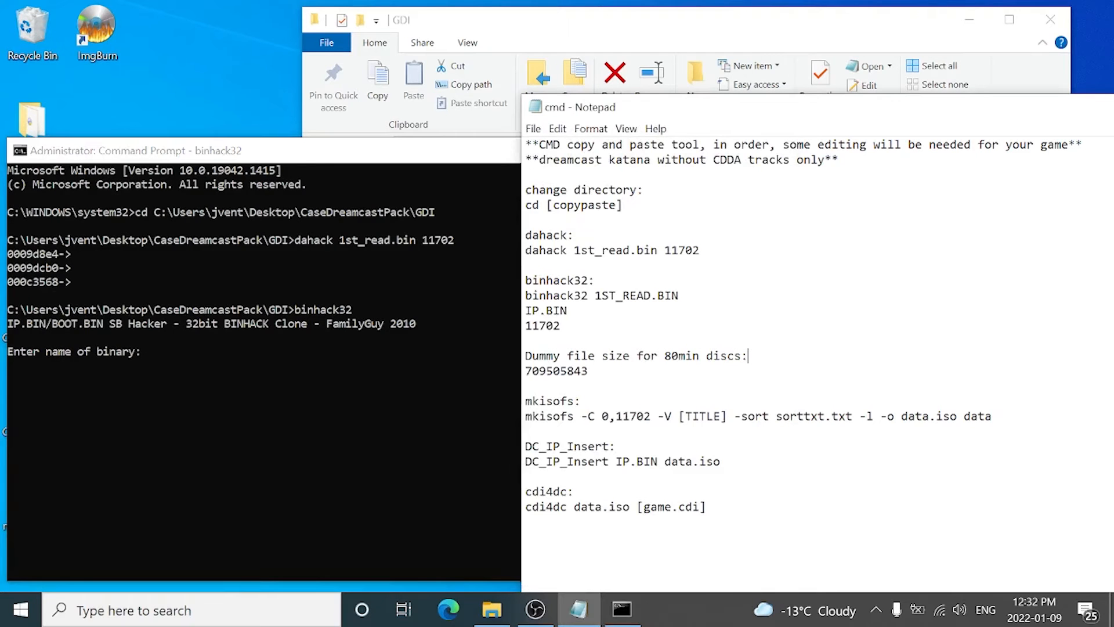
pyautogui.moveTo(595, 295); pyautogui.dragTo(687, 295)
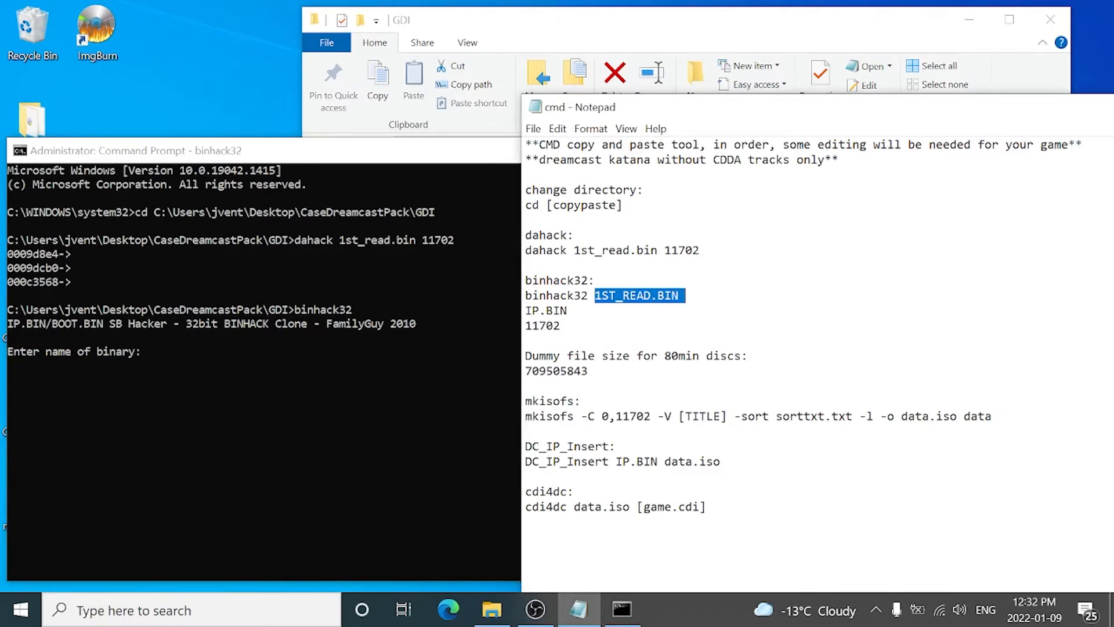
pyautogui.rightClick(638, 290)
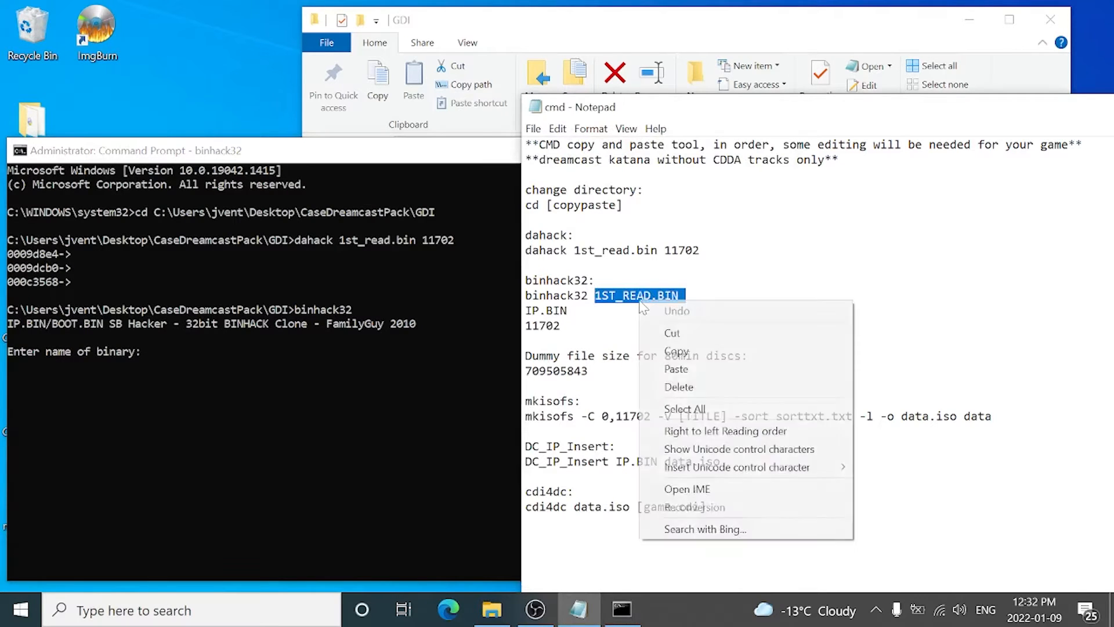
pyautogui.click(668, 352)
pyautogui.click(273, 347)
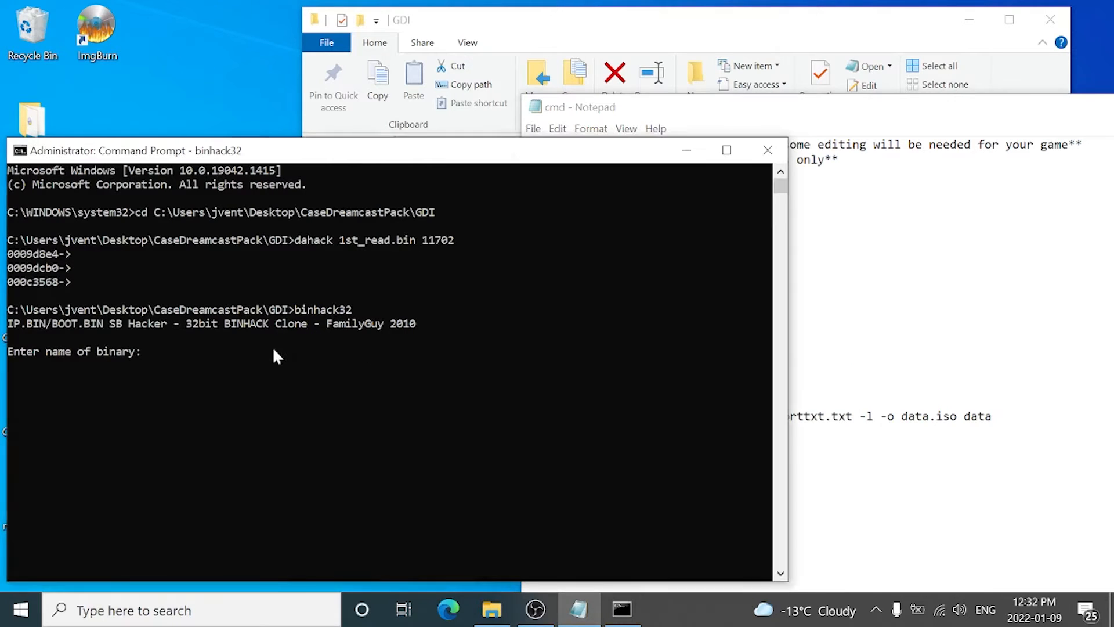
pyautogui.rightClick(267, 357)
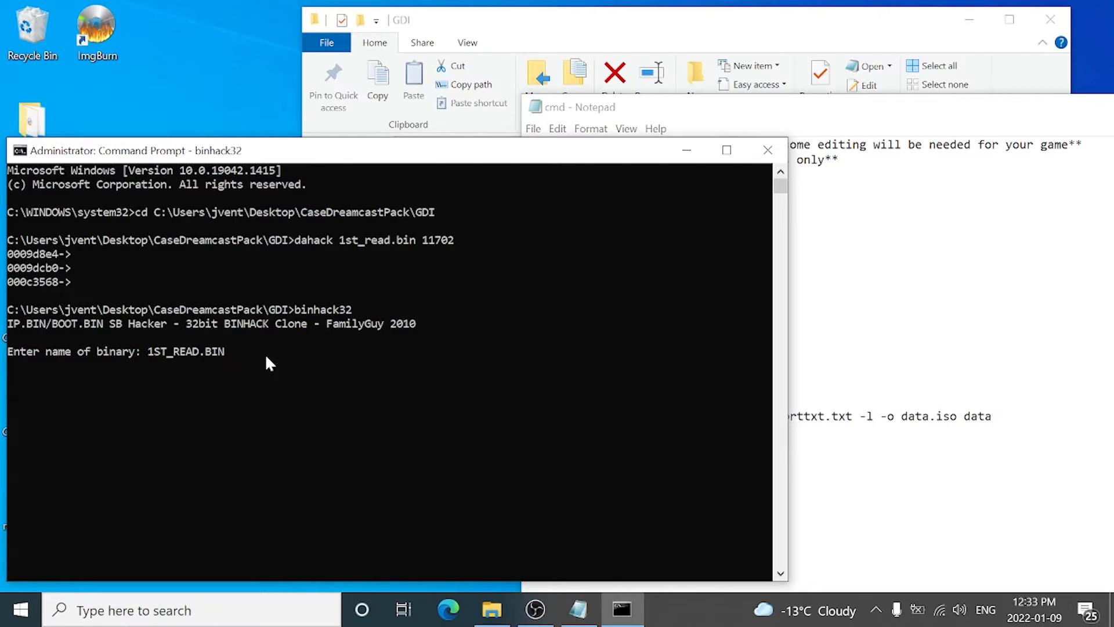
pyautogui.press('Return')
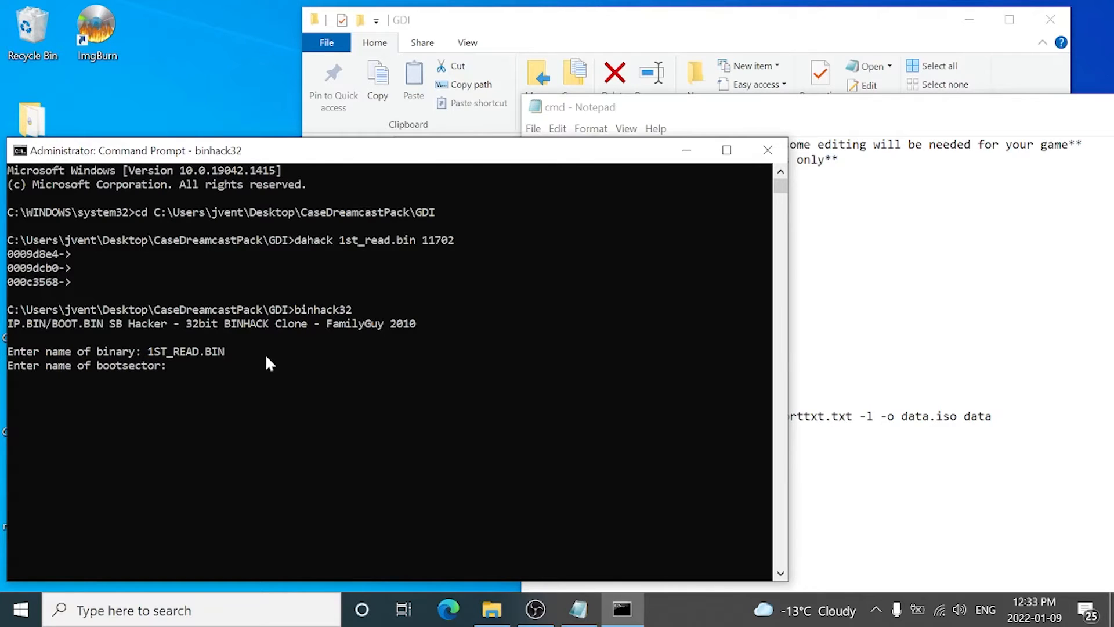
# Copy IP.BIN from the cmd notes and enter it as binhack32's bootsector name
pyautogui.click(598, 113)
pyautogui.moveTo(568, 311); pyautogui.dragTo(519, 313)
pyautogui.rightClick(529, 310)
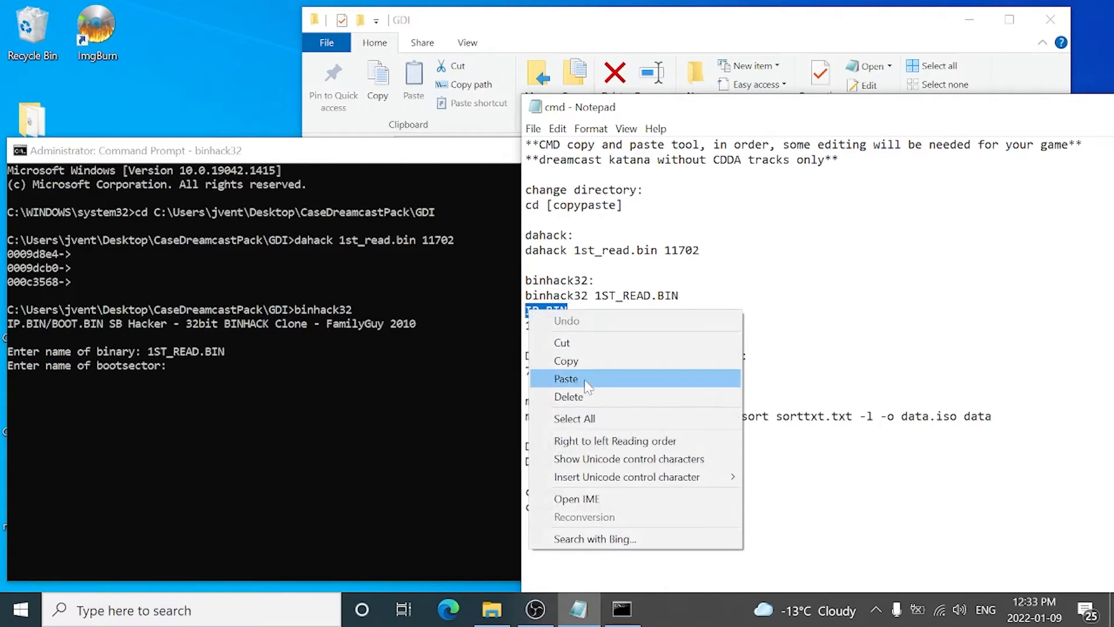
pyautogui.click(583, 360)
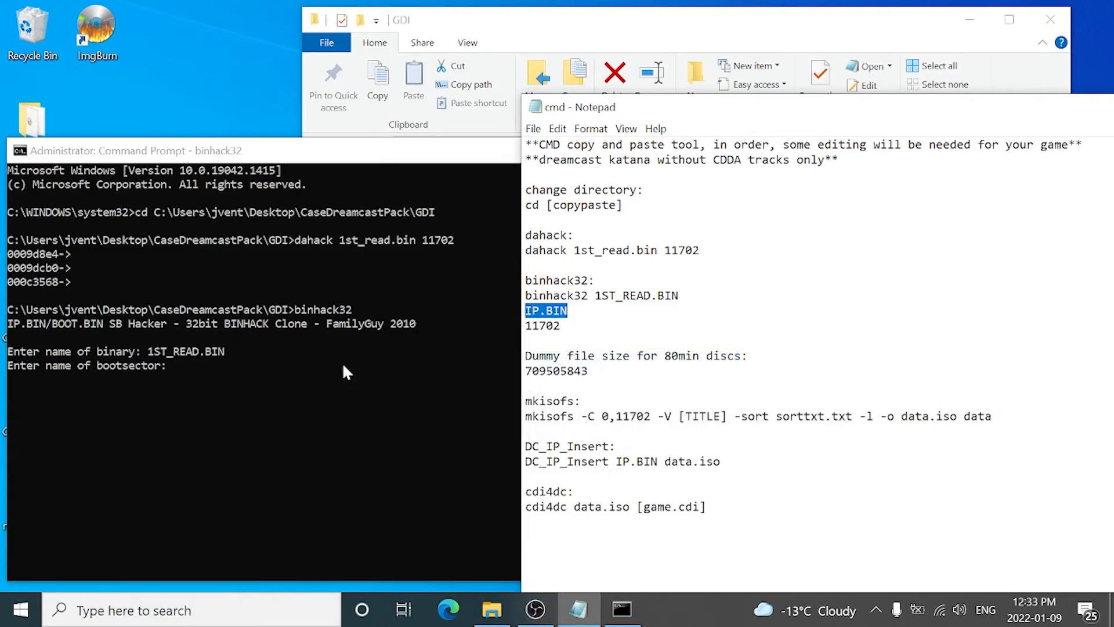
pyautogui.click(316, 368)
pyautogui.rightClick(304, 381)
pyautogui.press('Return')
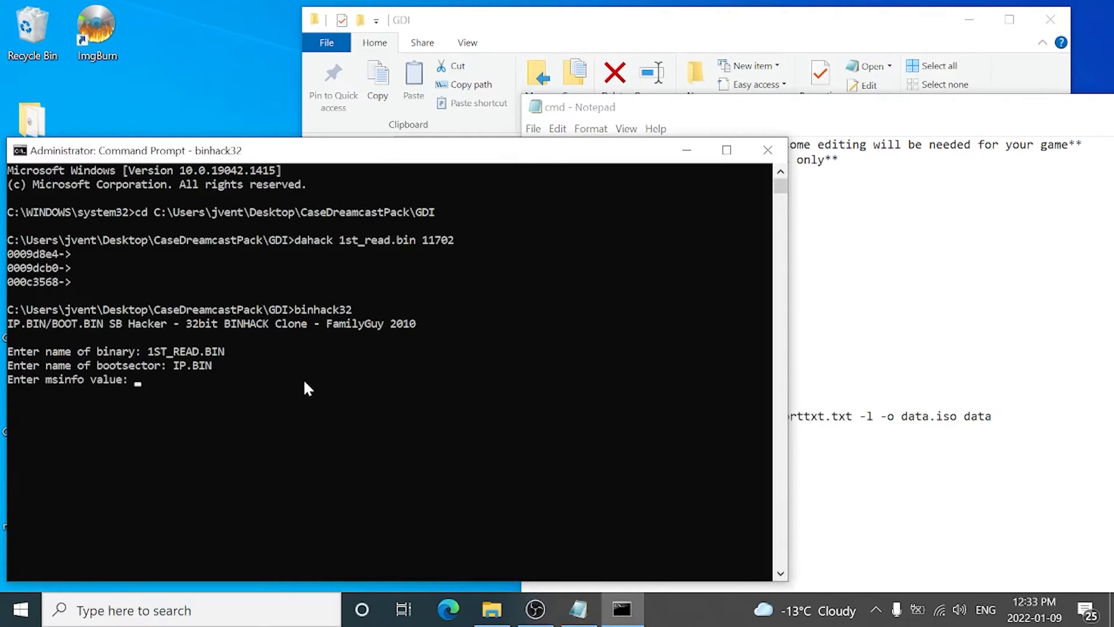
# Copy 11702 from the cmd notes and enter it as the msinfo value to run the binhack32 patch
pyautogui.click(569, 113)
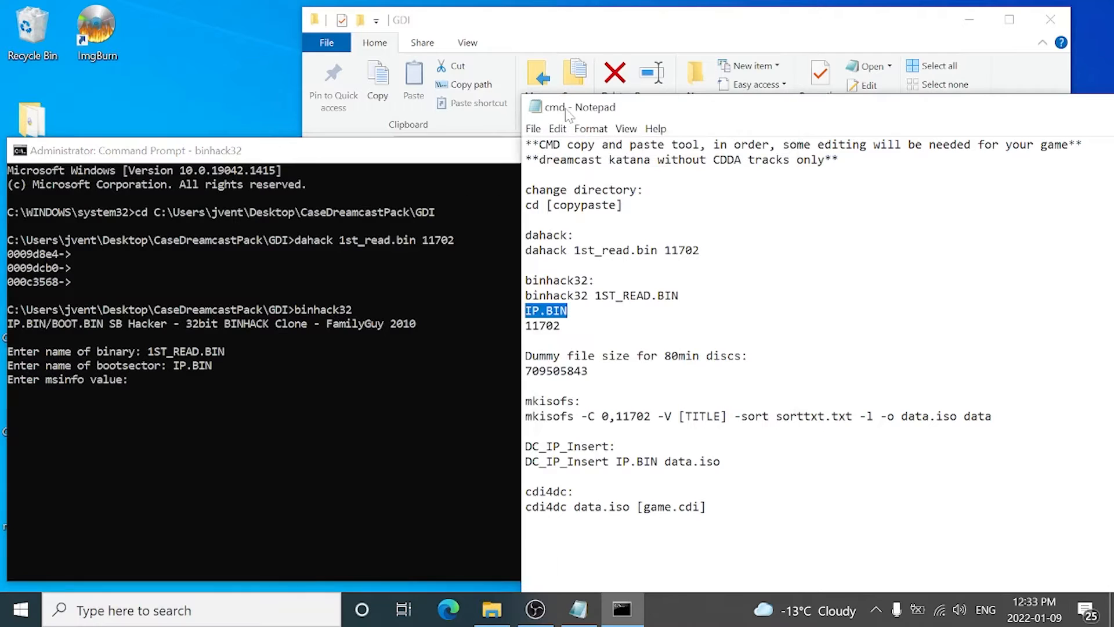
pyautogui.moveTo(563, 326); pyautogui.dragTo(524, 326)
pyautogui.rightClick(548, 332)
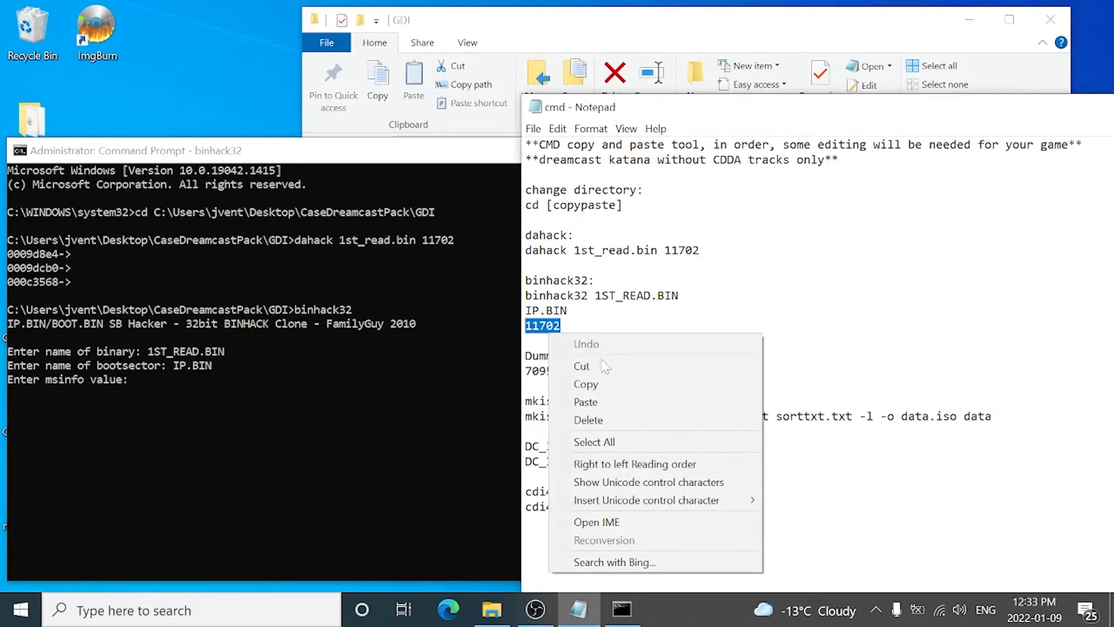
pyautogui.click(580, 384)
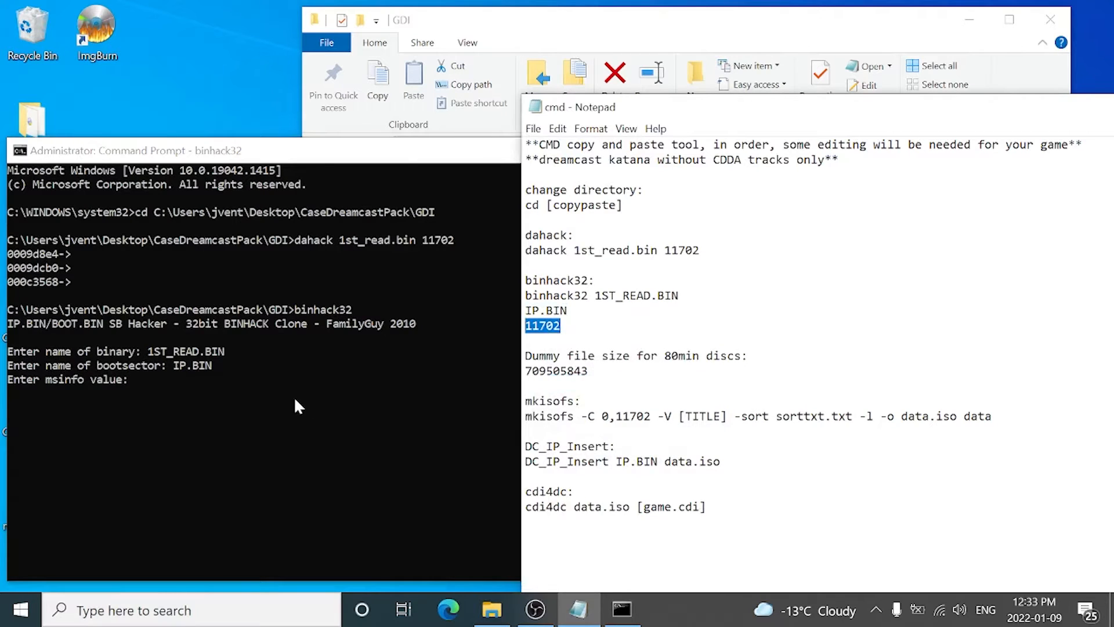
pyautogui.click(281, 387)
pyautogui.rightClick(275, 385)
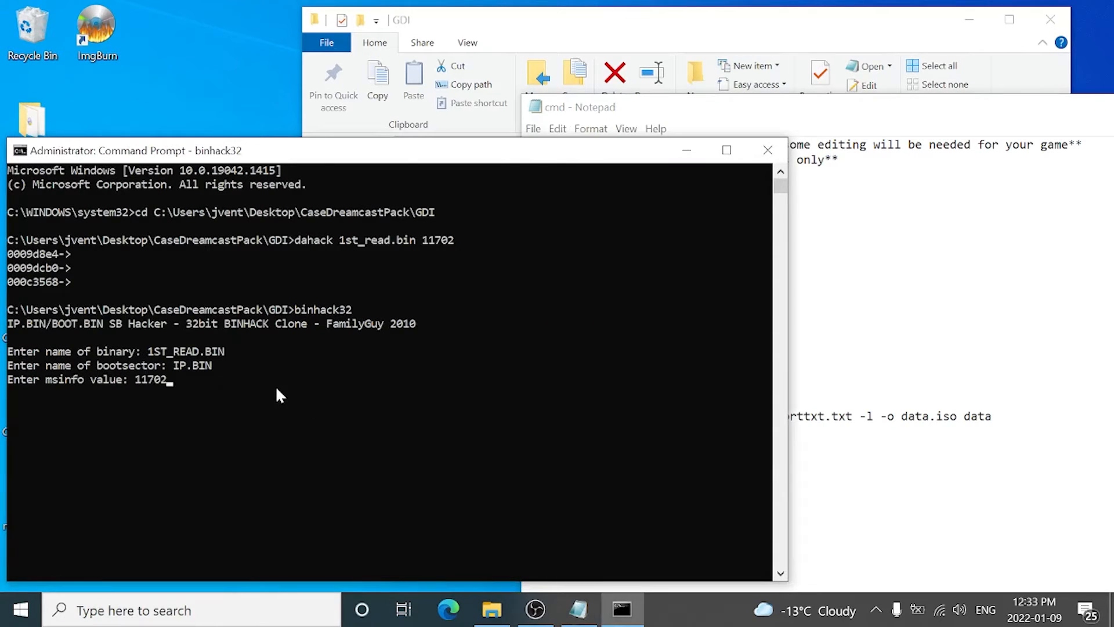
pyautogui.press('Return')
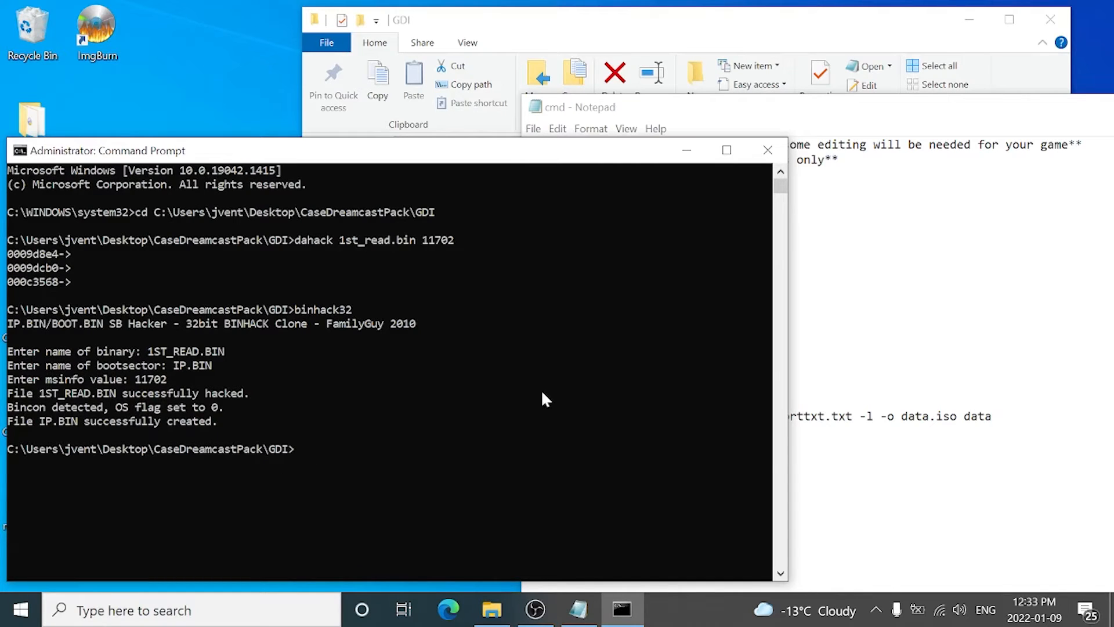
# Minimize Command Prompt, open the Dummy program from the GDI folder, and move its window clear of the file list
pyautogui.click(686, 149)
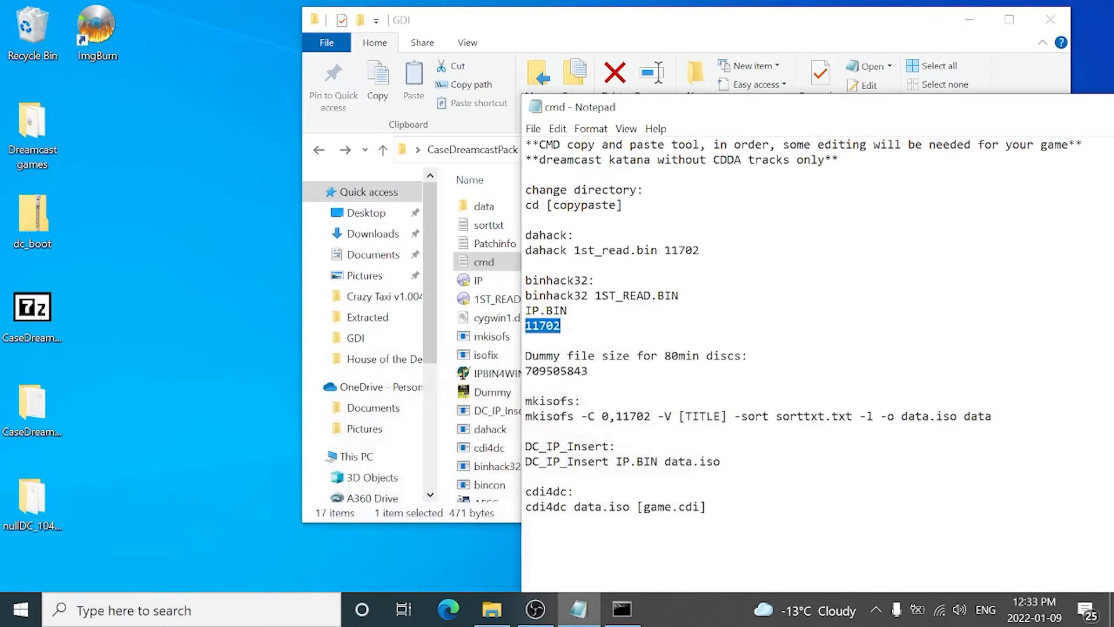
pyautogui.click(556, 29)
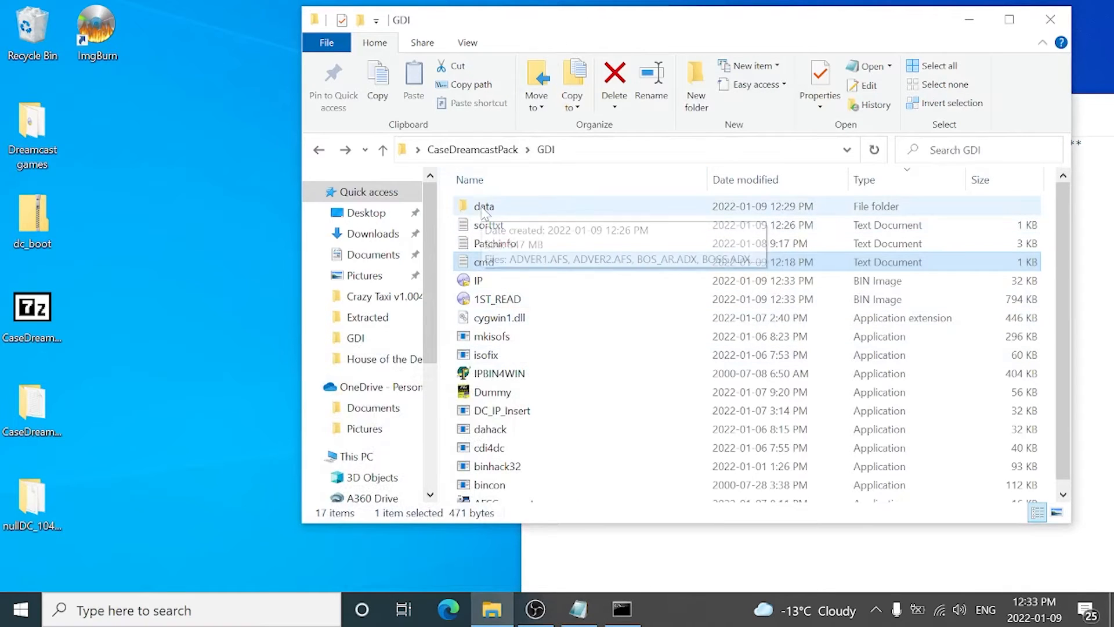
pyautogui.doubleClick(484, 397)
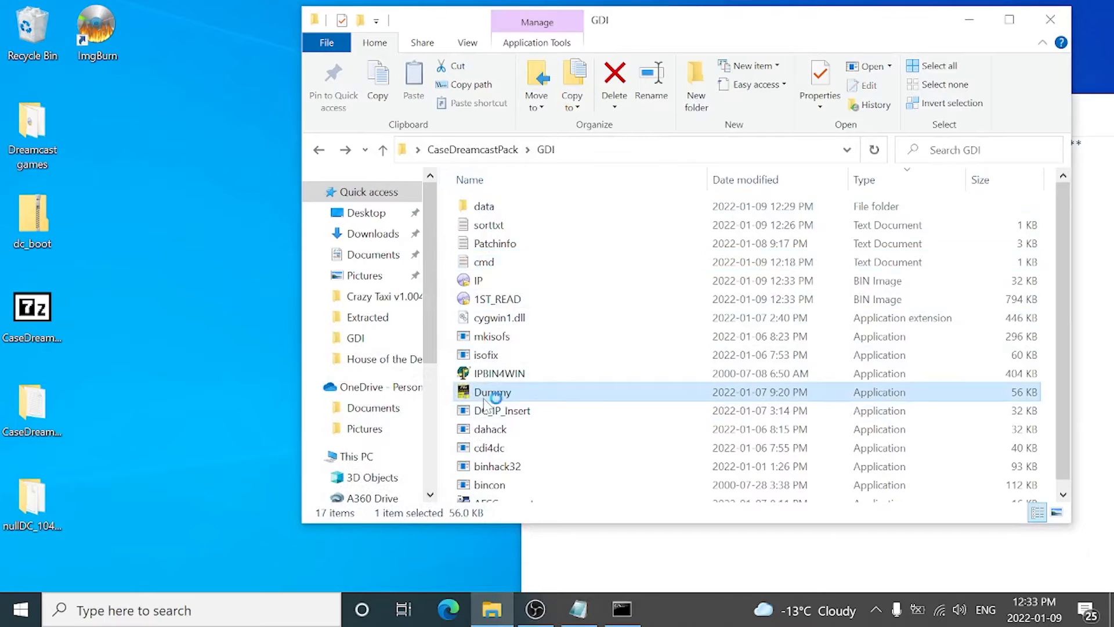
pyautogui.moveTo(223, 104); pyautogui.dragTo(137, 86)
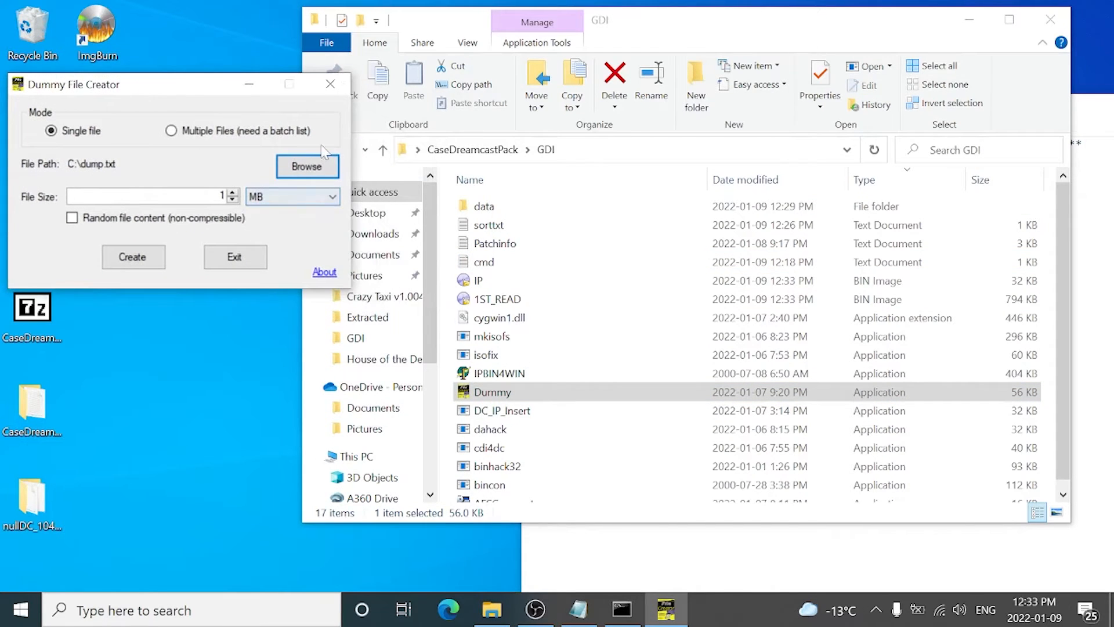
# Set the dummy file's save location to DUMMY.DAT inside the GDI data folder
pyautogui.click(308, 167)
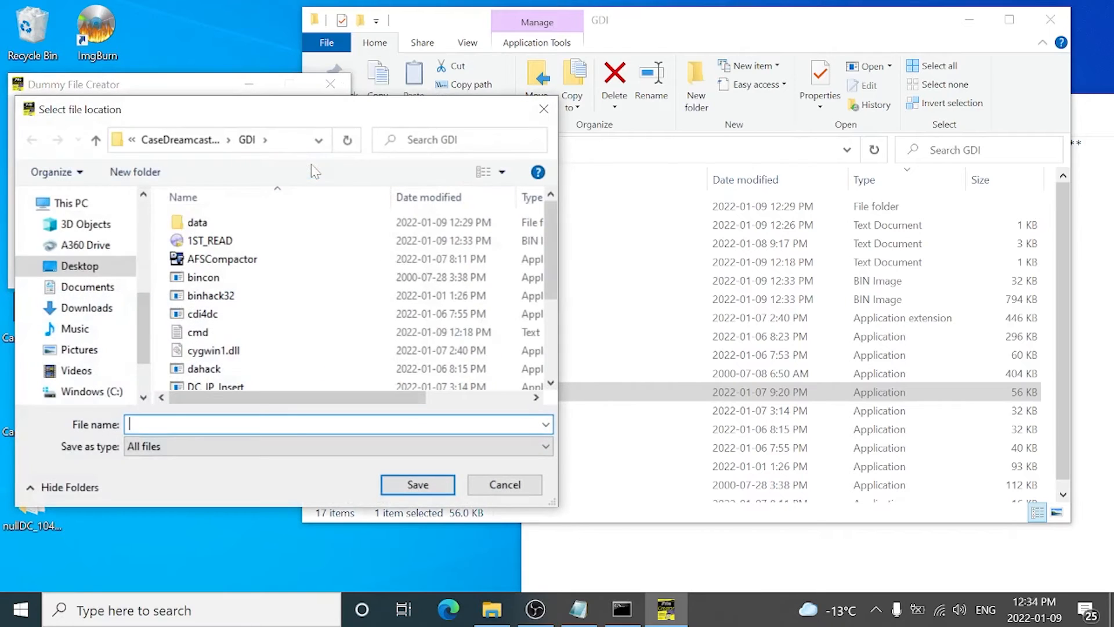
pyautogui.click(203, 225)
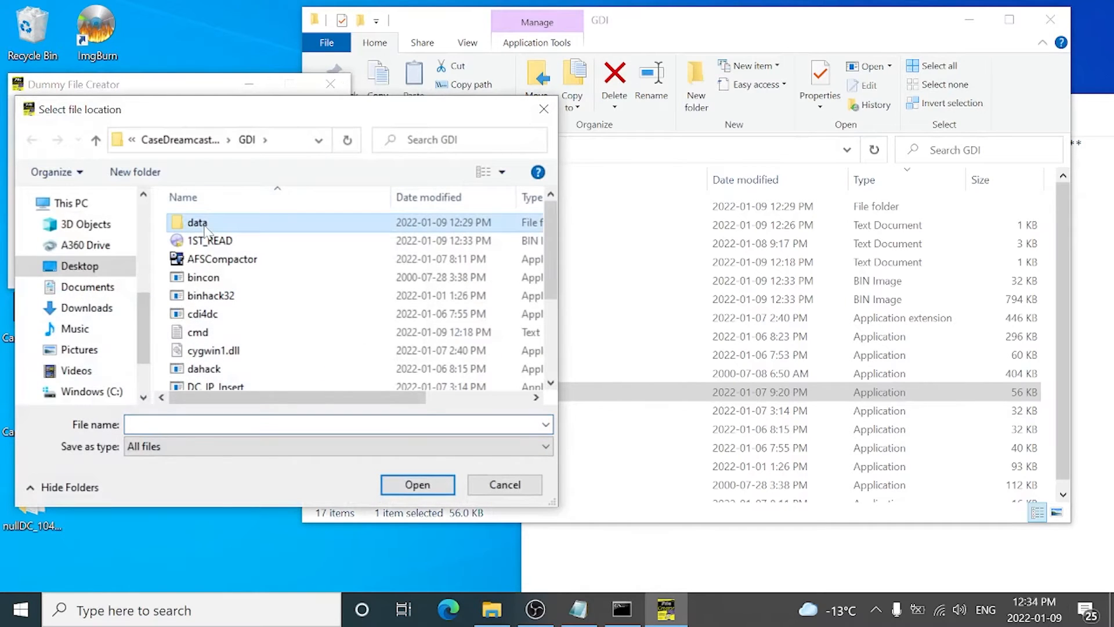
pyautogui.click(400, 487)
pyautogui.click(239, 424)
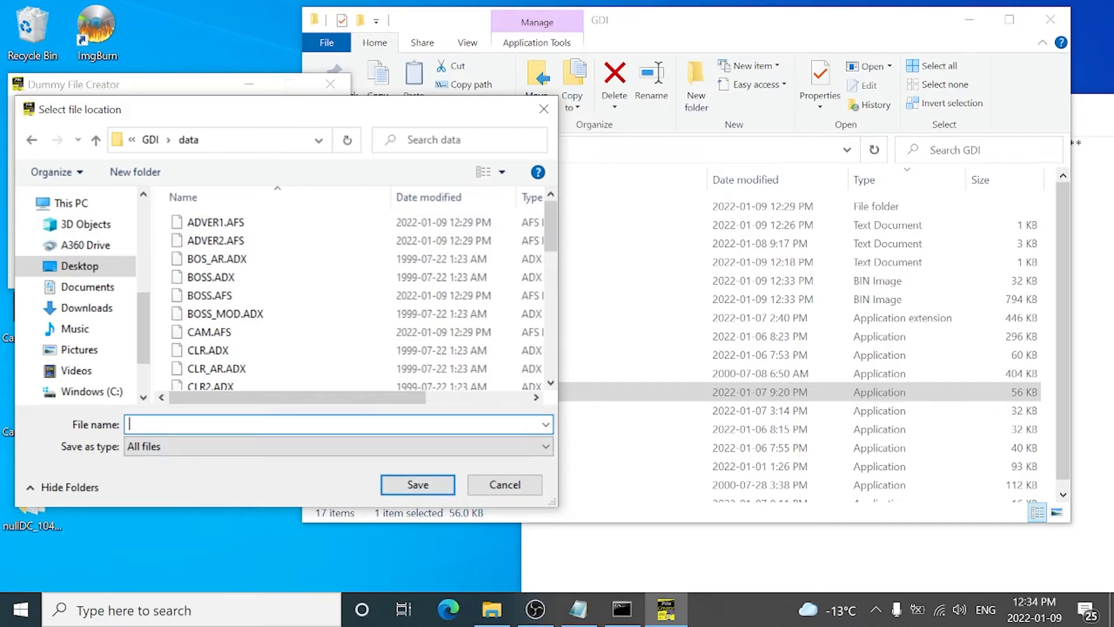
pyautogui.write('DUMMY.DAT')
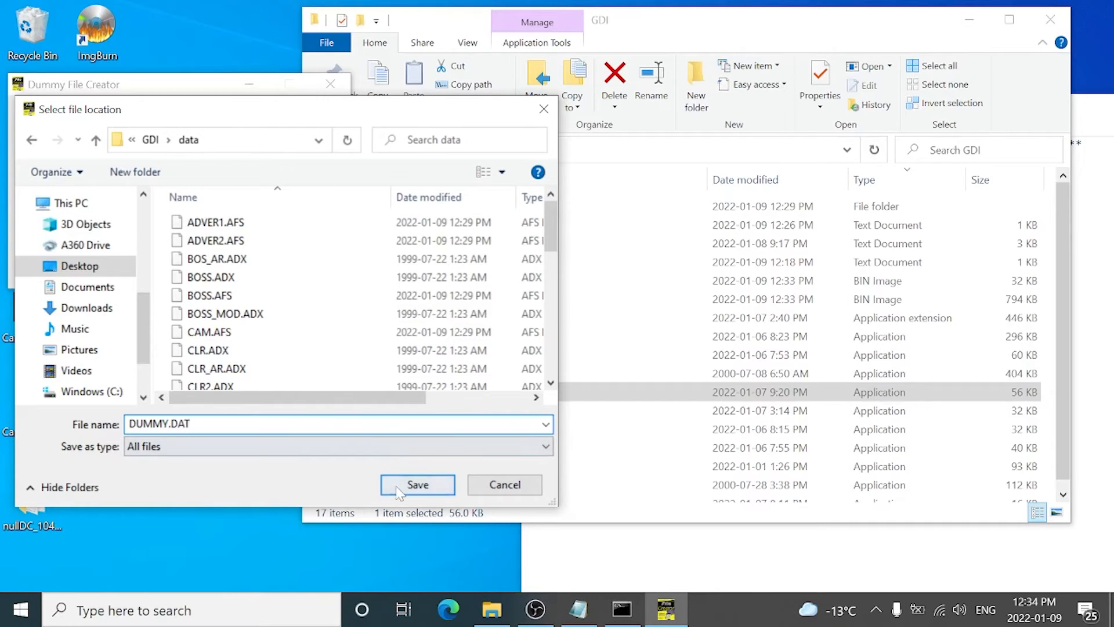
pyautogui.click(417, 485)
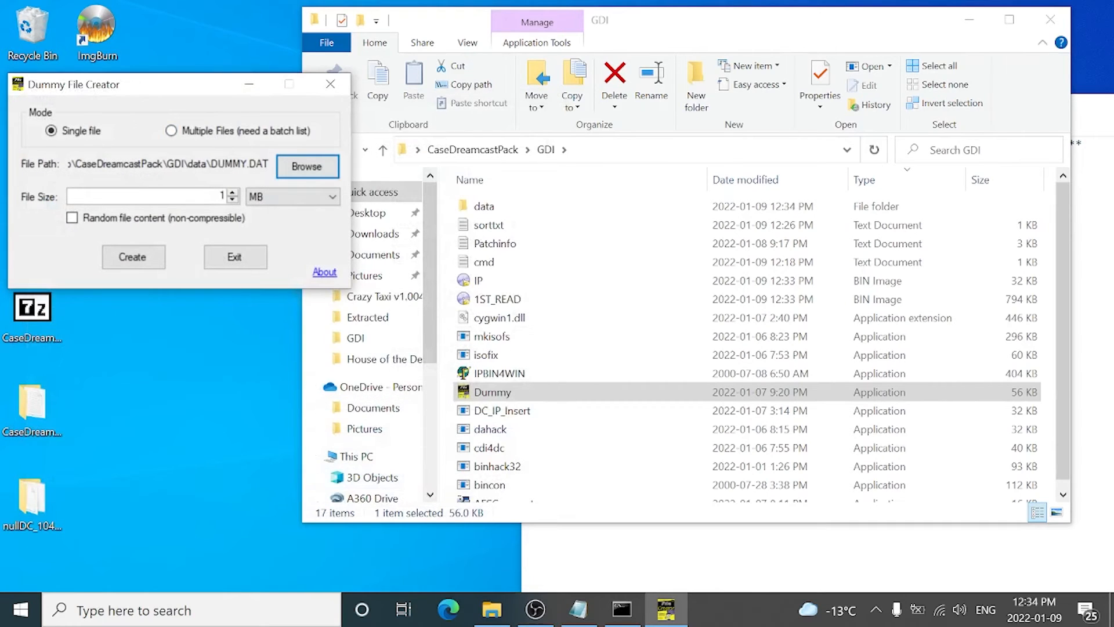
# Switch the dummy file's size unit to Byte(s) and select the size value for replacement
pyautogui.click(264, 197)
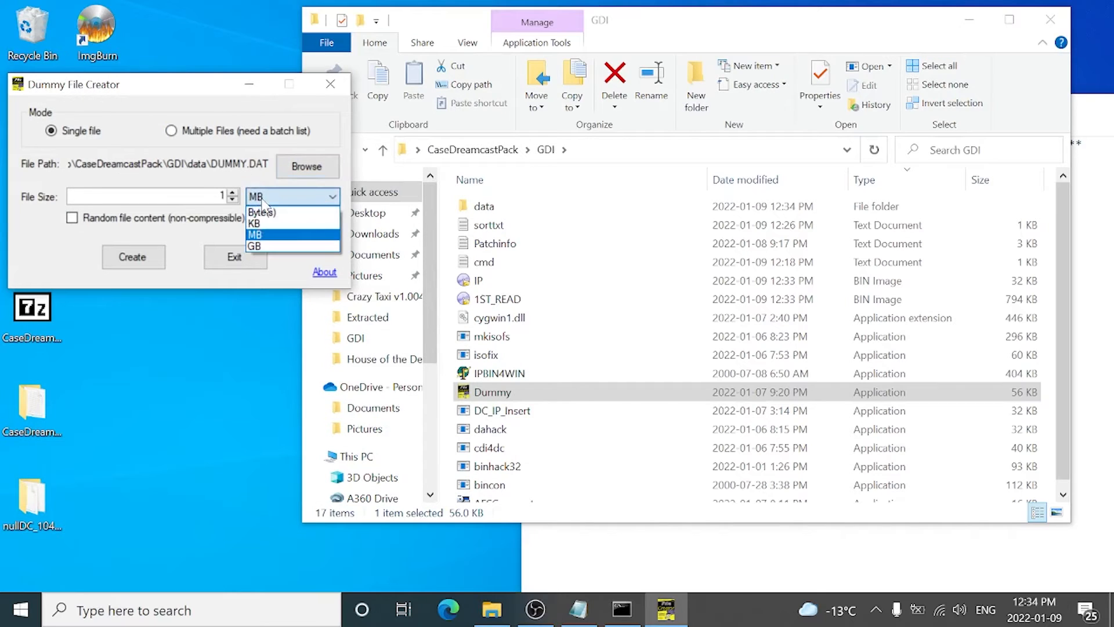
pyautogui.click(263, 213)
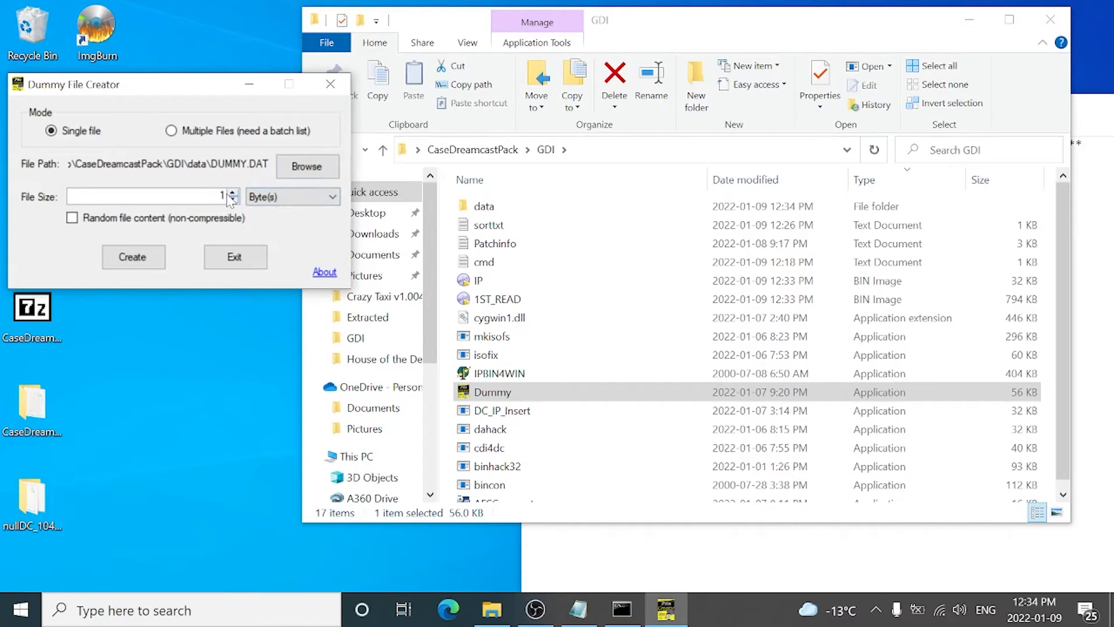
pyautogui.doubleClick(222, 195)
# Move 1ST_READ.BIN from the GDI folder into the data folder using TeraCopy
pyautogui.click(476, 211)
pyautogui.rightClick(476, 211)
pyautogui.press('Escape')
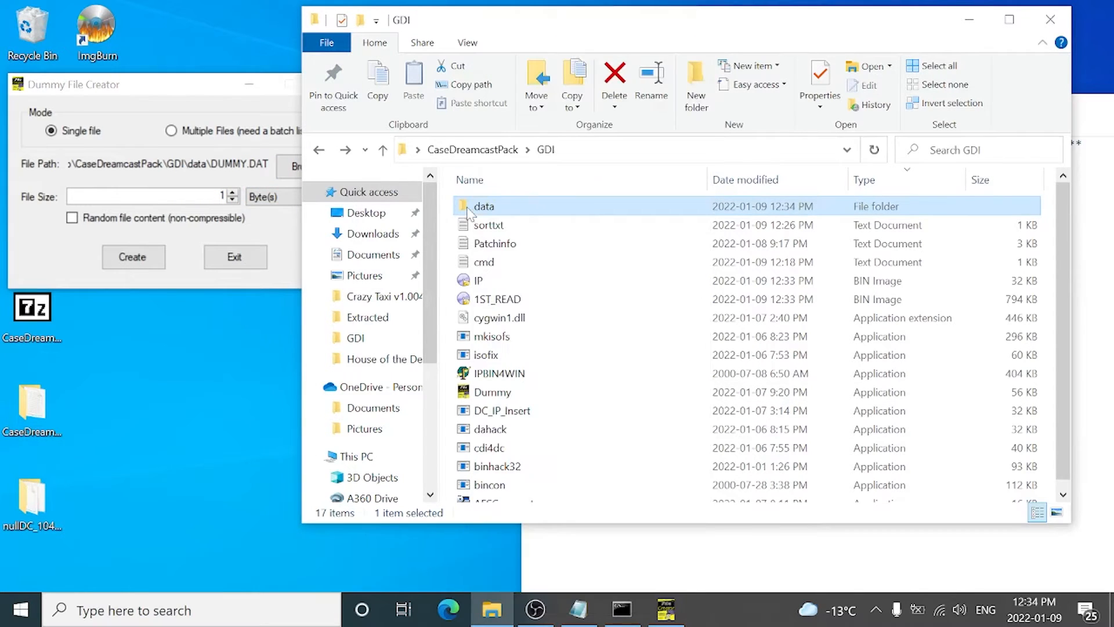
pyautogui.moveTo(490, 297); pyautogui.dragTo(490, 207)
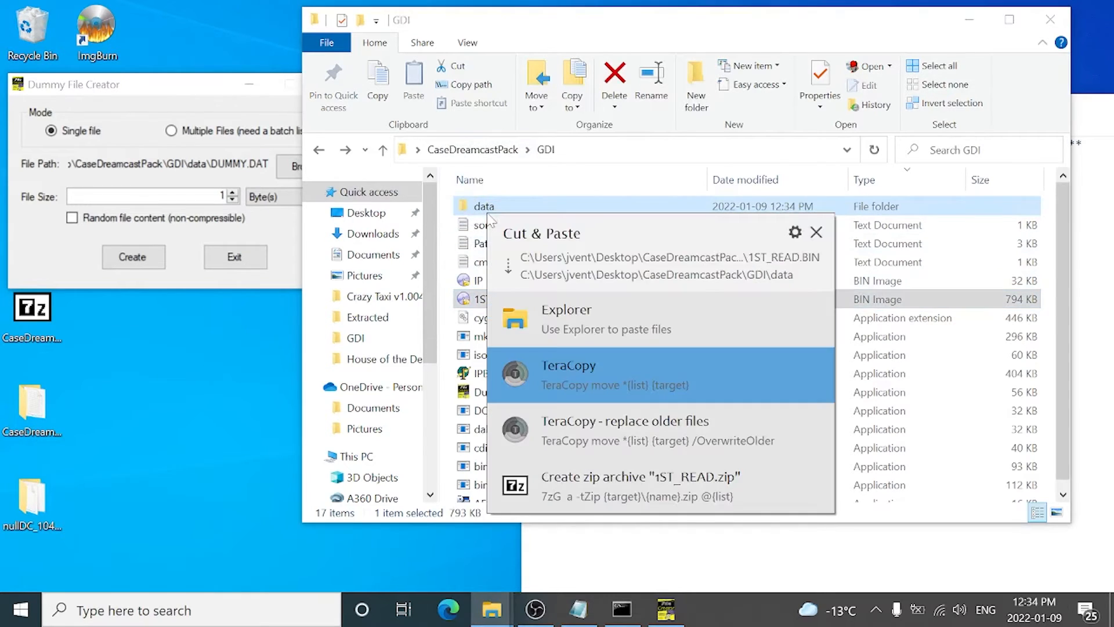
pyautogui.click(554, 368)
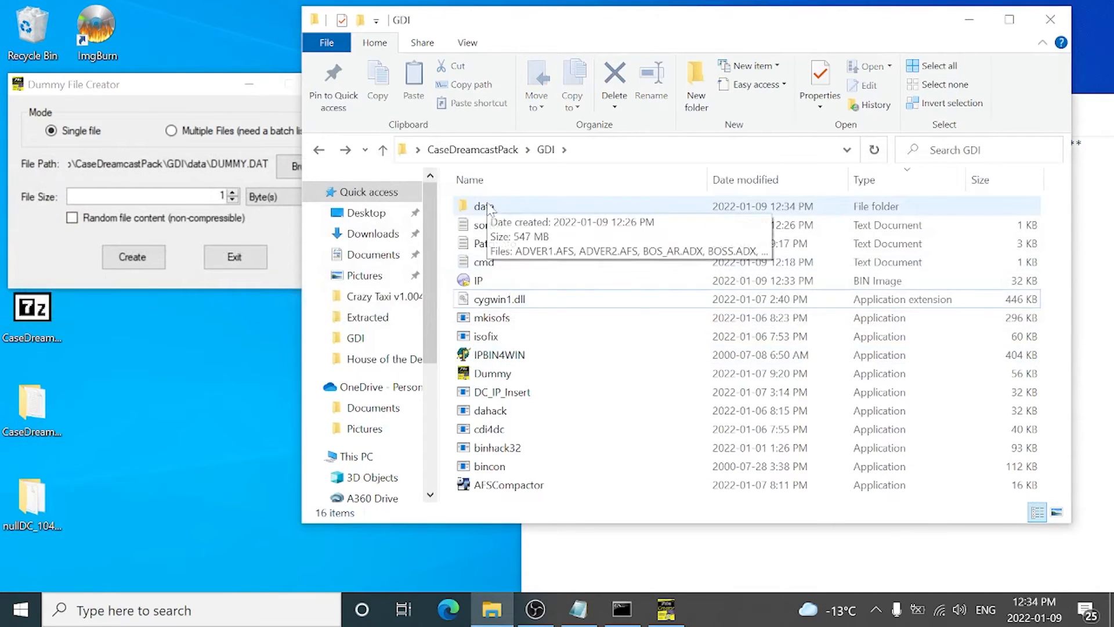
# Open the data folder's properties and place the window beside the file list to read its size in bytes
pyautogui.click(490, 206)
pyautogui.rightClick(490, 206)
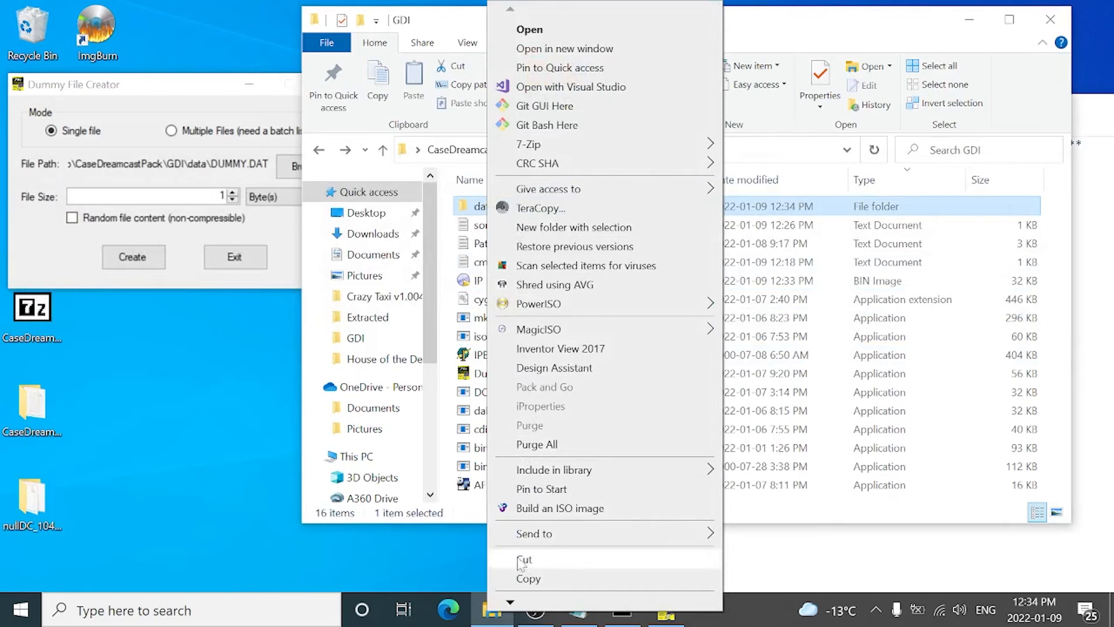
pyautogui.moveTo(514, 602)
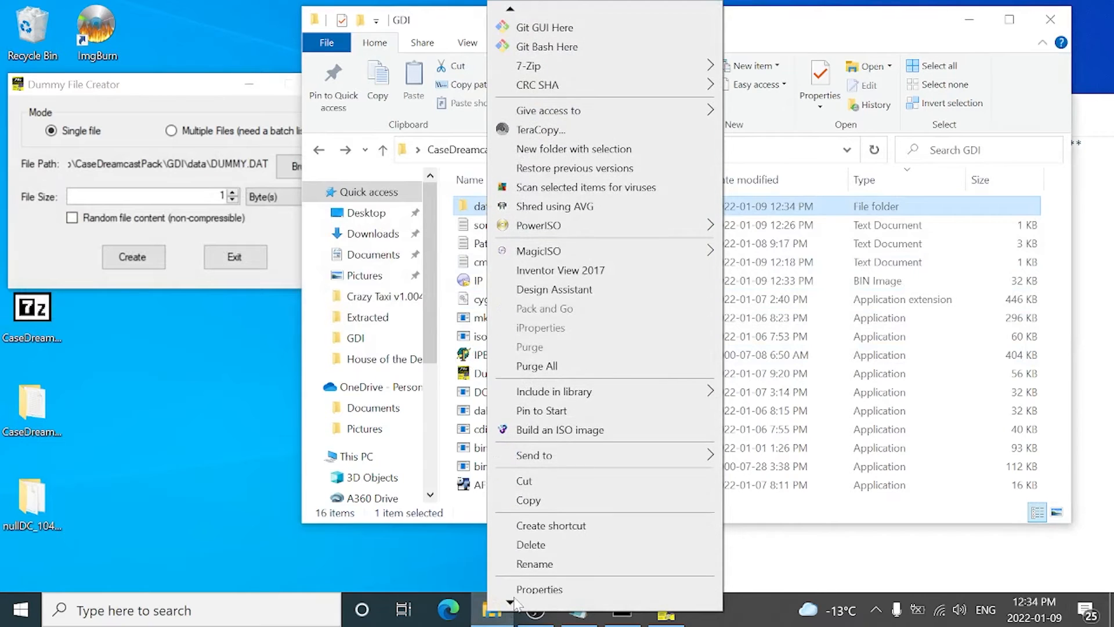
pyautogui.click(534, 573)
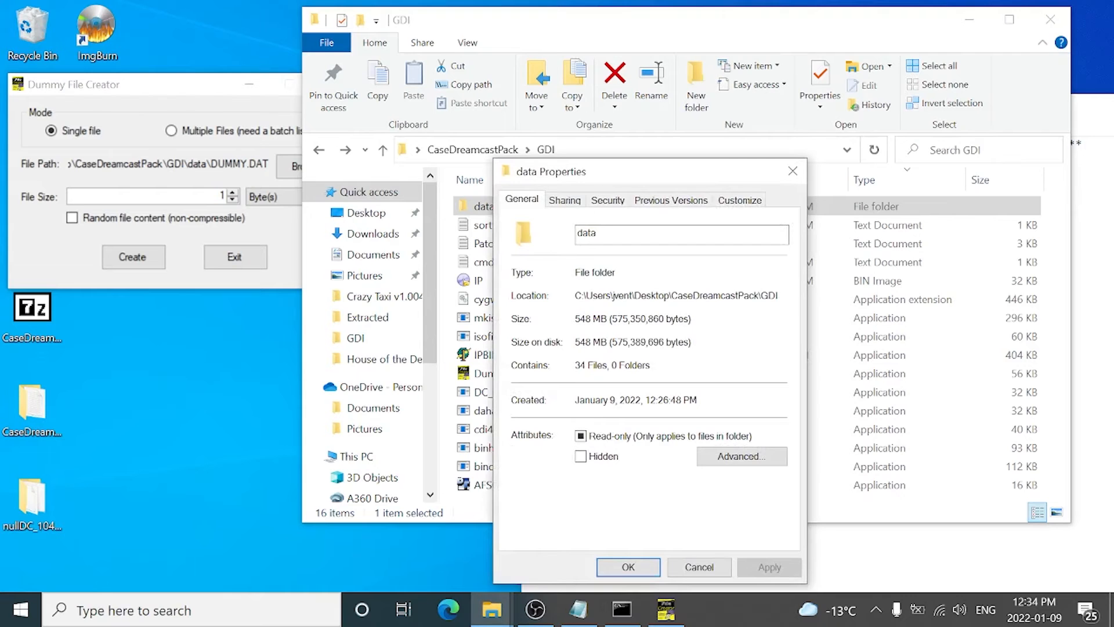
pyautogui.moveTo(594, 180); pyautogui.dragTo(102, 253)
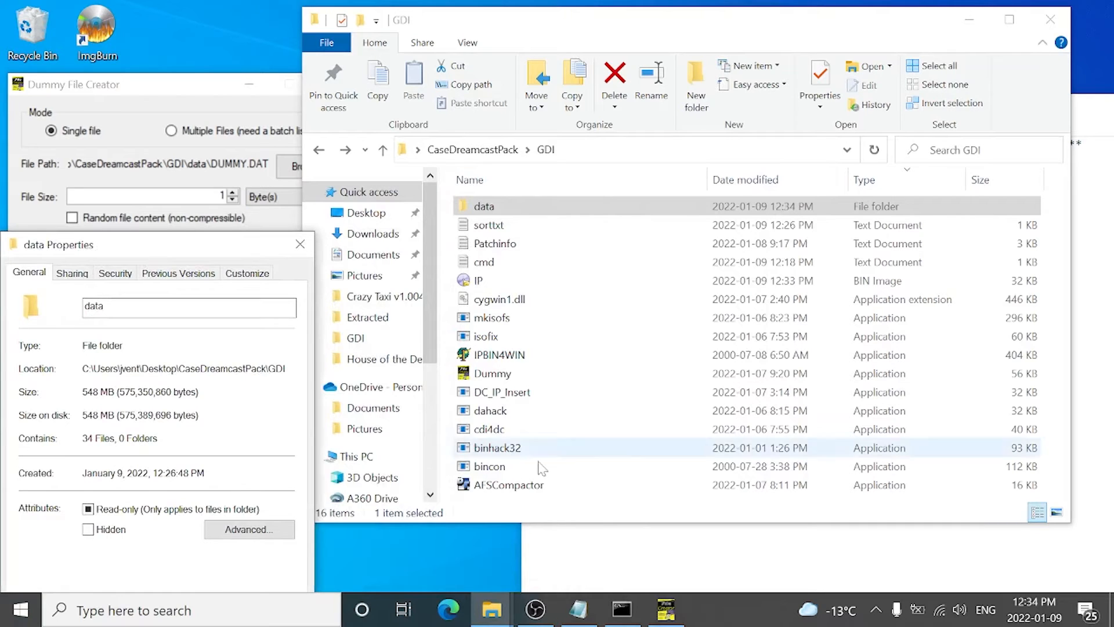
# Copy the 80min disc dummy file size 709505843 from the cmd notes
pyautogui.click(580, 617)
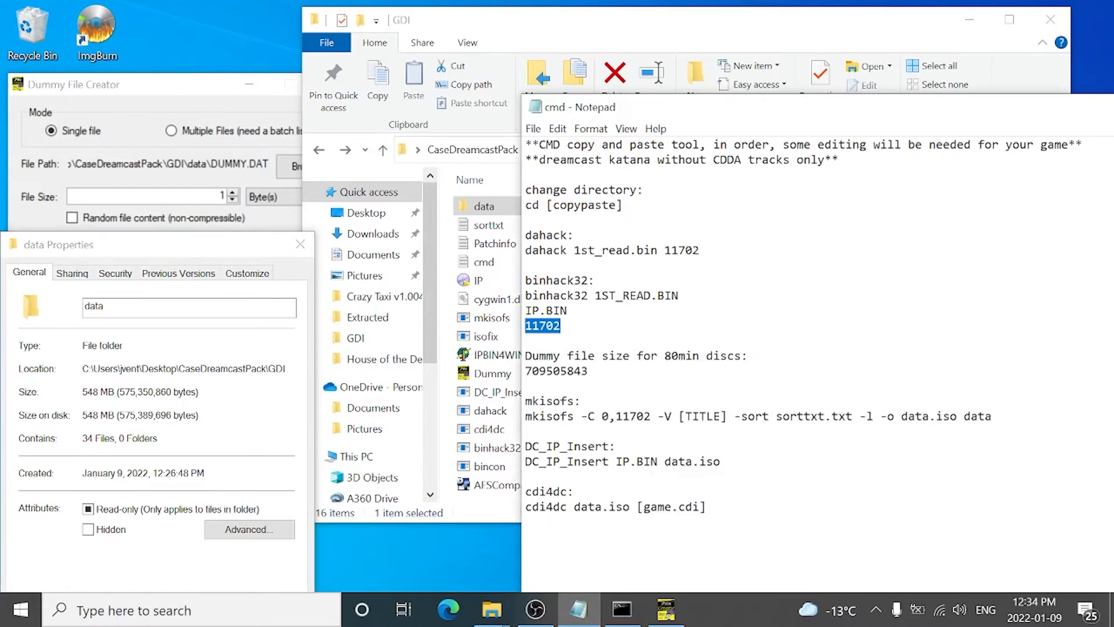
pyautogui.click(589, 371)
pyautogui.hotkey('shift', 'Up')
pyautogui.hotkey('shift', 'Up')
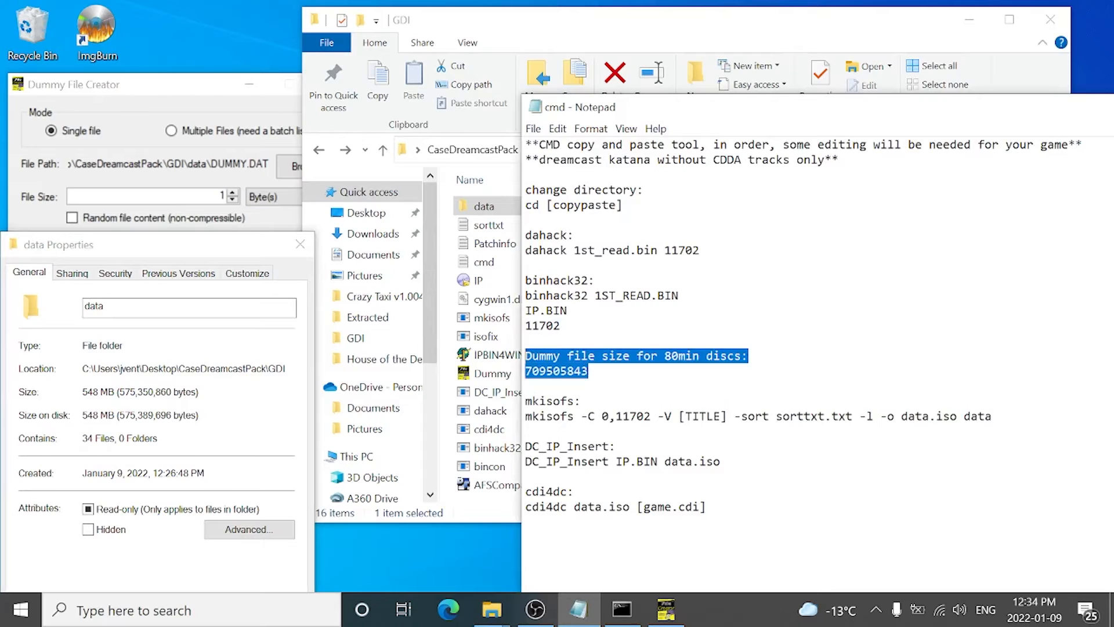
pyautogui.hotkey('shift', 'Down')
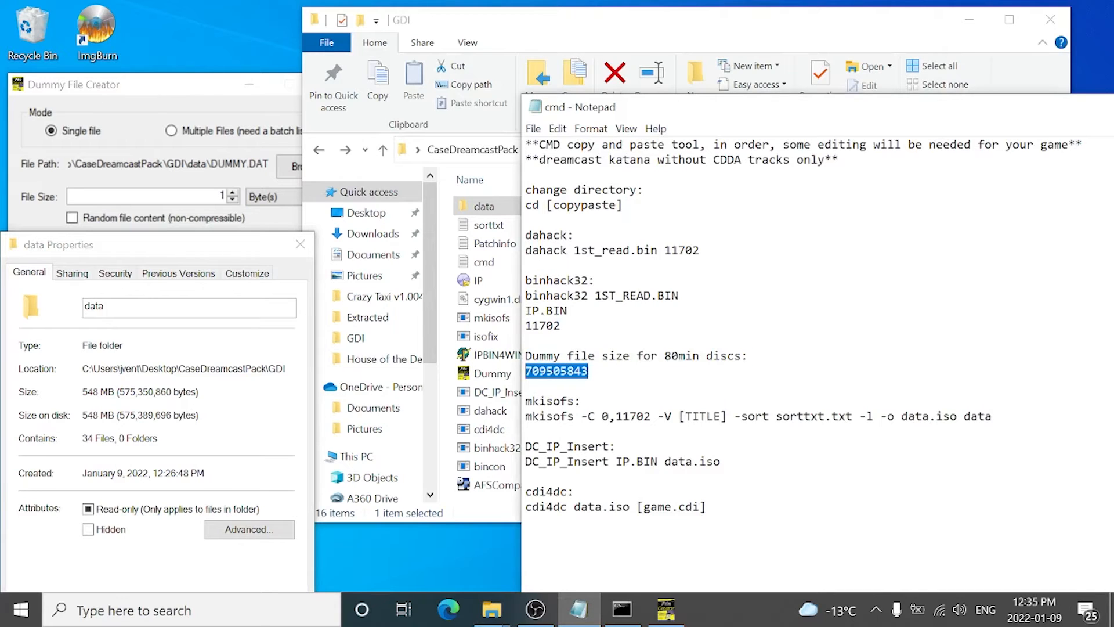
pyautogui.rightClick(531, 374)
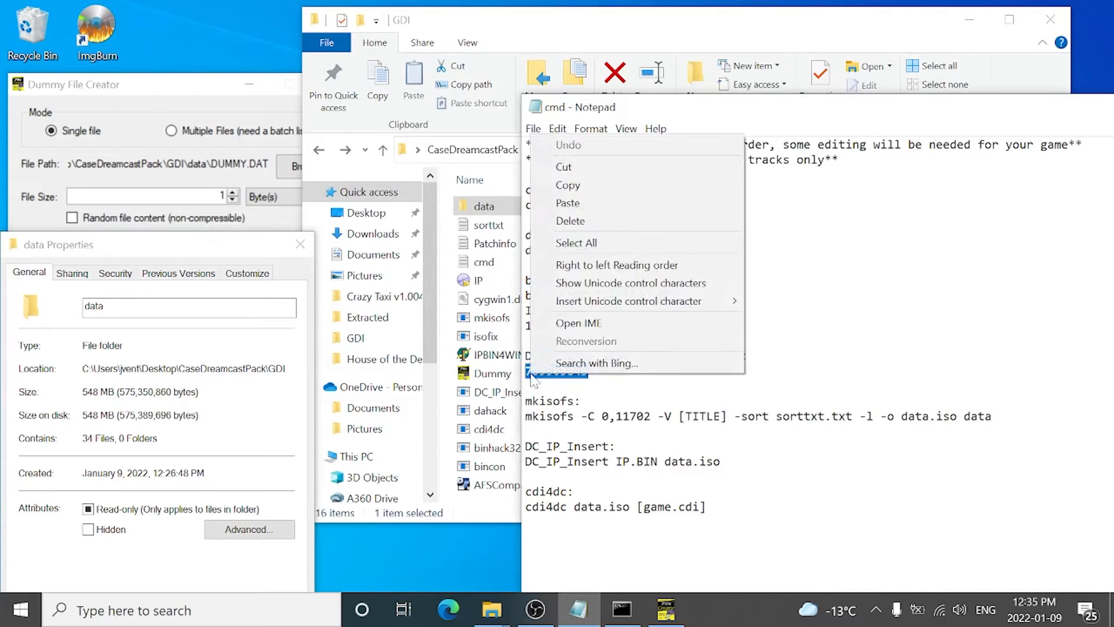
pyautogui.click(592, 185)
# Open Calculator, enter 709505843, and move its window clear of the data folder's properties
pyautogui.click(267, 610)
pyautogui.write('cal')
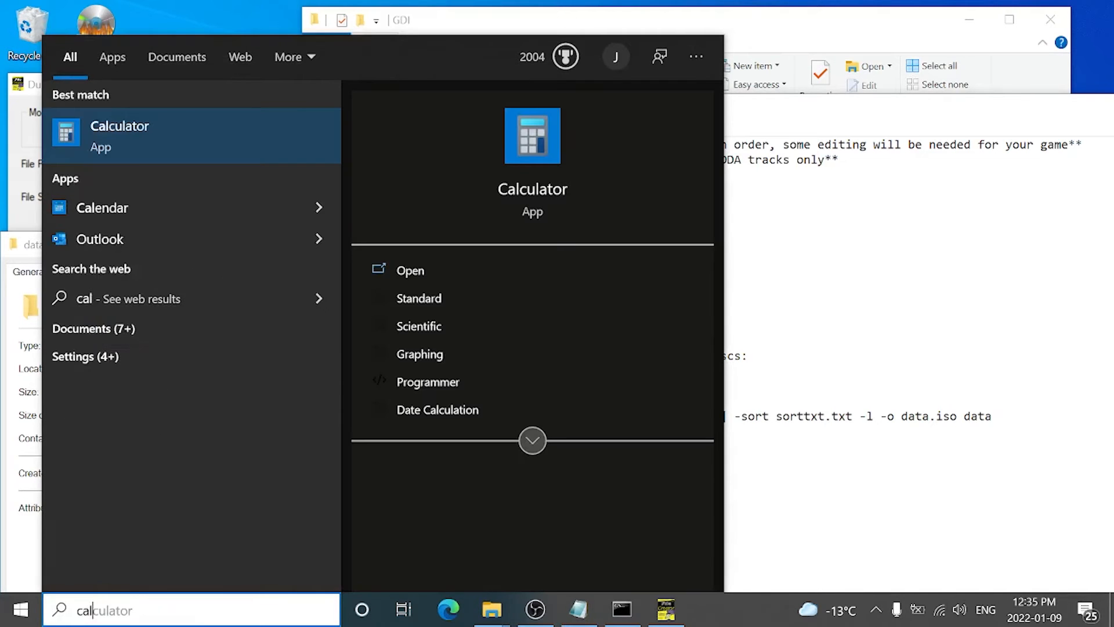
pyautogui.click(144, 146)
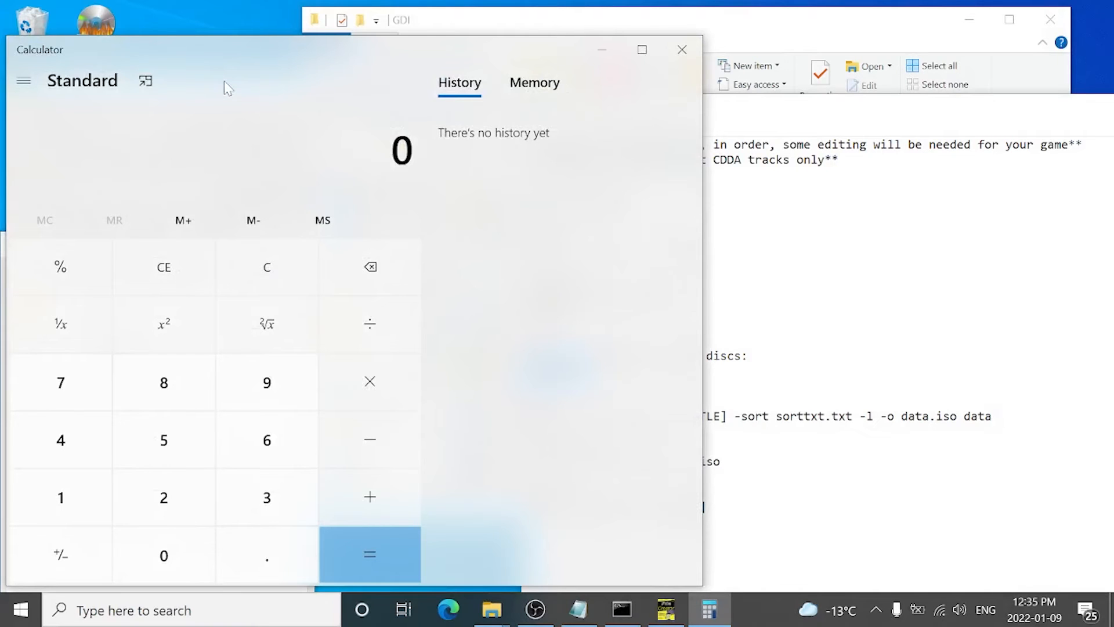
pyautogui.write('709,505,843')
pyautogui.moveTo(268, 46); pyautogui.dragTo(595, 51)
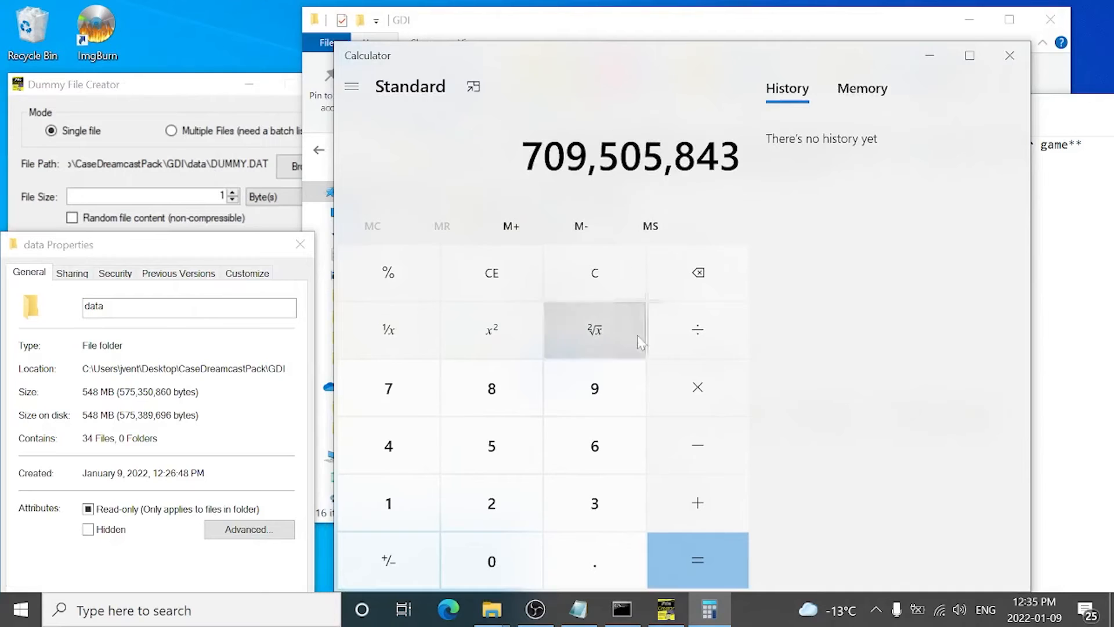
# Subtract the data folder's size of 575350860 bytes from the entered disc size in Calculator
pyautogui.click(697, 445)
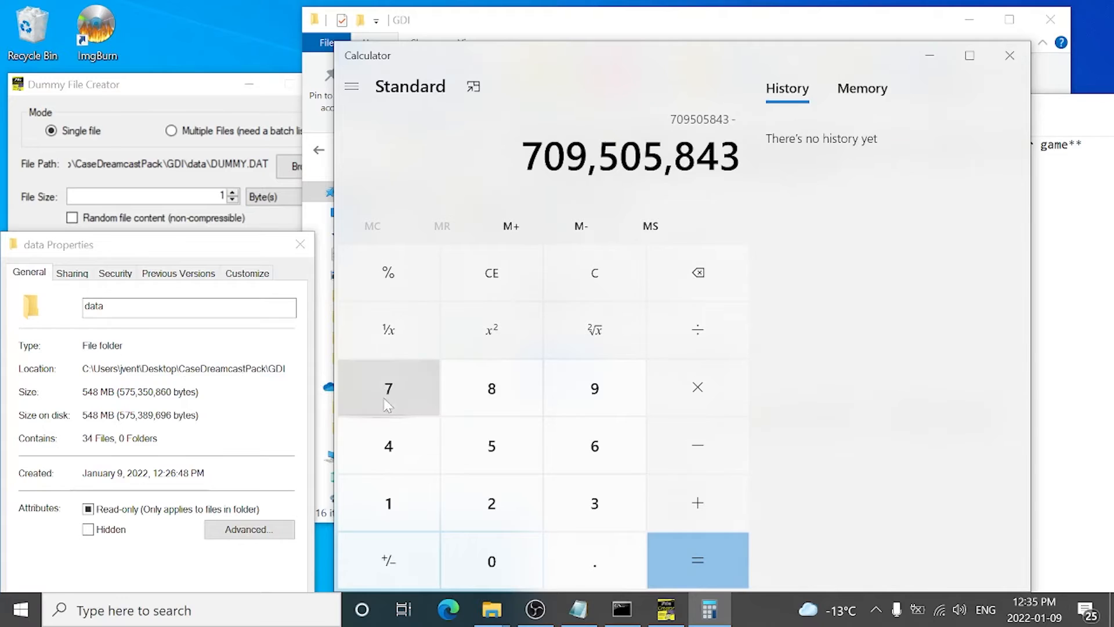
pyautogui.click(464, 444)
pyautogui.click(407, 398)
pyautogui.click(478, 442)
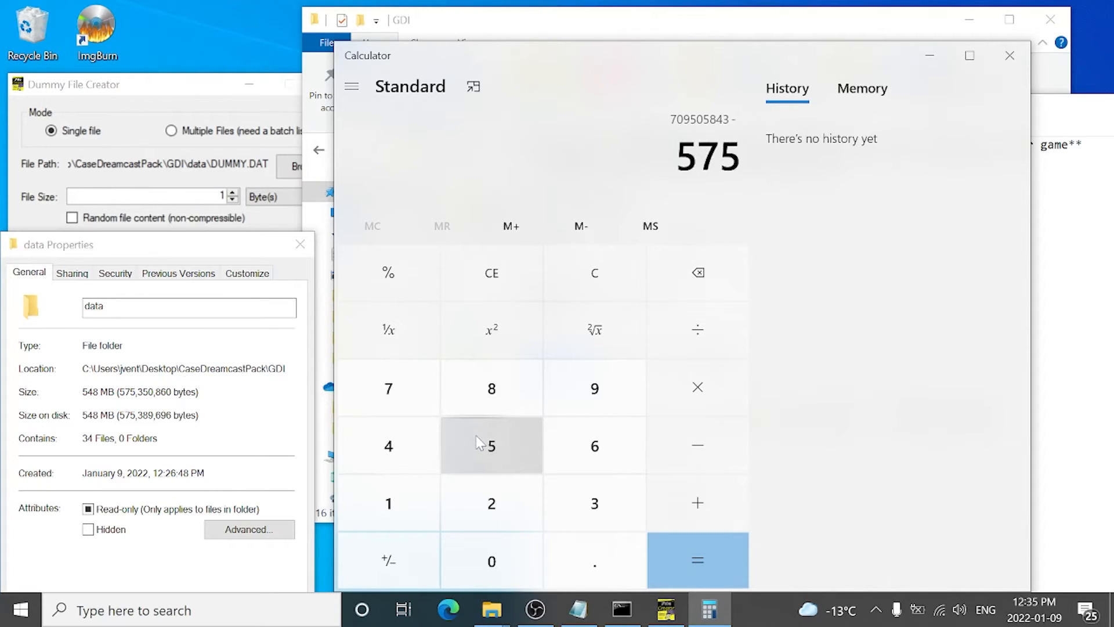
pyautogui.click(560, 496)
pyautogui.click(496, 457)
pyautogui.click(499, 558)
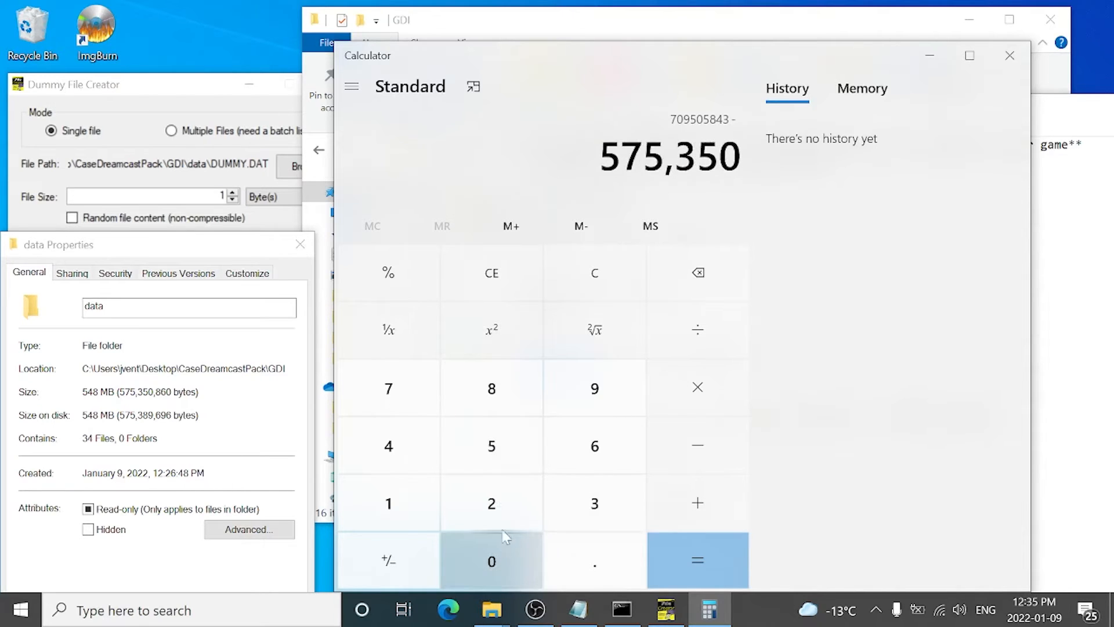
pyautogui.click(504, 383)
pyautogui.click(559, 445)
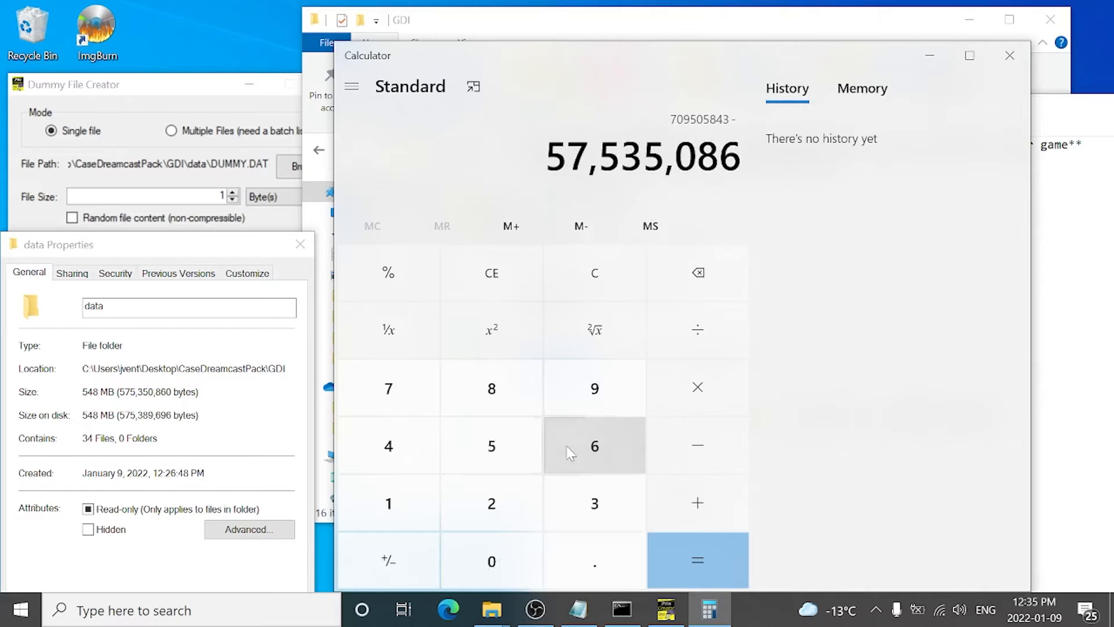
pyautogui.doubleClick(498, 542)
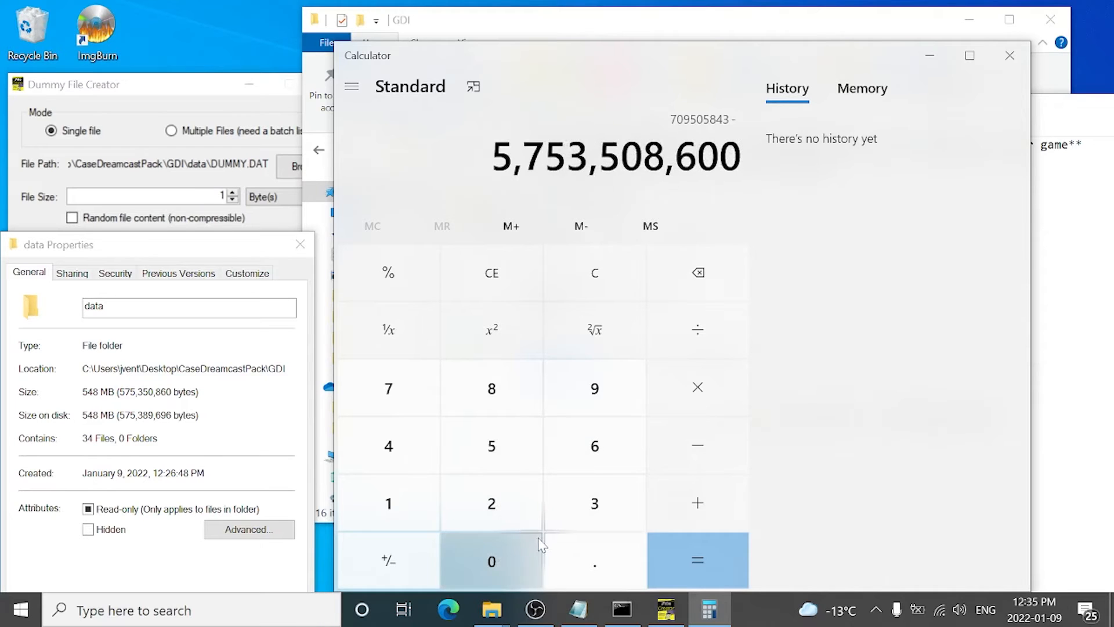
pyautogui.click(696, 271)
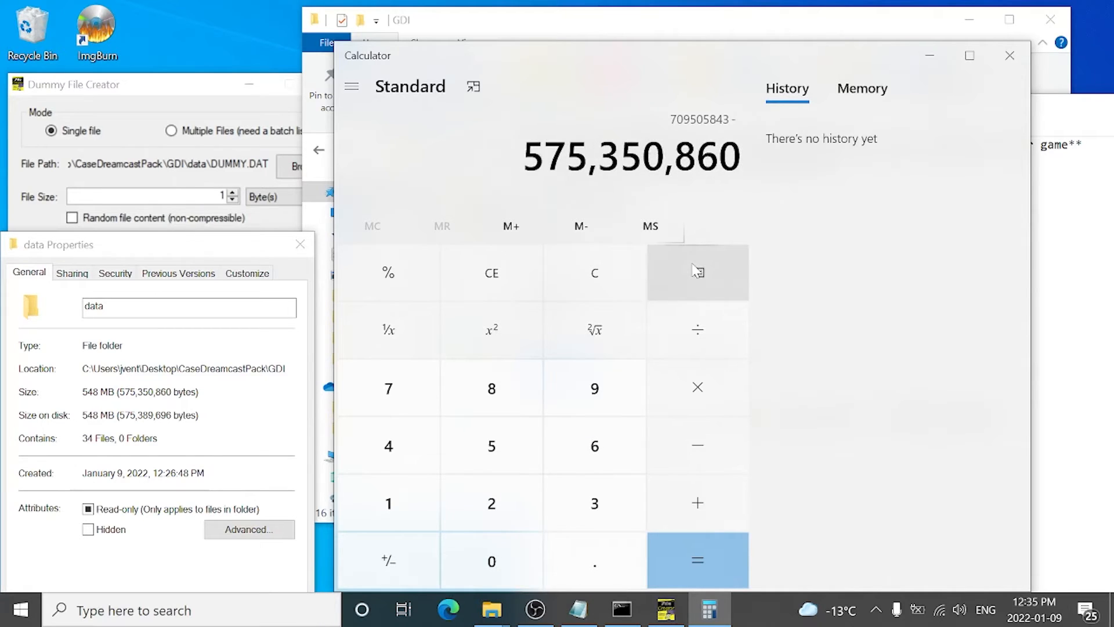
pyautogui.click(687, 565)
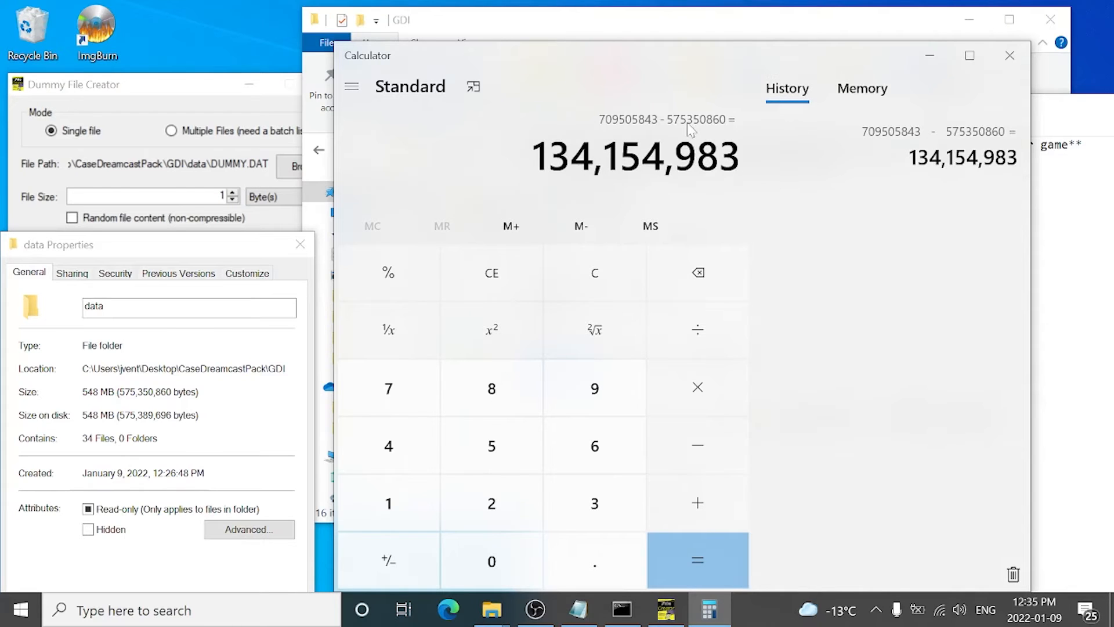
# Set the dummy file size to 134154983 bytes and create DUMMY.DAT
pyautogui.click(194, 87)
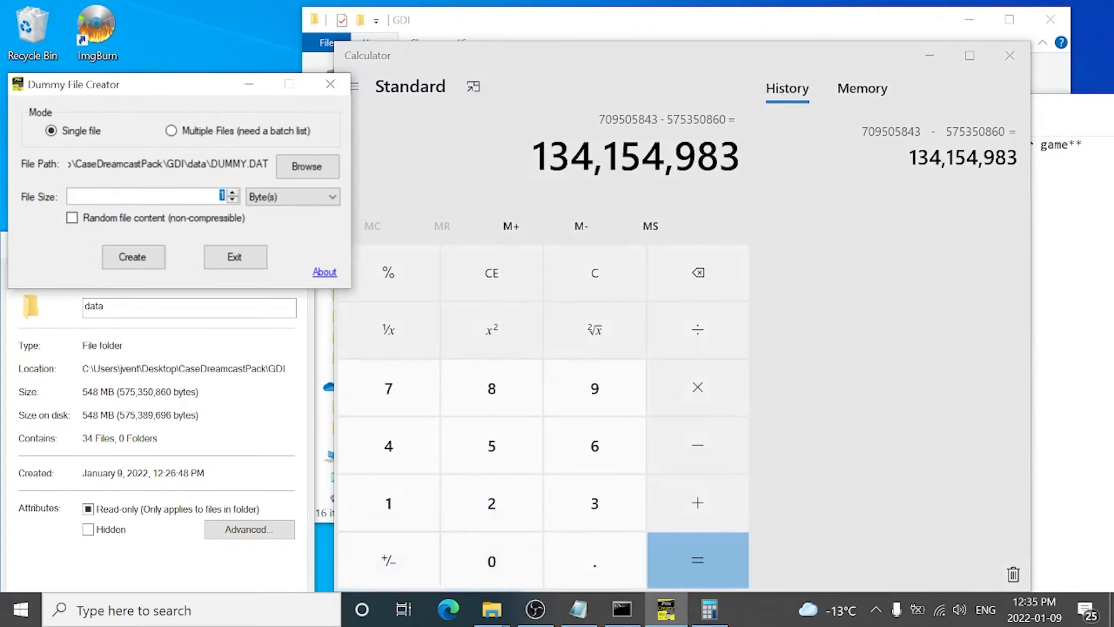
pyautogui.write('134154983')
pyautogui.click(141, 258)
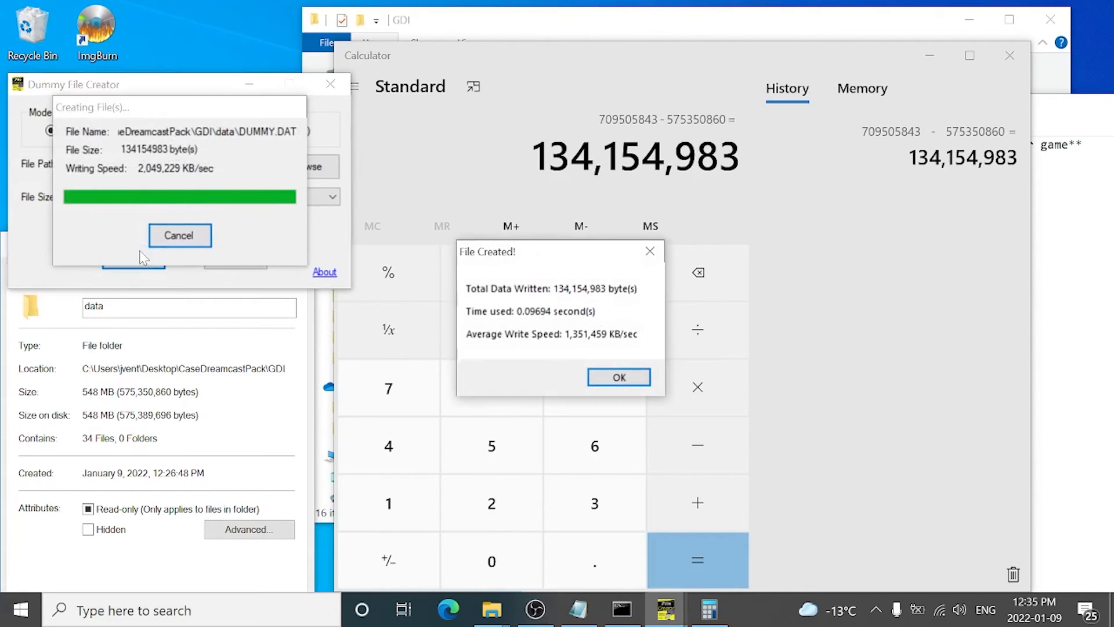
pyautogui.click(615, 379)
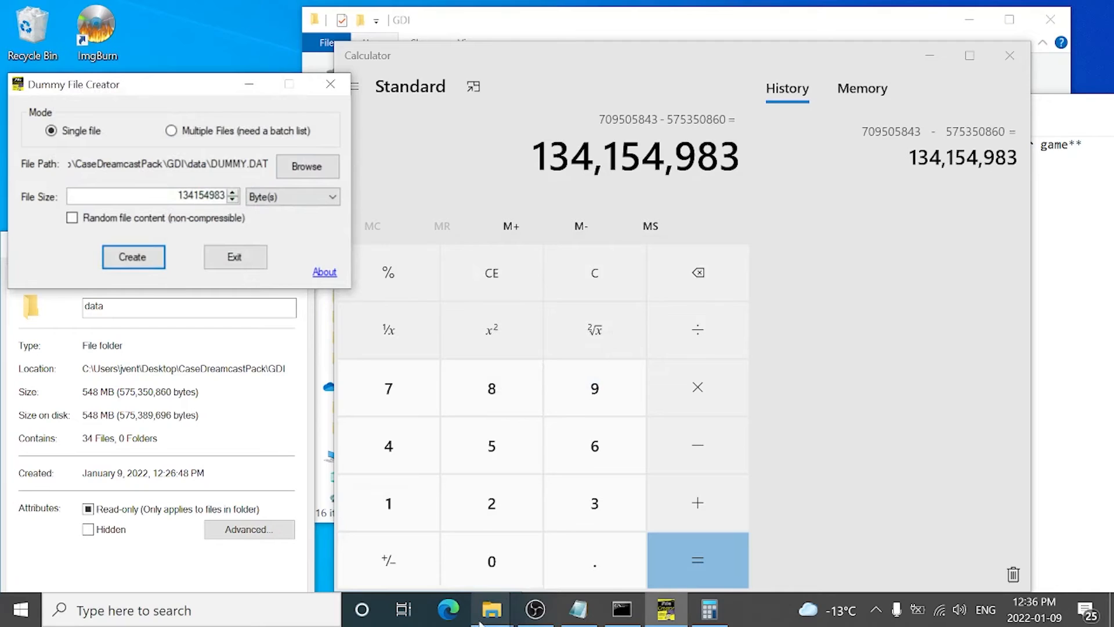
# Close Calculator, Dummy File Creator and the data folder's properties window
pyautogui.click(1008, 56)
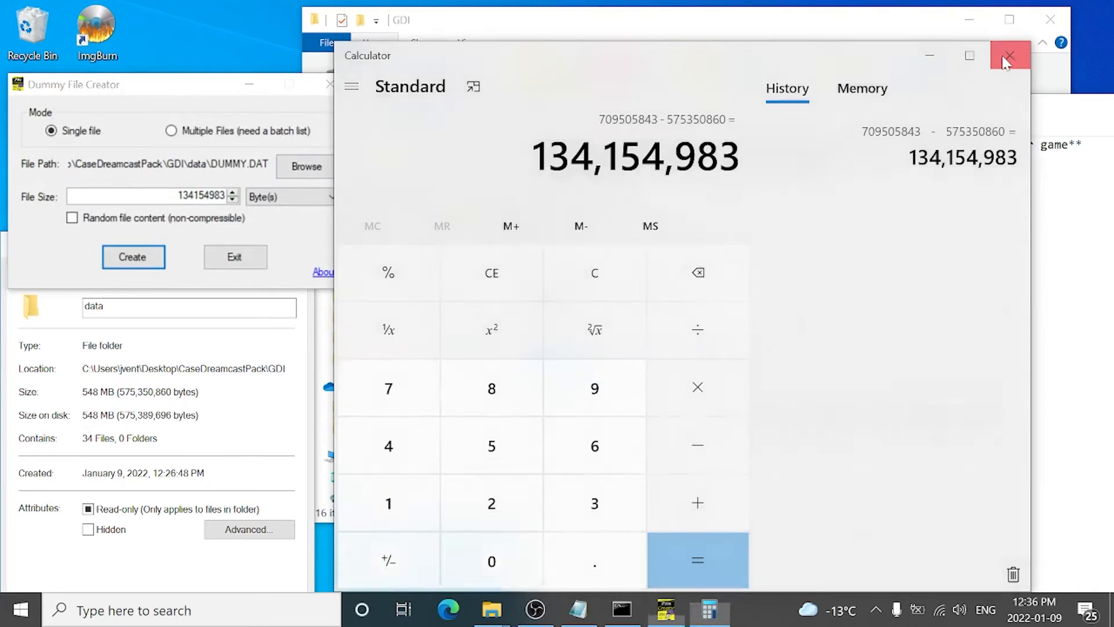
pyautogui.click(1008, 57)
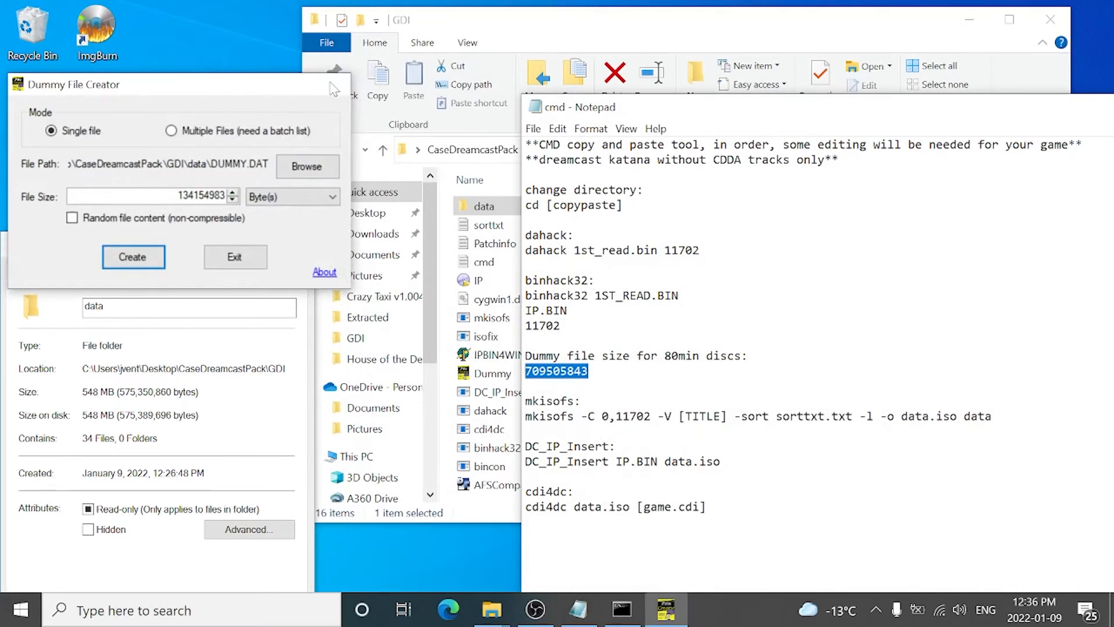
pyautogui.click(331, 87)
pyautogui.click(299, 240)
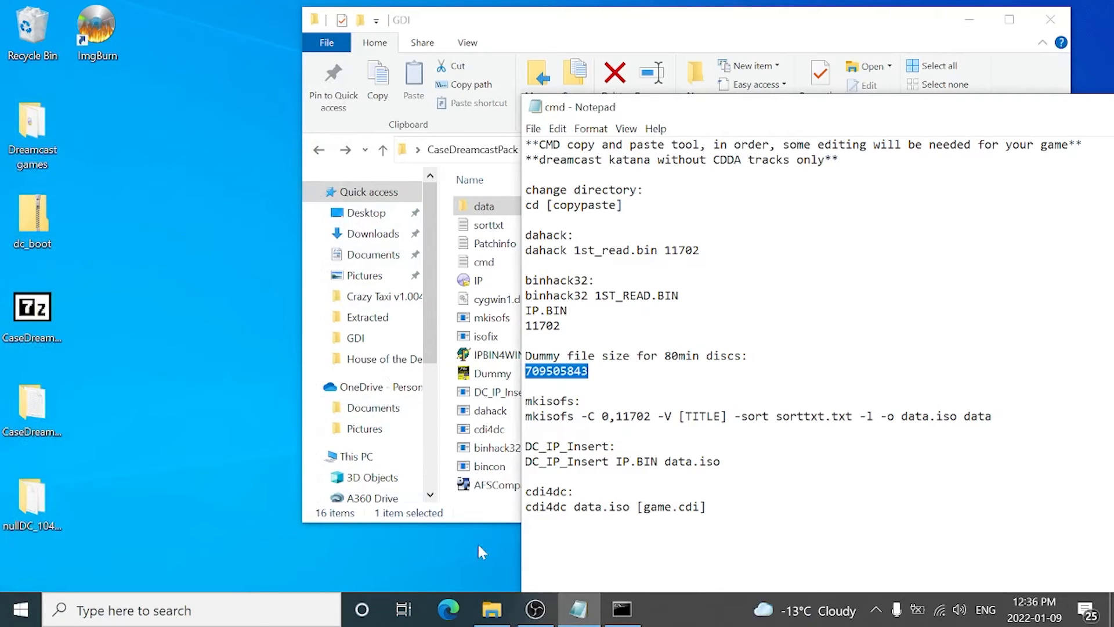
pyautogui.moveTo(491, 617)
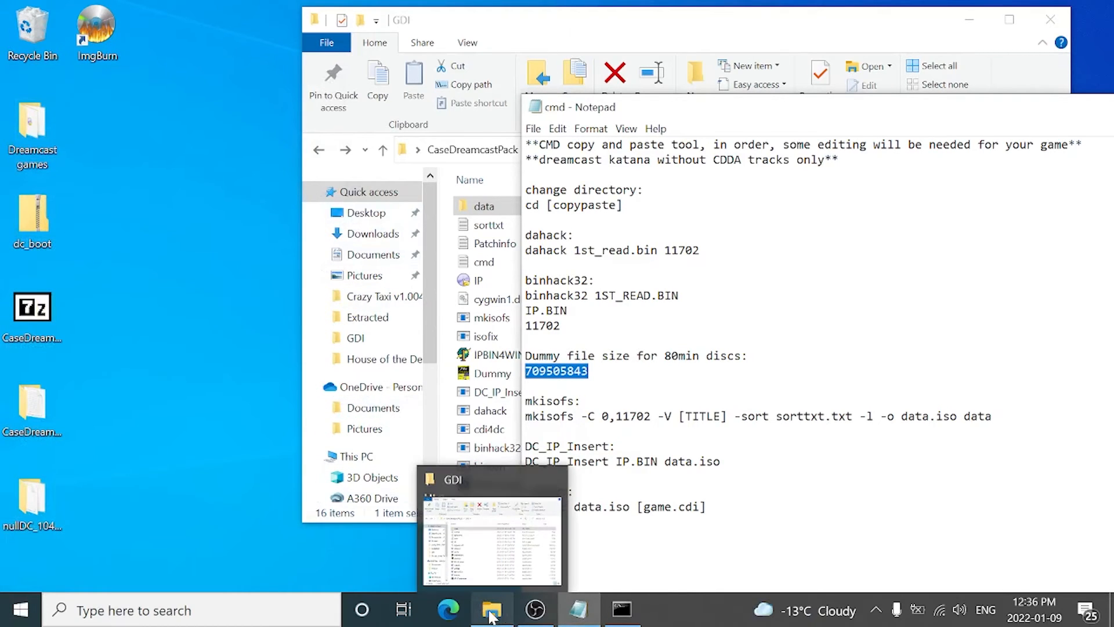
# Open the sorttxt file and append the line "data/DUMMY.DAT 37" after the data/0.0 entry
pyautogui.click(579, 611)
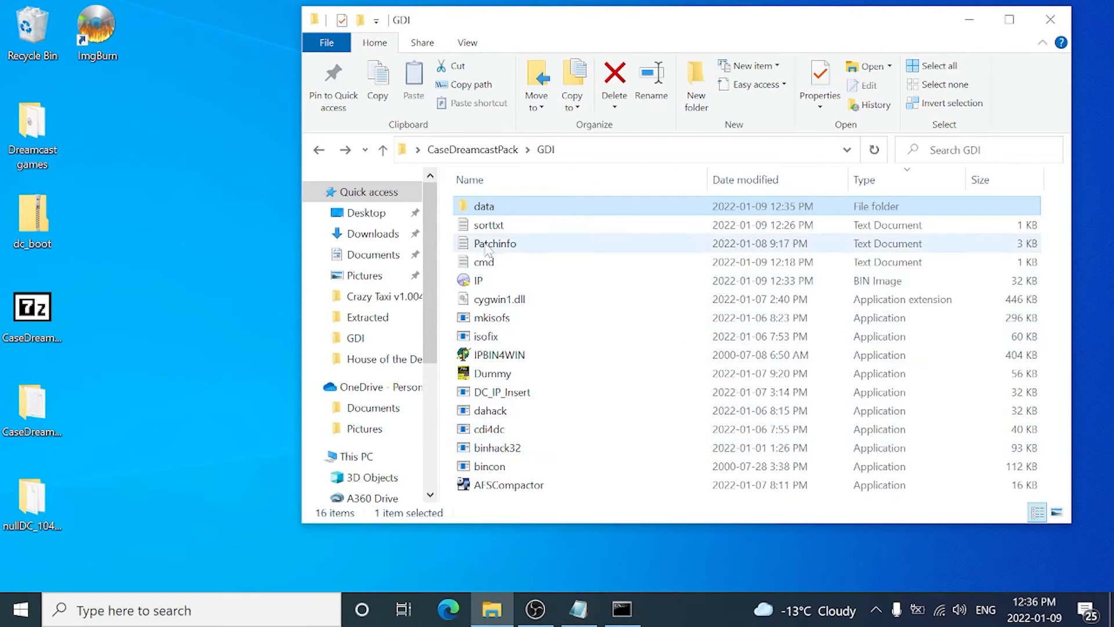
pyautogui.doubleClick(488, 225)
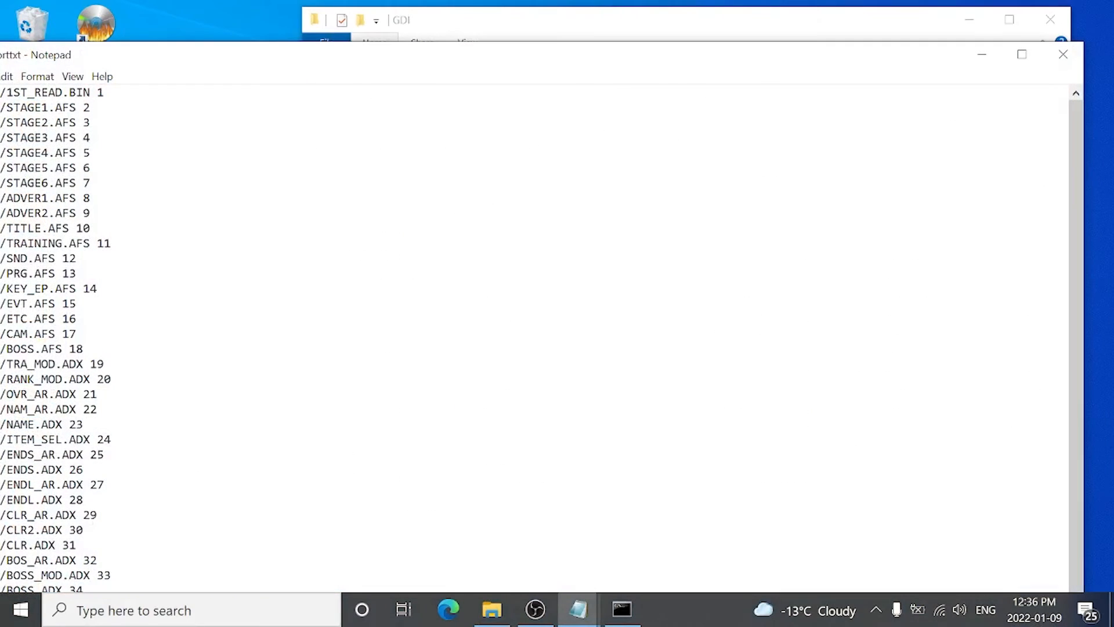
pyautogui.doubleClick(290, 58)
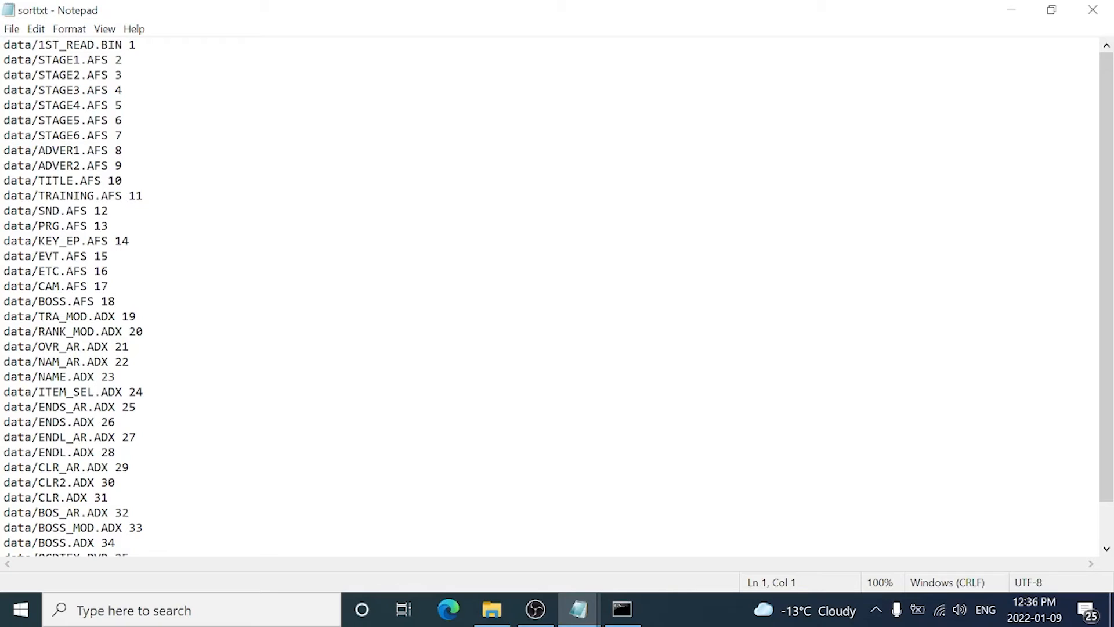
pyautogui.scroll(-1, 1109, 375)
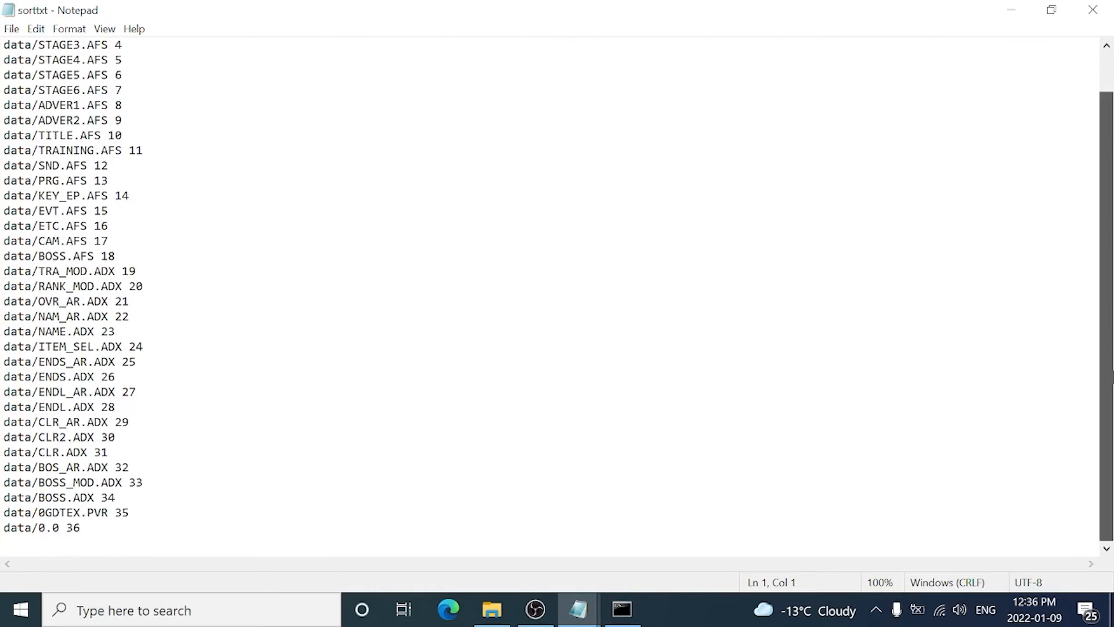
pyautogui.click(81, 527)
pyautogui.press('Return')
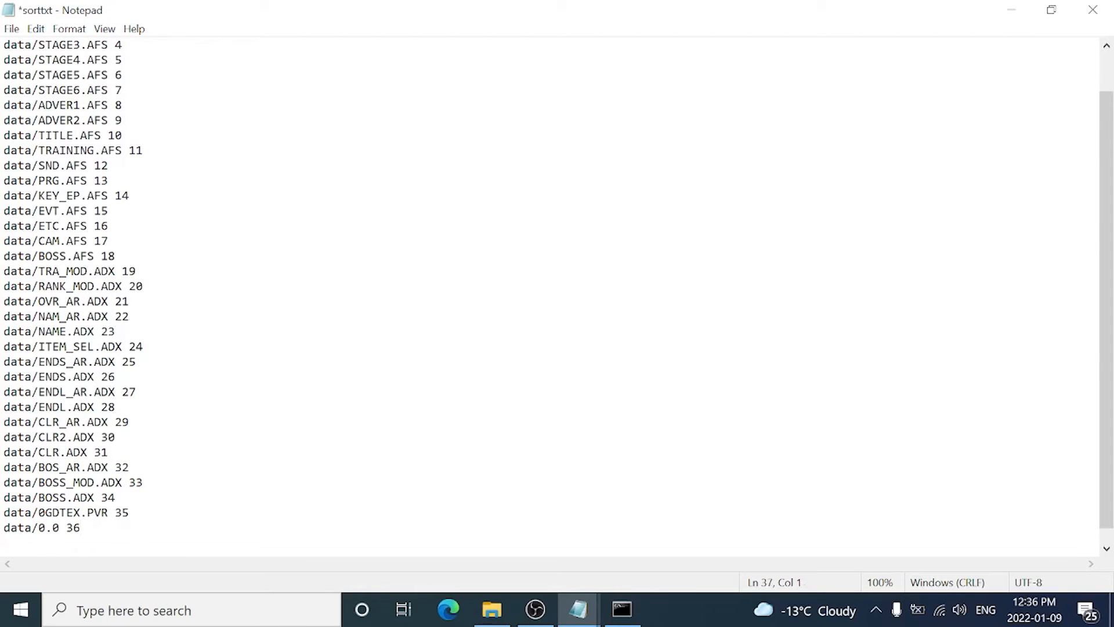
pyautogui.write('data/DUMMY.D')
pyautogui.write('AT')
pyautogui.write('37')
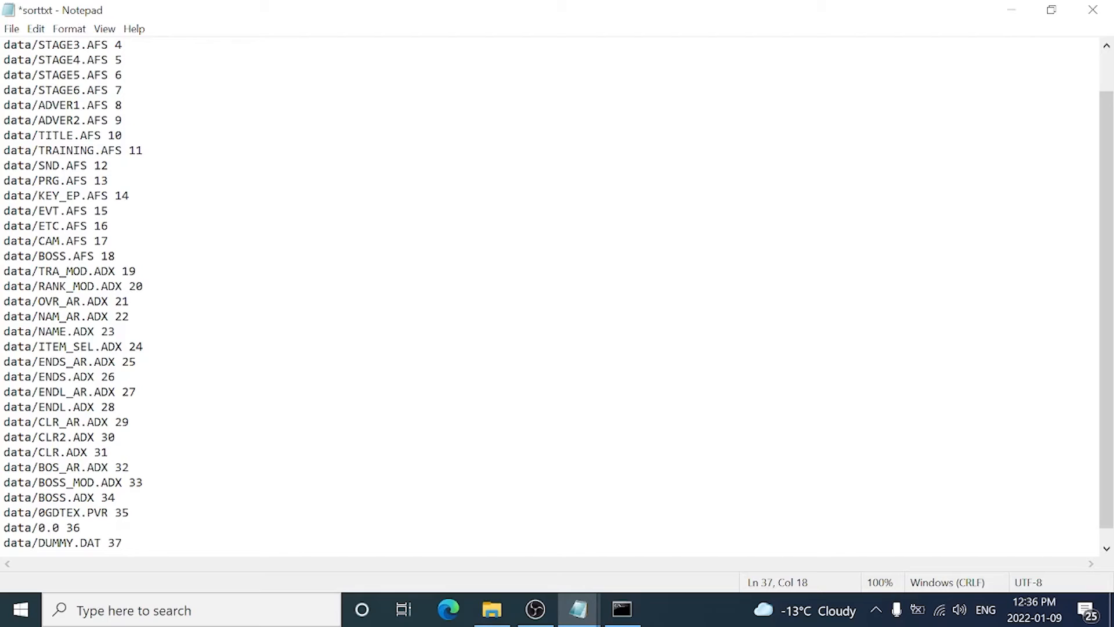
# Save the sorttxt file and close it
pyautogui.click(13, 32)
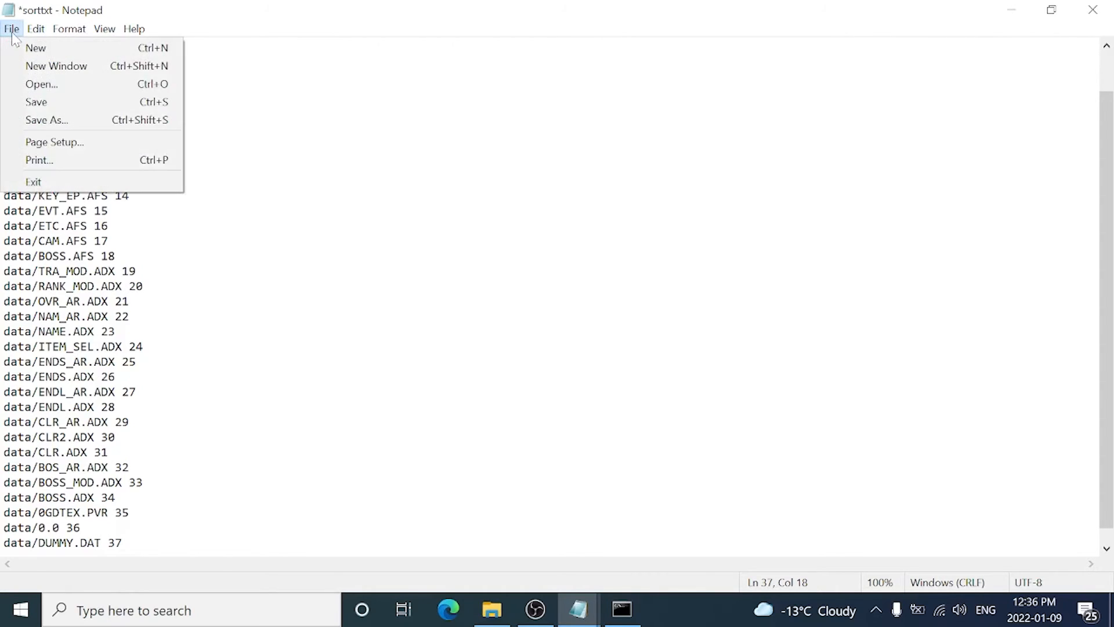
pyautogui.click(30, 105)
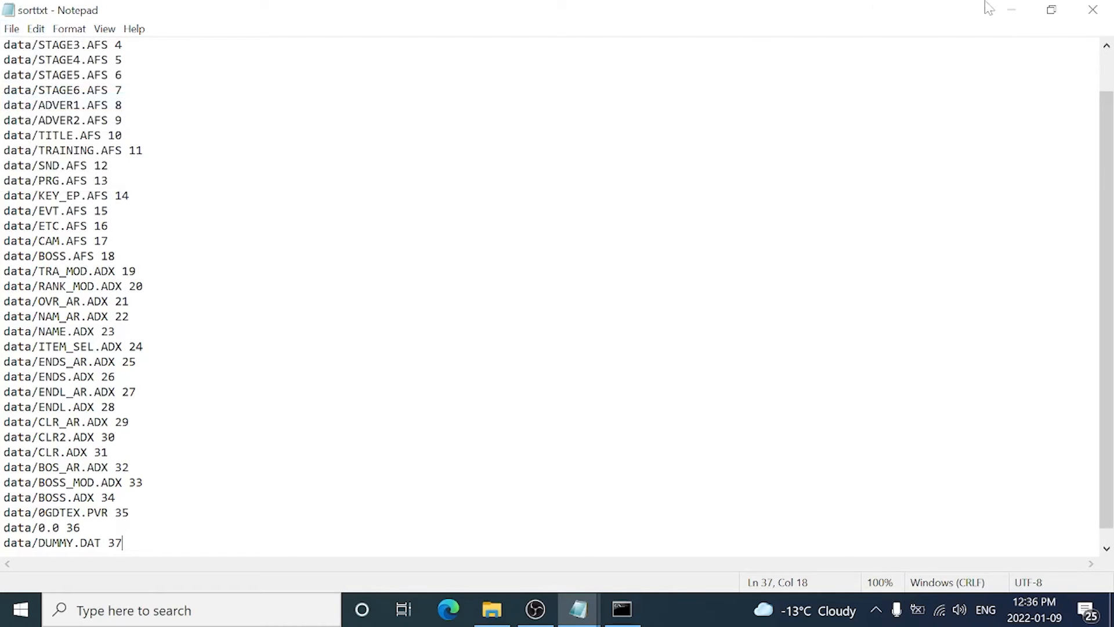
pyautogui.click(1092, 10)
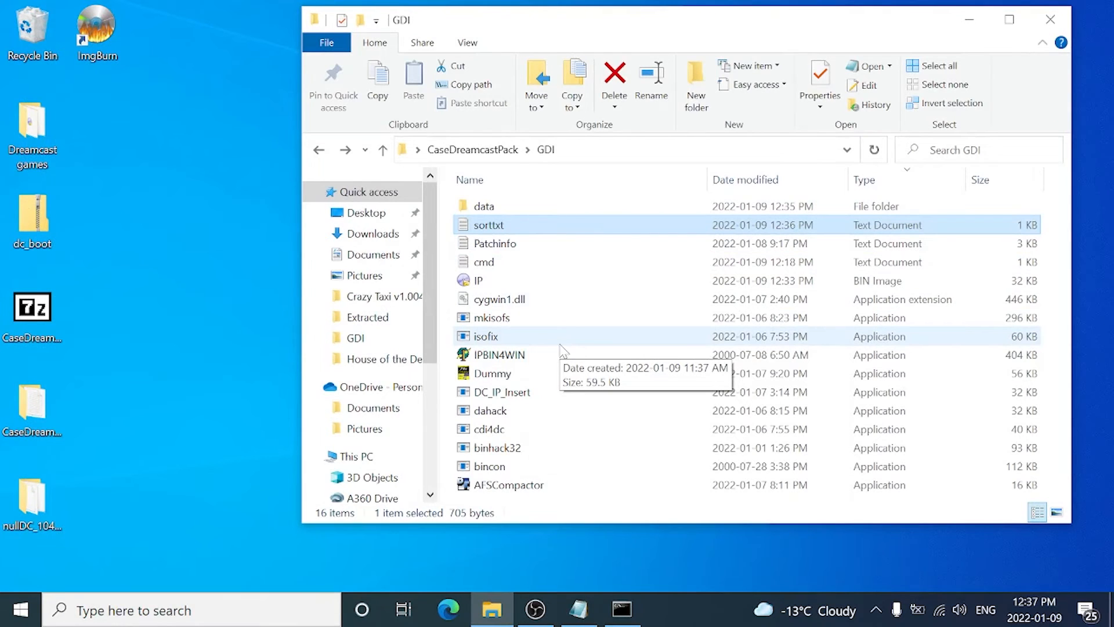
# Replace the [TITLE] placeholder in the cmd notes' mkisofs command with HOUSEOFDEAD2
pyautogui.click(579, 609)
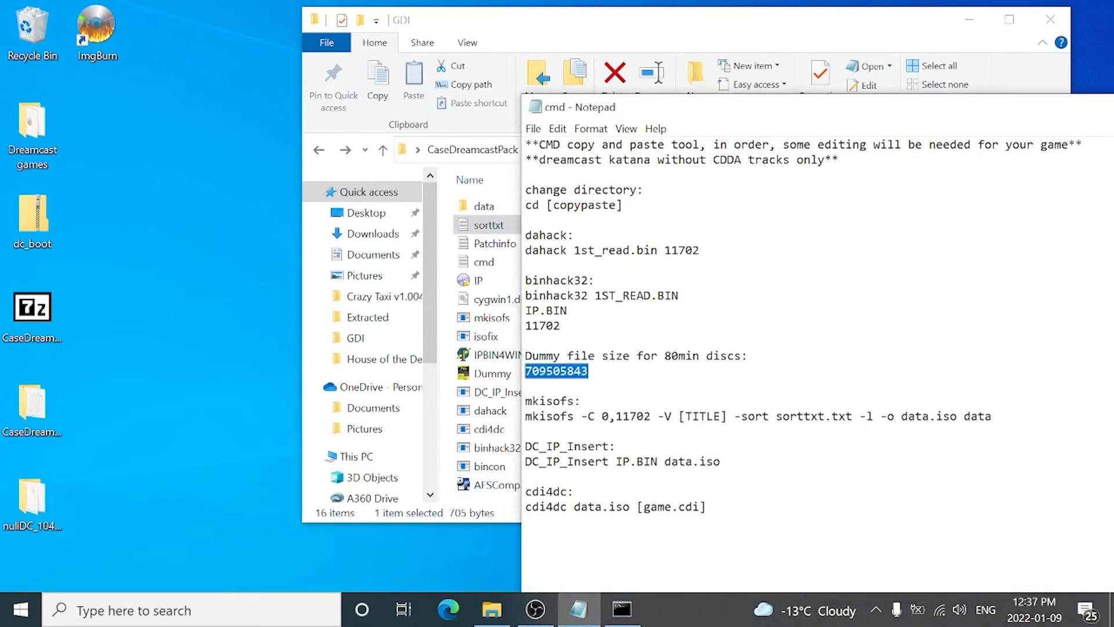
pyautogui.moveTo(680, 416); pyautogui.dragTo(727, 417)
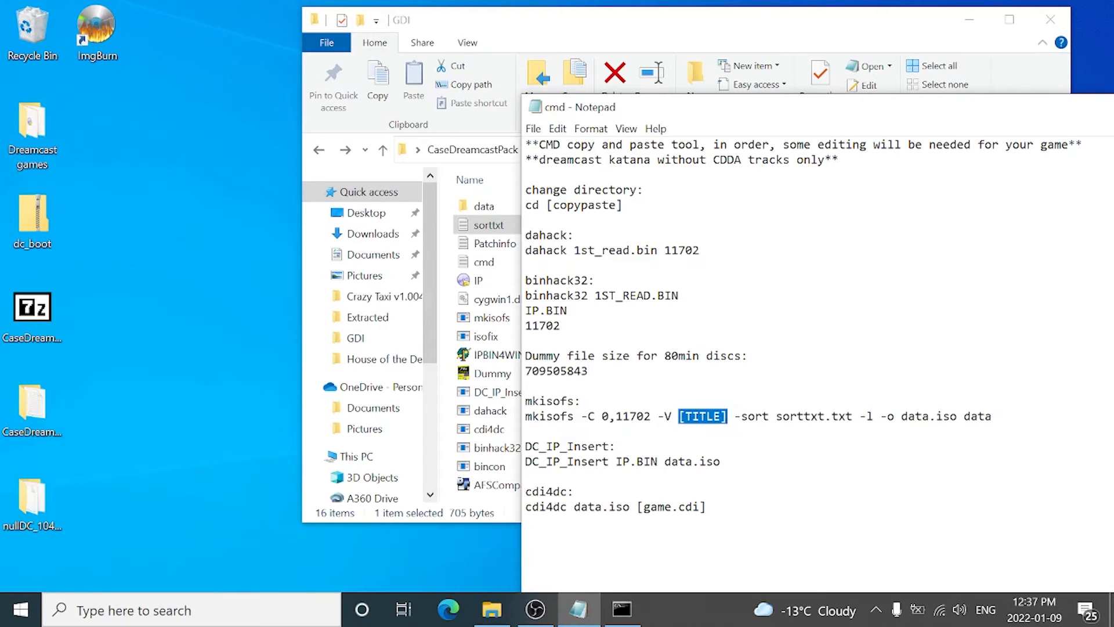
pyautogui.write('h')
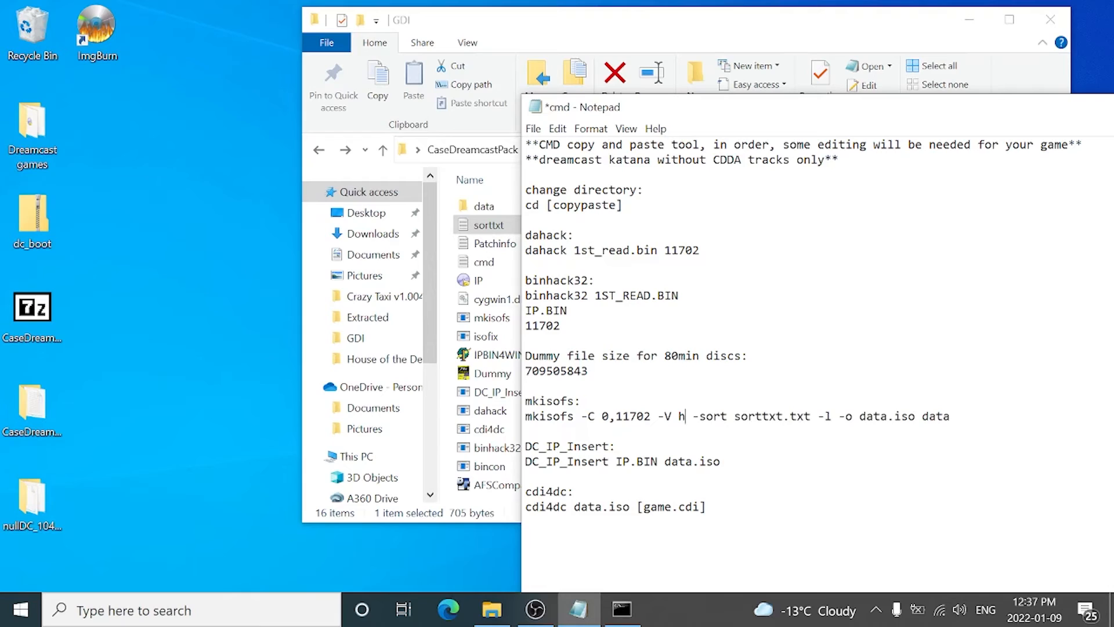
pyautogui.press('BackSpace')
pyautogui.write('HOUSE')
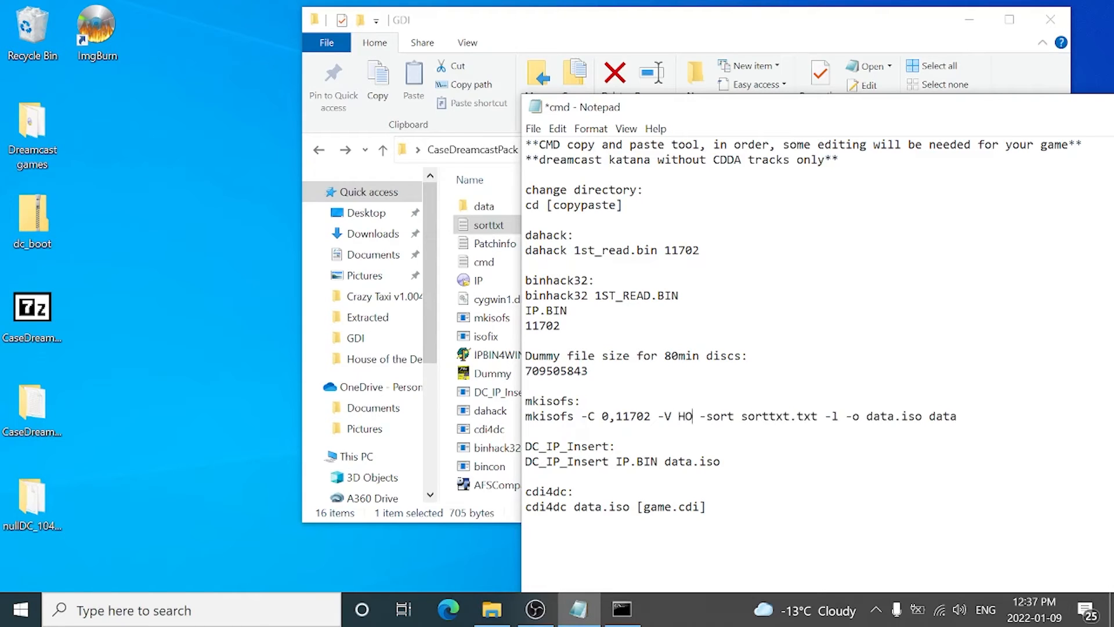
pyautogui.write('OF')
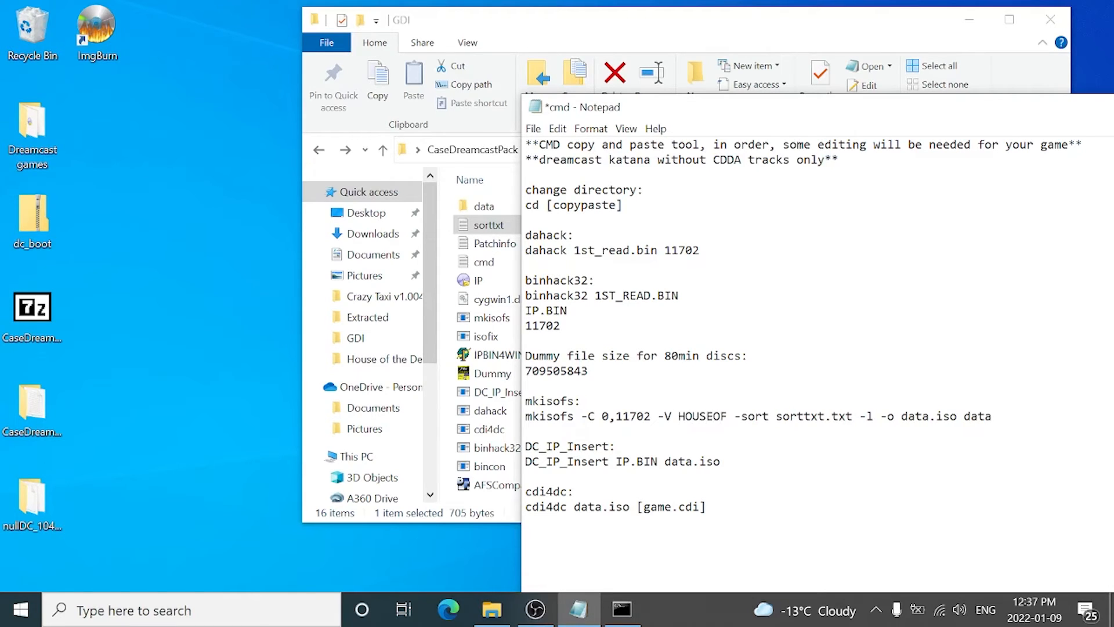
pyautogui.write('DEAD')
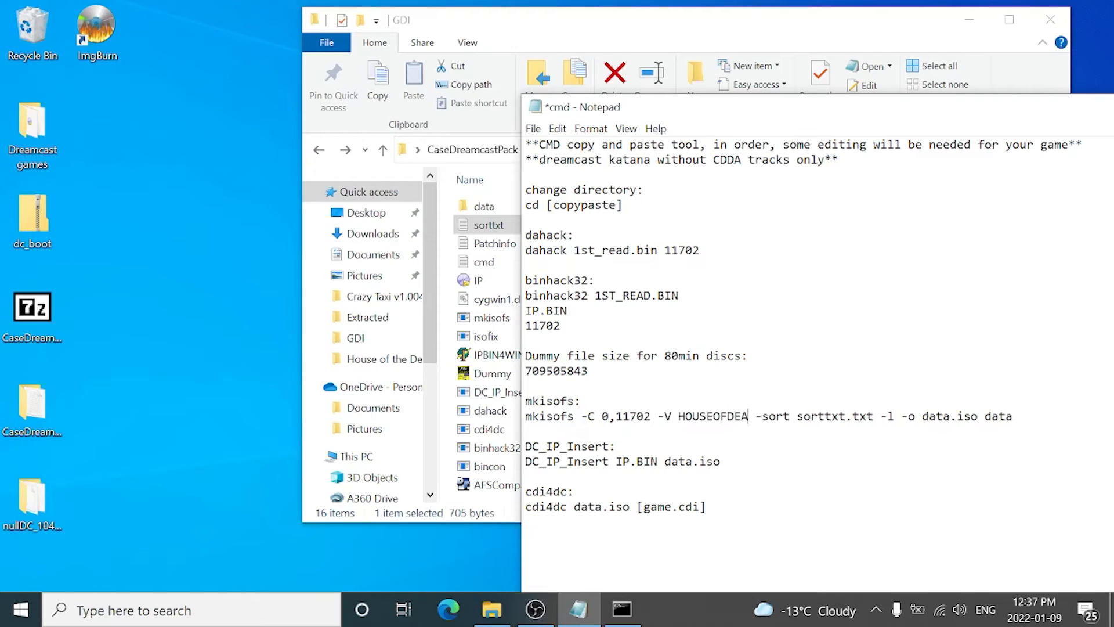
pyautogui.write('2')
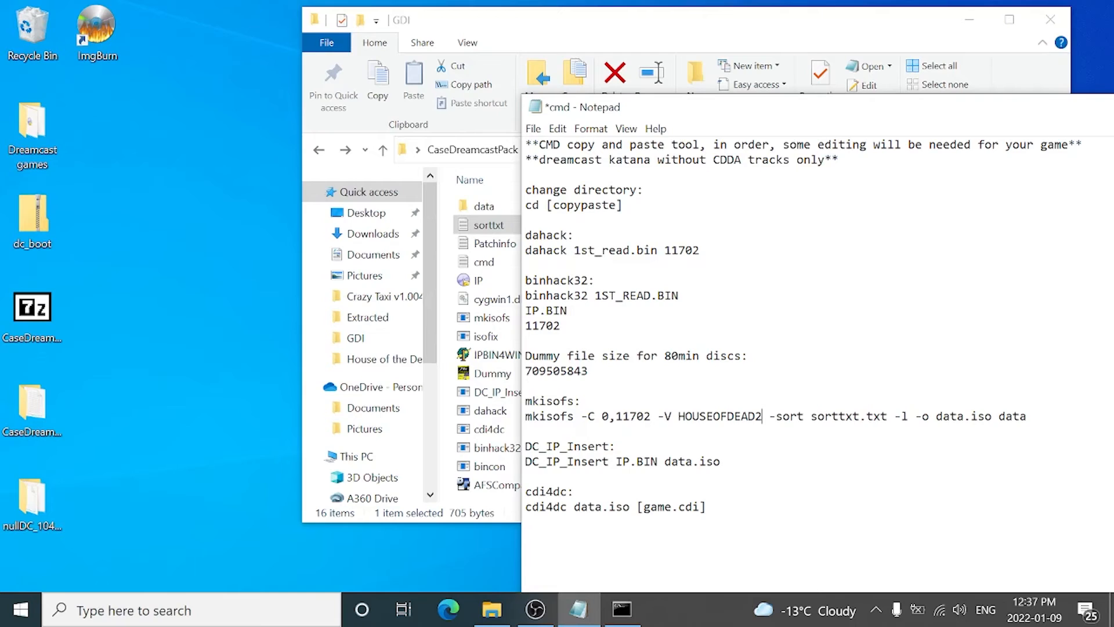
# Copy the mkisofs command from the notes and run it in Command Prompt to build data.iso from the data folder
pyautogui.moveTo(1028, 417); pyautogui.dragTo(526, 419)
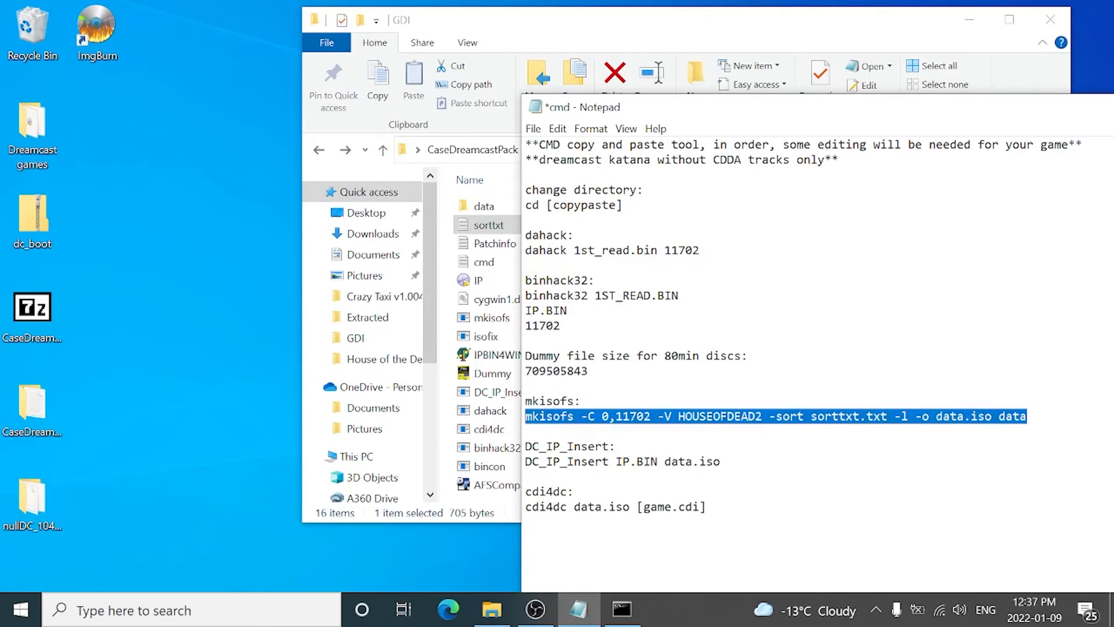
pyautogui.rightClick(528, 429)
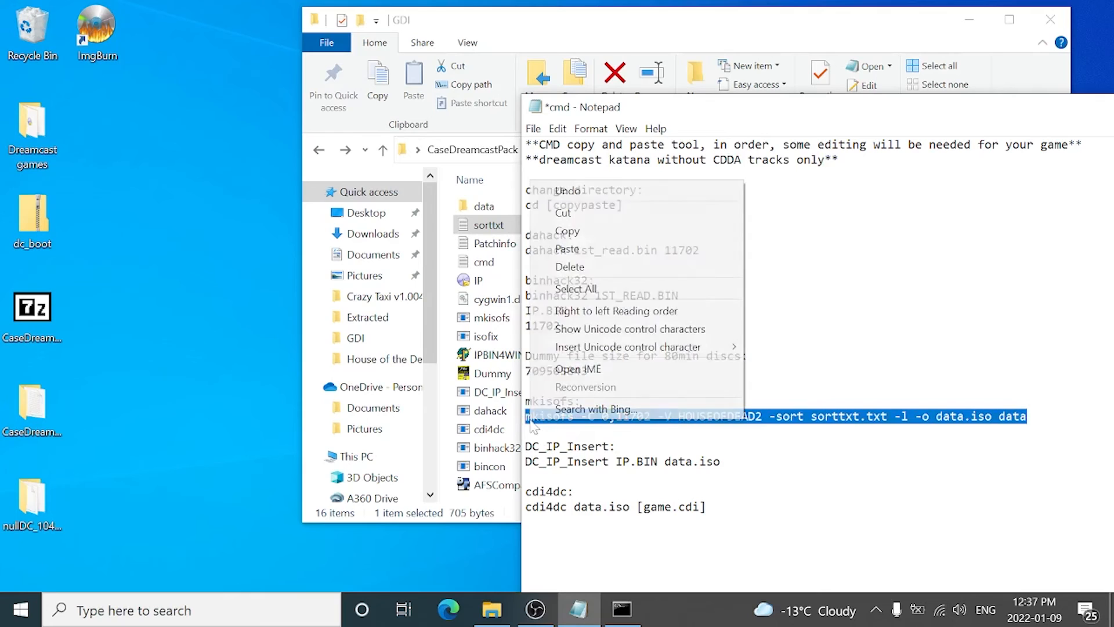
pyautogui.click(568, 231)
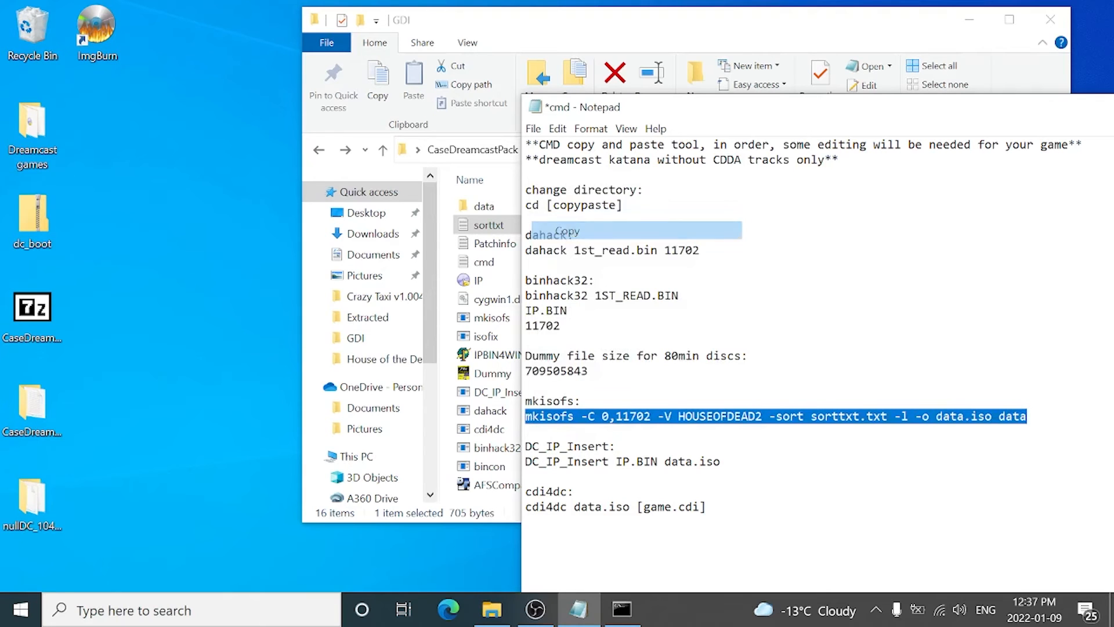
pyautogui.click(623, 609)
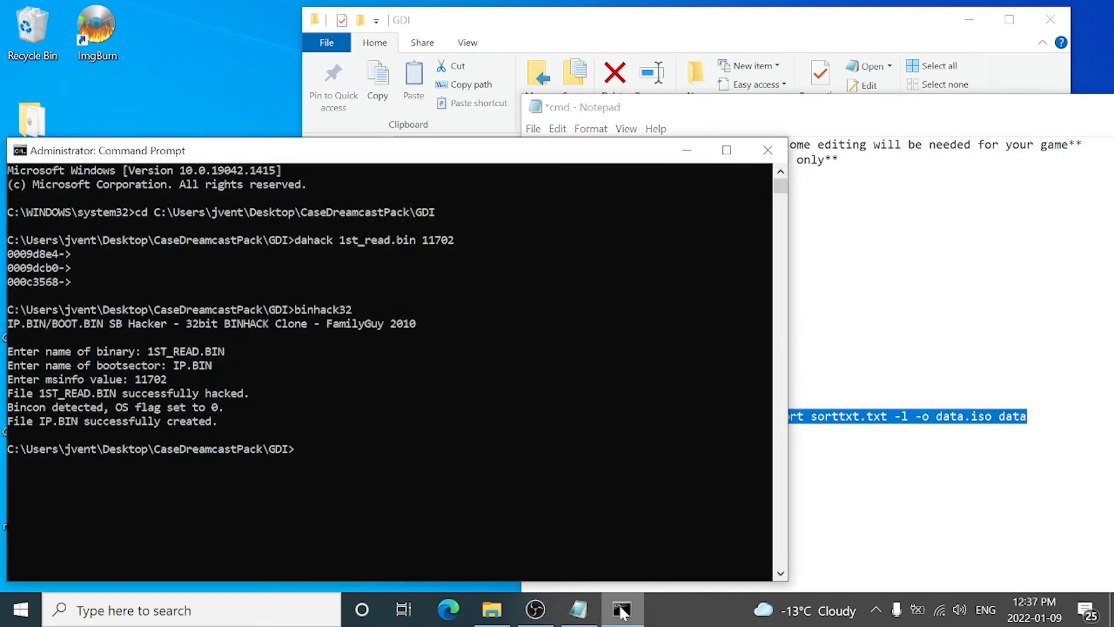
pyautogui.rightClick(322, 452)
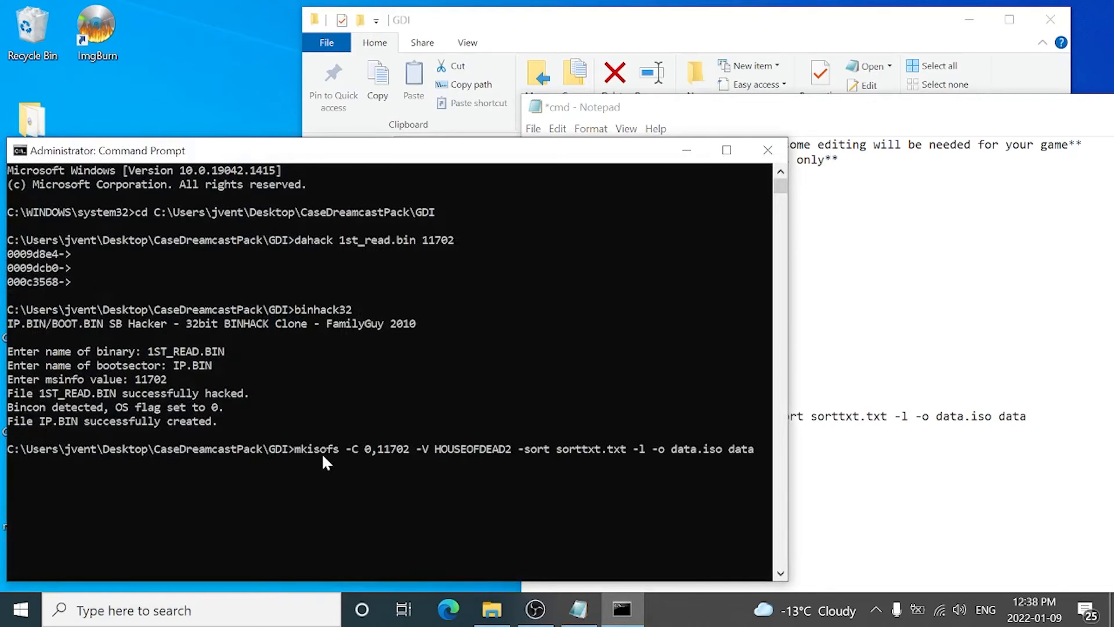
pyautogui.press('Return')
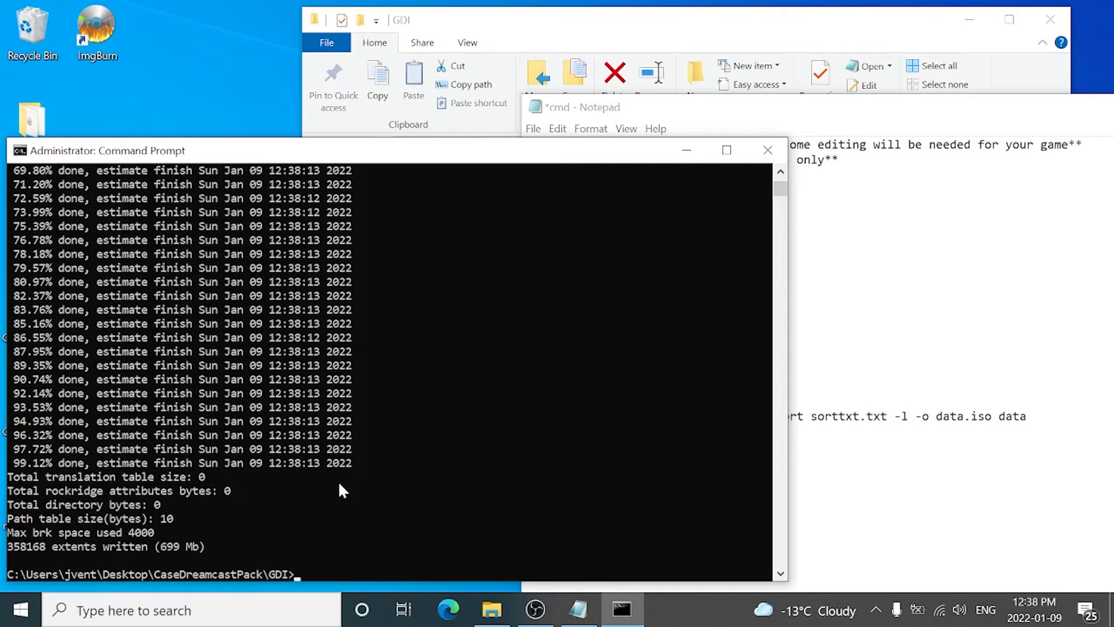
# Copy "DC_IP_Insert IP.BIN data.iso" from the cmd notes and run it in Command Prompt
pyautogui.click(687, 150)
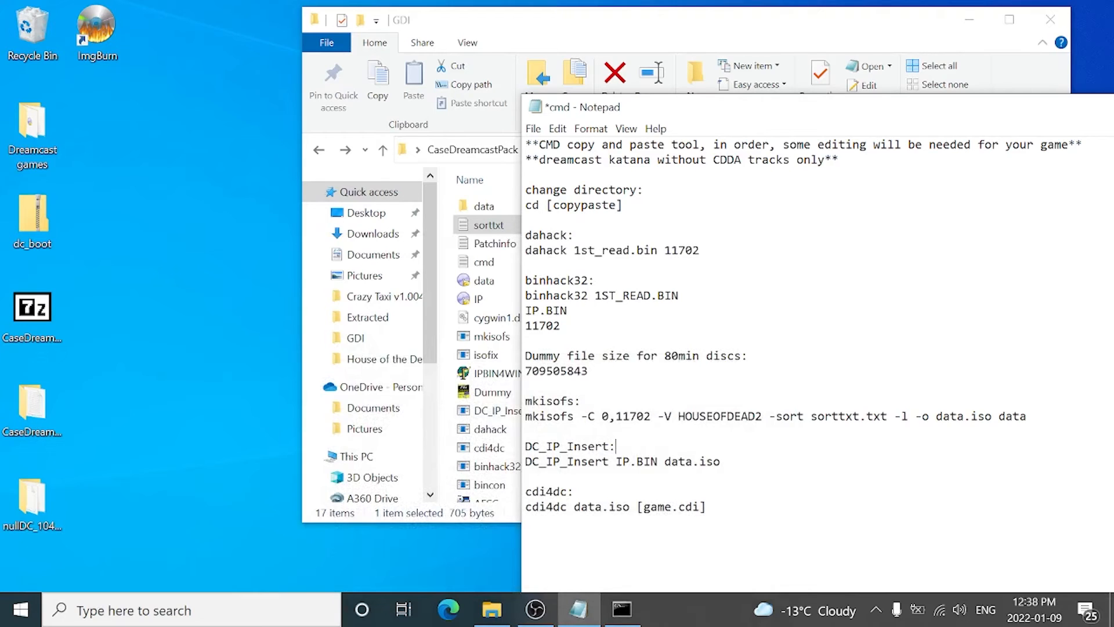
pyautogui.moveTo(721, 461); pyautogui.dragTo(524, 461)
pyautogui.rightClick(551, 463)
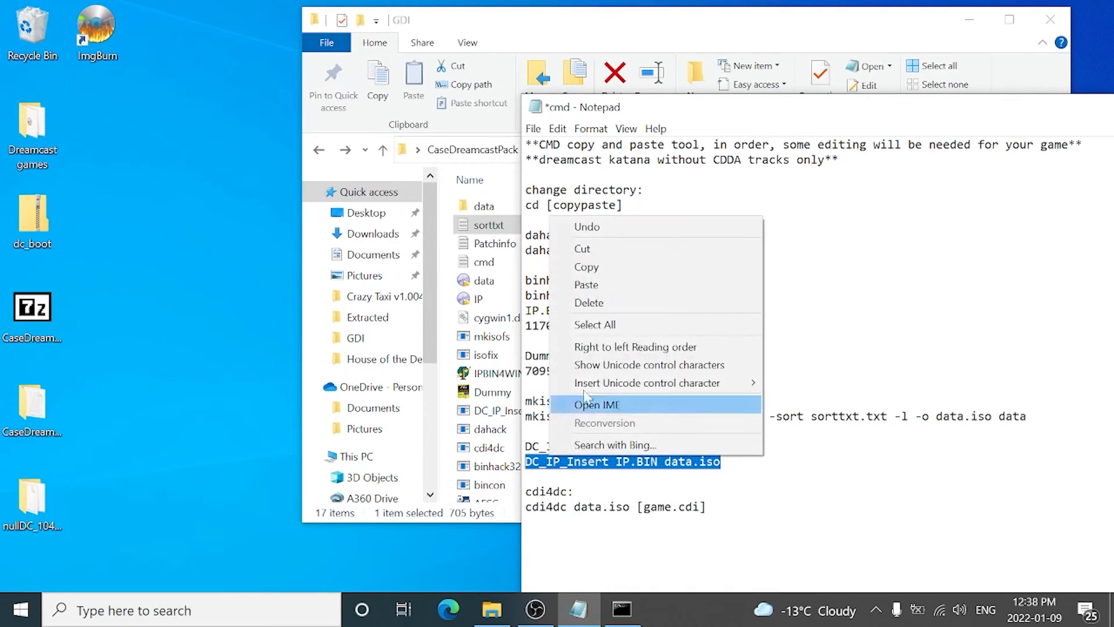
pyautogui.click(587, 267)
pyautogui.click(619, 609)
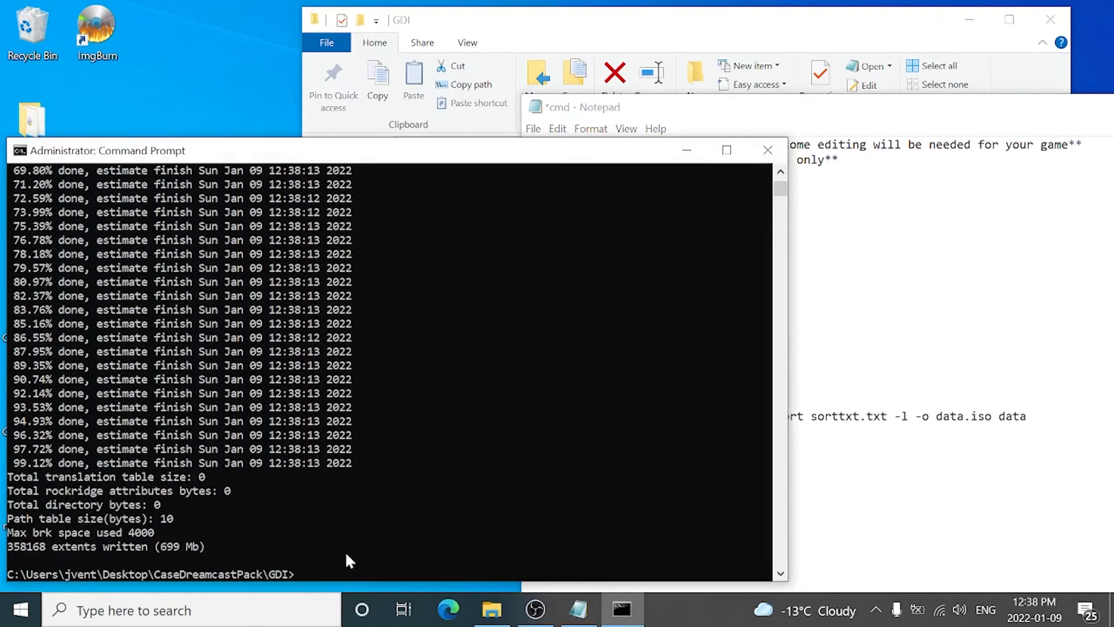
pyautogui.rightClick(333, 579)
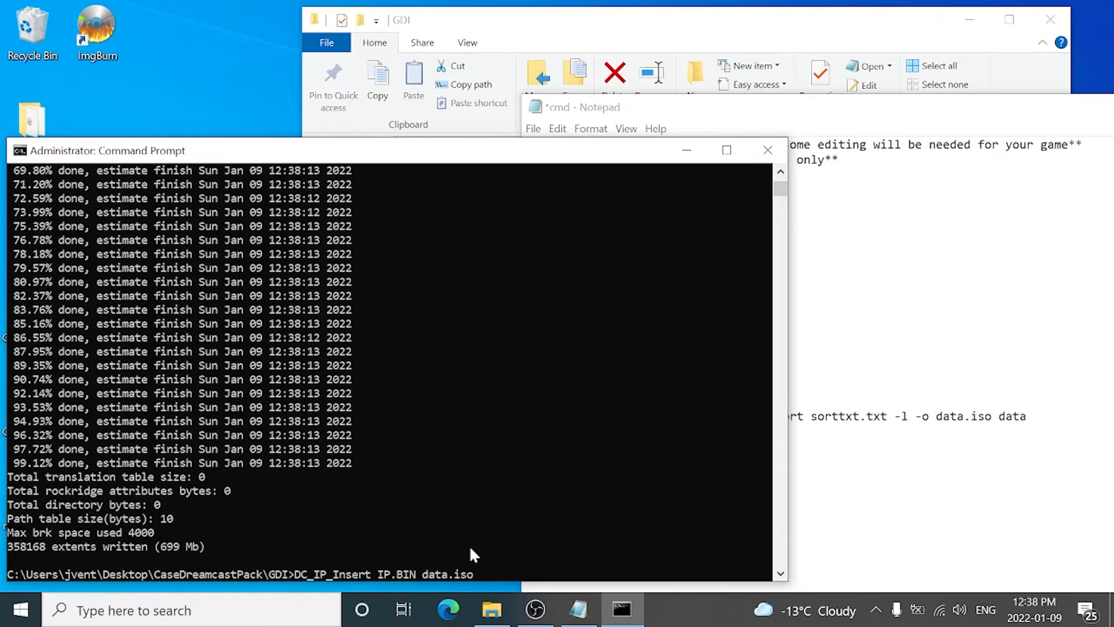
pyautogui.press('Return')
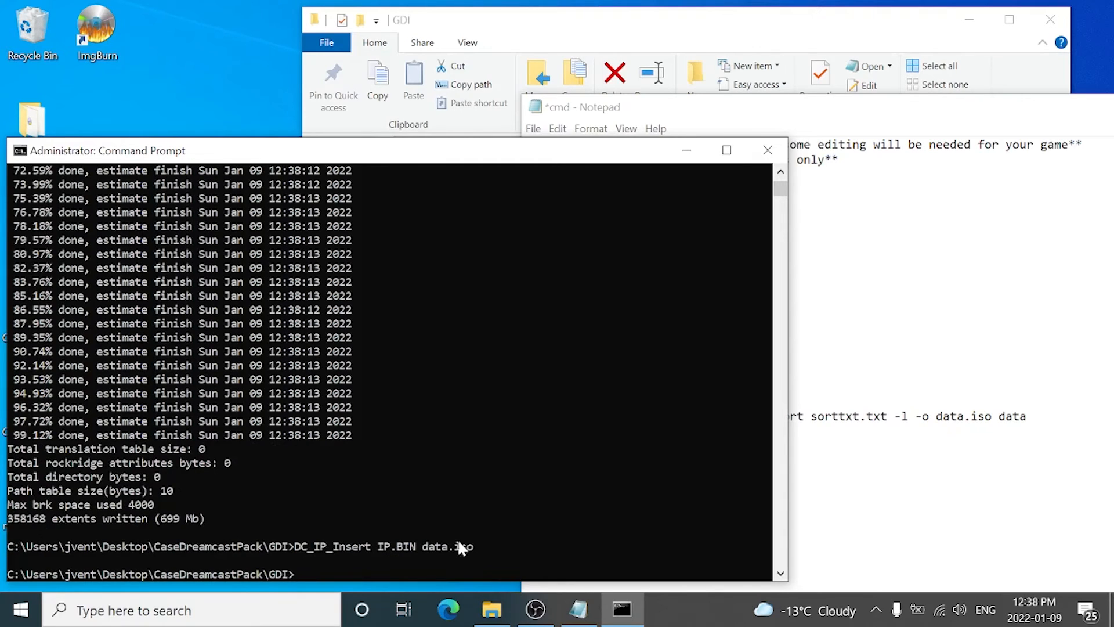
# Replace the [game.cdi] placeholder in the cmd notes' cdi4dc command with HOUSEOFDEAD2.cdi
pyautogui.hotkey('alt', 'Tab')
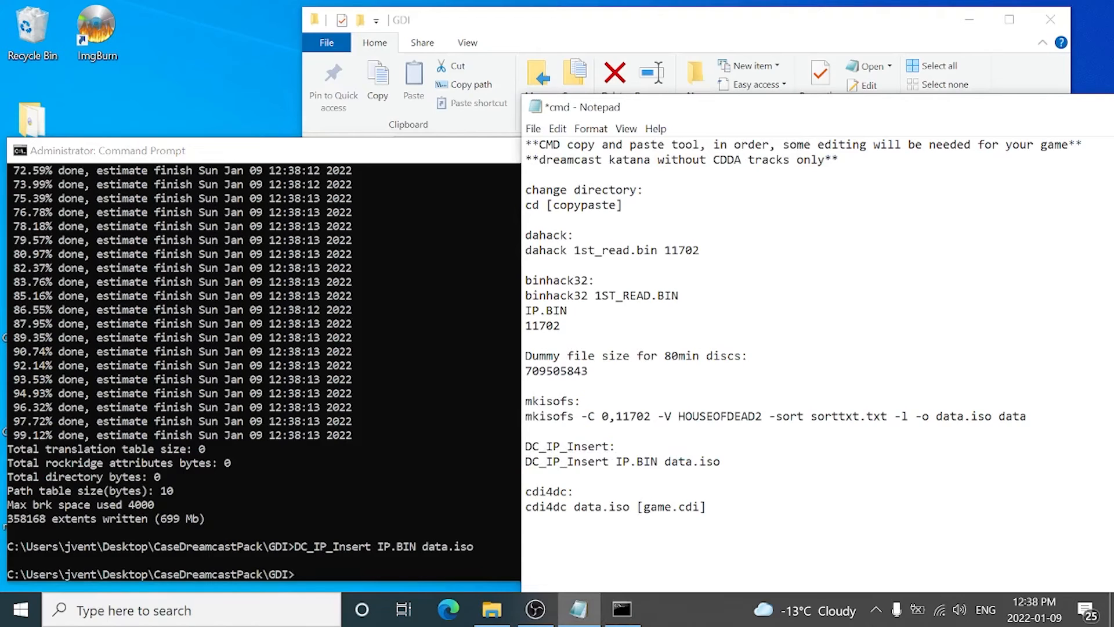
pyautogui.moveTo(637, 506); pyautogui.dragTo(706, 506)
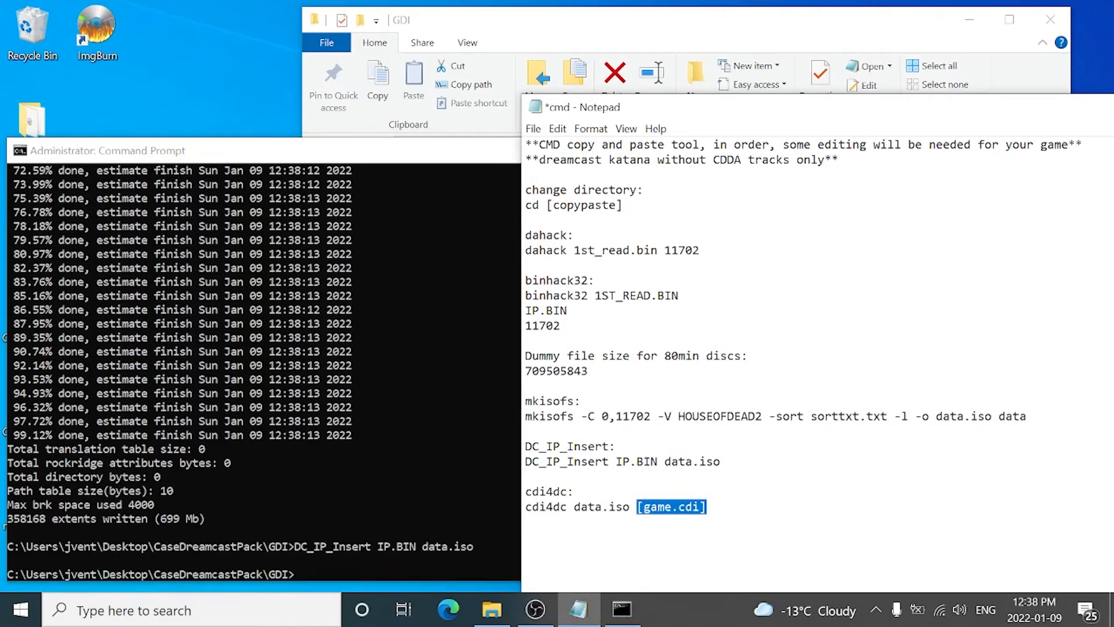
pyautogui.write('HOUS')
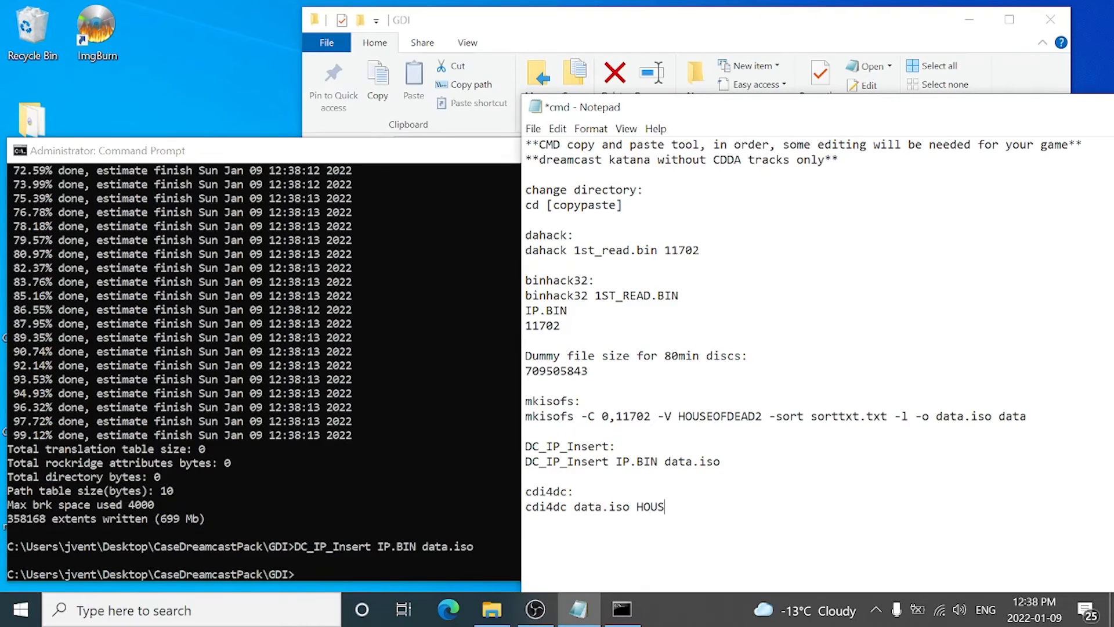
pyautogui.write('EOFDEAD2.cdi')
# Copy "cdi4dc data.iso HOUSEOFDEAD2.cdi" from the notes and run it in Command Prompt to create the CDI image
pyautogui.moveTo(749, 507); pyautogui.dragTo(509, 522)
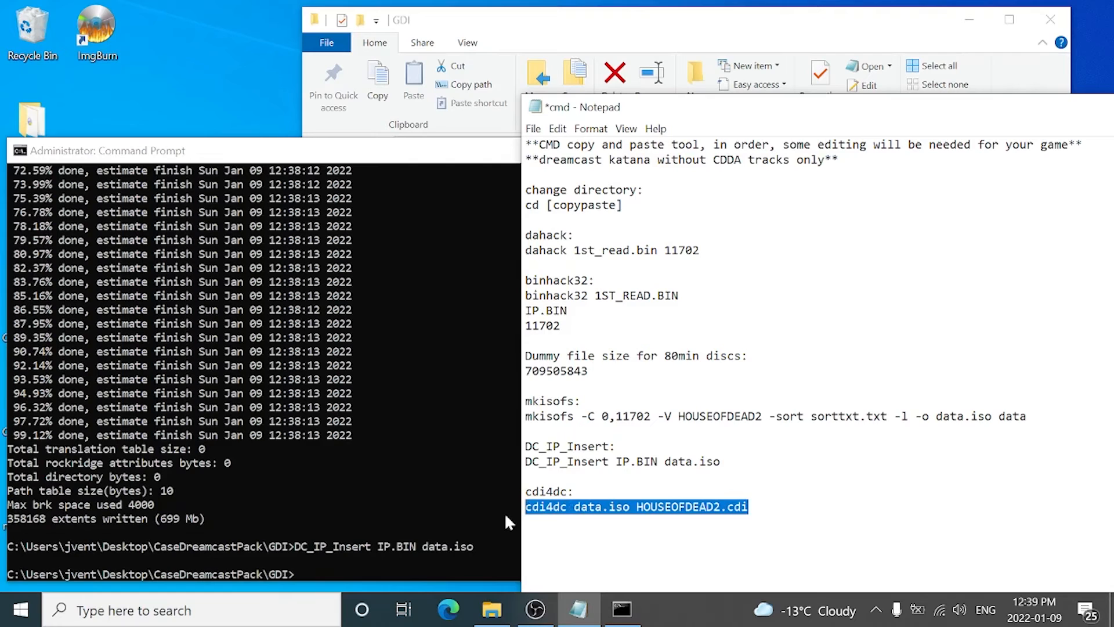
pyautogui.rightClick(534, 513)
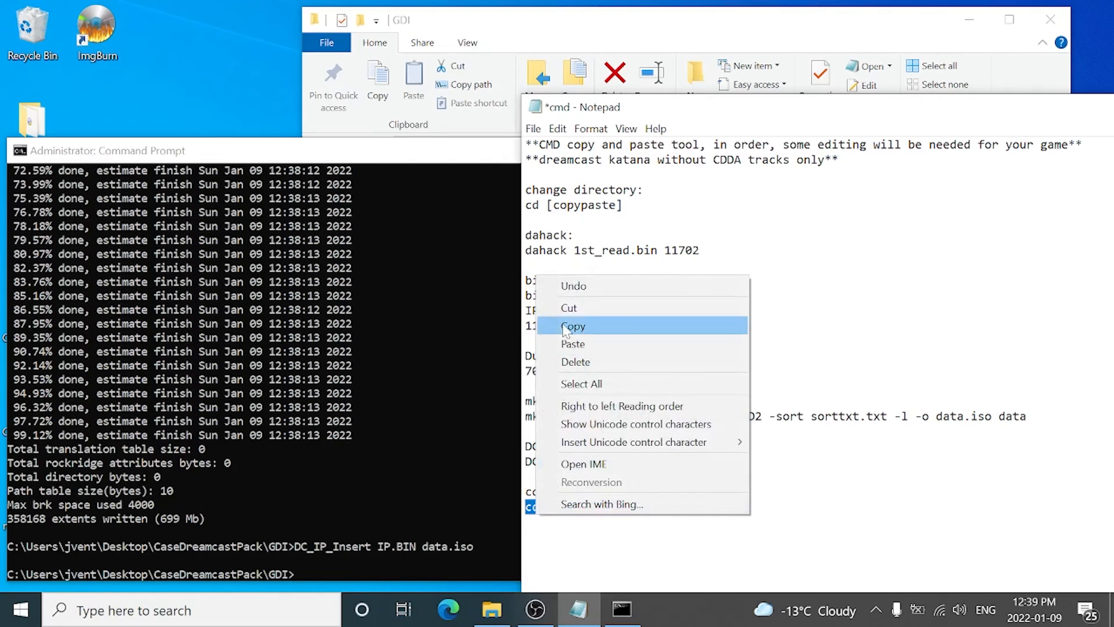
pyautogui.click(566, 327)
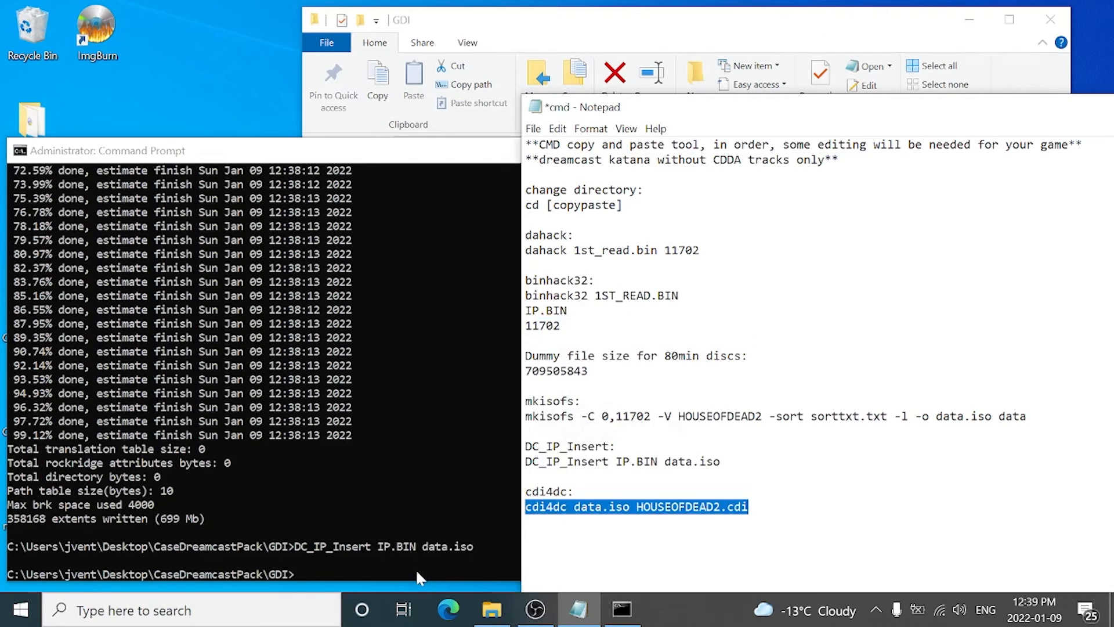
pyautogui.click(416, 567)
pyautogui.rightClick(412, 567)
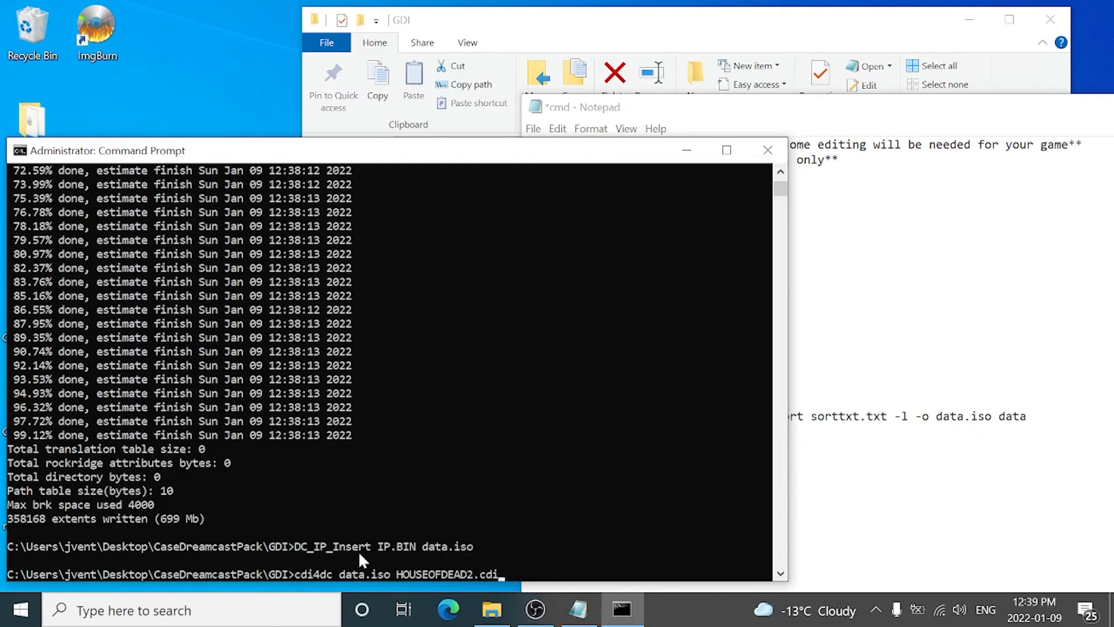
pyautogui.press('Return')
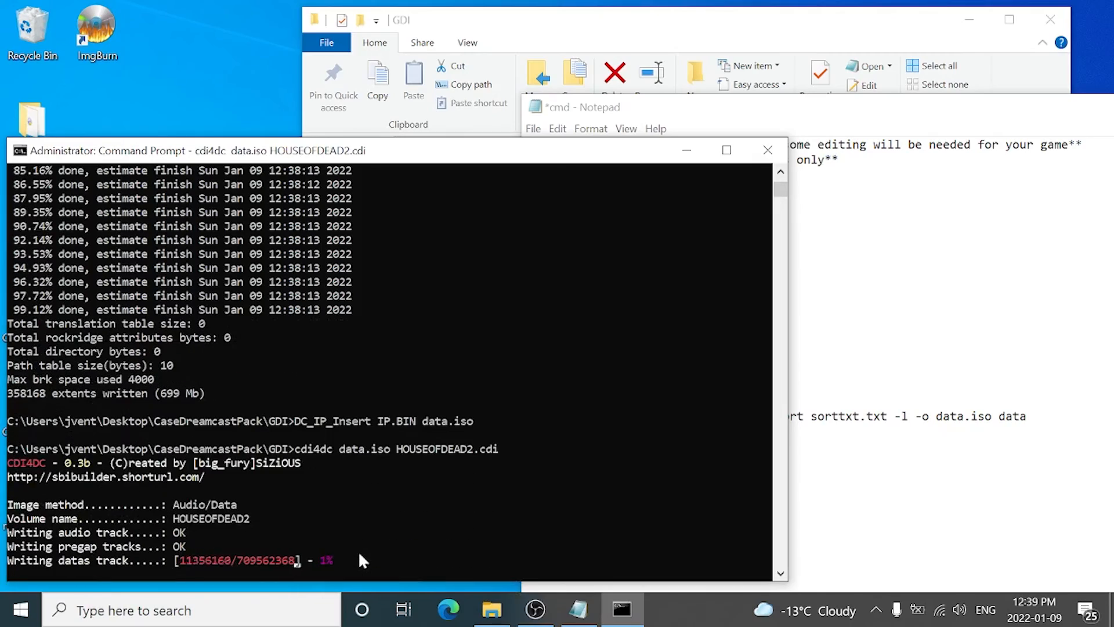
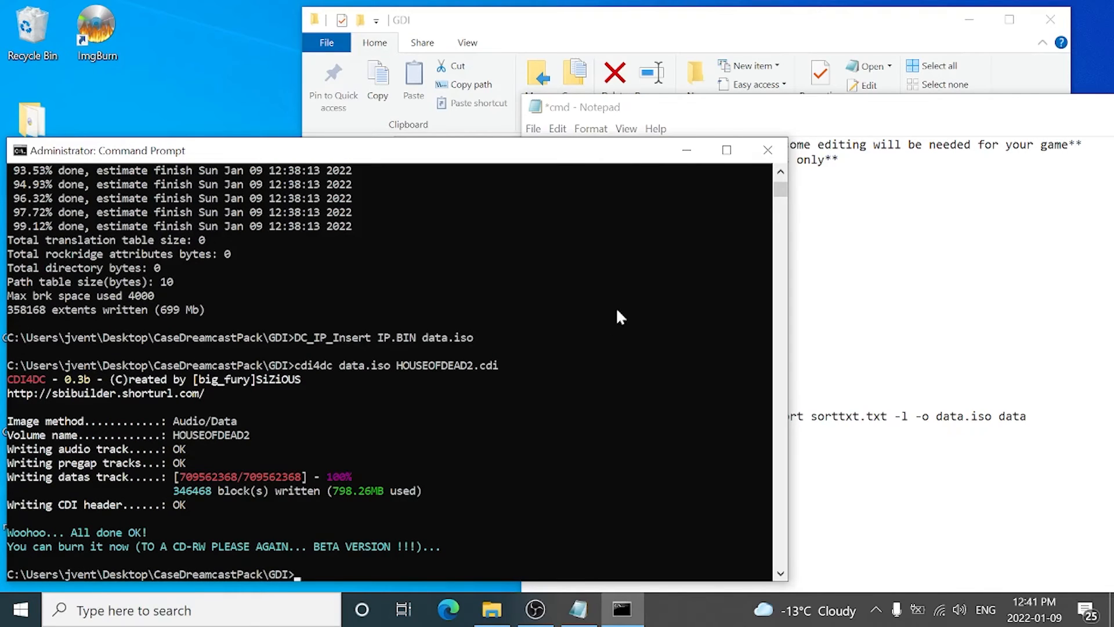
# Close Command Prompt and the cmd notes, discarding the changes made to the notes
pyautogui.click(768, 150)
pyautogui.moveTo(812, 112); pyautogui.dragTo(158, 130)
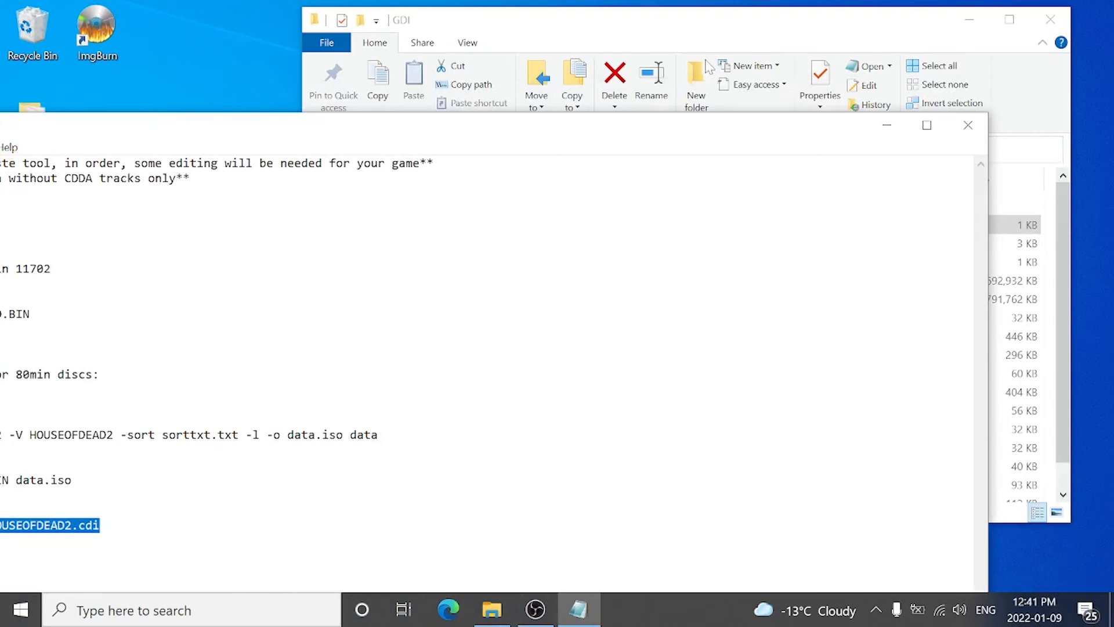
pyautogui.click(979, 125)
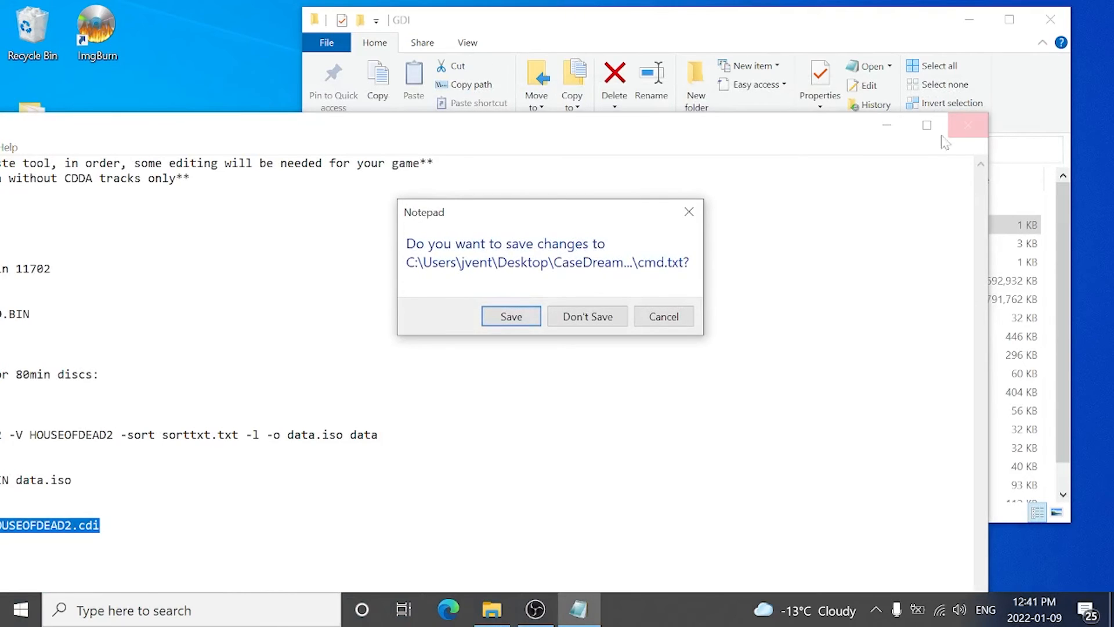
pyautogui.click(579, 321)
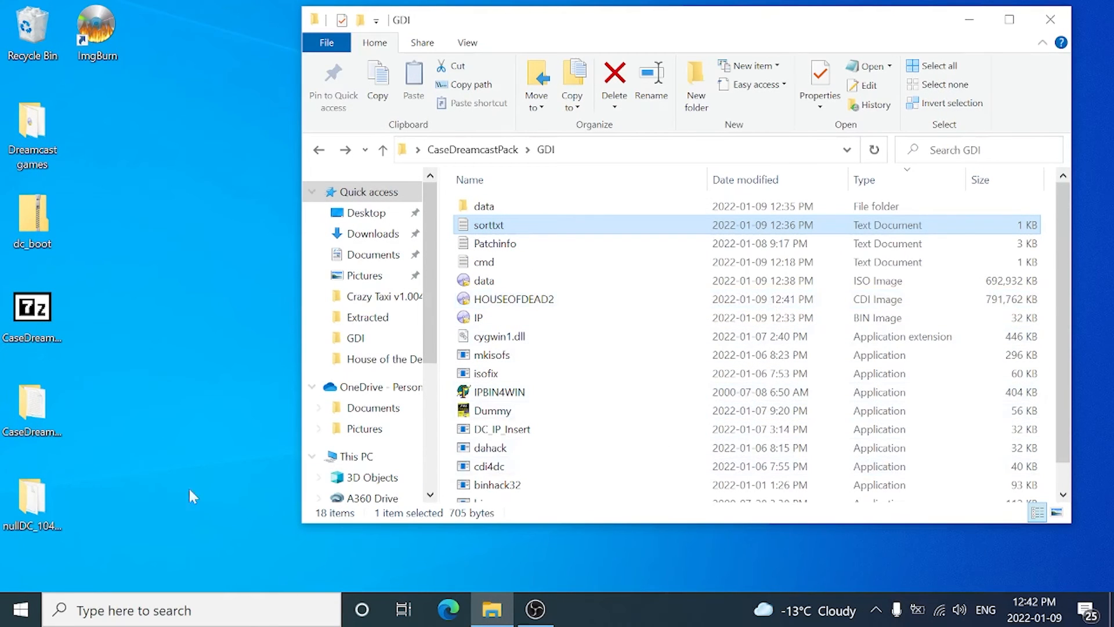
# Open the nullDC_104_r136 folder on the desktop and launch nullDC_Win32_Release-NoTrace
pyautogui.click(35, 500)
pyautogui.doubleClick(34, 500)
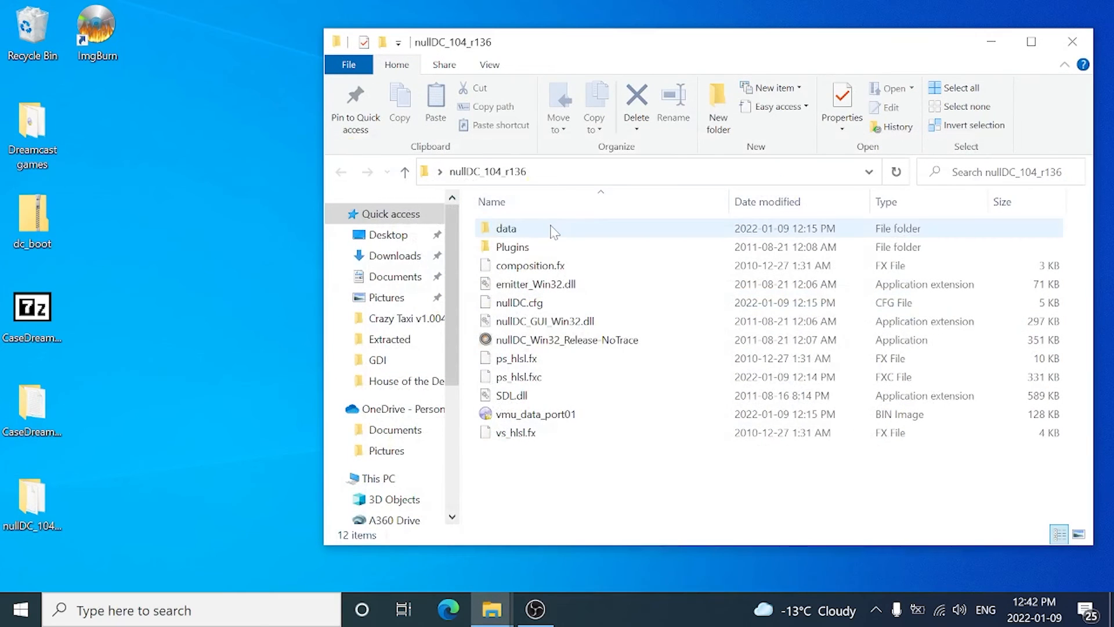
pyautogui.doubleClick(500, 341)
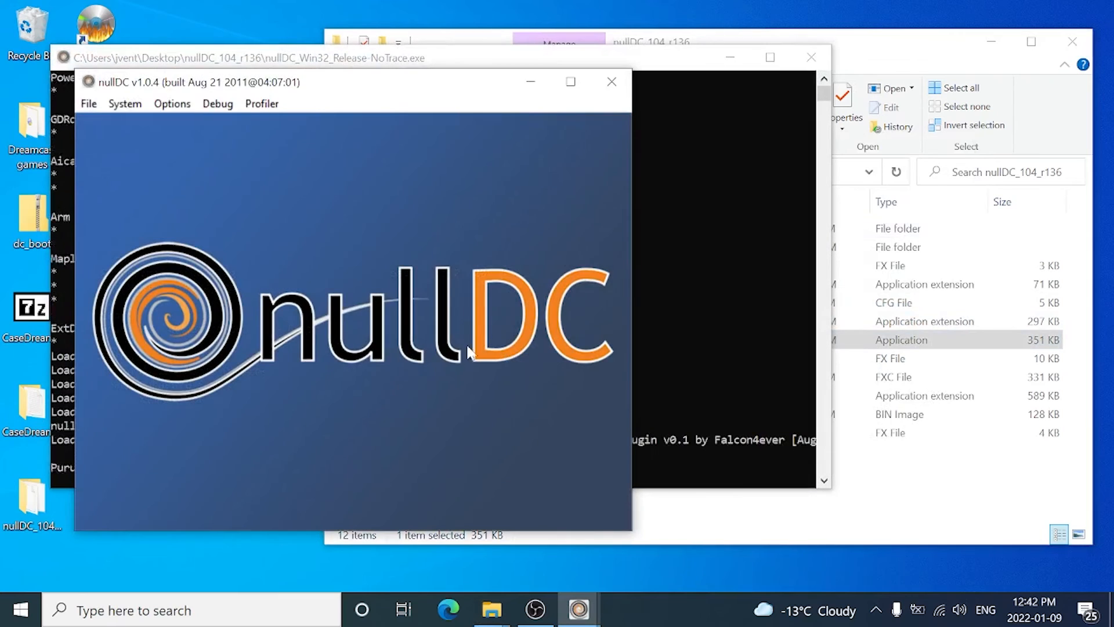
# Boot nullDC normally with the HOUSEOFDEAD2 CDI image from CaseDreamcastPack's GDI folder
pyautogui.click(89, 104)
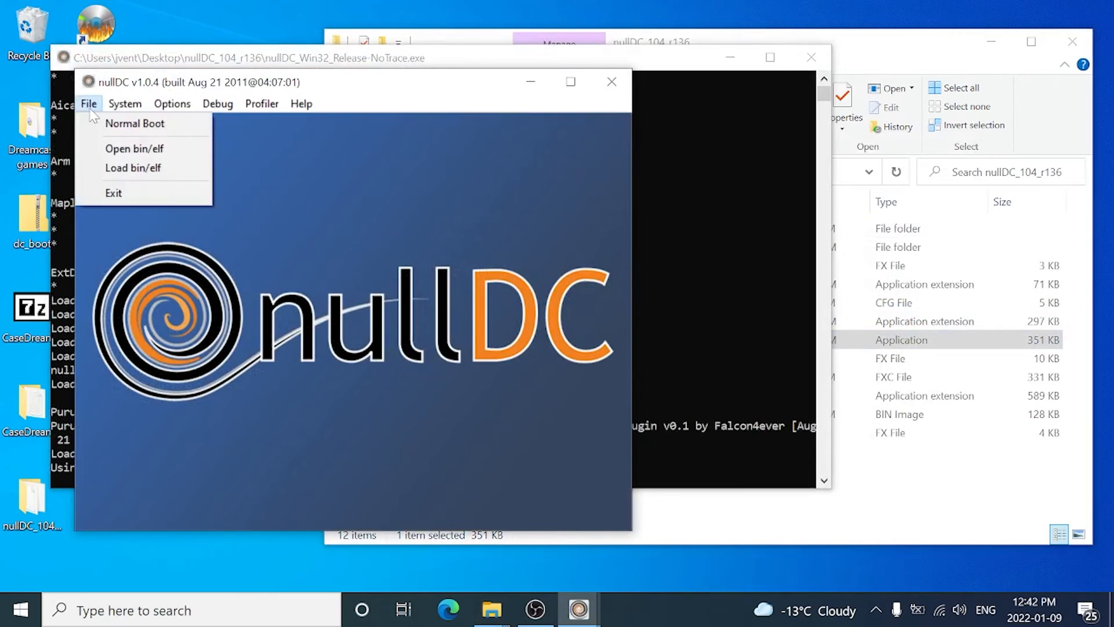
pyautogui.click(105, 122)
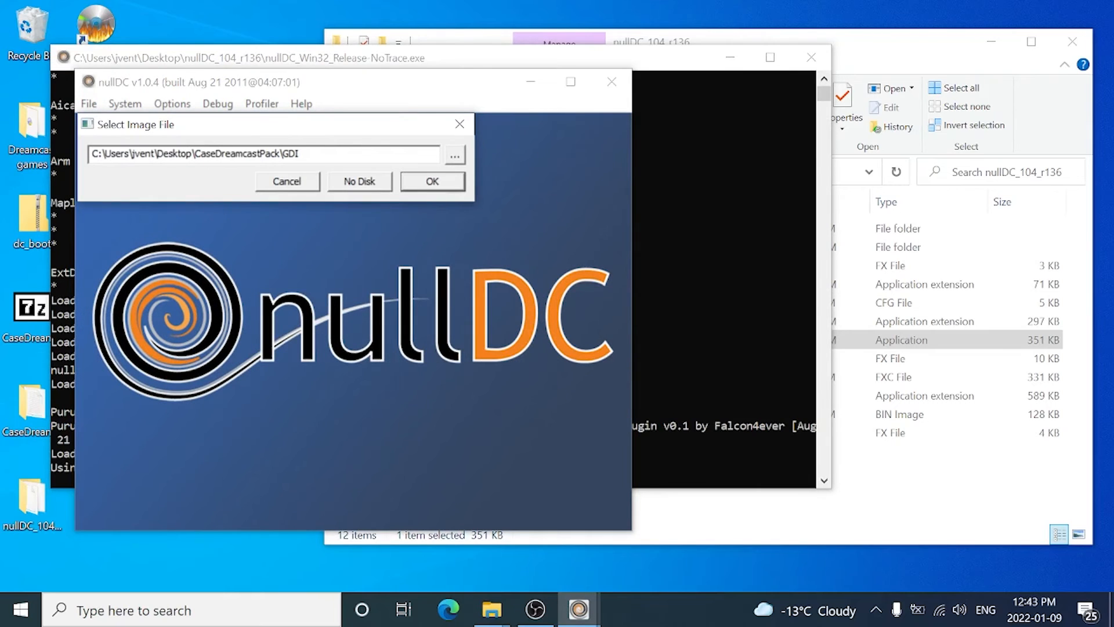
pyautogui.click(456, 156)
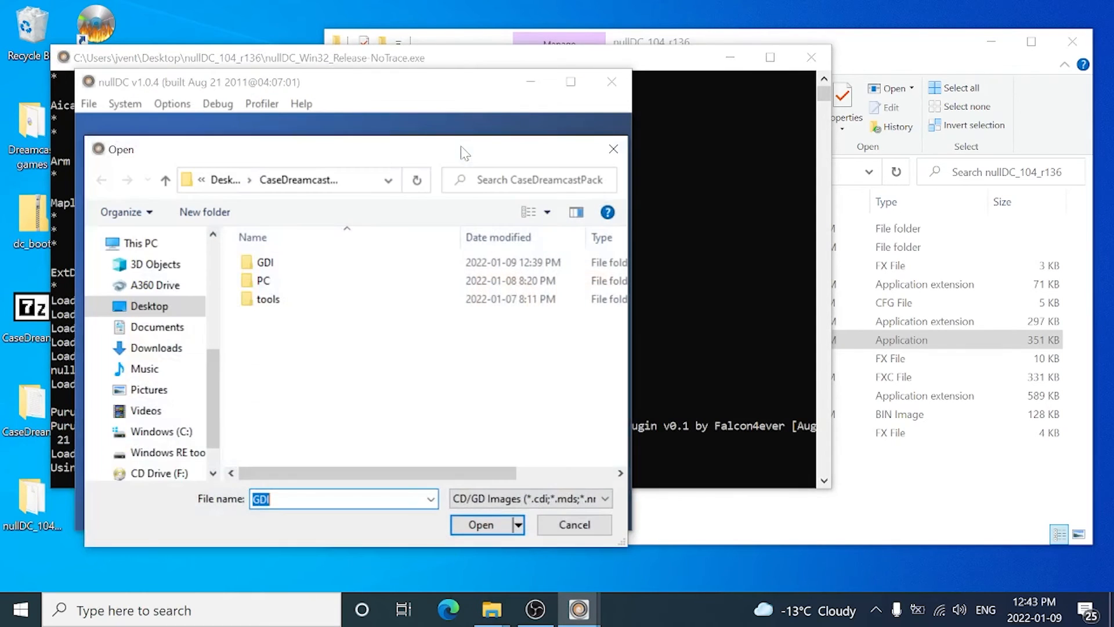
pyautogui.doubleClick(309, 258)
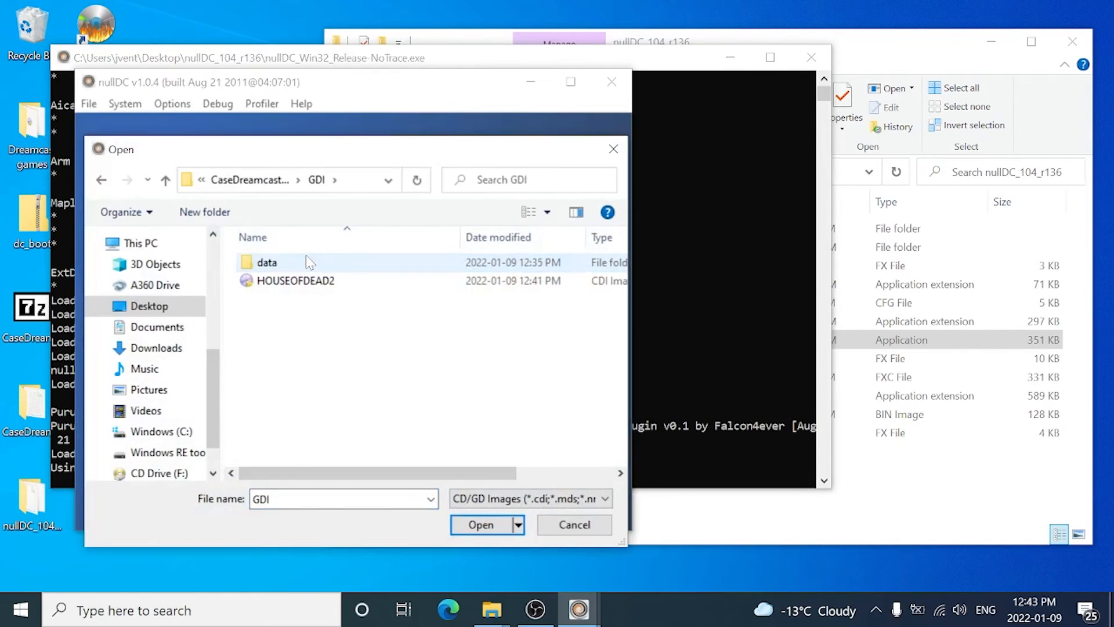
pyautogui.click(295, 286)
pyautogui.doubleClick(296, 285)
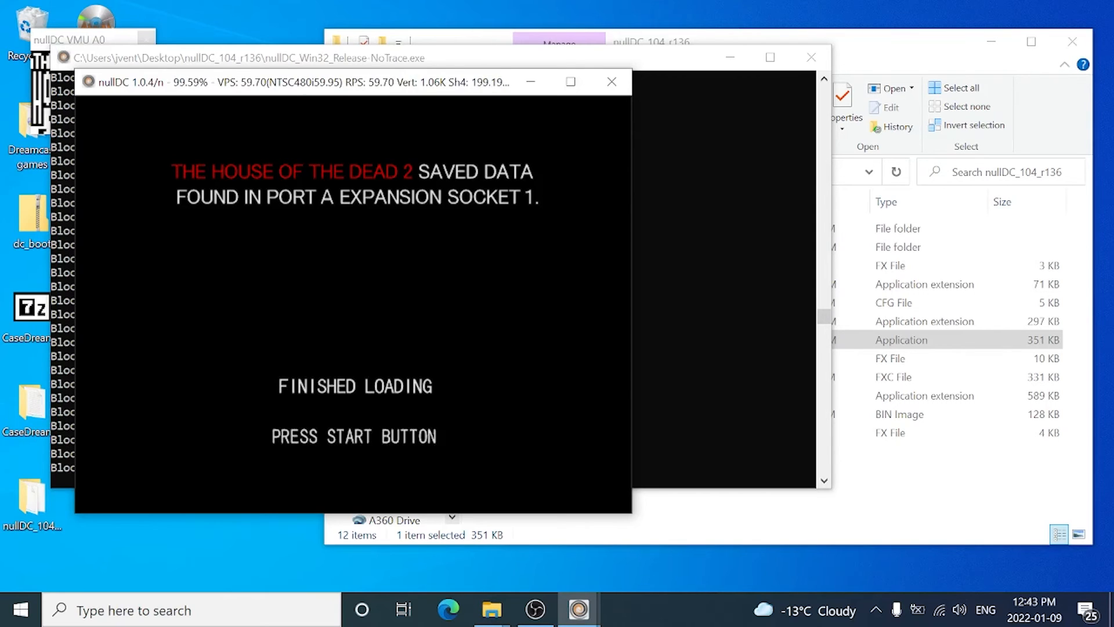
# Start the game past its saved-data screen, skip the intro to the title screen, and close nullDC and its folder
pyautogui.press('Return')
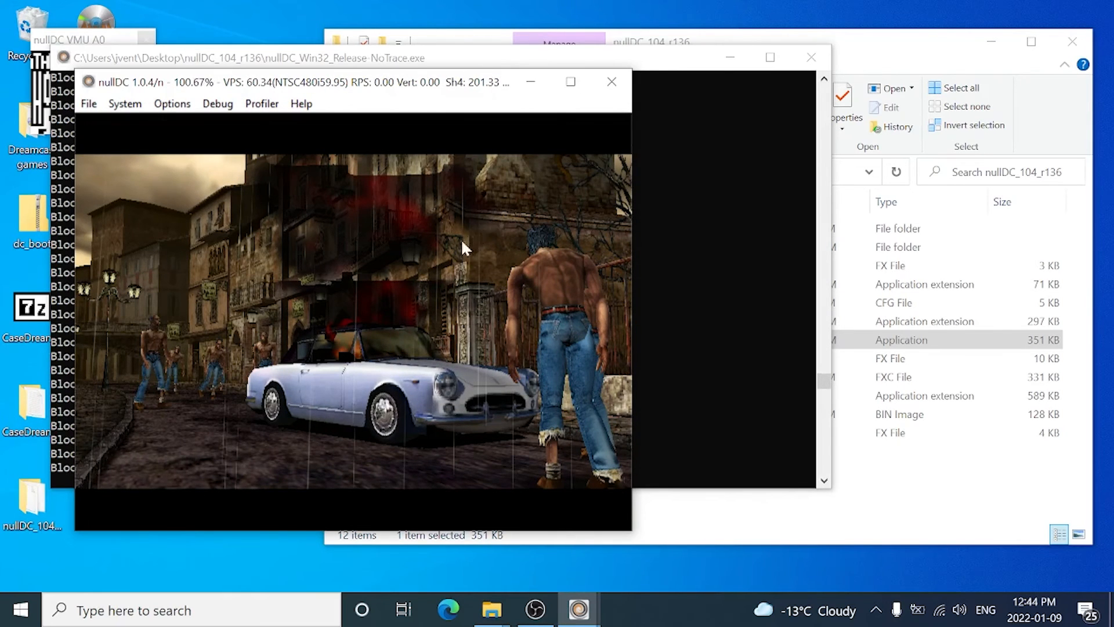
pyautogui.press('shift')
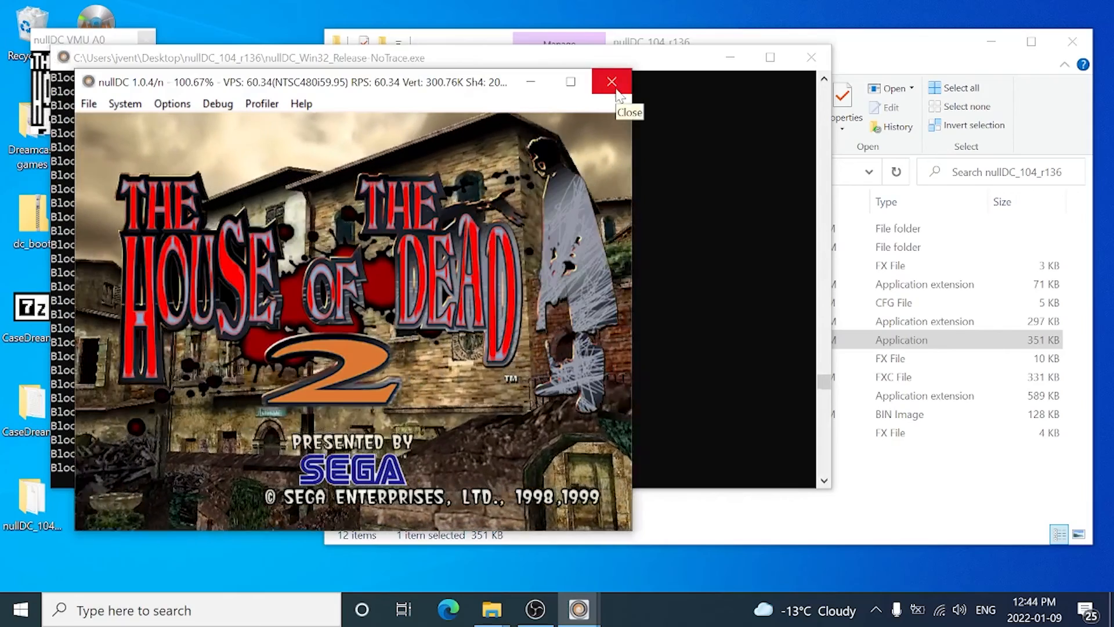
pyautogui.click(612, 82)
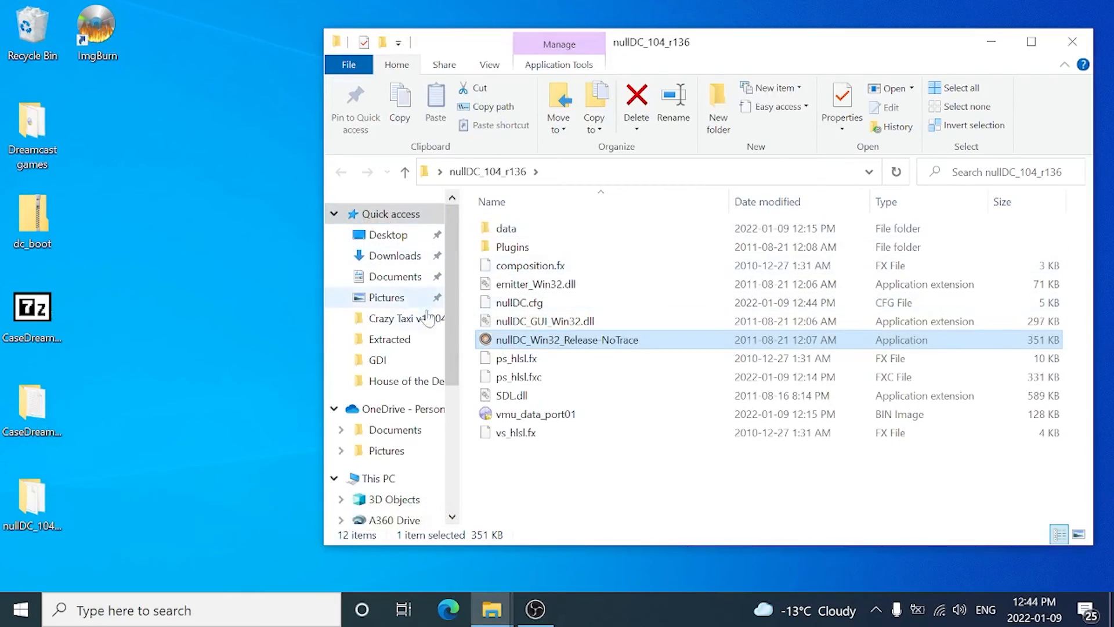
pyautogui.click(1081, 45)
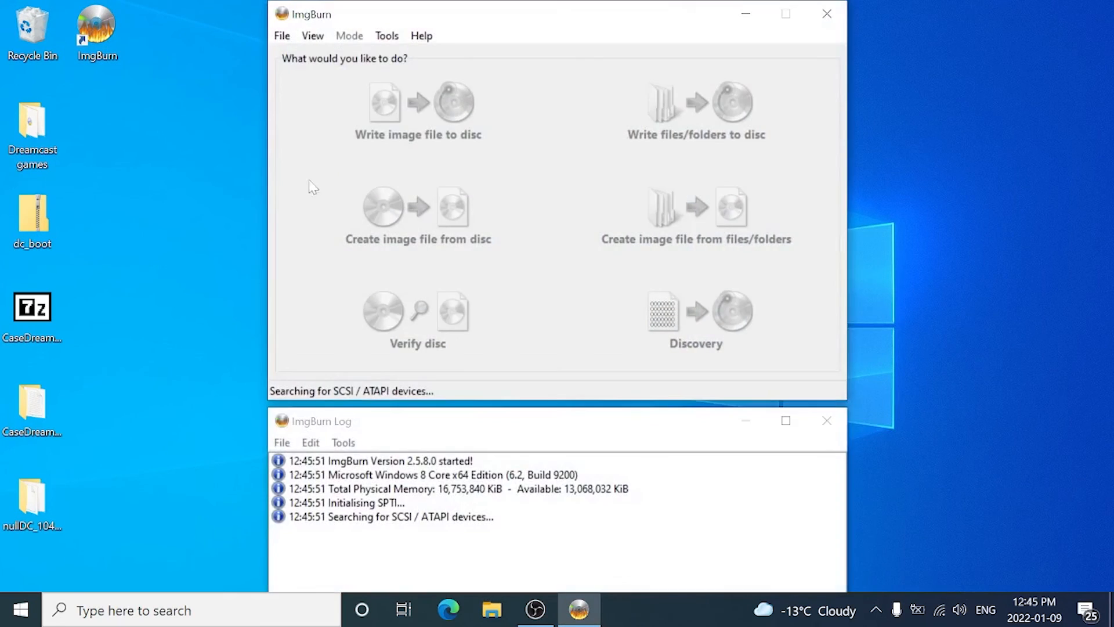
# Choose writing an image file to disc in ImgBurn, and open the GDI folder inside CaseDreamcastPack
pyautogui.click(392, 126)
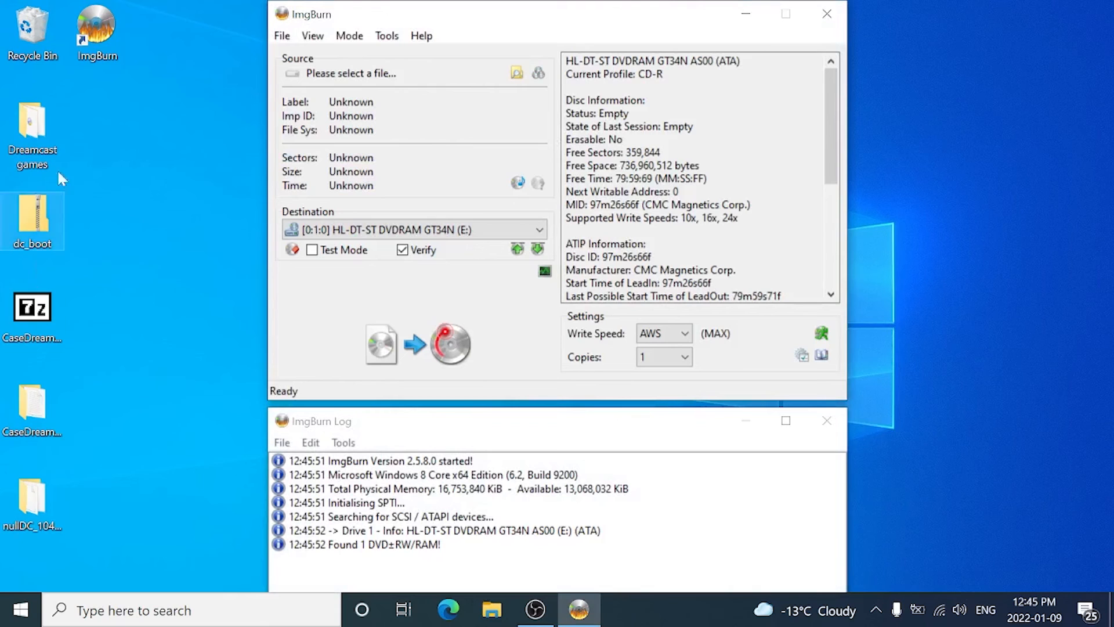
pyautogui.click(36, 395)
pyautogui.doubleClick(36, 395)
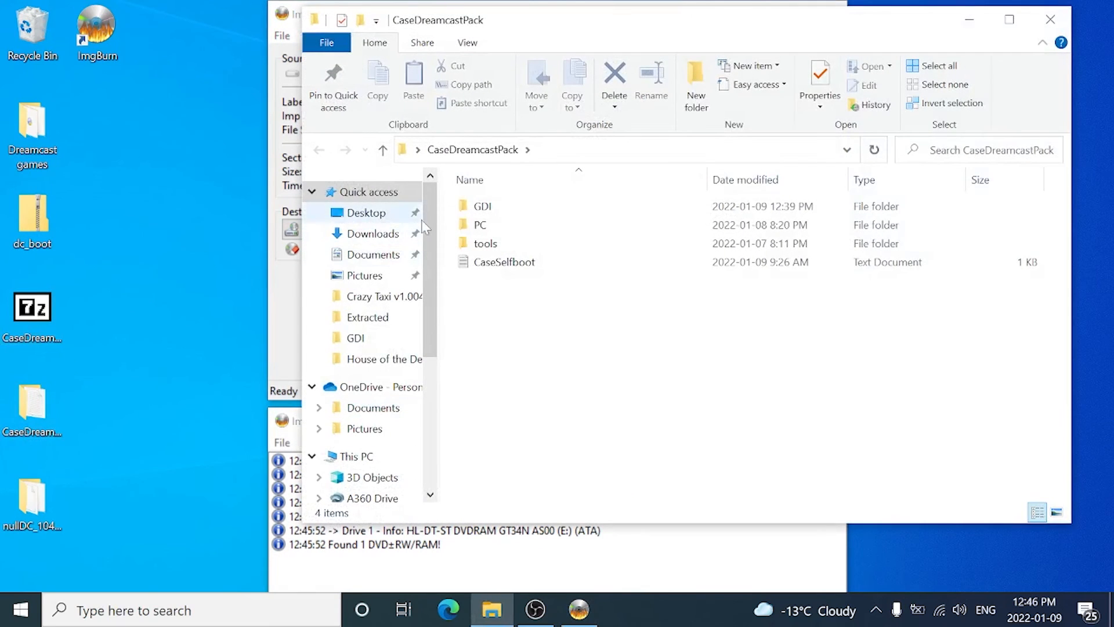
pyautogui.doubleClick(480, 224)
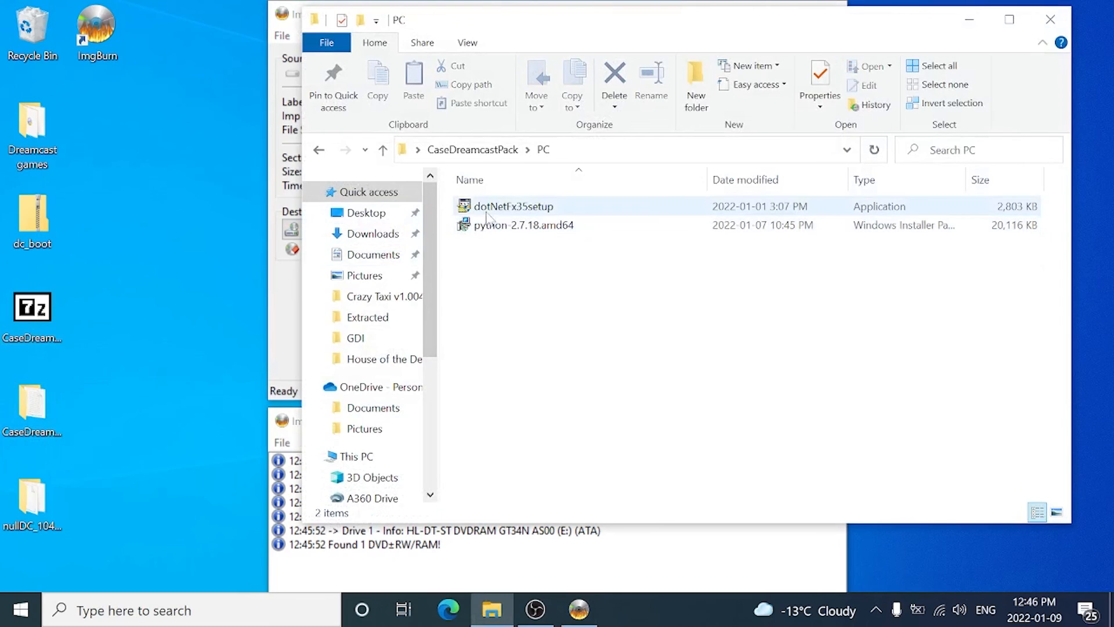
pyautogui.click(319, 152)
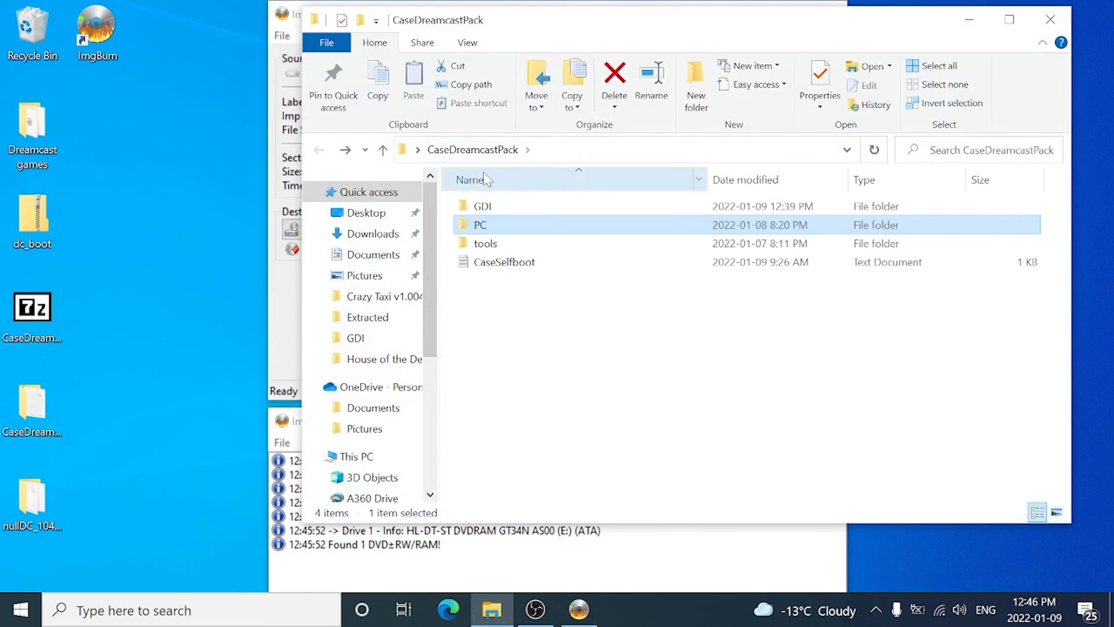
pyautogui.doubleClick(477, 208)
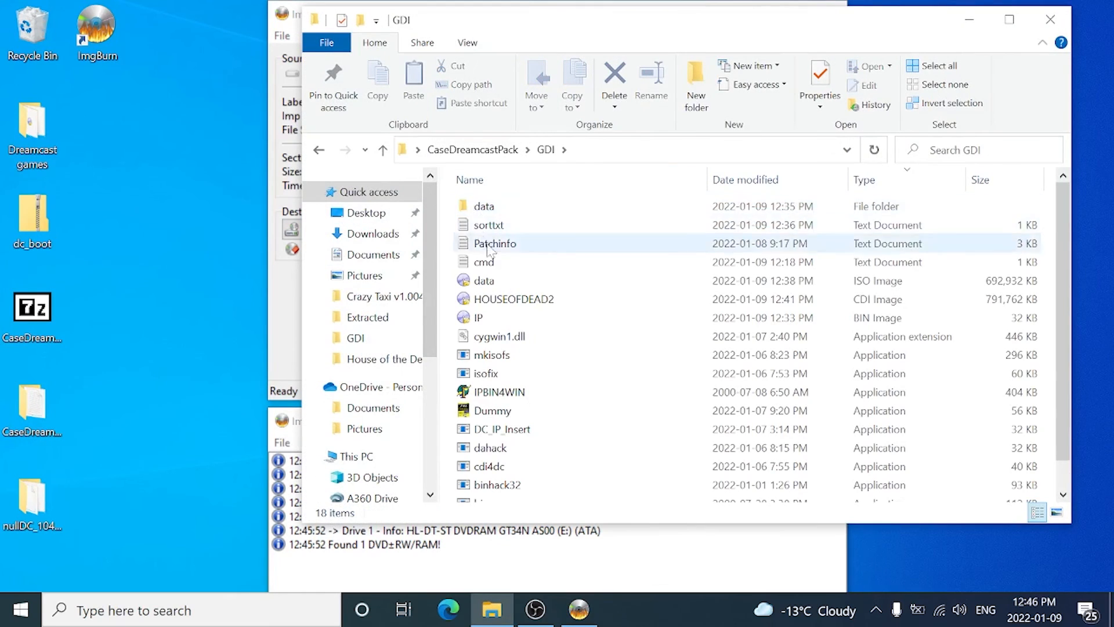
# Load the HOUSEOFDEAD2 CDI image from the GDI folder as ImgBurn's source and close the folder window
pyautogui.click(516, 305)
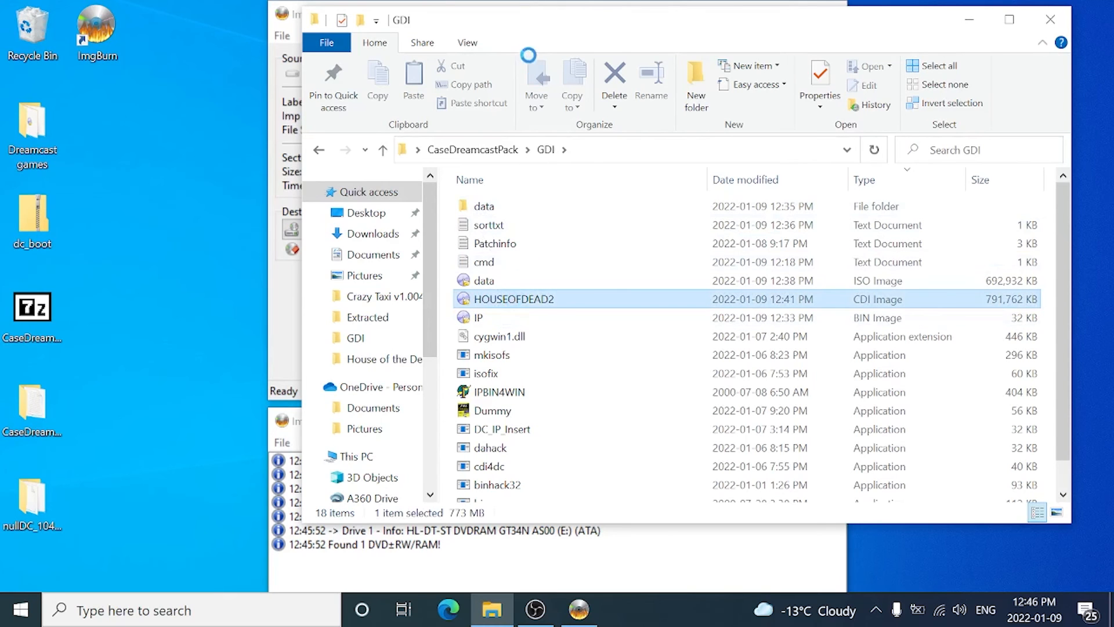
pyautogui.moveTo(521, 31); pyautogui.dragTo(834, 93)
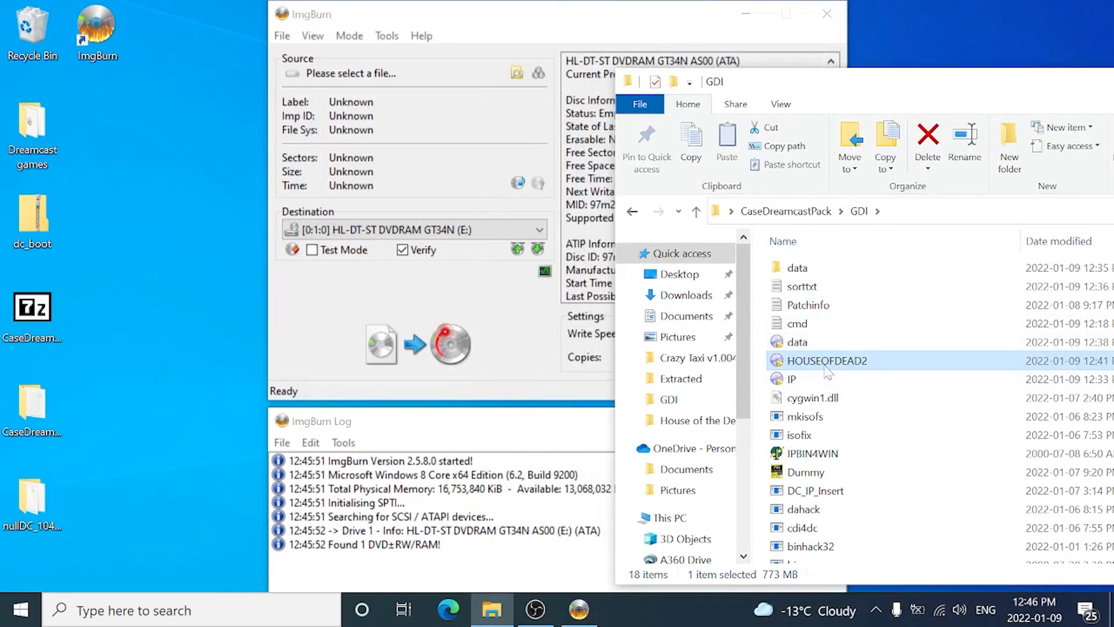
pyautogui.moveTo(830, 370); pyautogui.dragTo(444, 127)
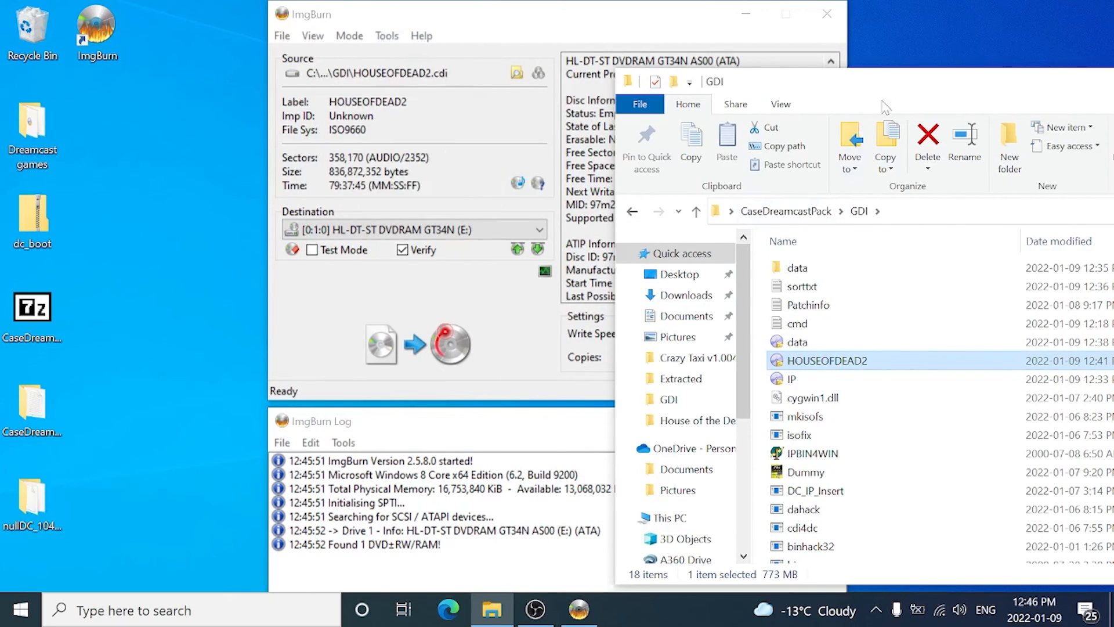
pyautogui.moveTo(903, 82); pyautogui.dragTo(518, 103)
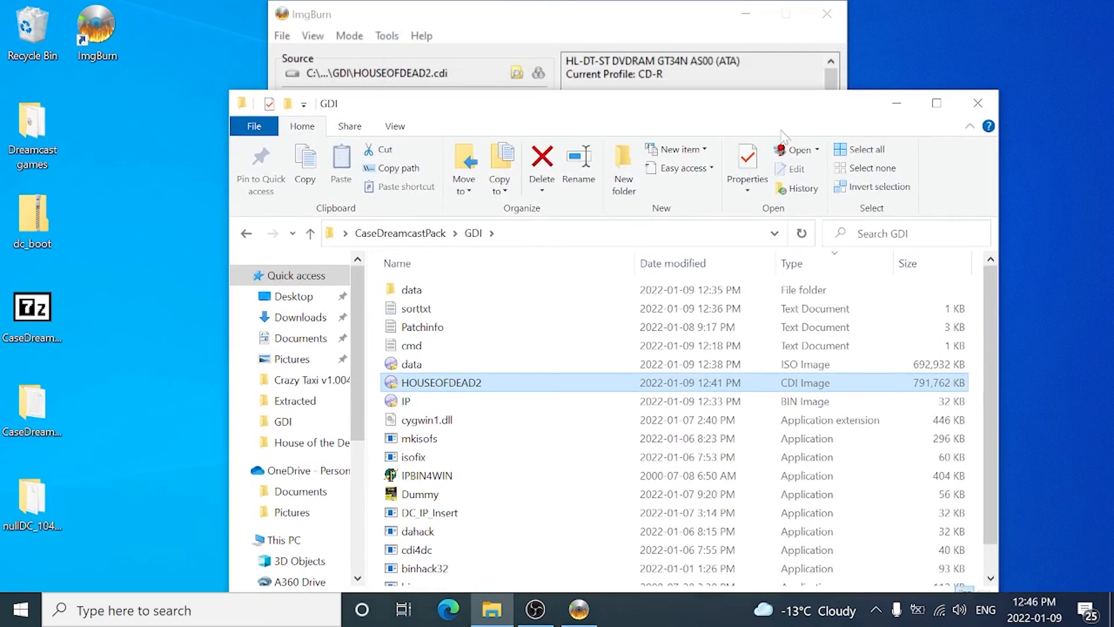
pyautogui.click(981, 102)
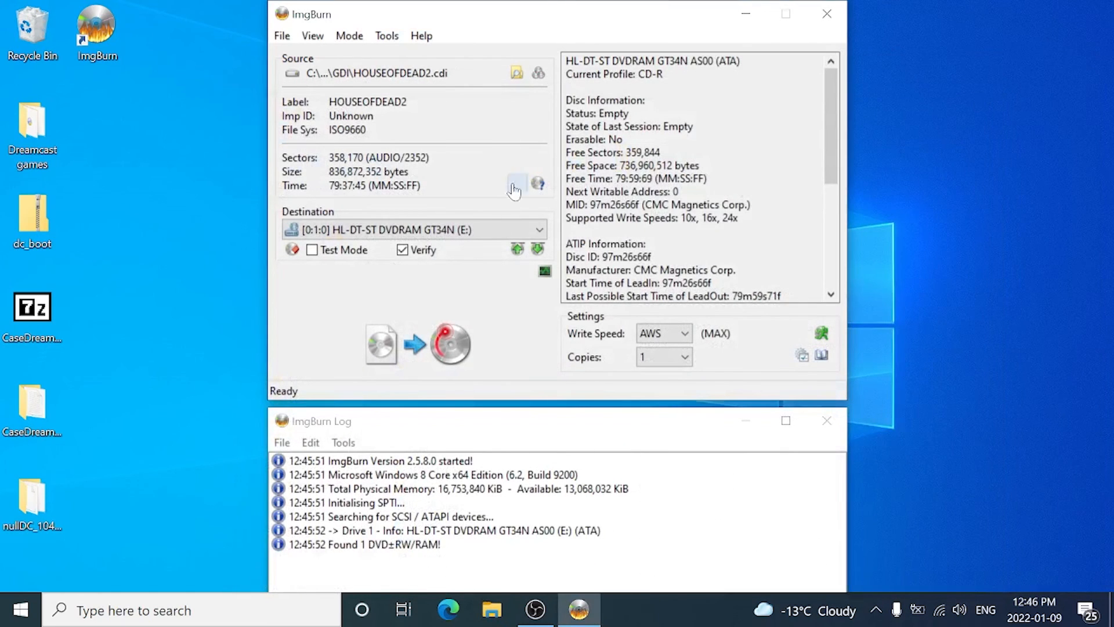
# Burn HOUSEOFDEAD2.cdi to the CD-R in drive E:, check the burned disc's session and track information, and close ImgBurn
pyautogui.click(427, 348)
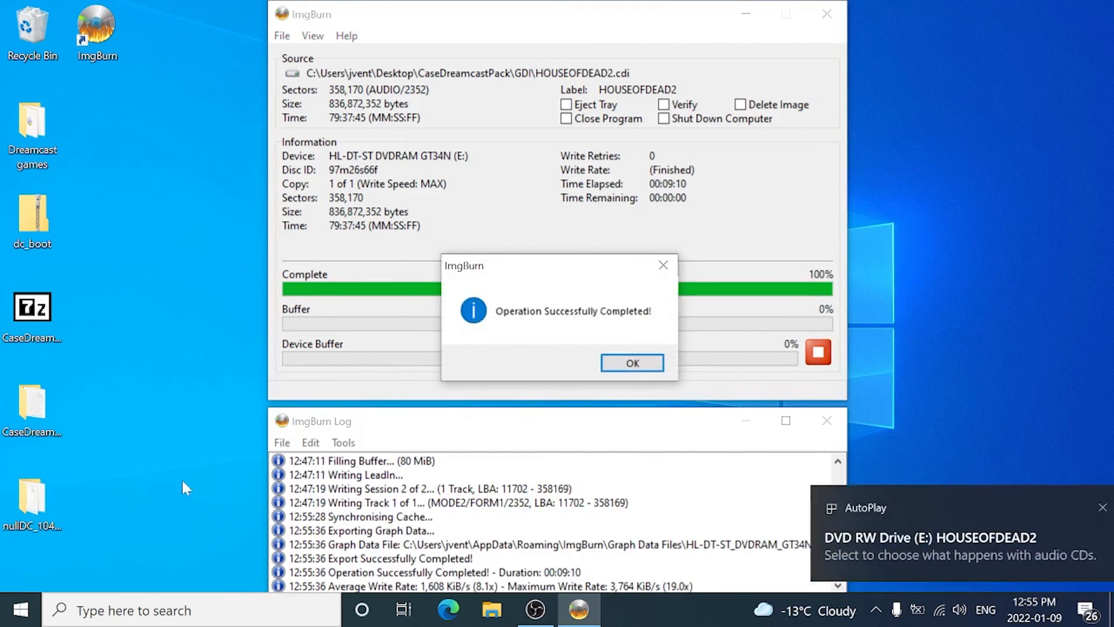
pyautogui.click(612, 364)
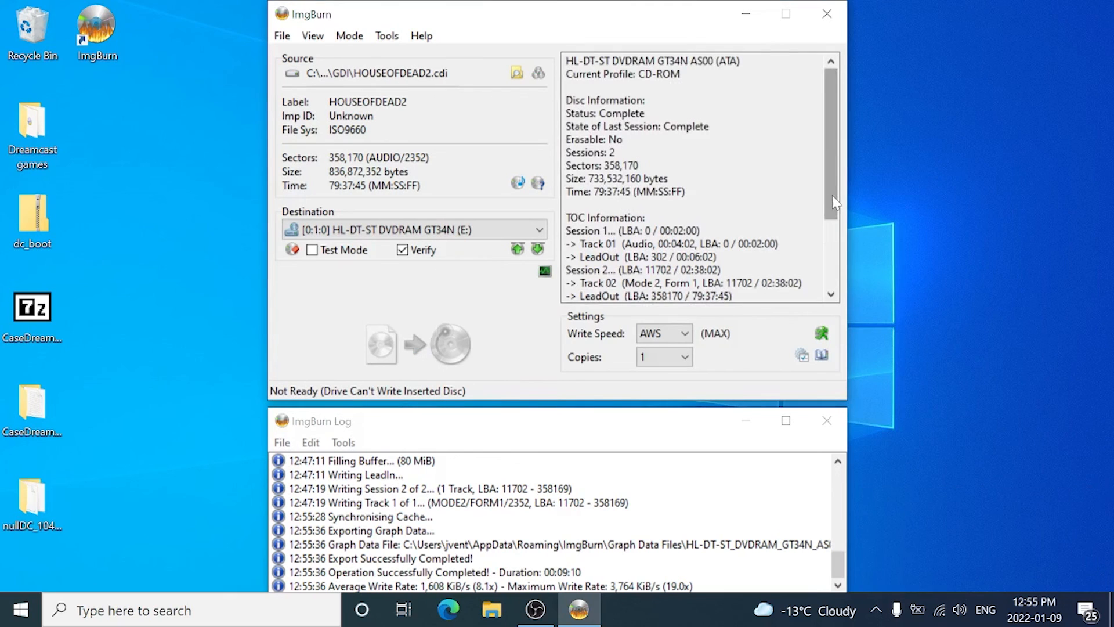
pyautogui.scroll(-3, 833, 201)
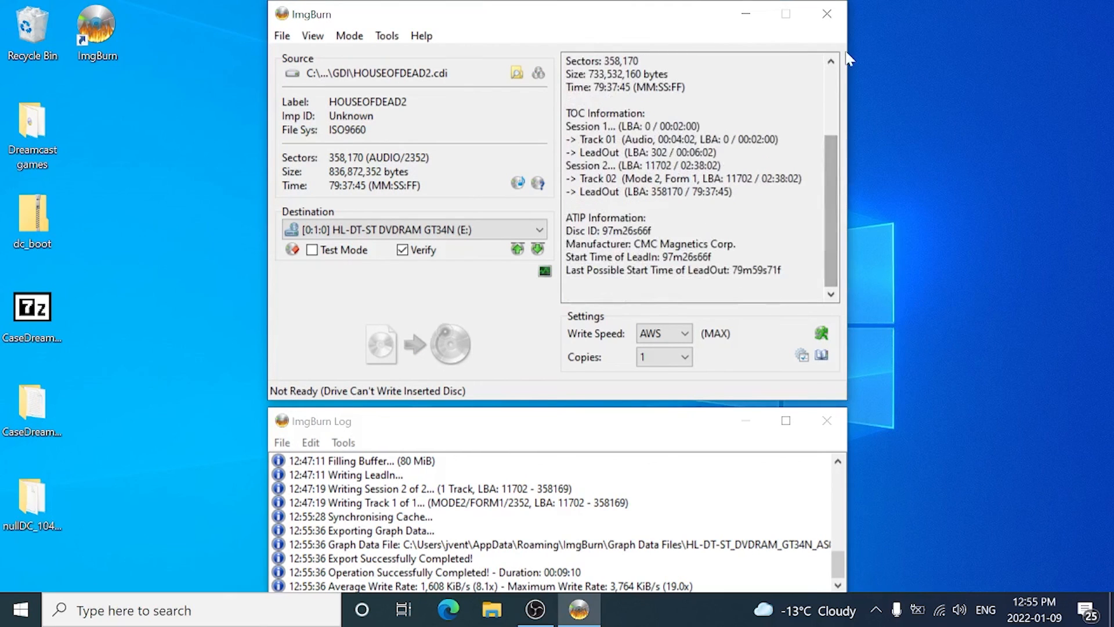
pyautogui.click(826, 12)
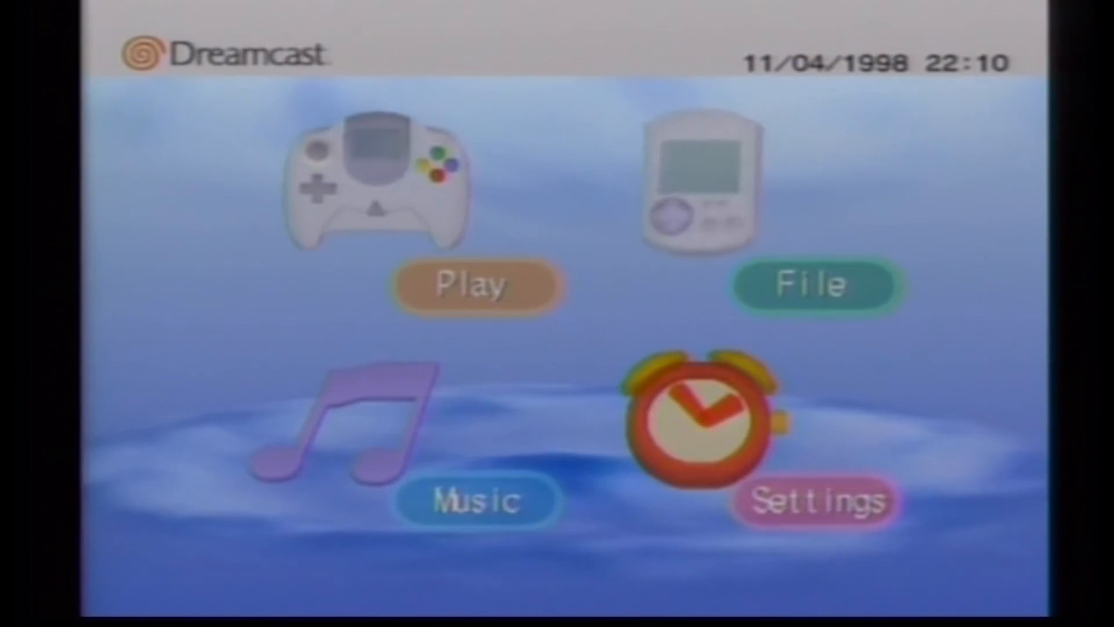
pyautogui.press('Left')
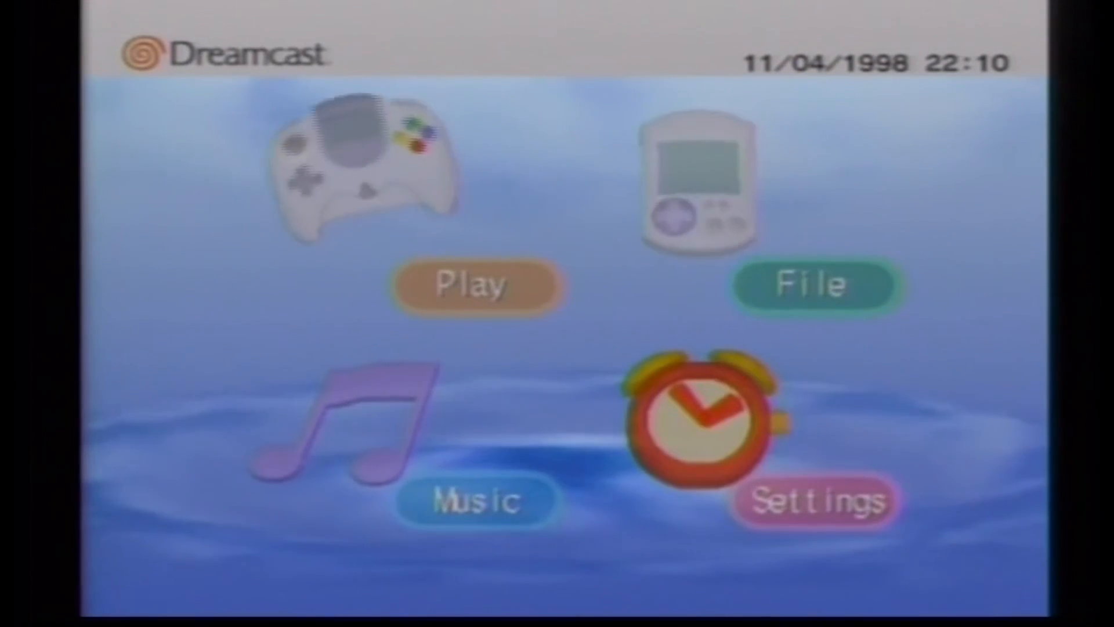
pyautogui.press('Return')
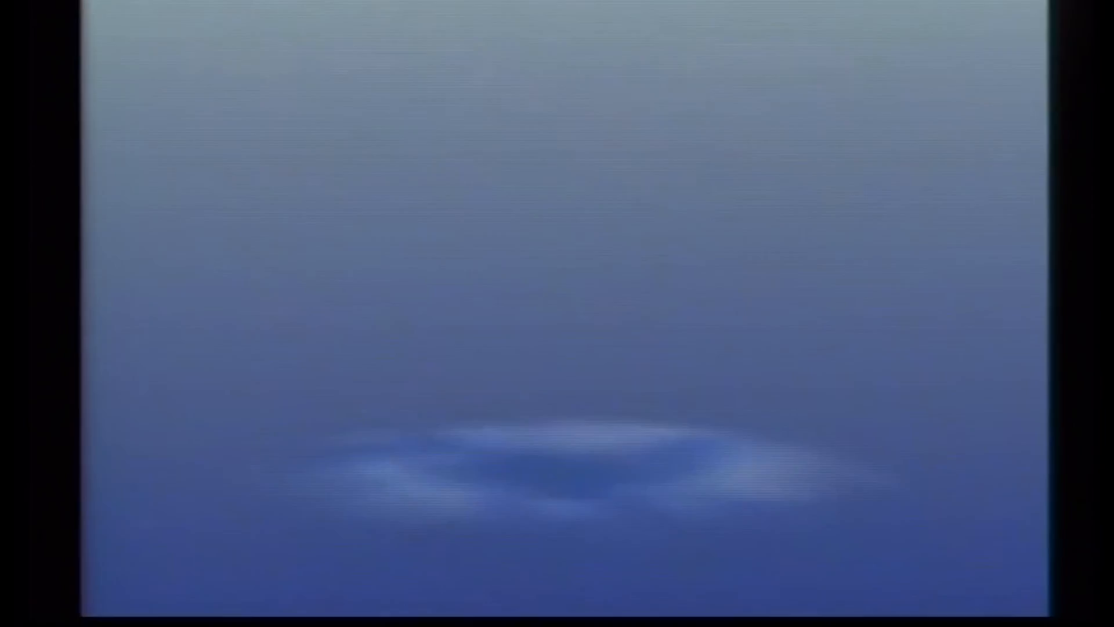